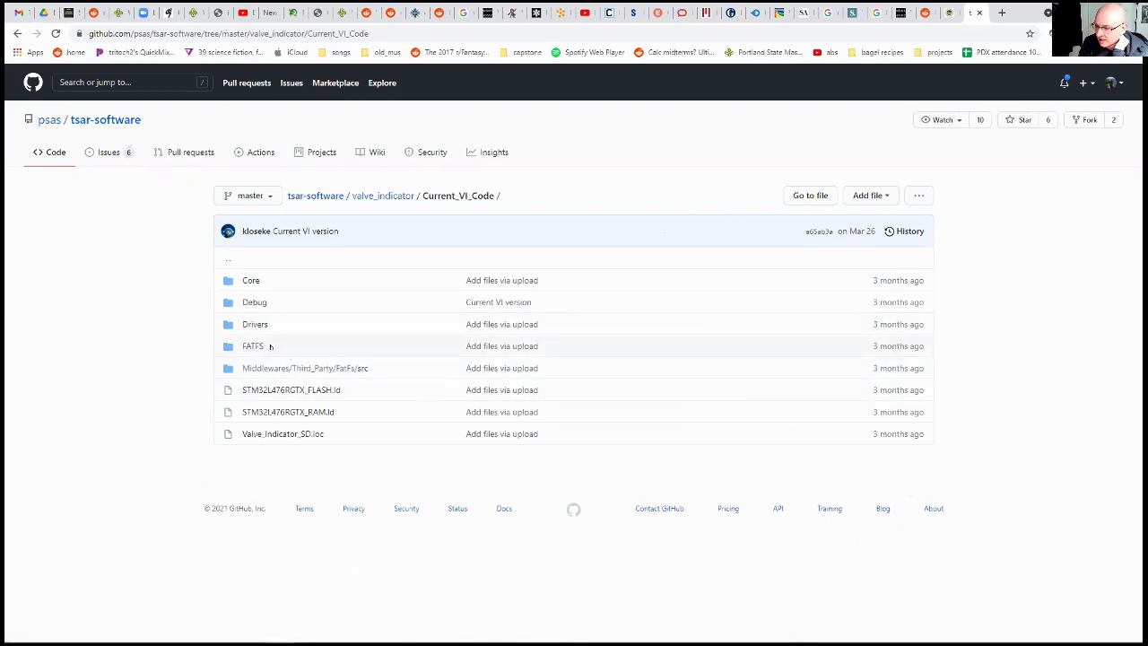
Open fatfs.c from the FATFS/App folder of Current_VI_Code and read through its code
click(247, 346)
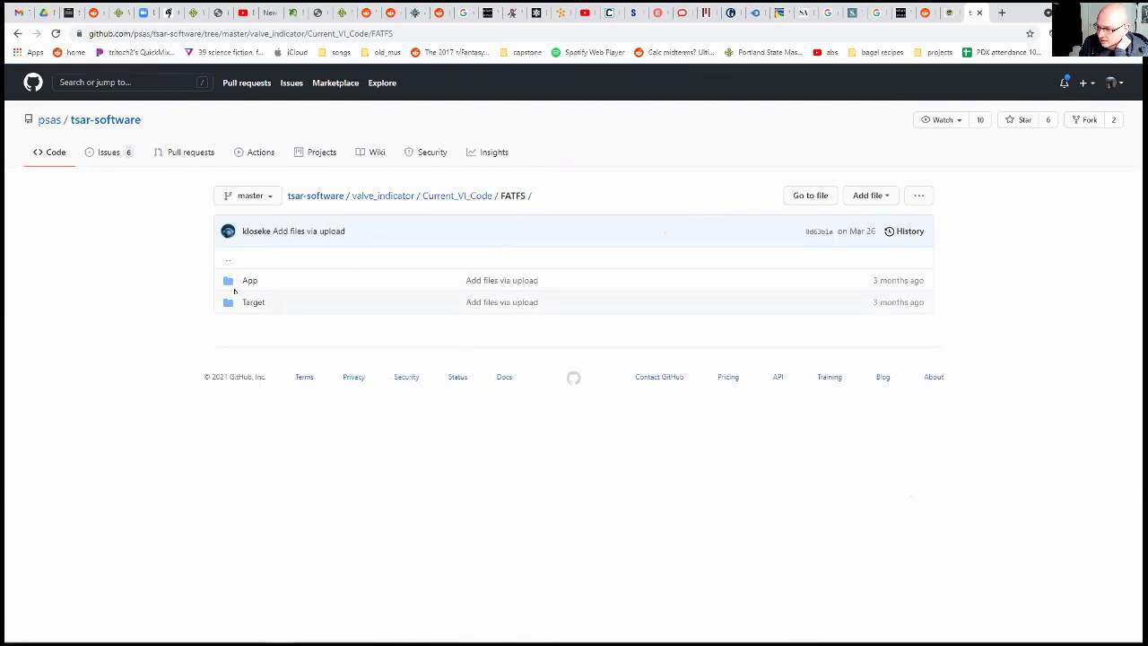
click(250, 281)
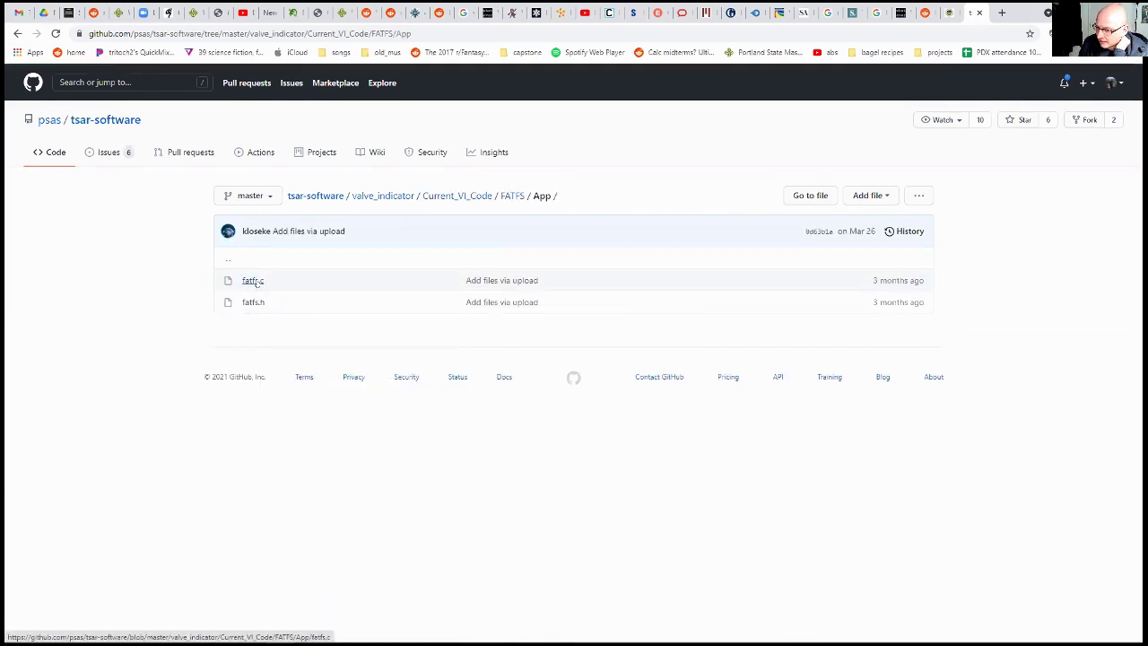
click(254, 281)
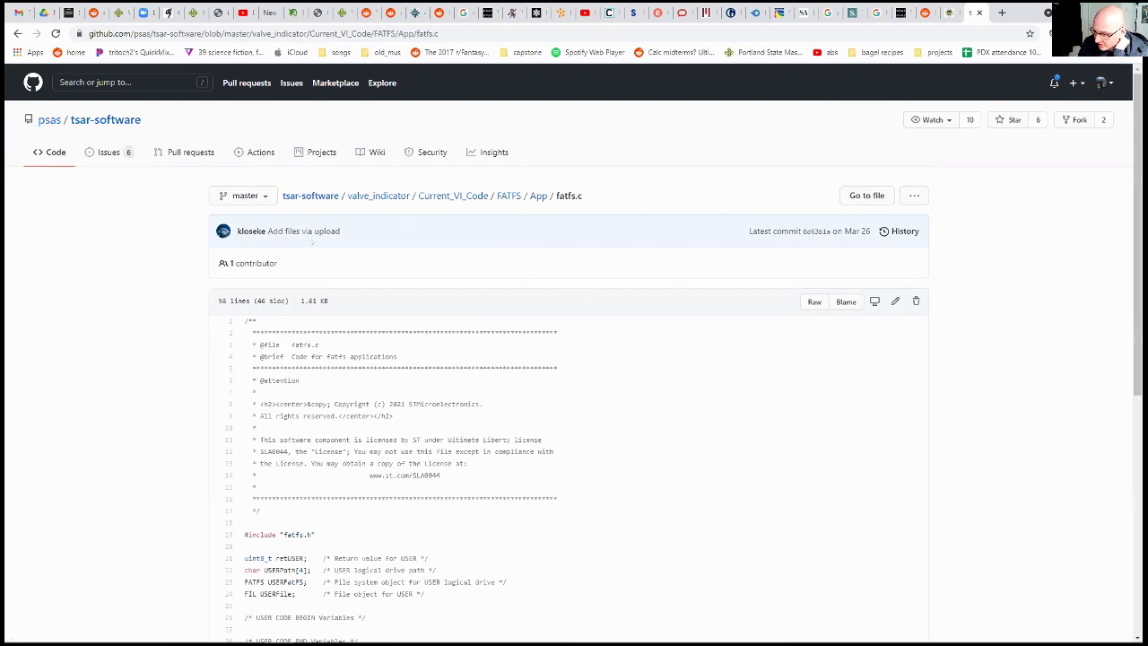
scroll(453, 376, down, 3)
scroll(440, 300, down, 1)
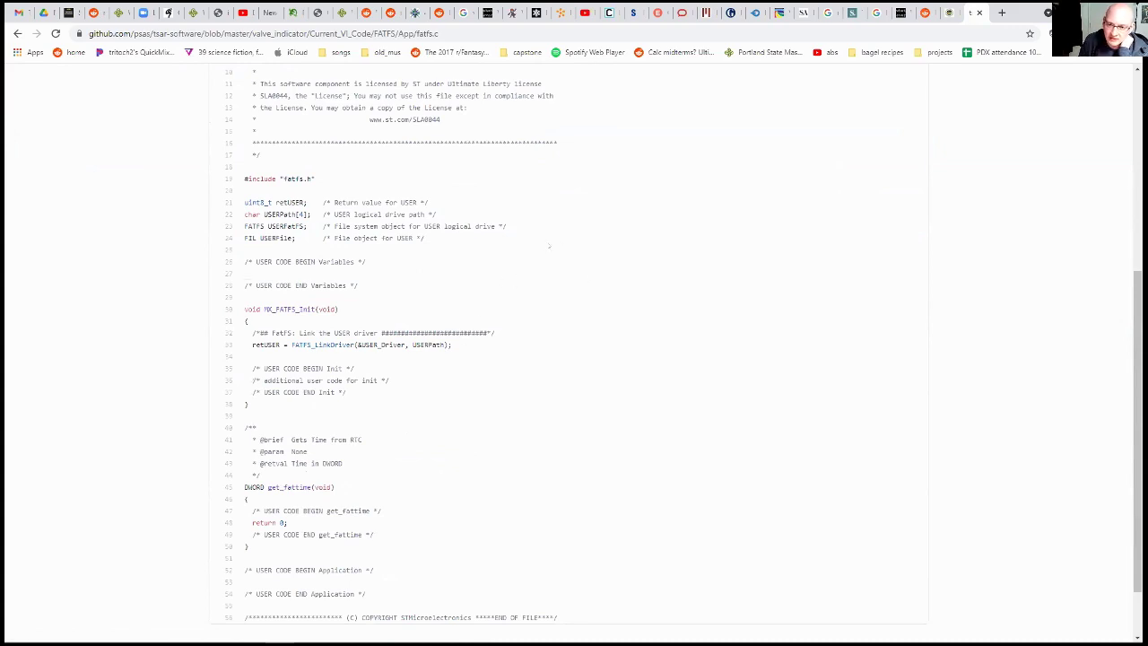
scroll(520, 287, down, 1)
scroll(413, 292, up, 5)
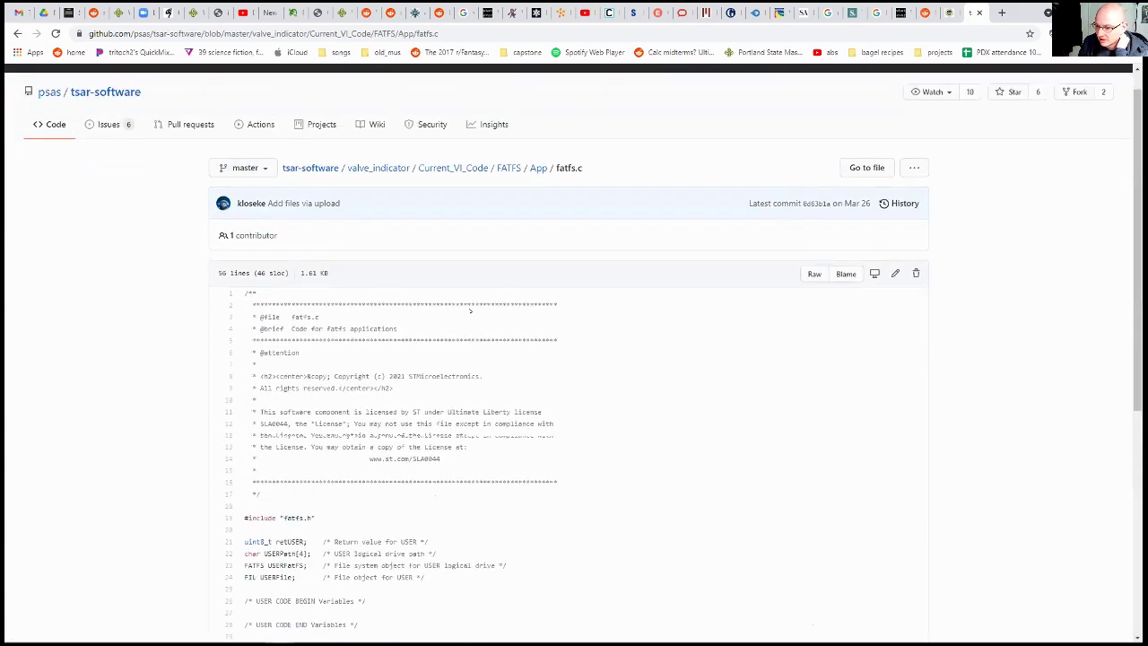
Return to the Current_VI_Code folder and open main.c from Core/Src
key(alt+Left)
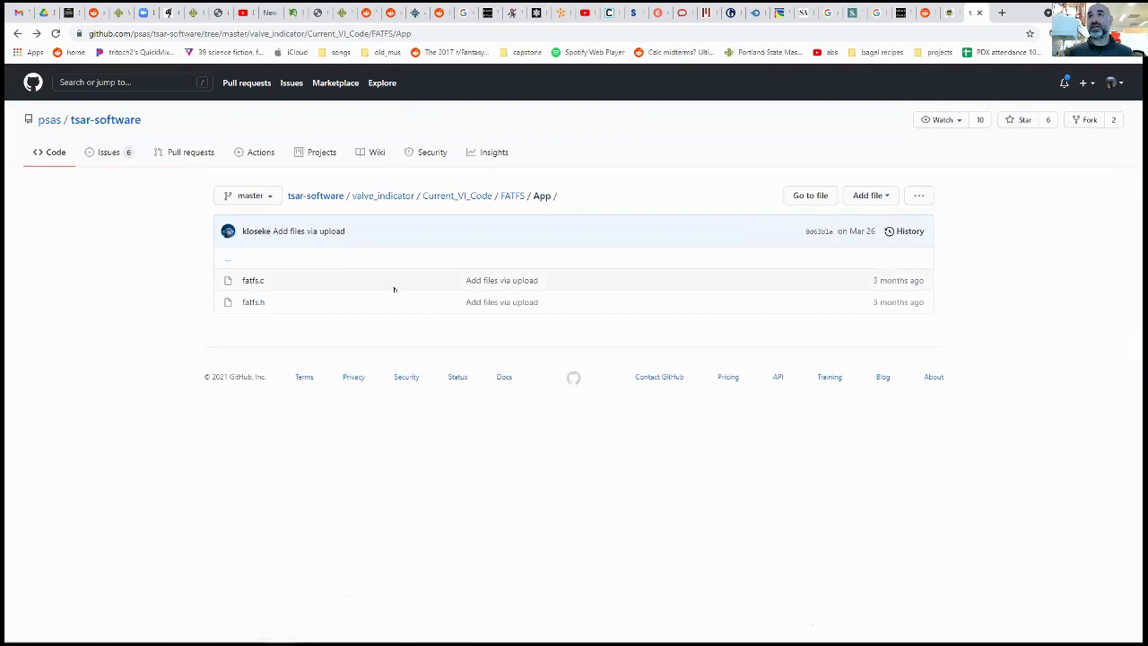
key(alt+Left)
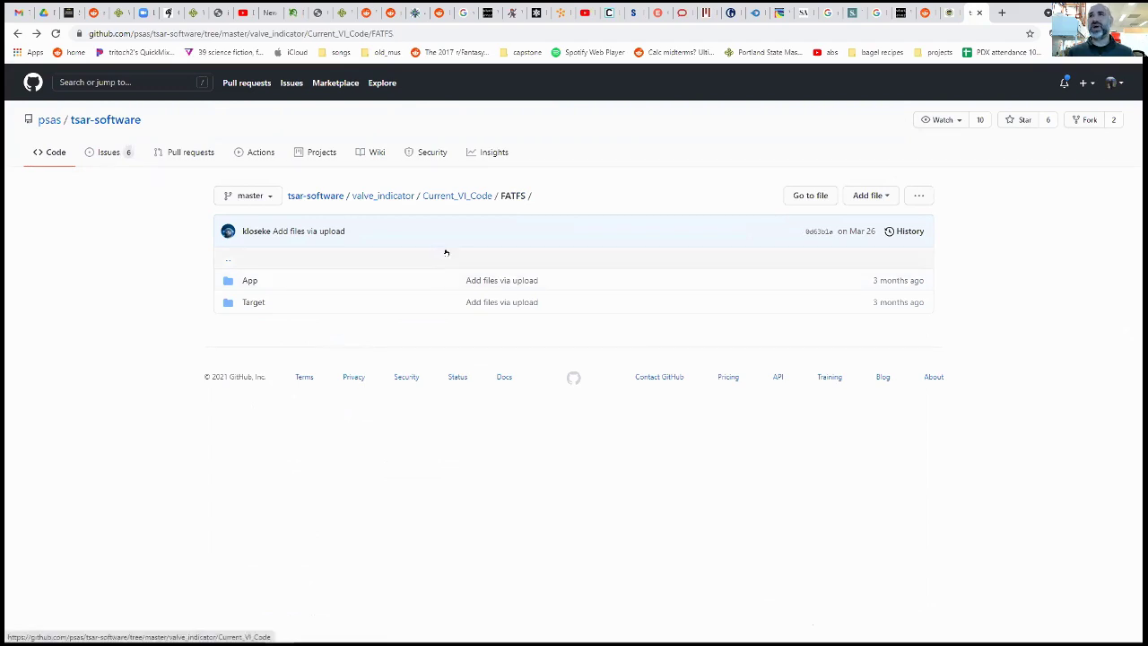
click(370, 261)
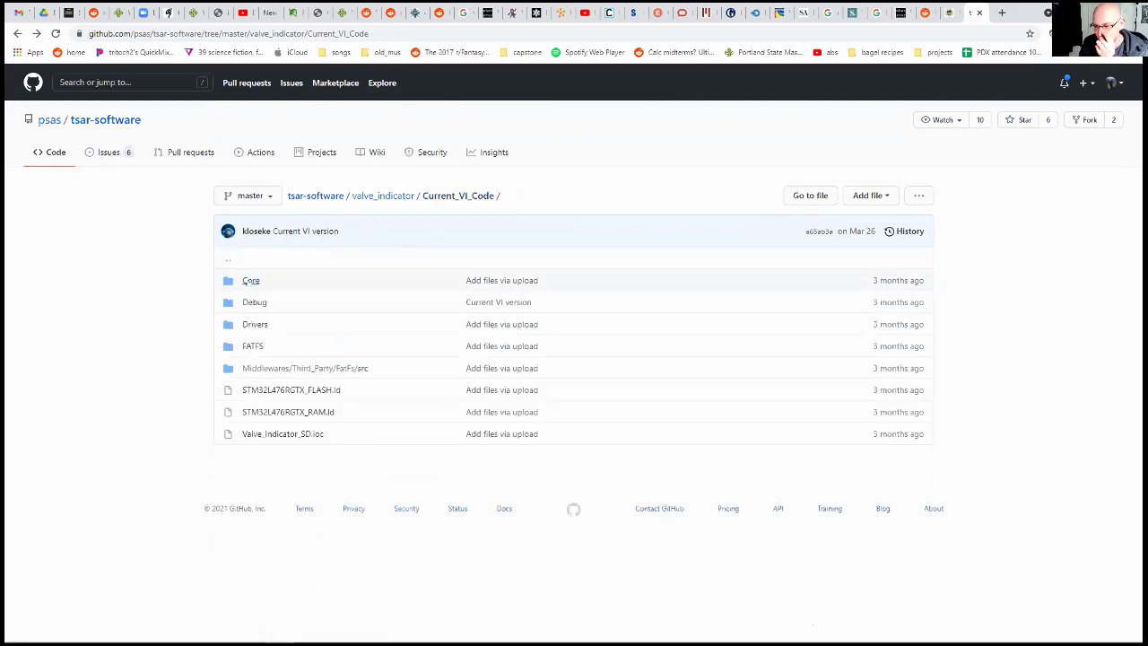
click(250, 281)
key(alt+Left)
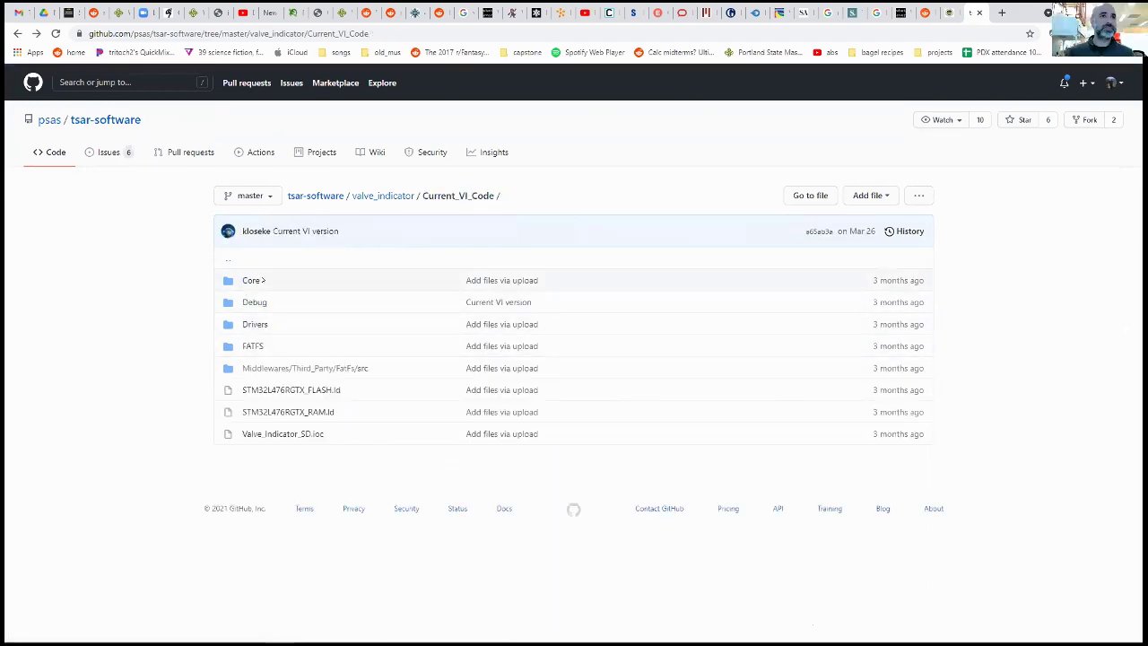
click(251, 281)
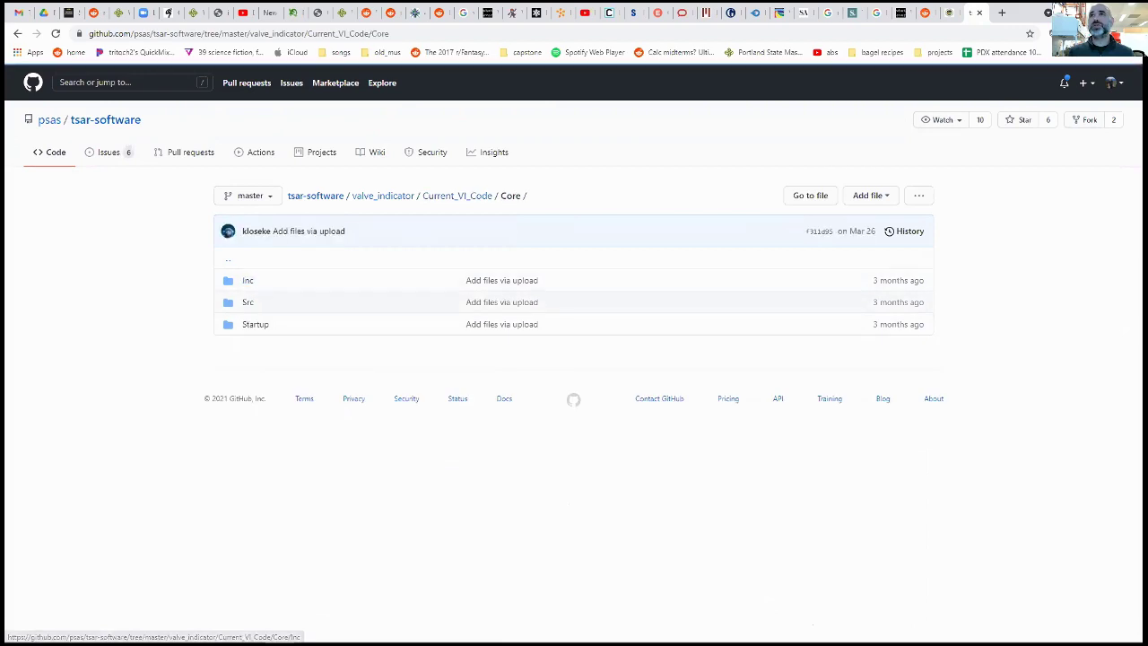
click(248, 302)
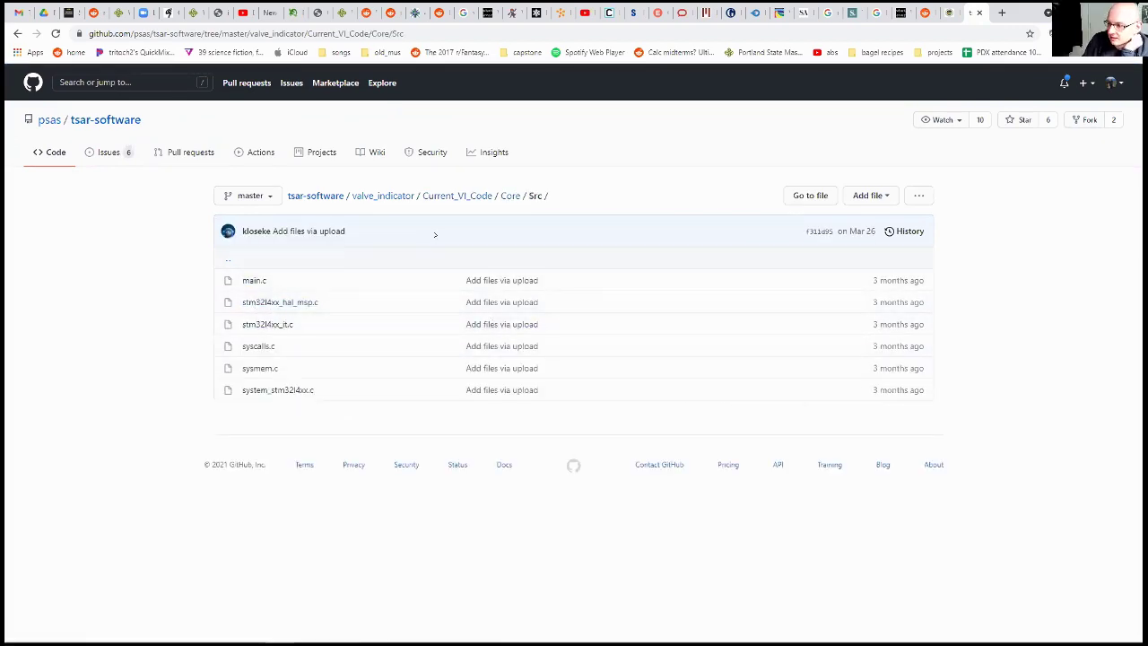
click(254, 280)
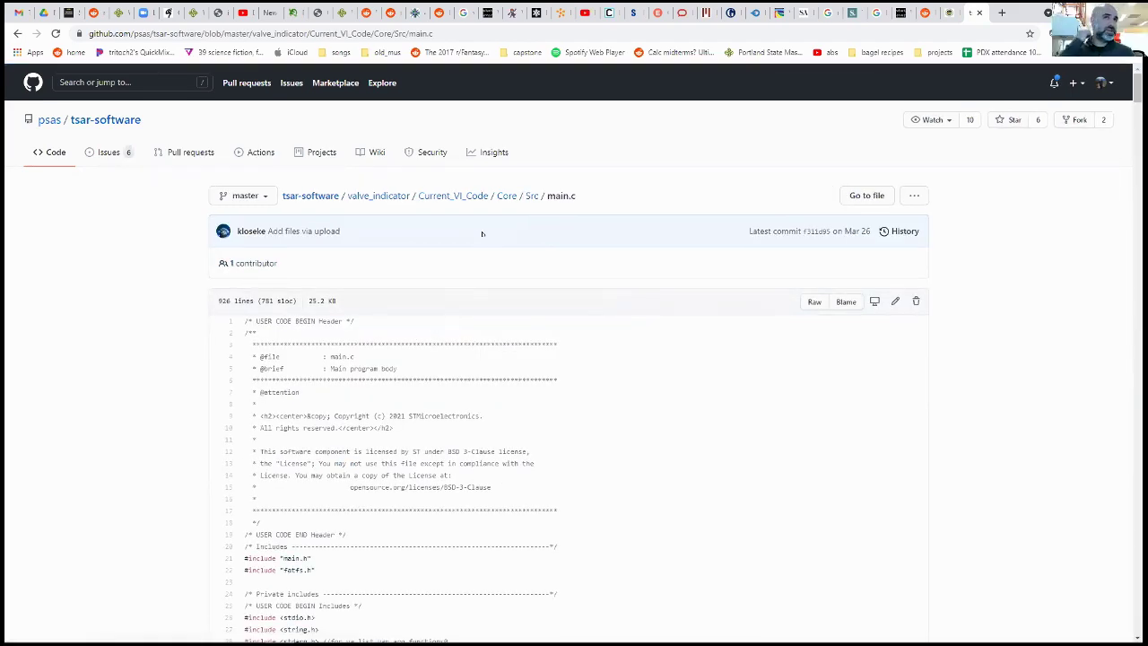
Go back up to the valve_indicator folder and reopen main.c through Current_VI_Code/Core/Src
click(460, 195)
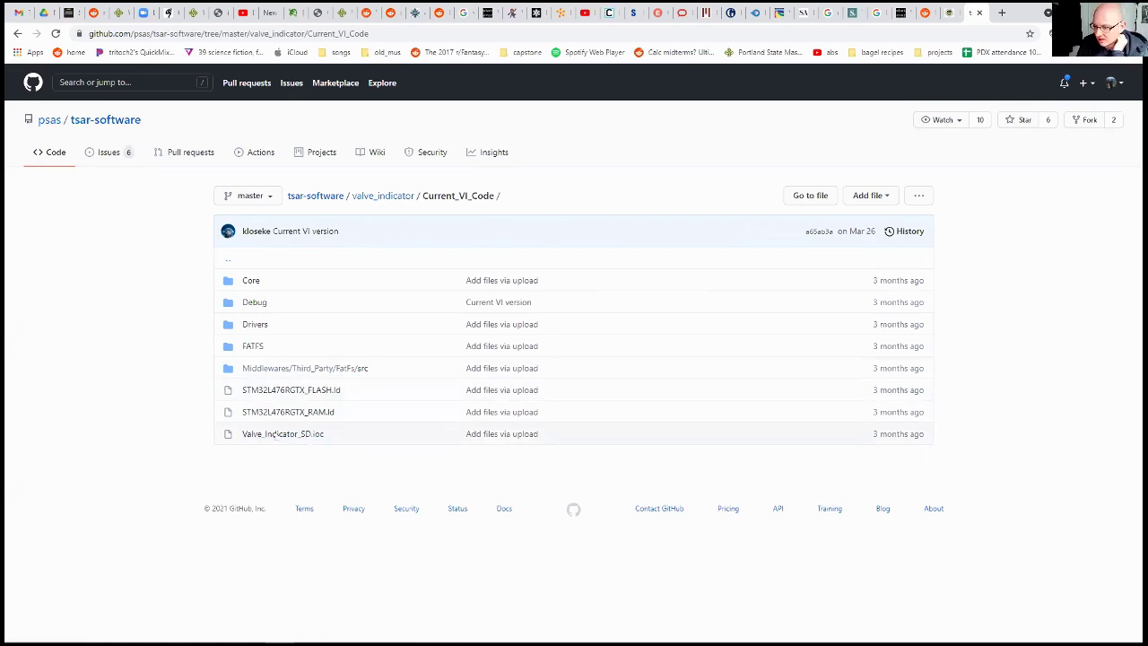
click(386, 196)
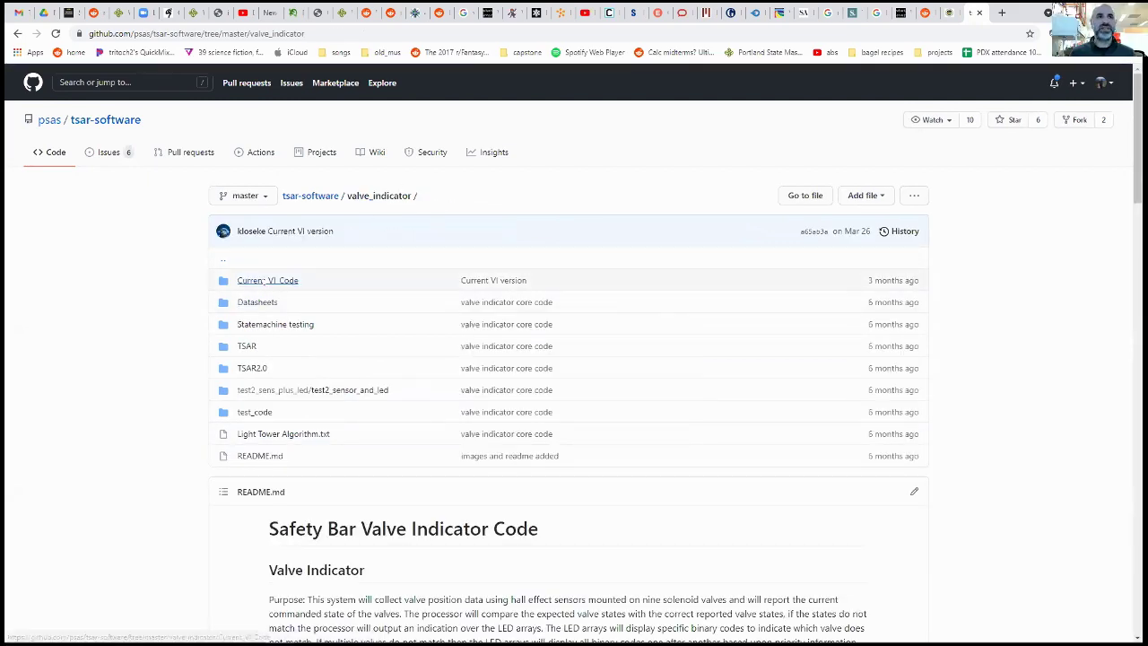
click(267, 279)
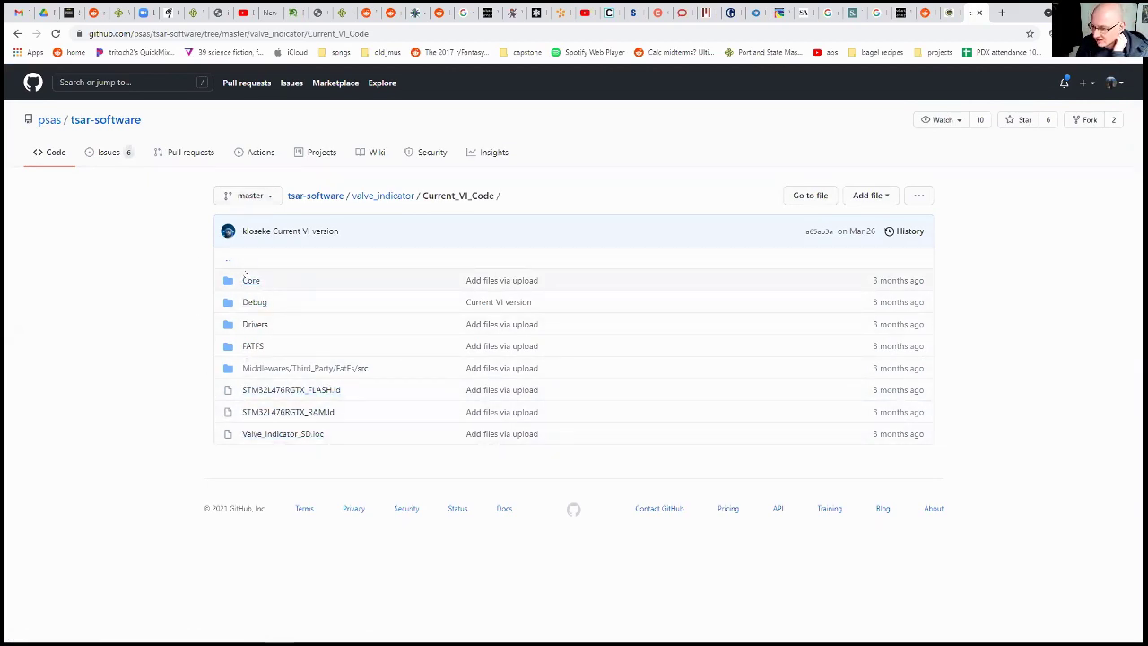
click(248, 281)
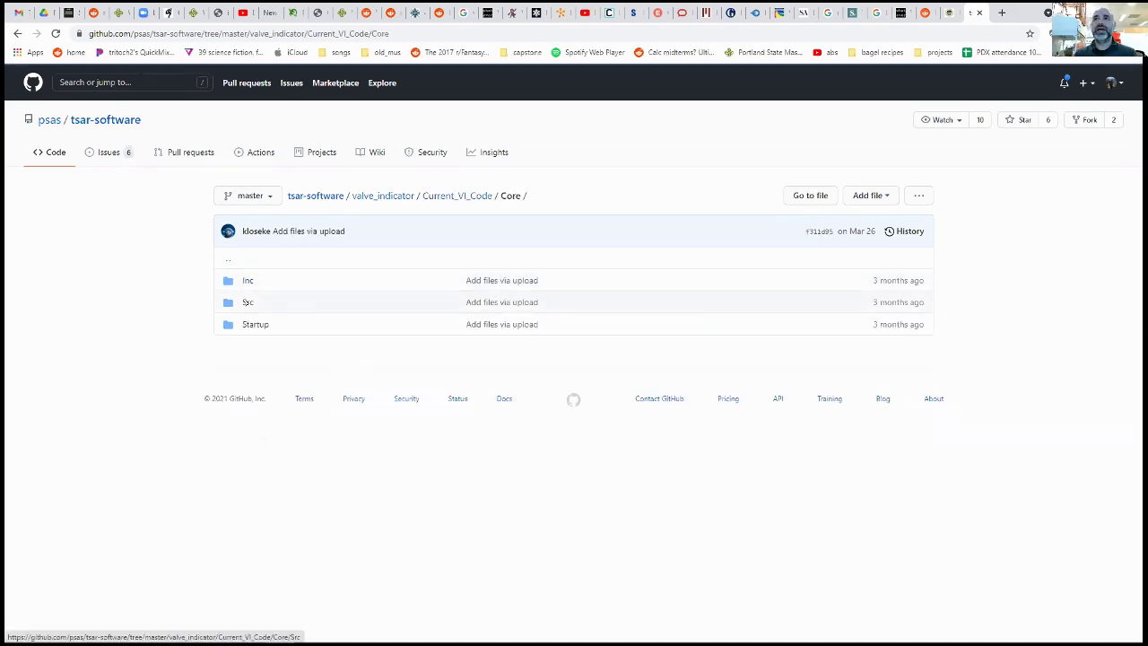
click(248, 302)
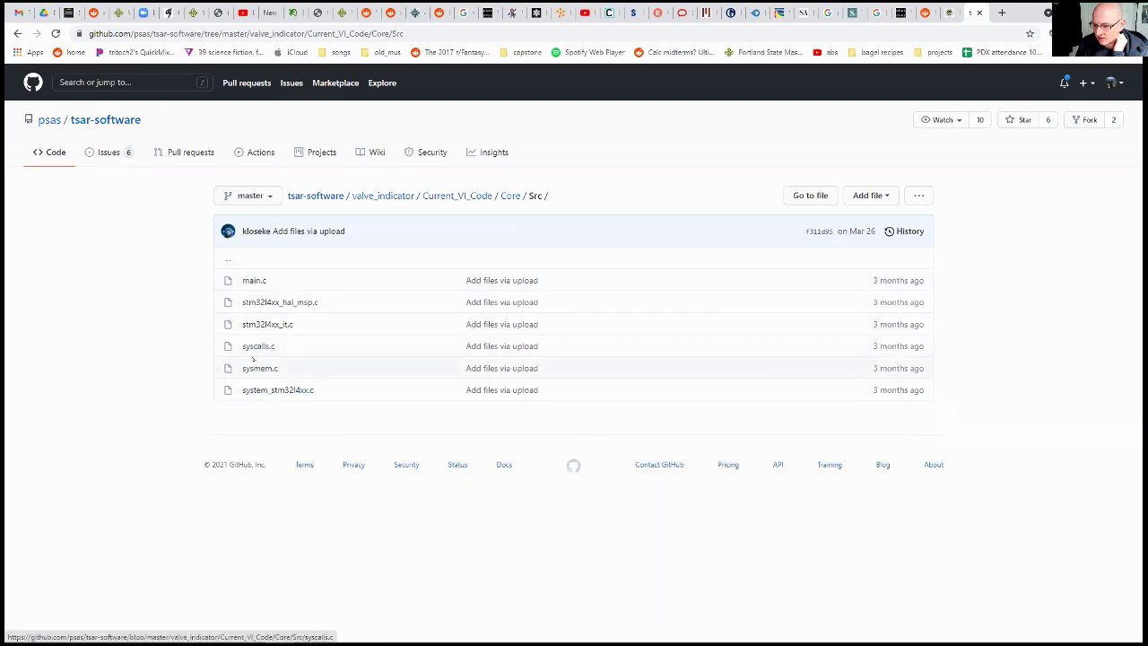
click(251, 281)
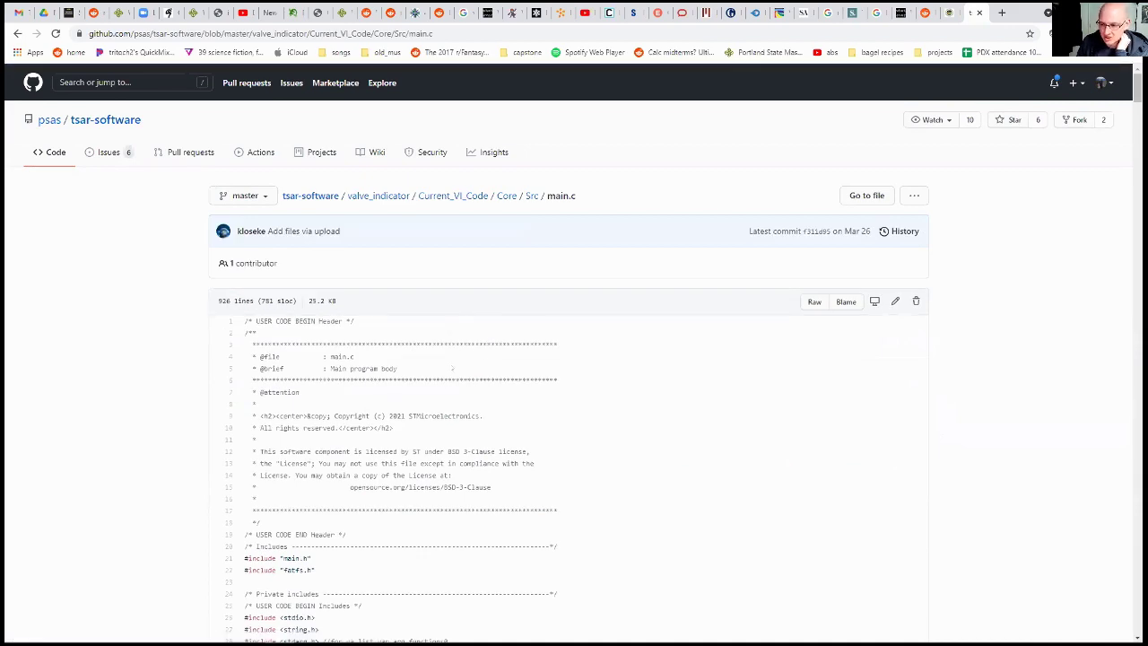
Read the private variables and function prototypes in main.c, down to the start of the ApndThis function
scroll(453, 368, down, 8)
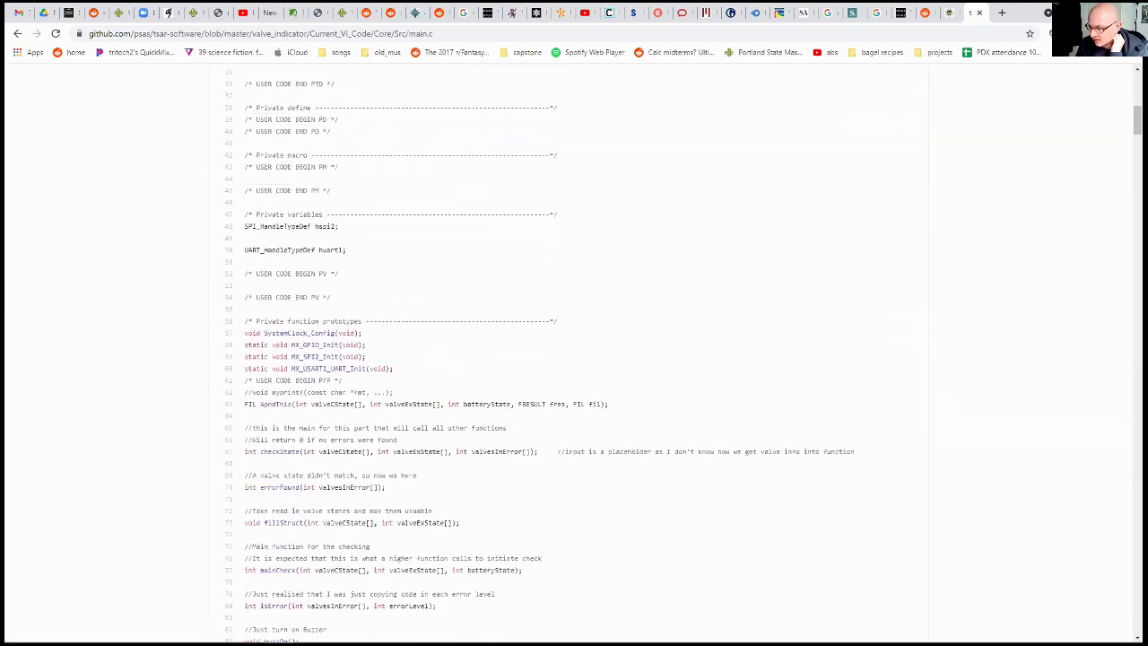
scroll(454, 171, down, 5)
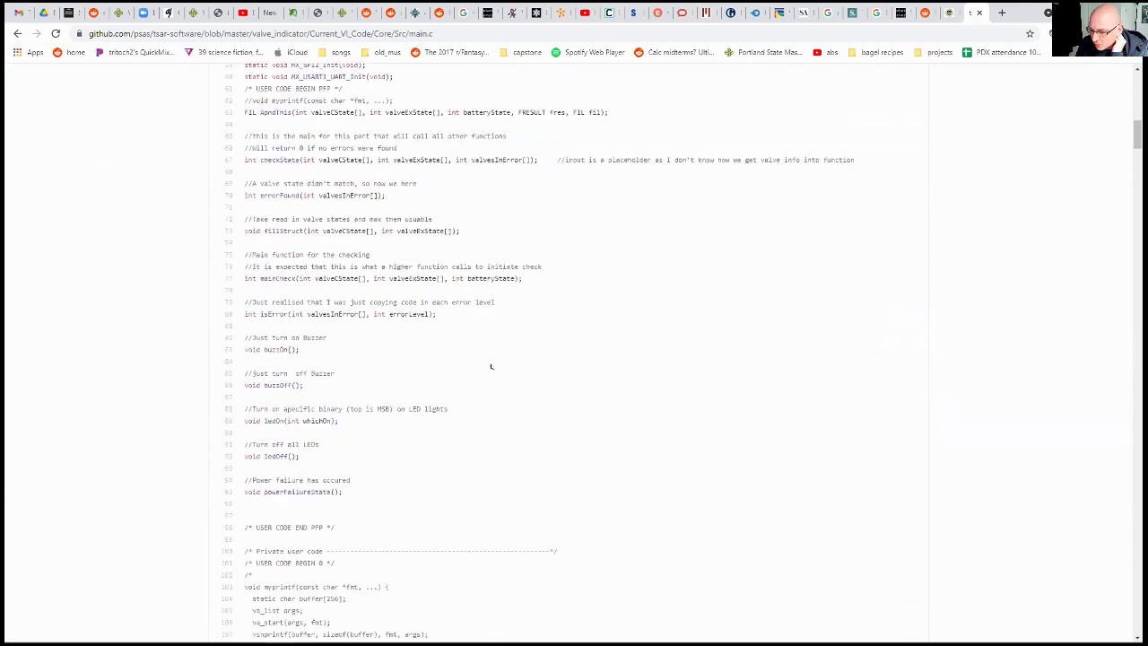
scroll(491, 366, down, 6)
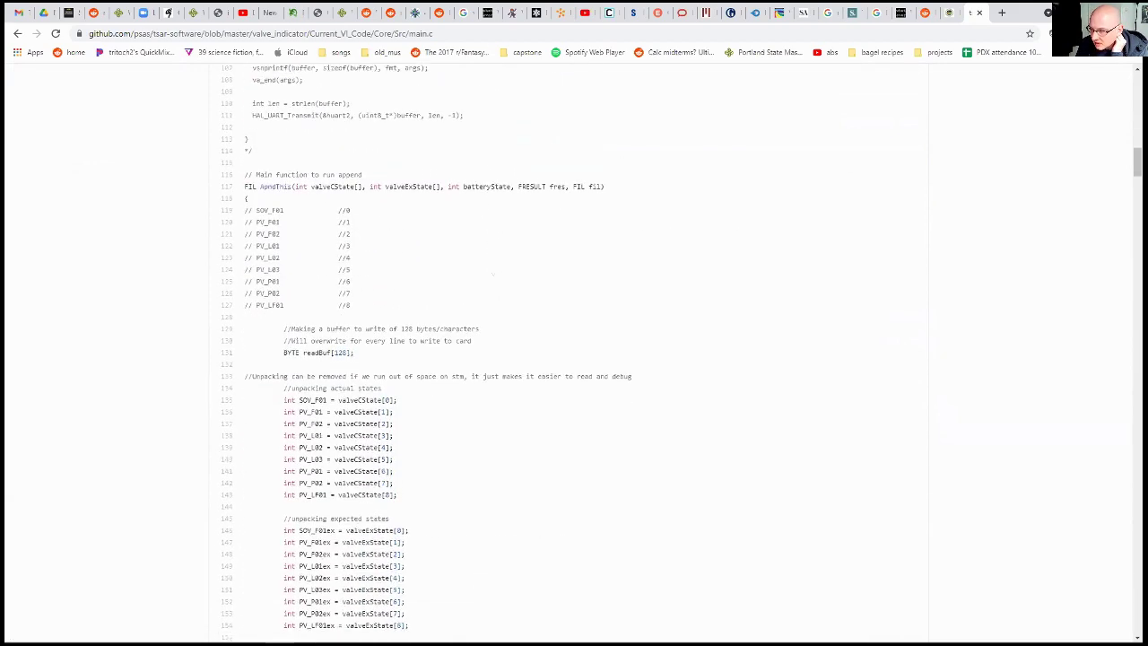
scroll(493, 269, down, 2)
scroll(471, 327, up, 1)
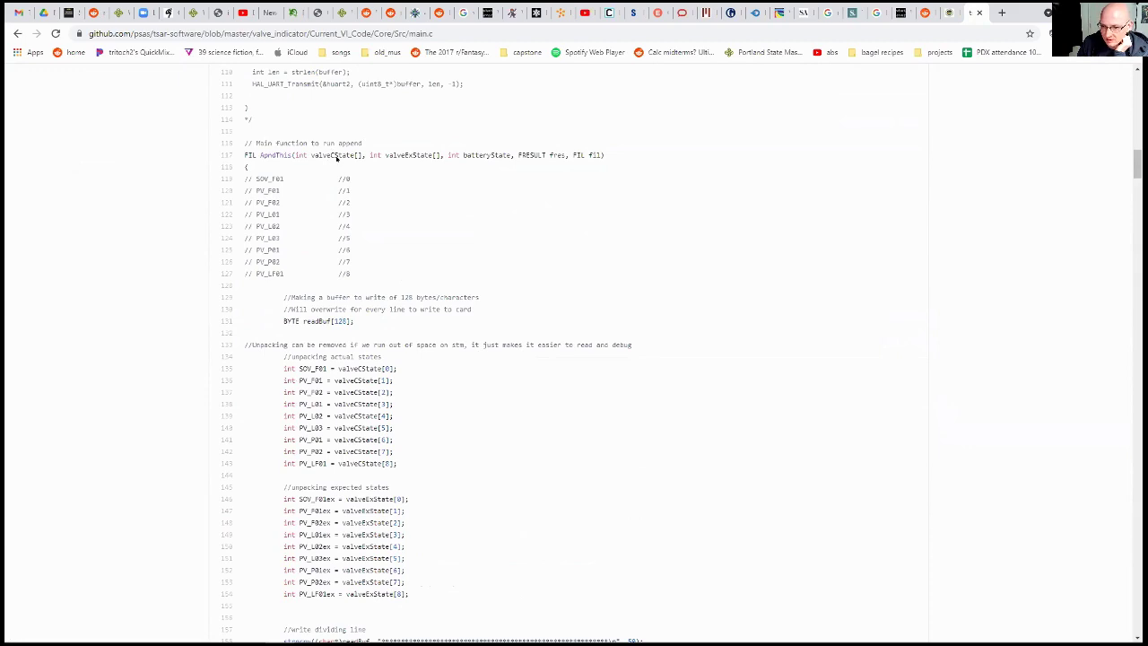
Examine the ApndThis function's state unpacking, timestamp, valve-state writes and battery-power logging
scroll(376, 225, down, 5)
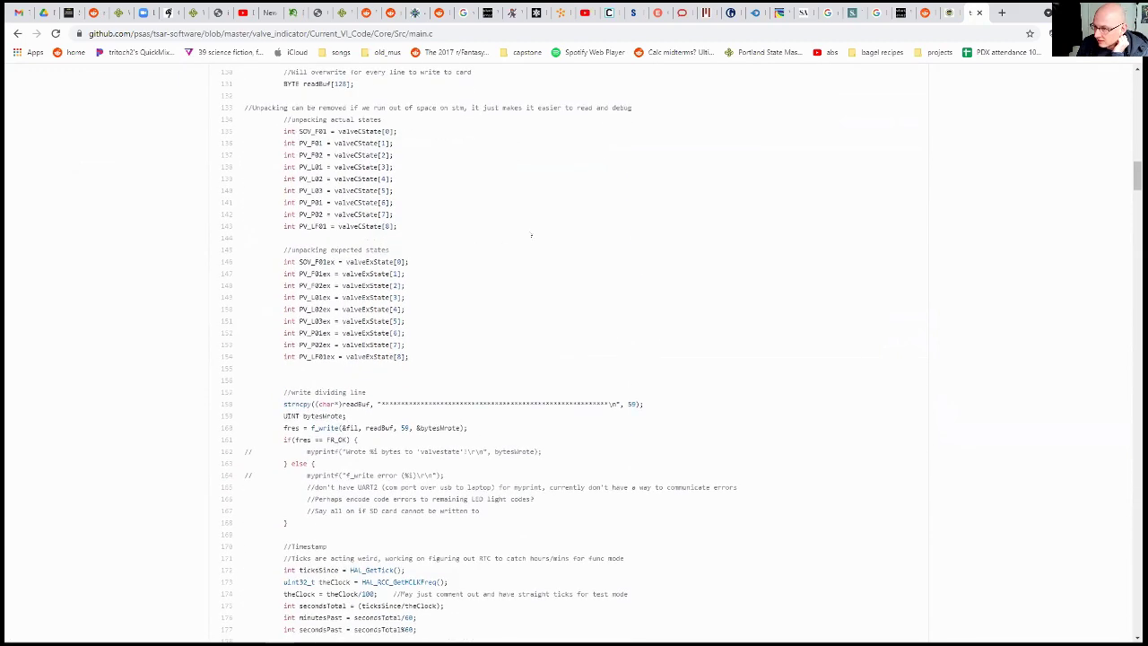
scroll(341, 234, down, 5)
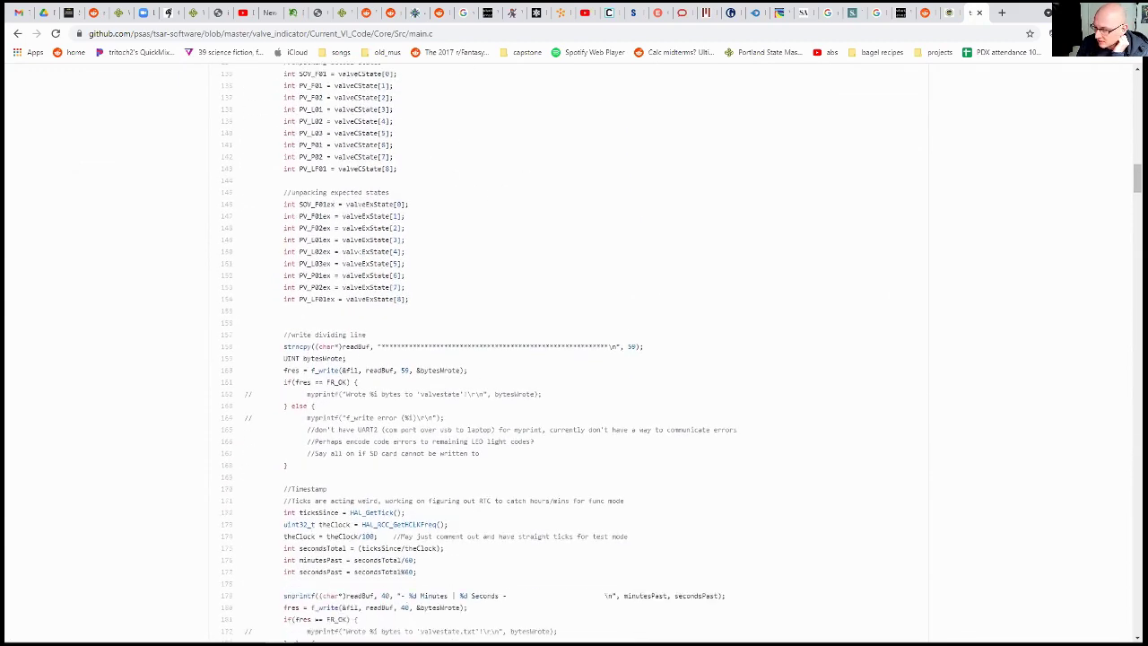
scroll(340, 234, down, 1)
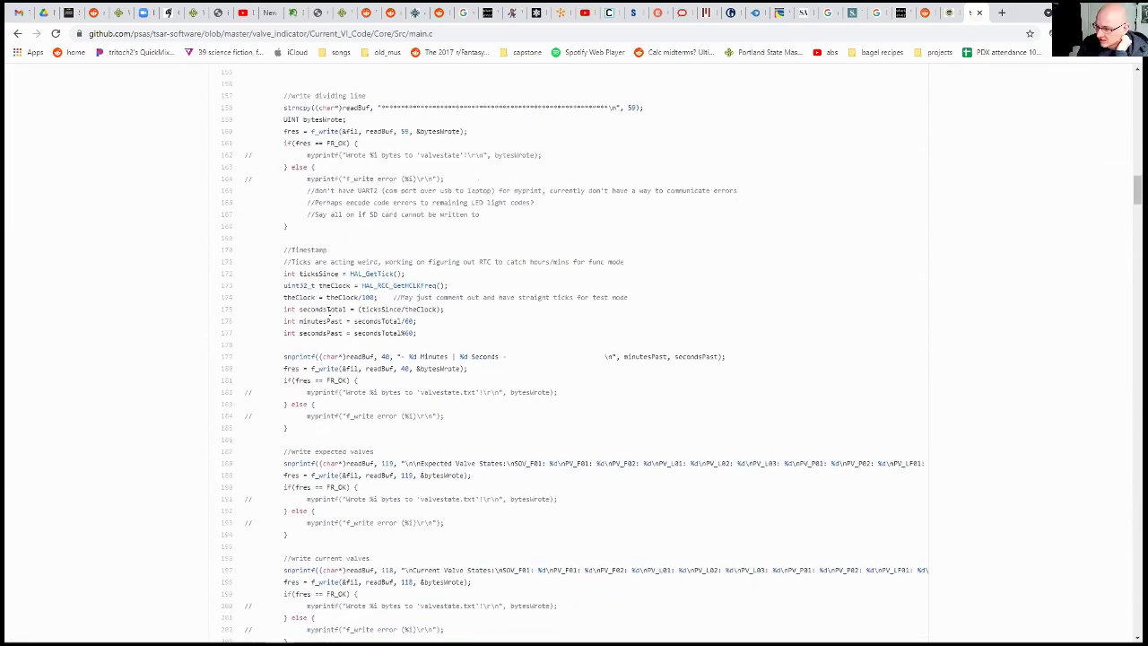
scroll(350, 191, down, 2)
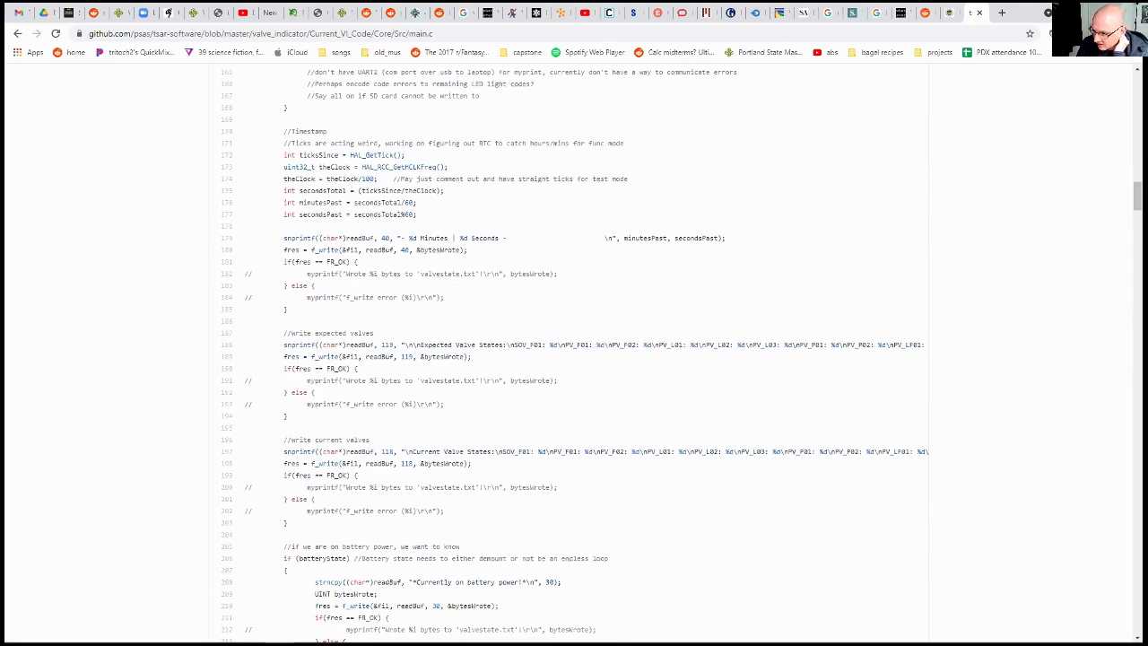
scroll(408, 242, down, 4)
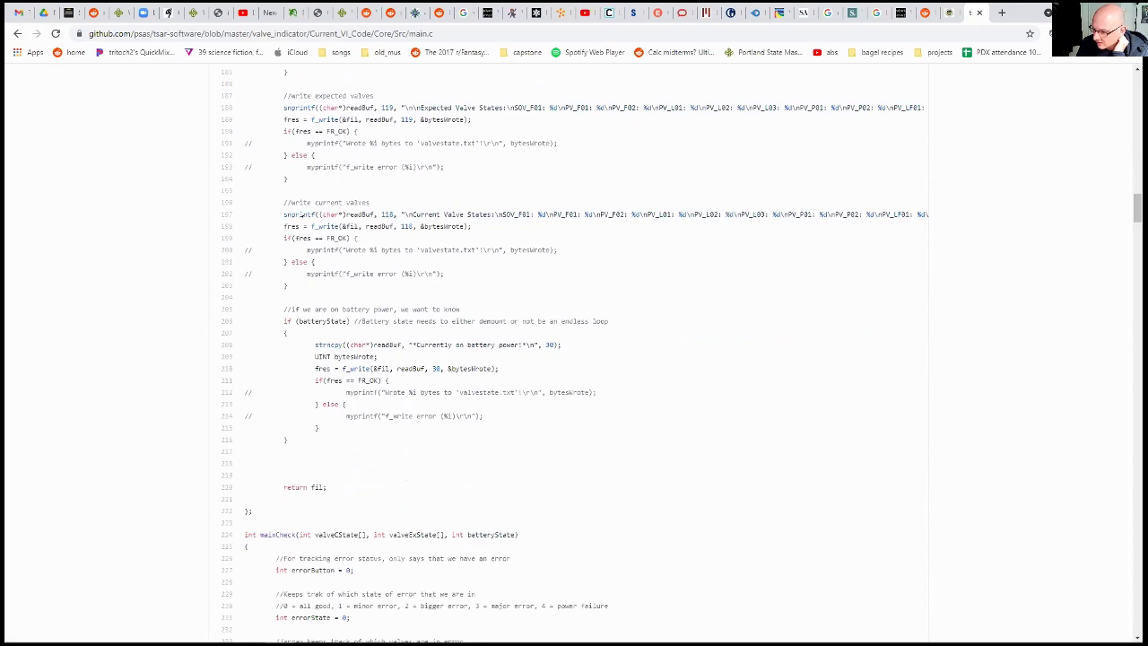
scroll(302, 216, down, 4)
scroll(389, 251, up, 3)
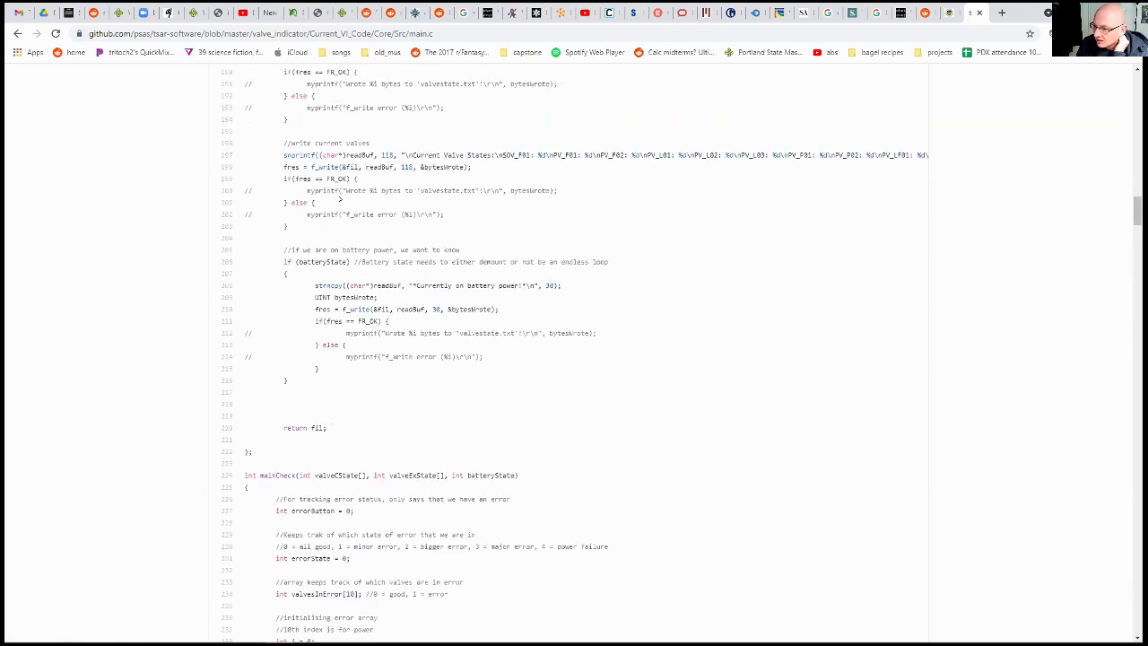
scroll(301, 195, down, 2)
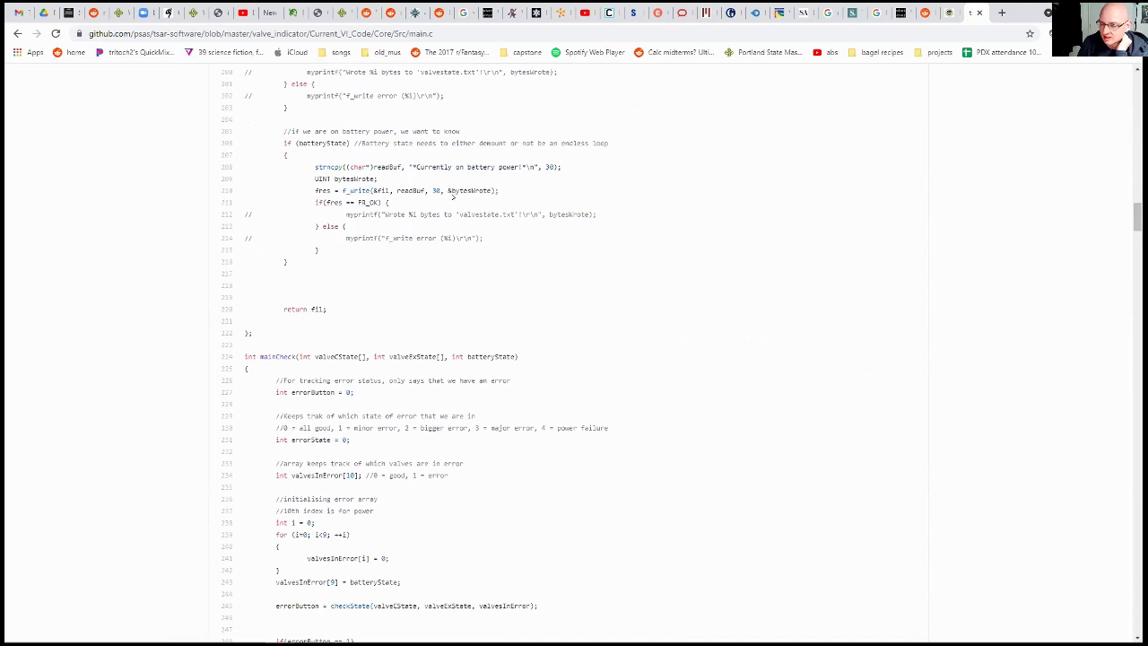
Examine how the mainCheck function initialises the error array and handles errorButton and errorState
scroll(454, 216, down, 2)
scroll(473, 340, down, 2)
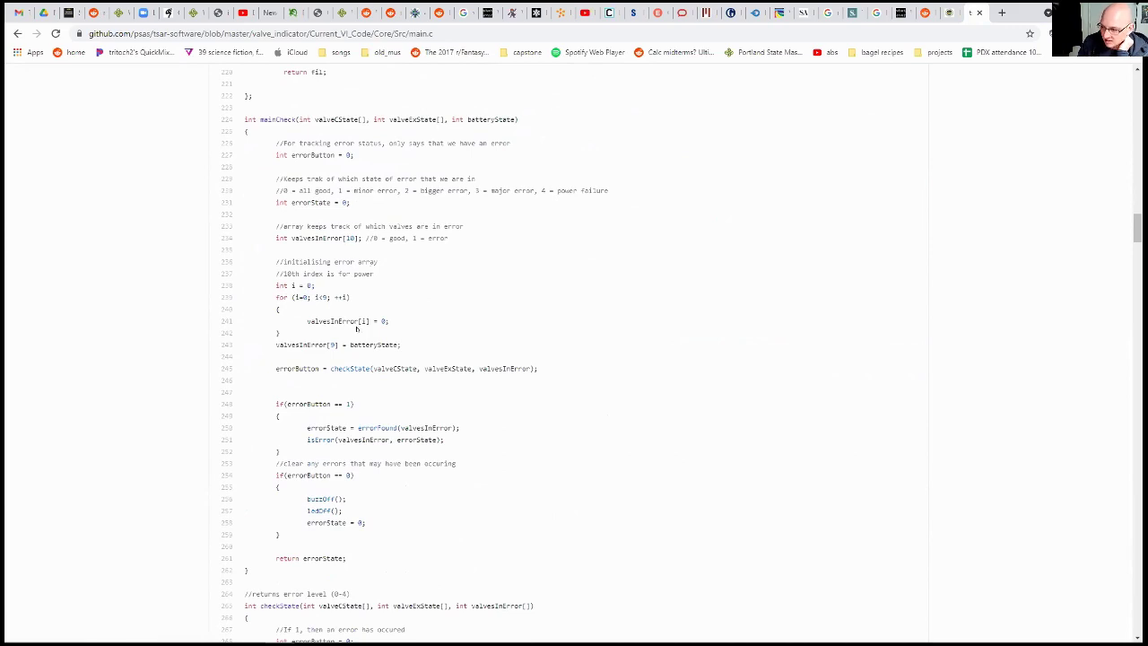
scroll(317, 300, down, 4)
scroll(319, 296, up, 4)
Examine the valve comparisons in checkState and the priority-based error levels in errorFound
scroll(395, 377, down, 6)
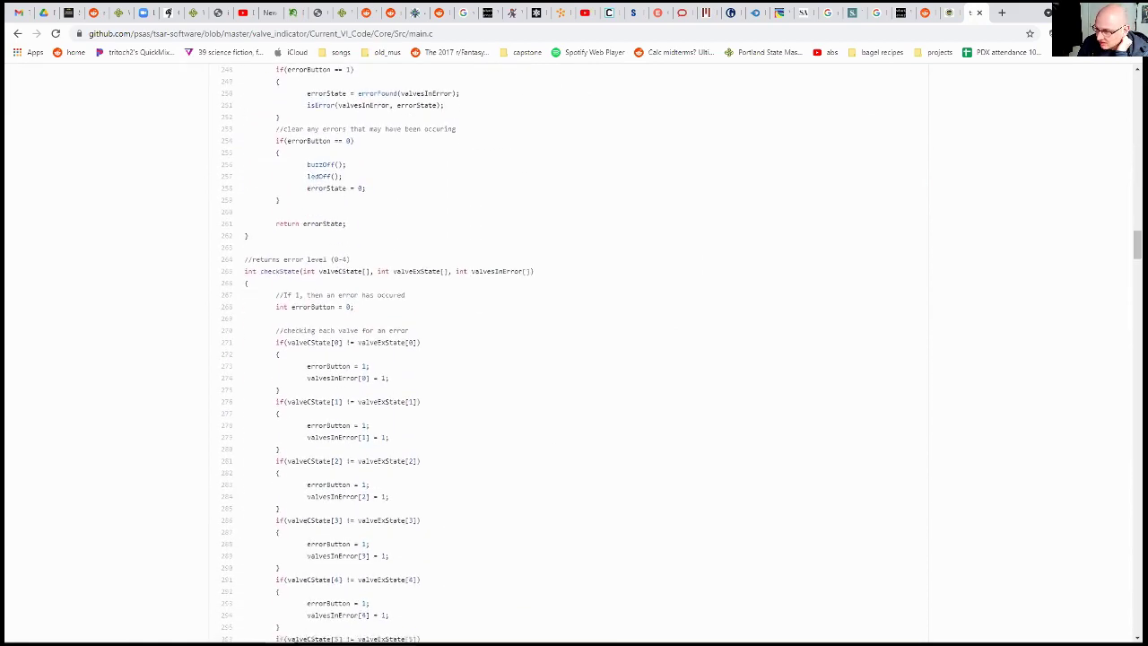
scroll(318, 224, down, 6)
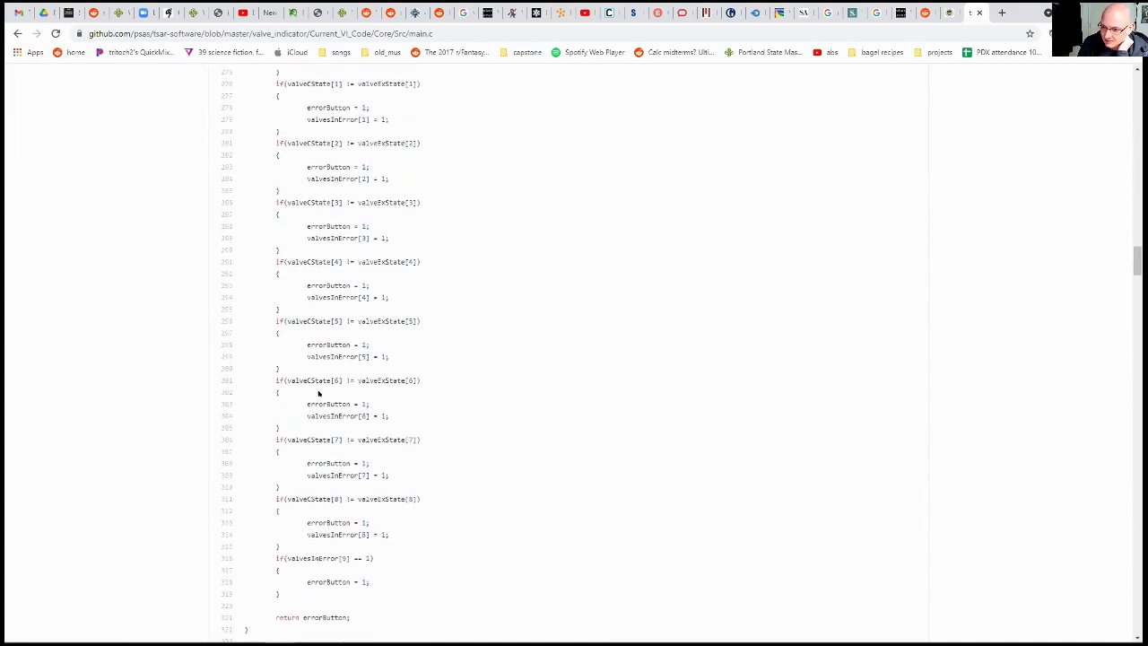
scroll(318, 393, down, 3)
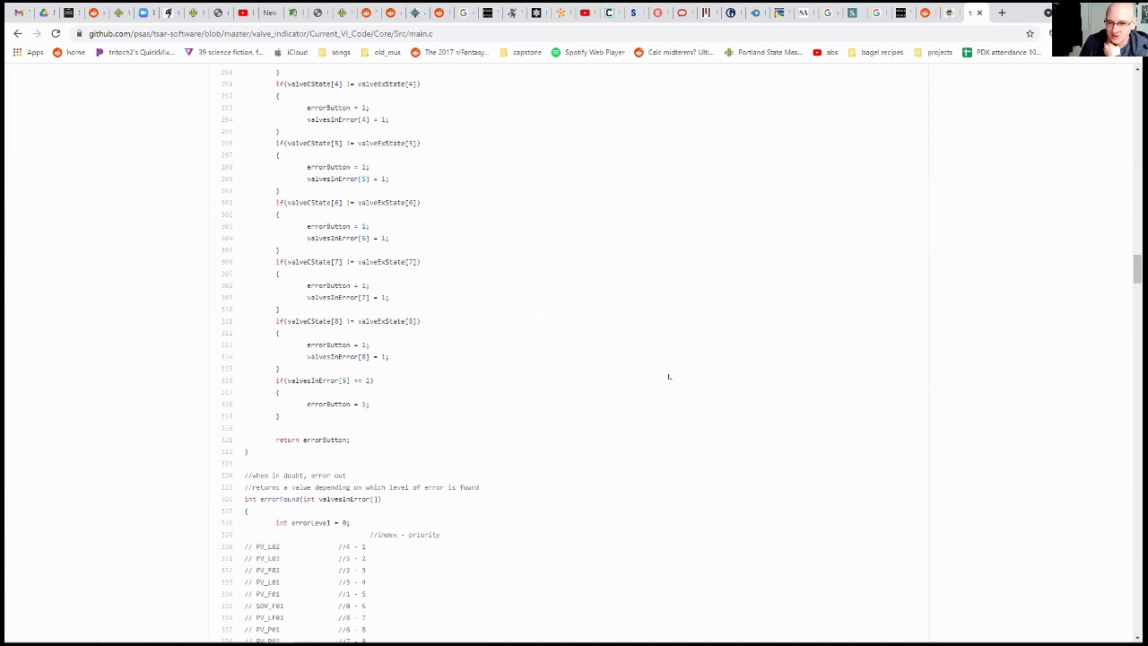
scroll(568, 387, down, 3)
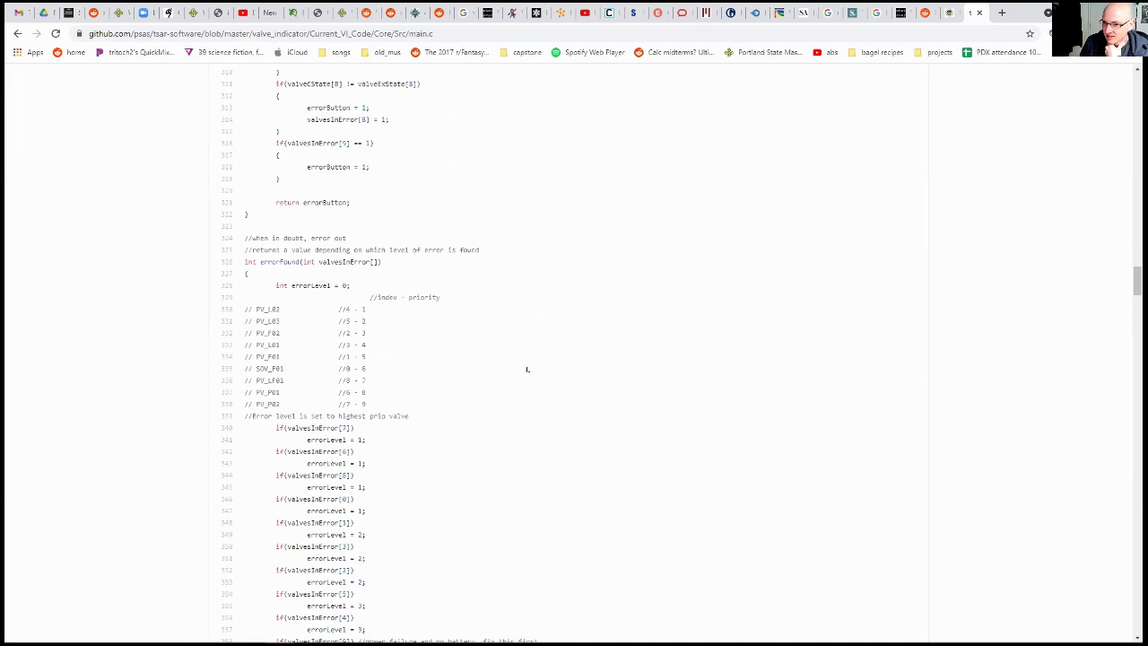
scroll(387, 357, down, 2)
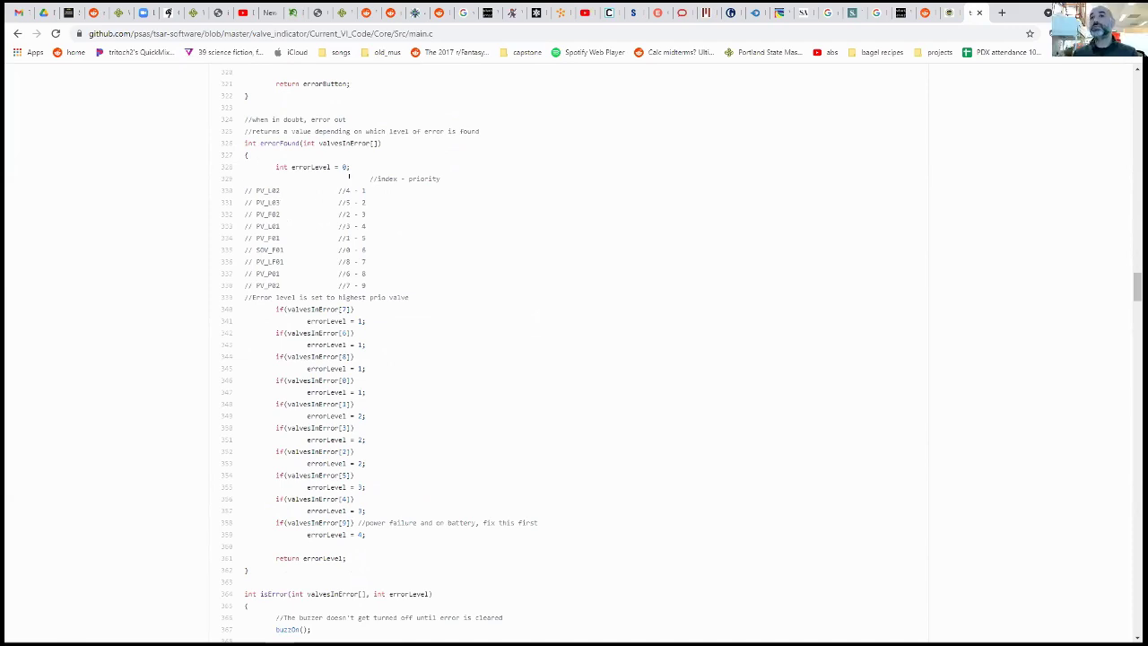
Read the rest of errorFound's valve error levels and the opening of the isError function in main.c
scroll(350, 178, down, 2)
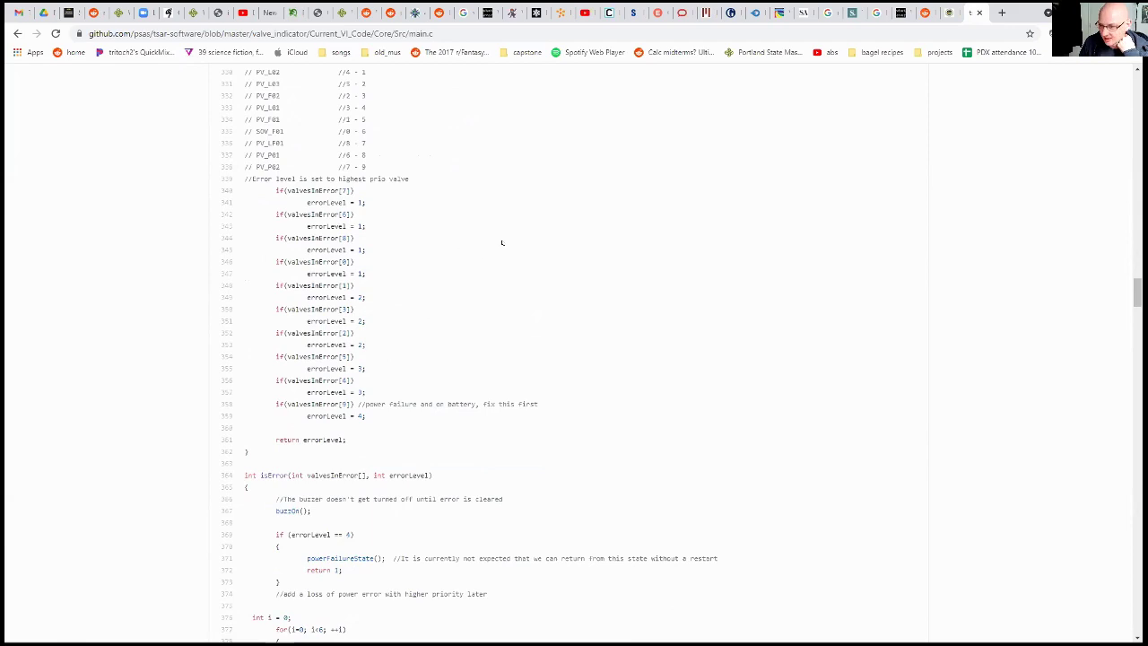
scroll(500, 243, up, 5)
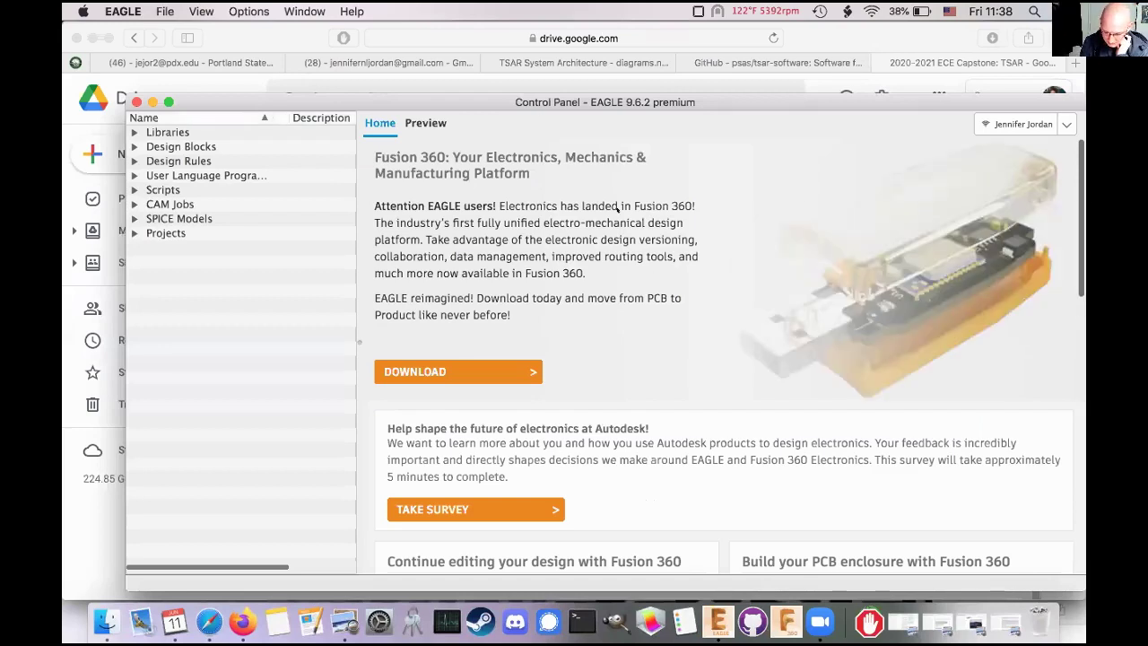
In EAGLE, open the schematic POE_plus_input.sch from the POE_plus_input folder of the tsar-hardware repository in Documents/GitHub
click(163, 10)
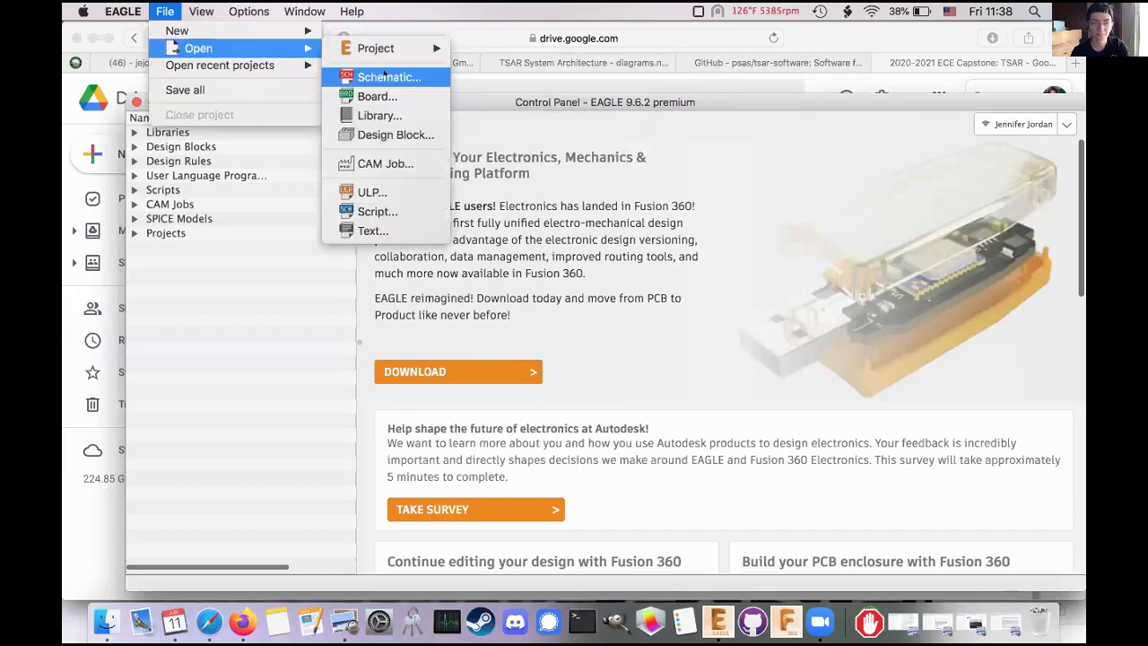
click(385, 72)
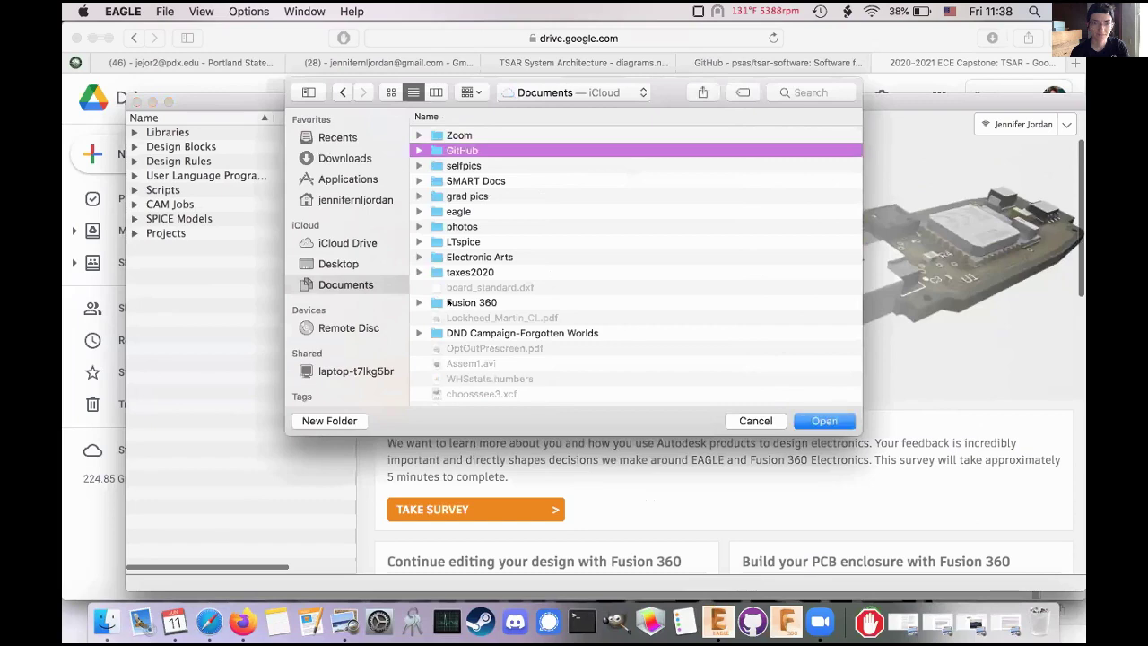
key(Return)
click(472, 357)
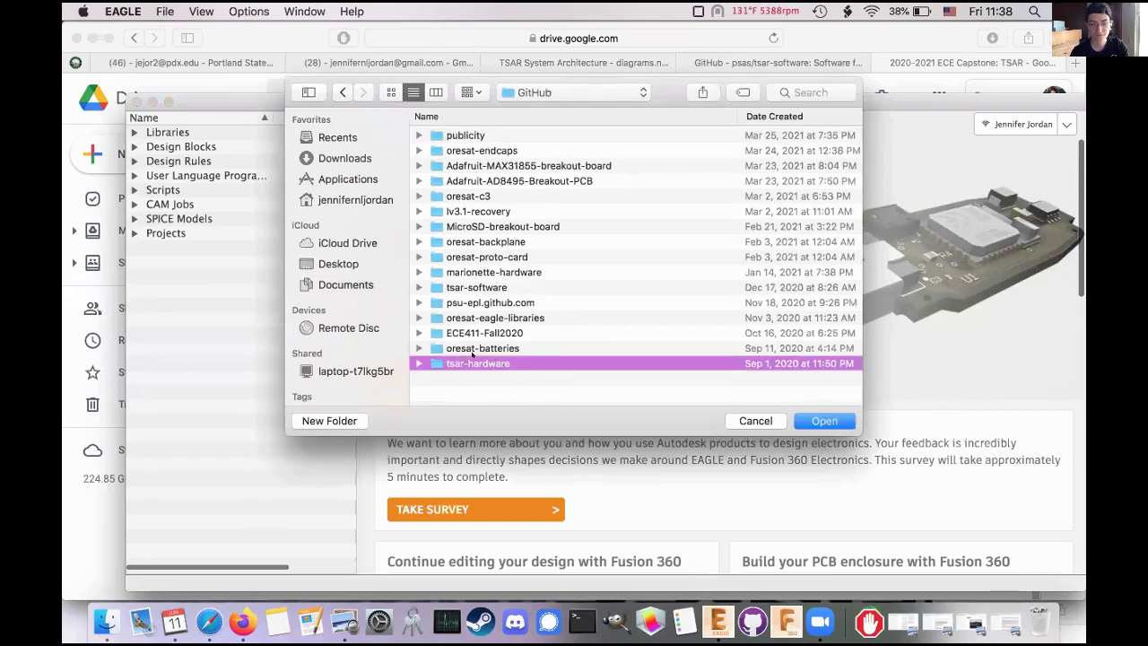
key(Return)
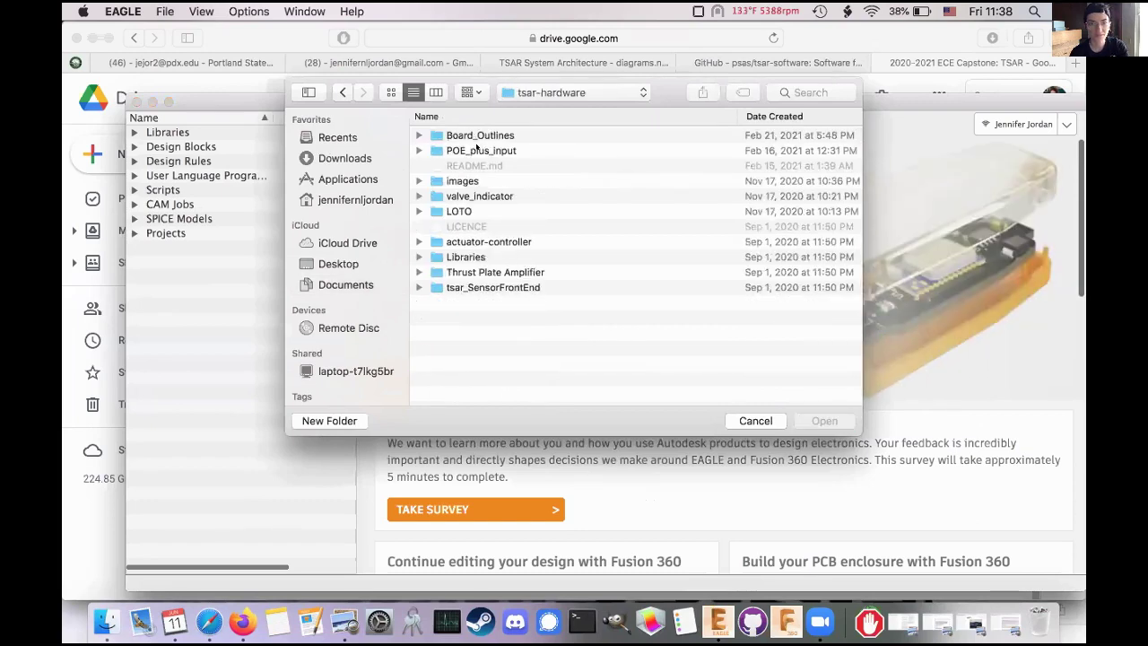
click(475, 150)
key(Return)
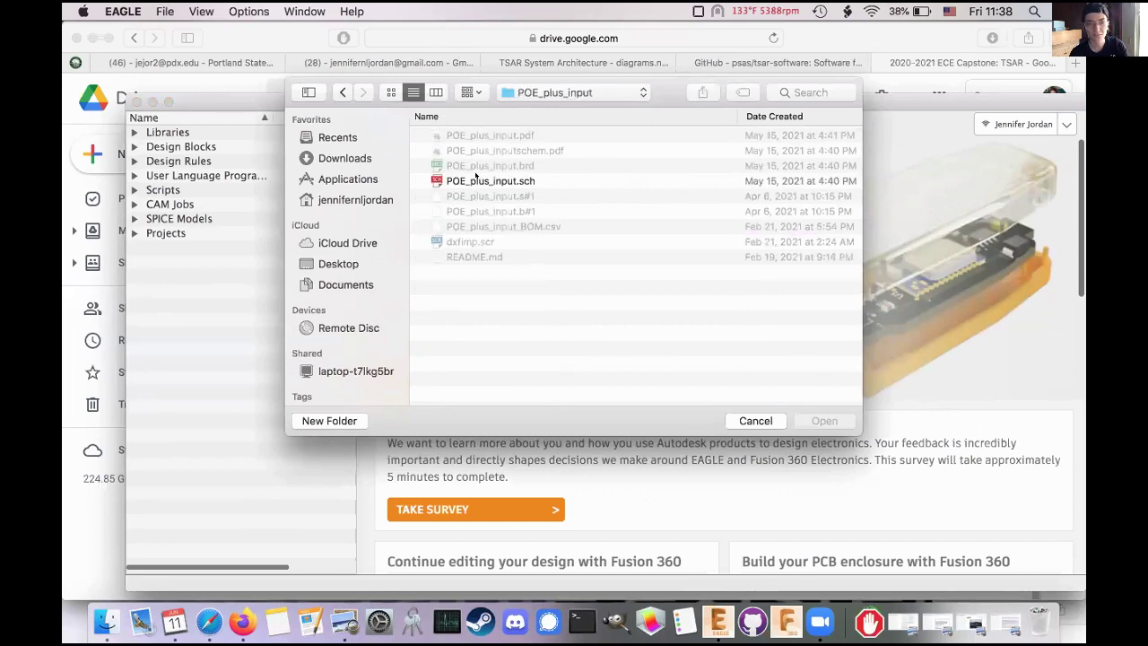
double_click(485, 180)
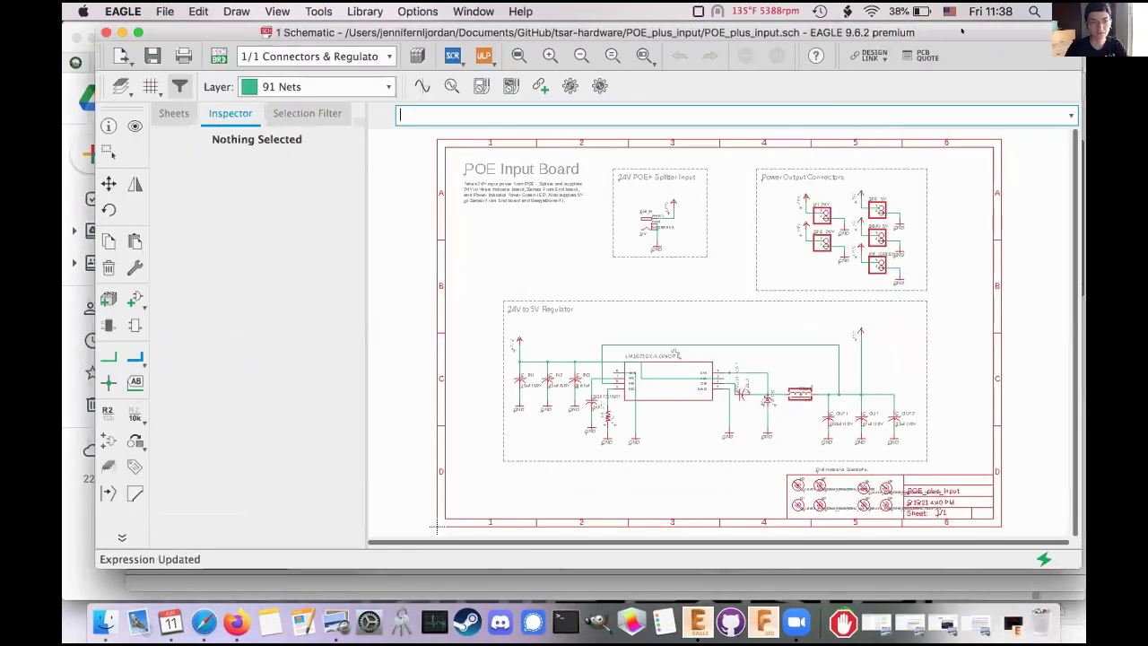
Reposition the schematic window and examine the POE Input Board's splitter input, power output connectors and 24V to 5V regulator
drag(961, 31, 928, 29)
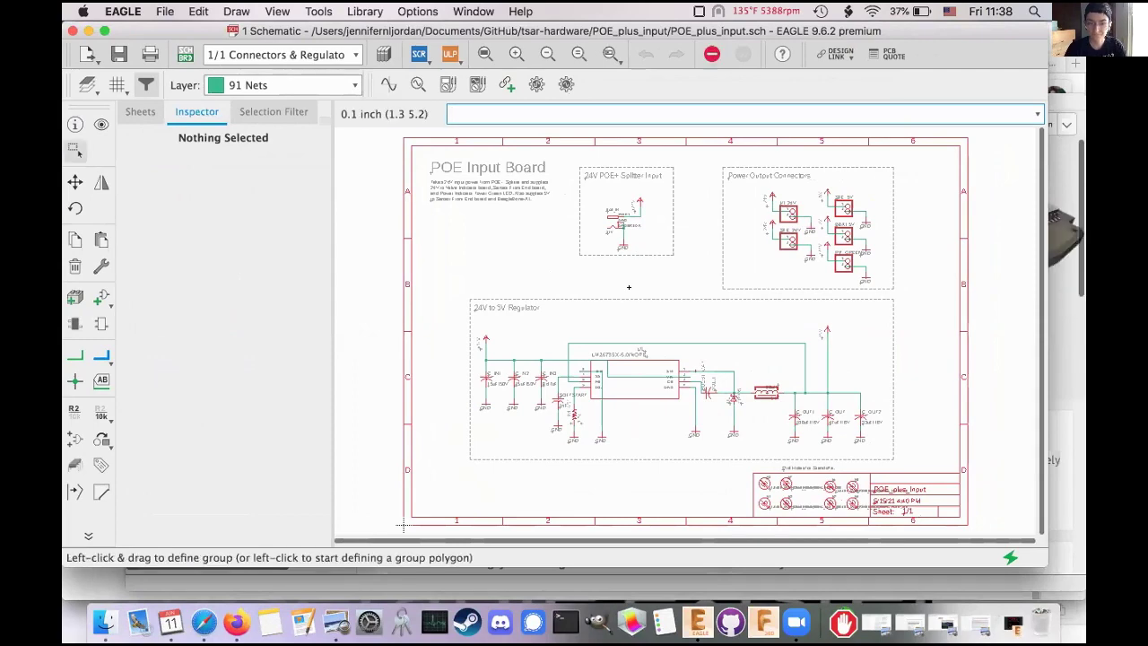
scroll(653, 198, up, 3)
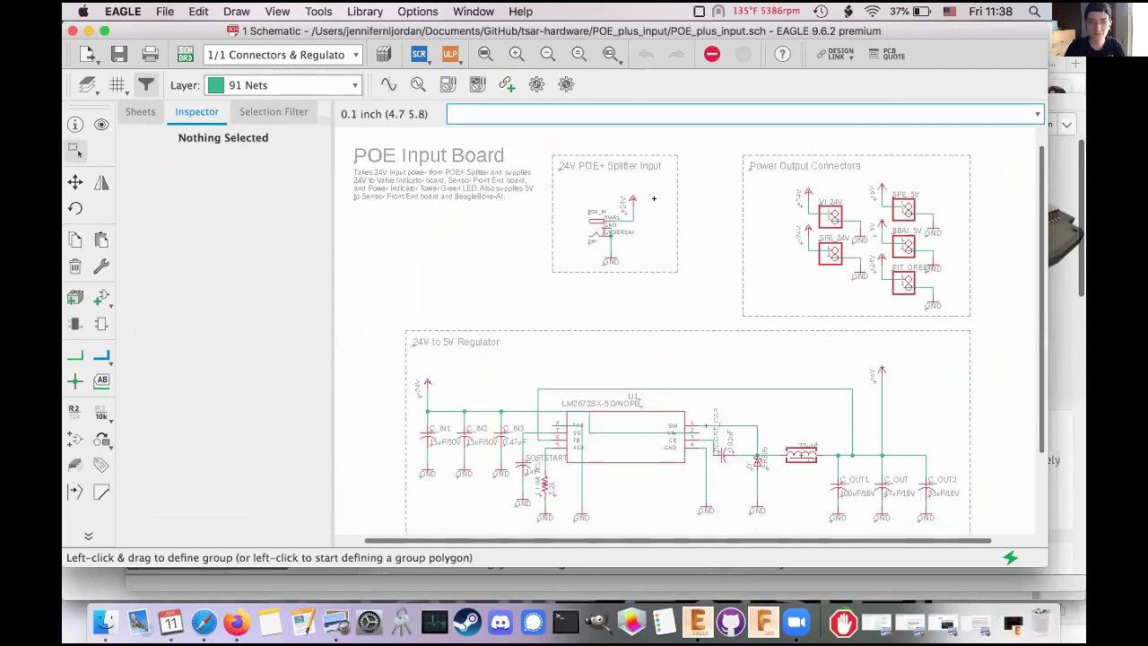
scroll(654, 198, down, 1)
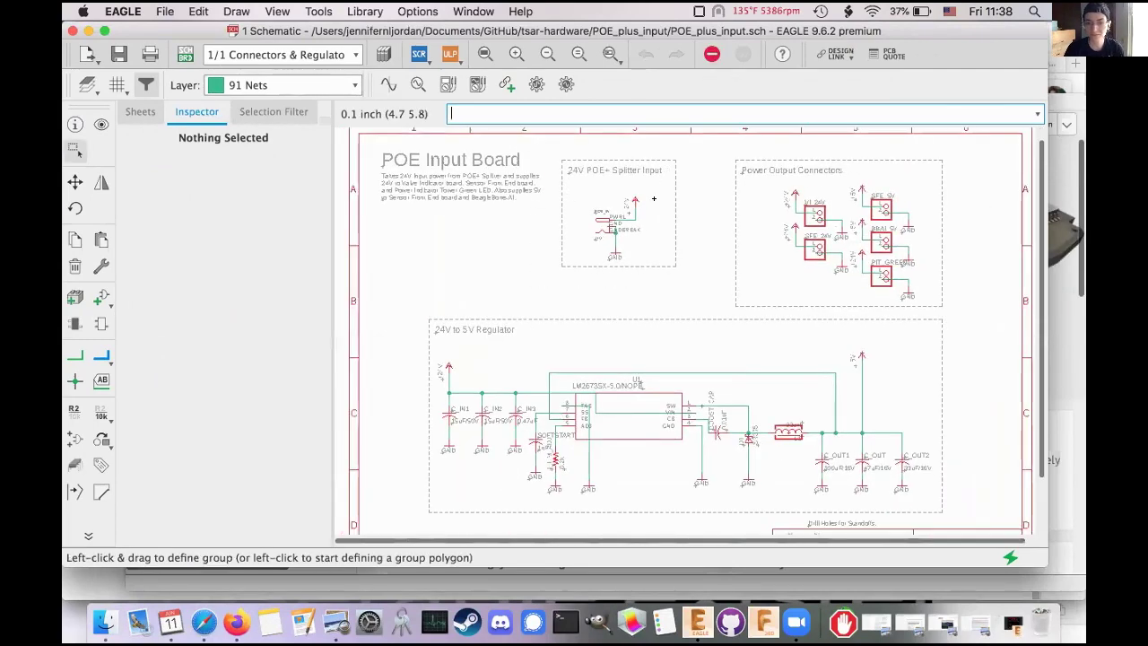
Bring up the POE_plus_input board layout and inspect the 24V and 5V output connectors along its lower edge
click(185, 55)
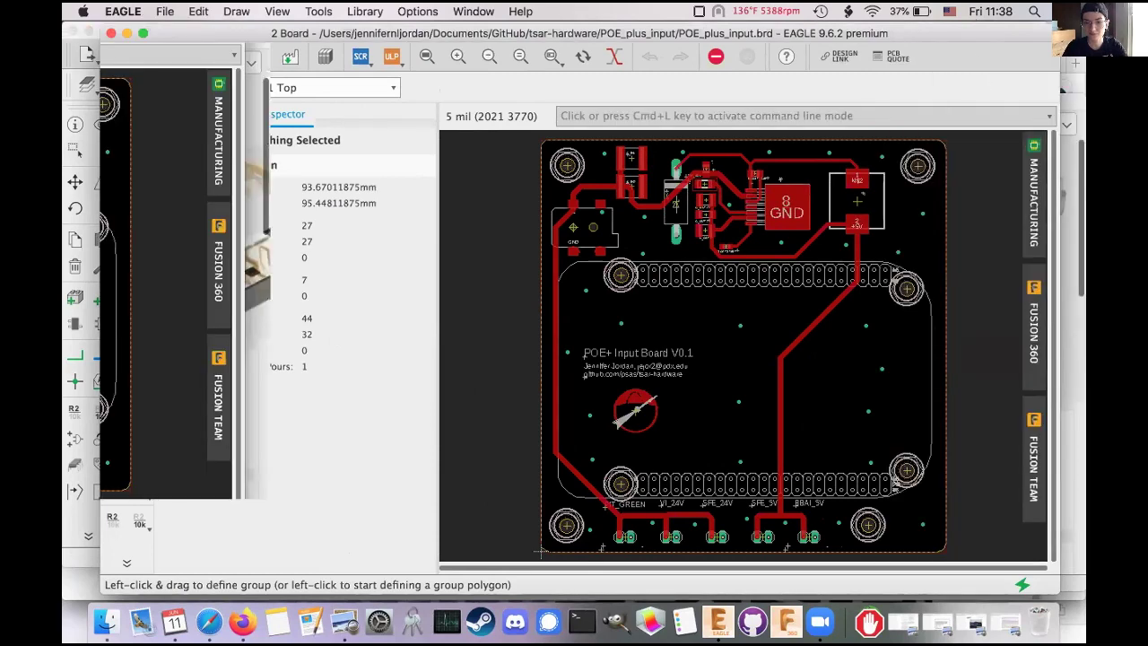
scroll(635, 540, up, 6)
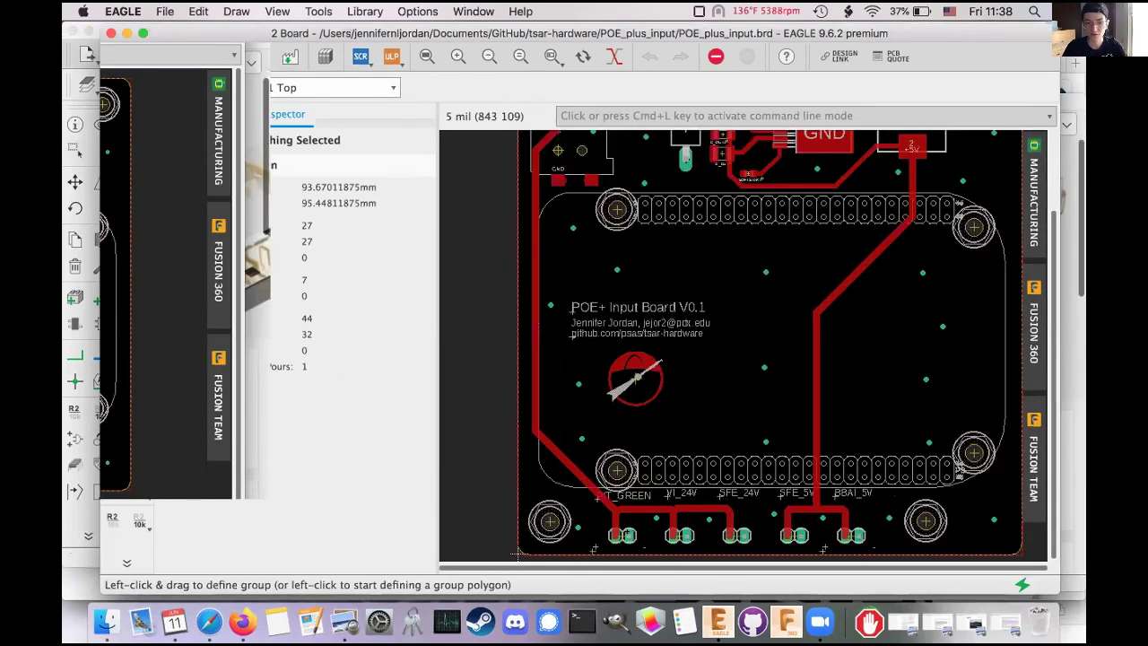
scroll(742, 345, right, 5)
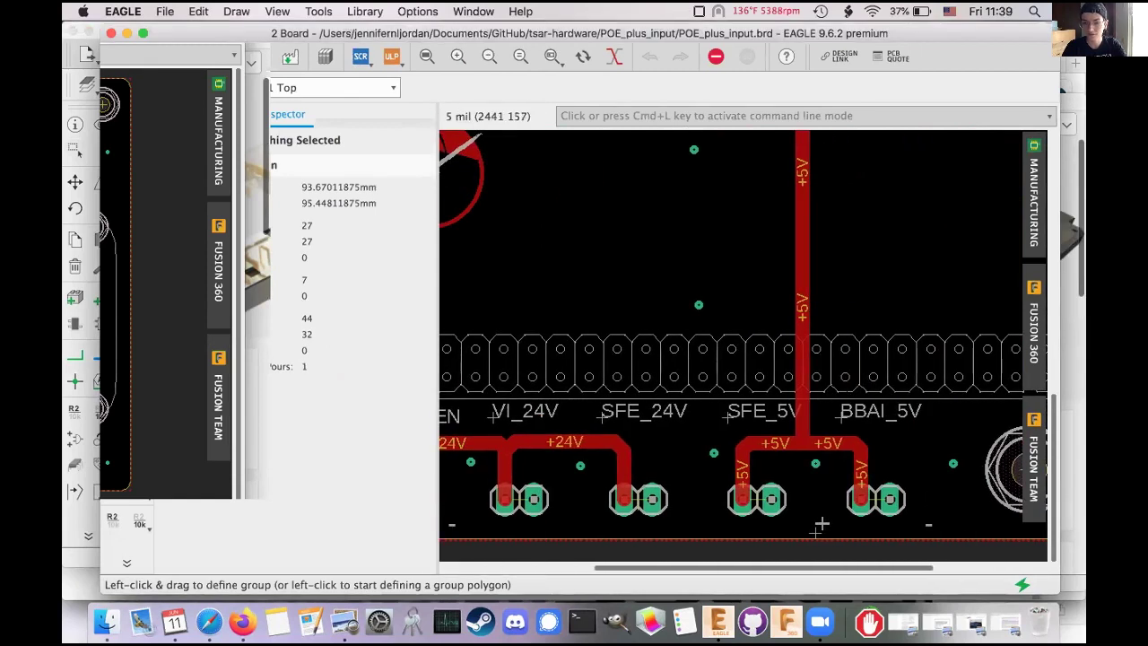
scroll(821, 525, left, 3)
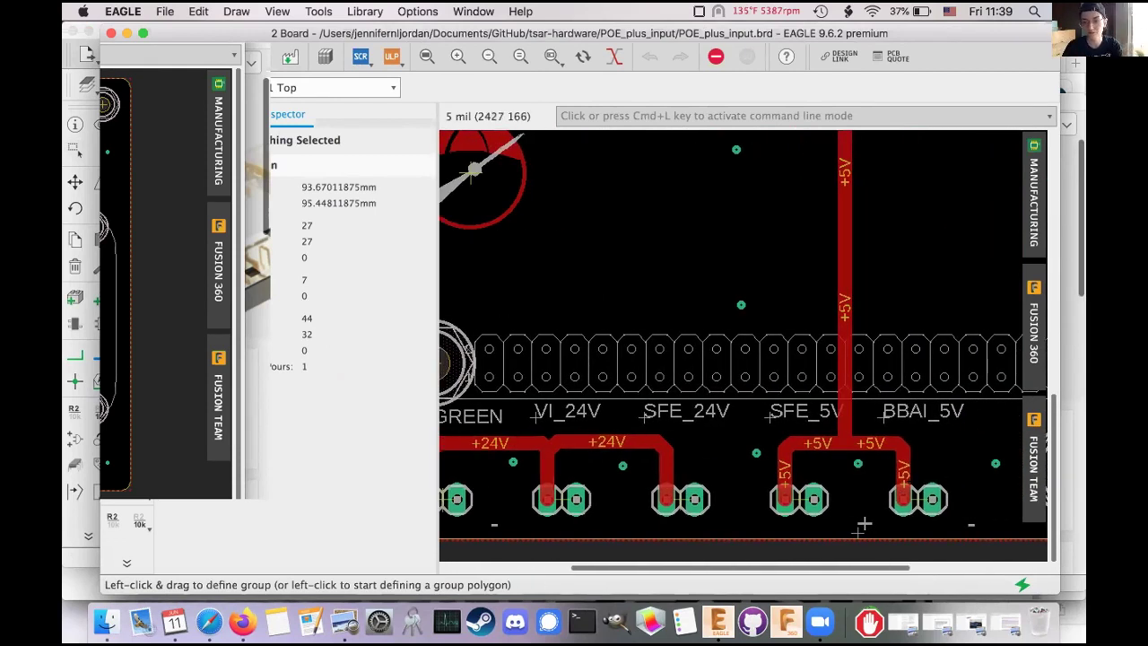
scroll(578, 525, left, 10)
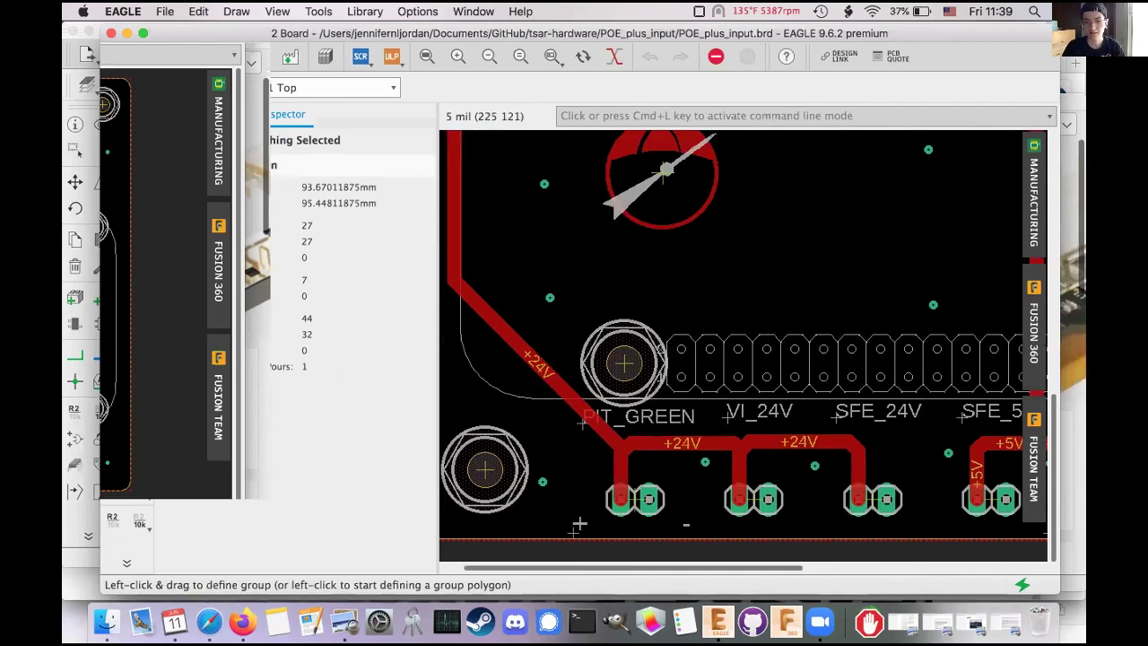
Examine the board's overall trace routing, the 24V power input jack and the regulator circuit near the upper edge
scroll(578, 525, down, 3)
scroll(578, 524, up, 3)
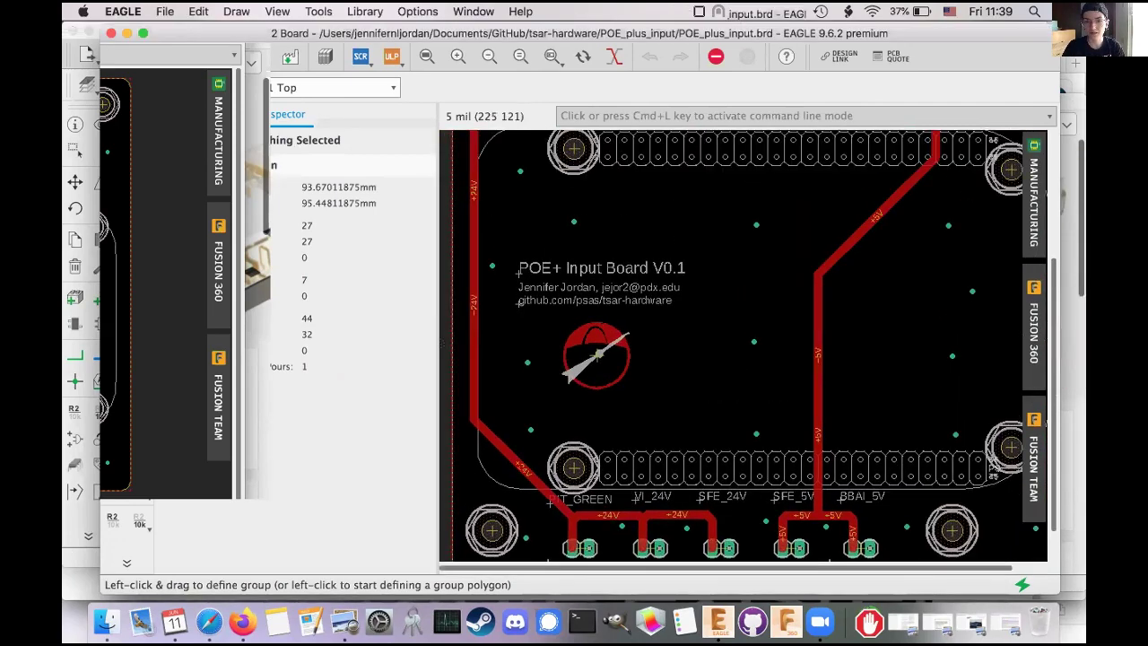
scroll(742, 345, up, 2)
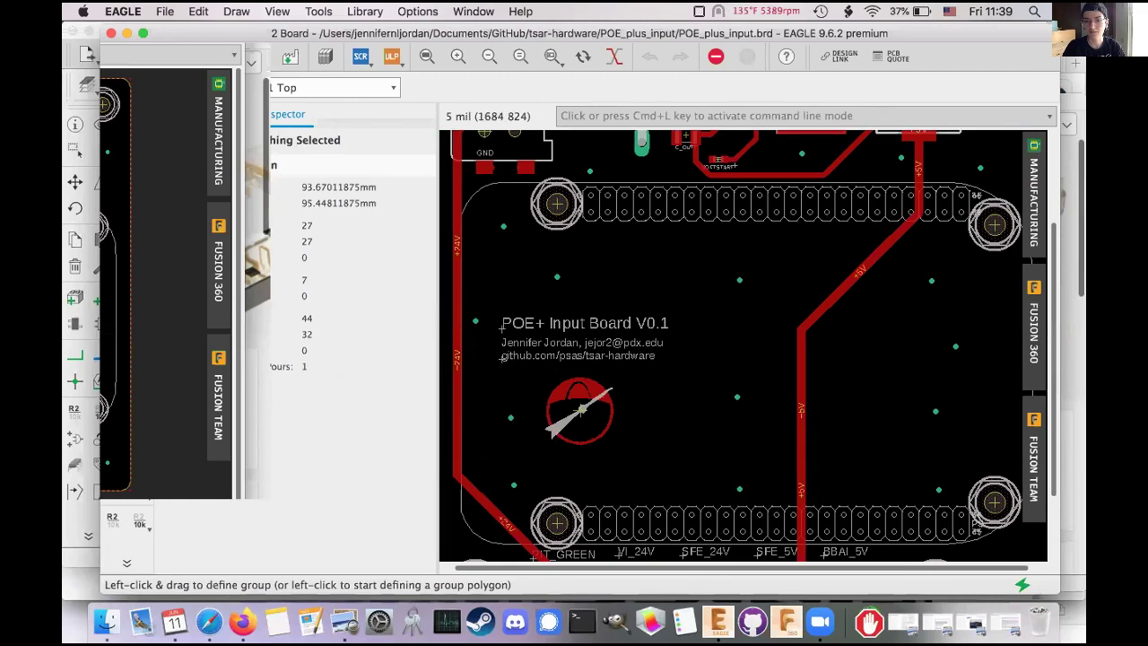
scroll(743, 346, down, 2)
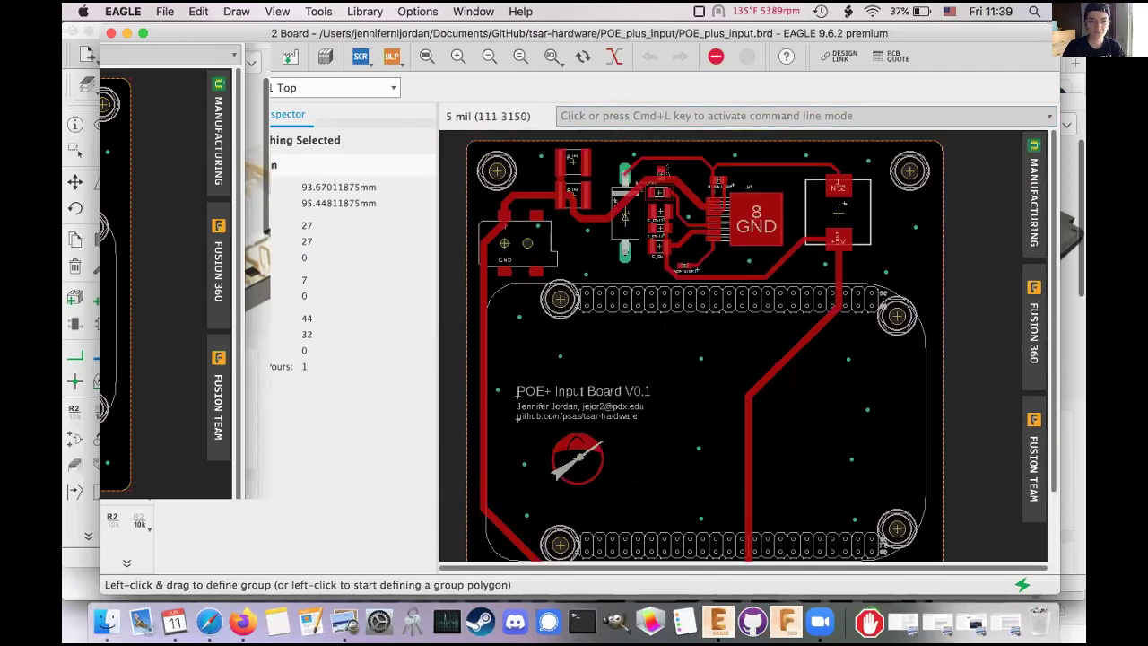
scroll(484, 219, up, 5)
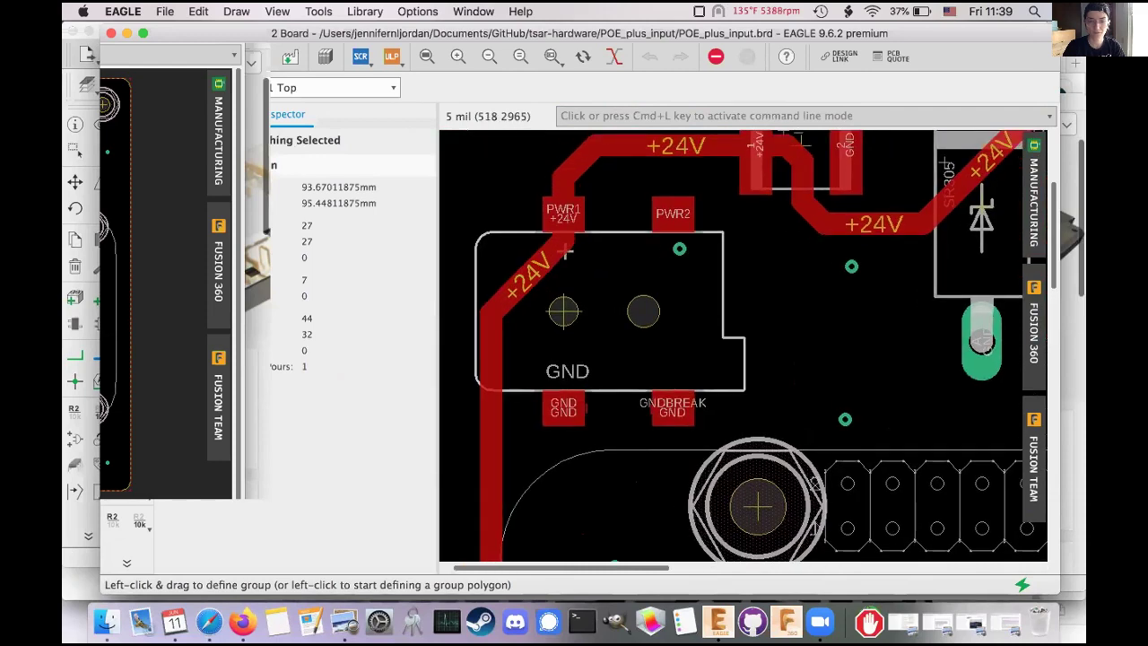
scroll(662, 301, down, 3)
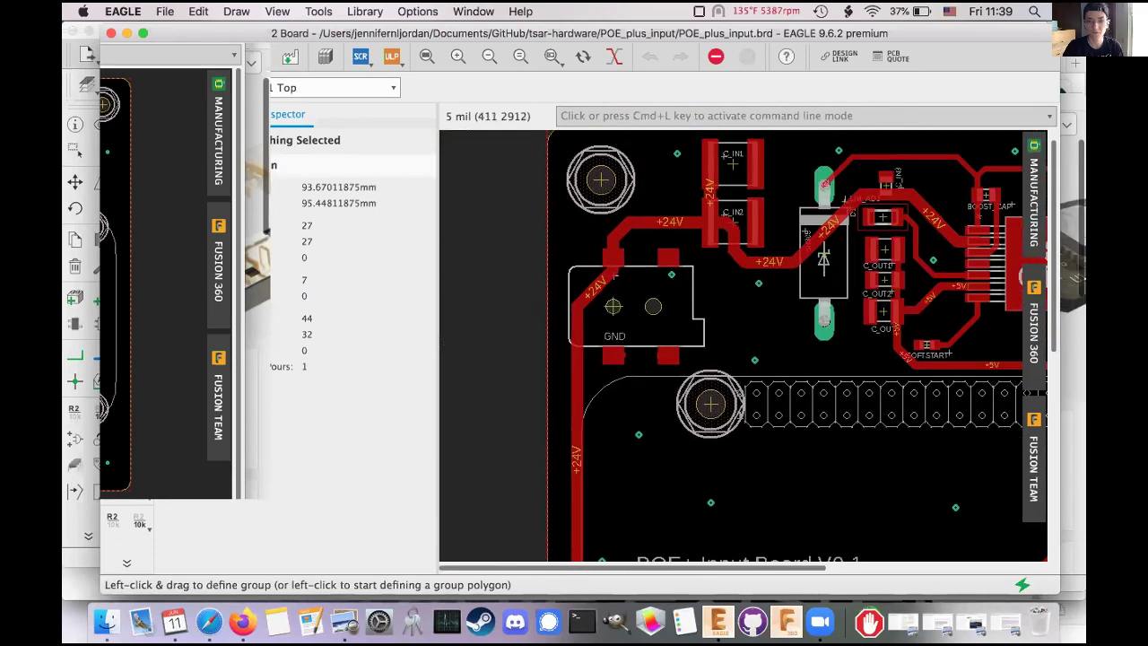
scroll(742, 345, right, 5)
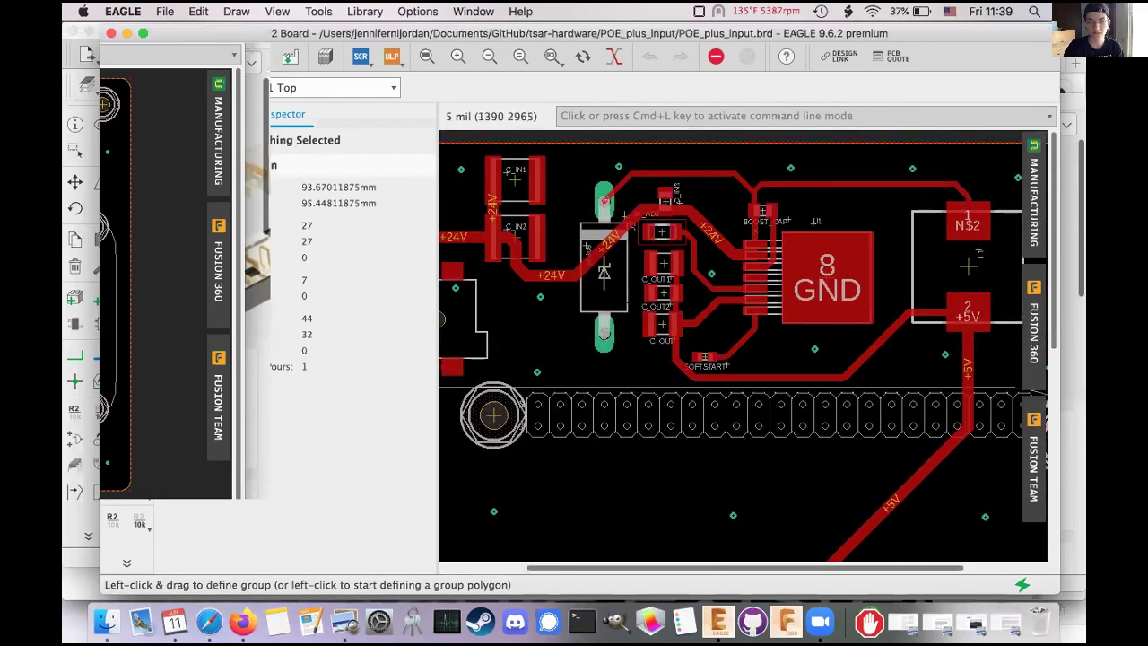
scroll(742, 346, down, 3)
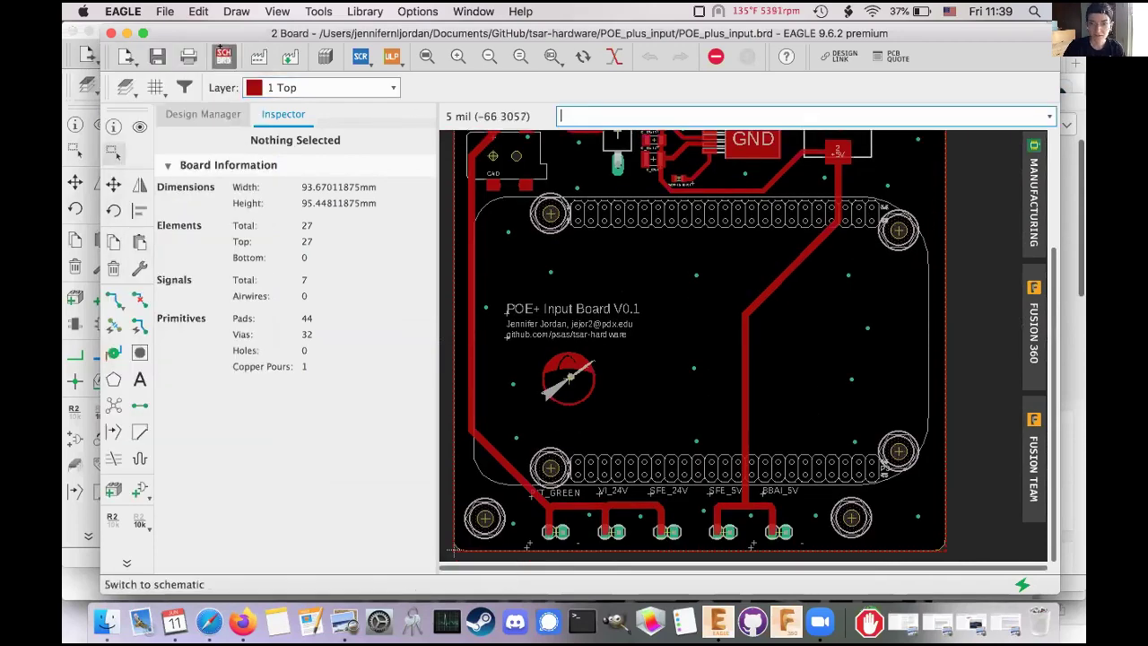
Return to the POE Input Board schematic and review the 24V to 5V regulator, the input section and the title block
click(223, 56)
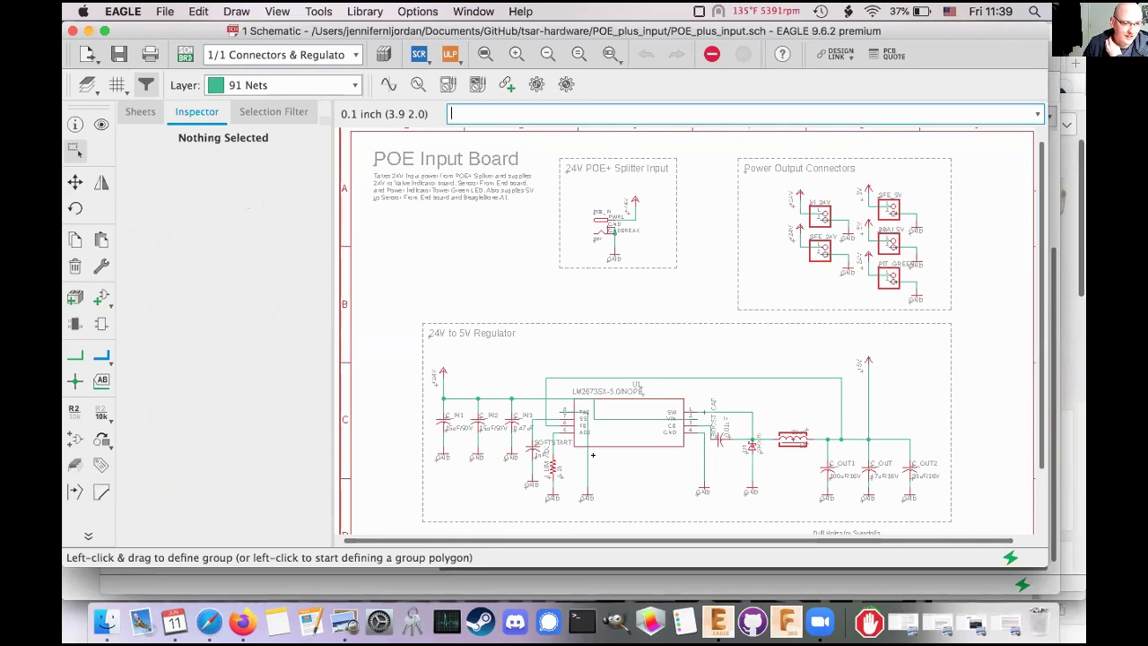
scroll(592, 455, down, 5)
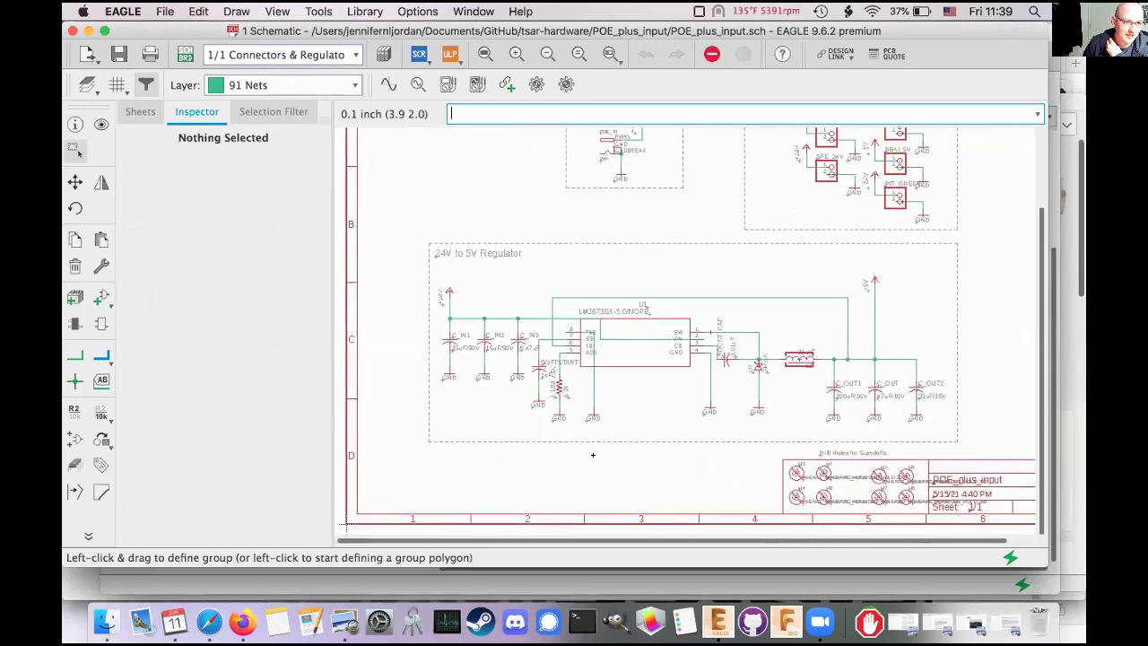
scroll(592, 455, up, 3)
scroll(591, 455, up, 1)
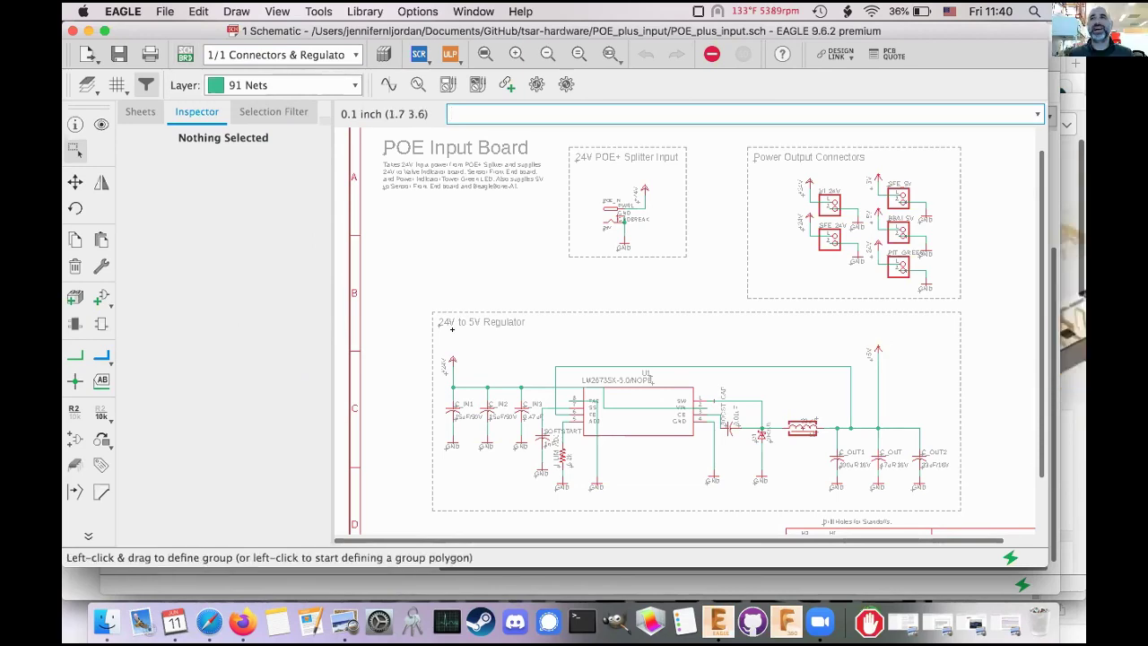
scroll(452, 329, down, 2)
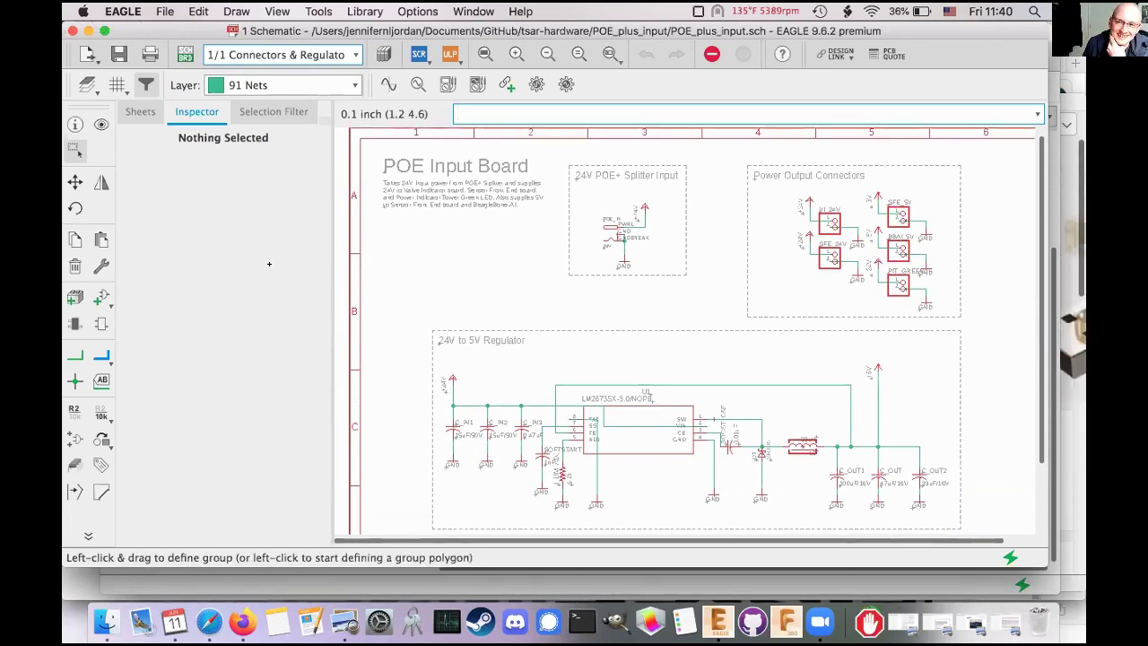
scroll(435, 377, up, 1)
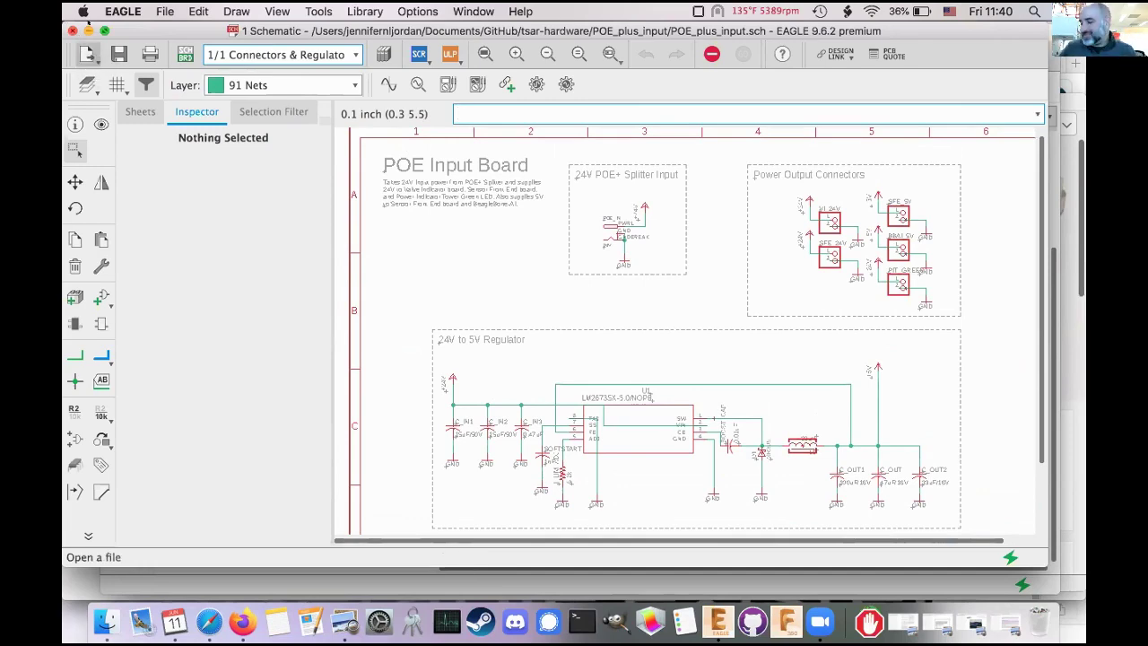
Open the schematic lotokey.sch from the LOTO folder of the tsar-hardware repository in Documents/GitHub
click(163, 11)
mouse_move(235, 65)
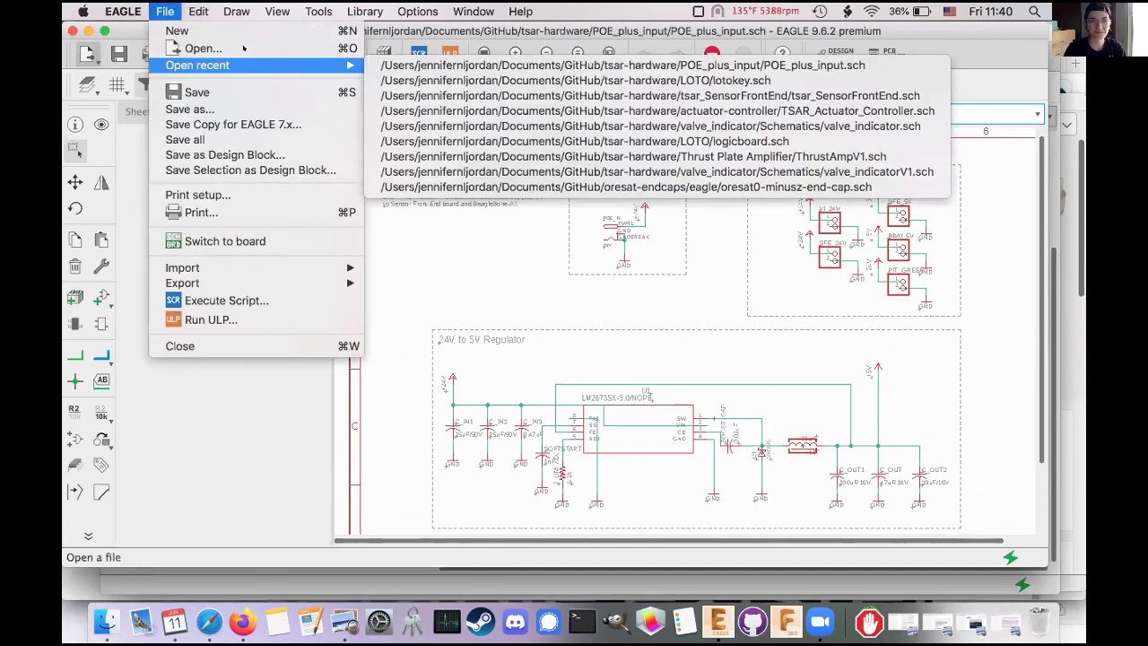
click(641, 175)
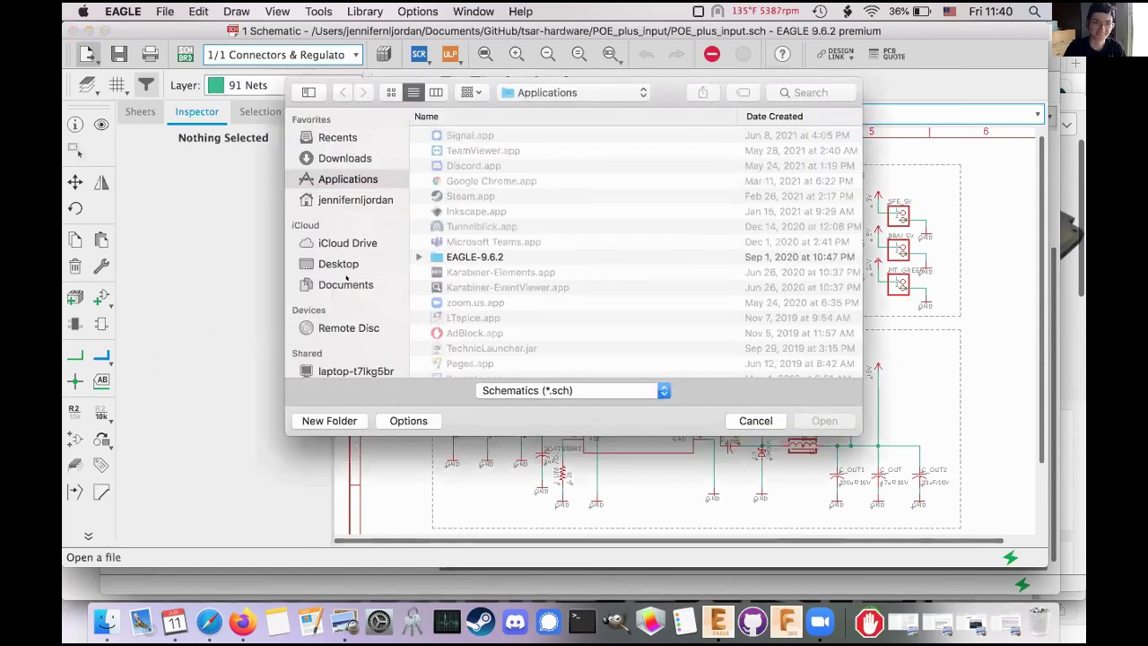
click(346, 283)
double_click(459, 150)
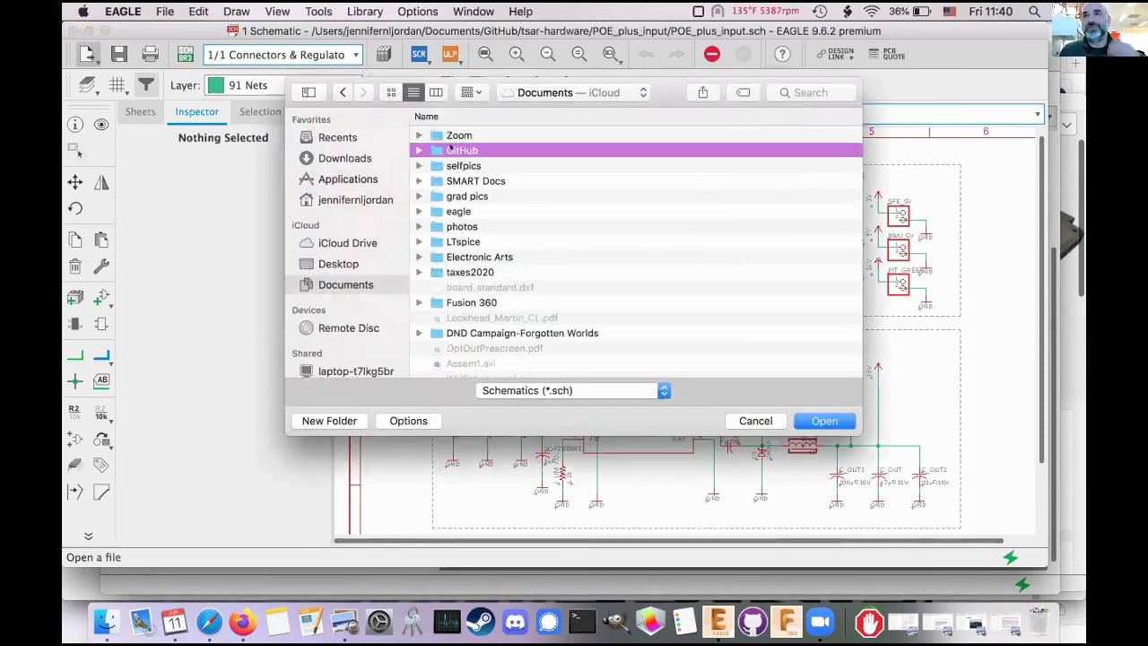
double_click(478, 363)
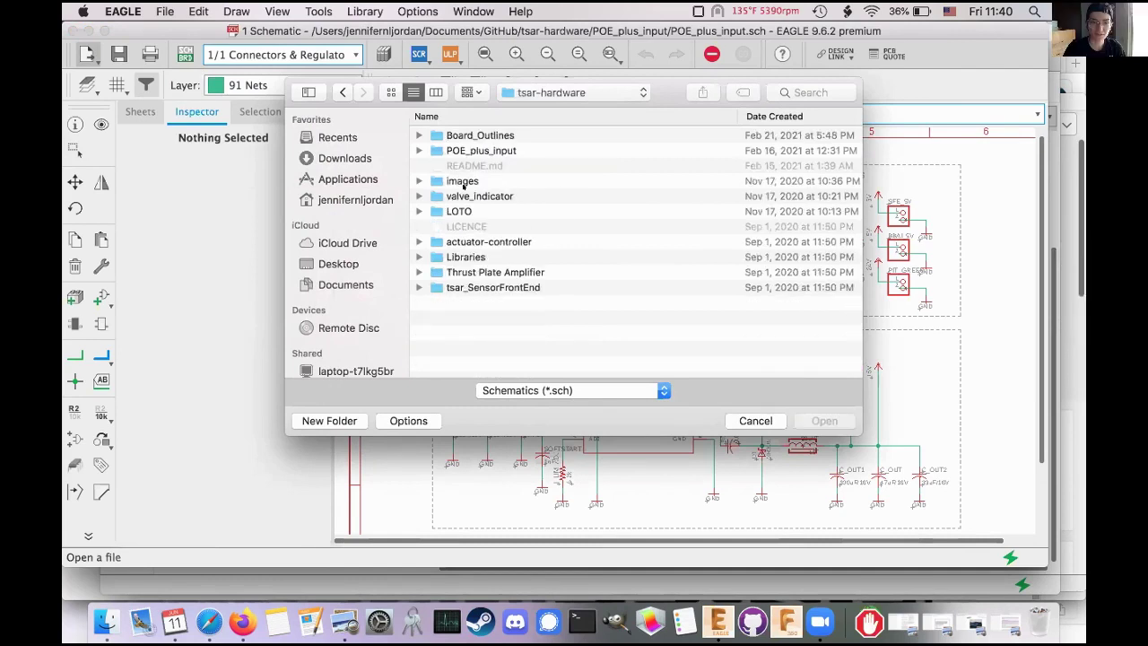
double_click(459, 211)
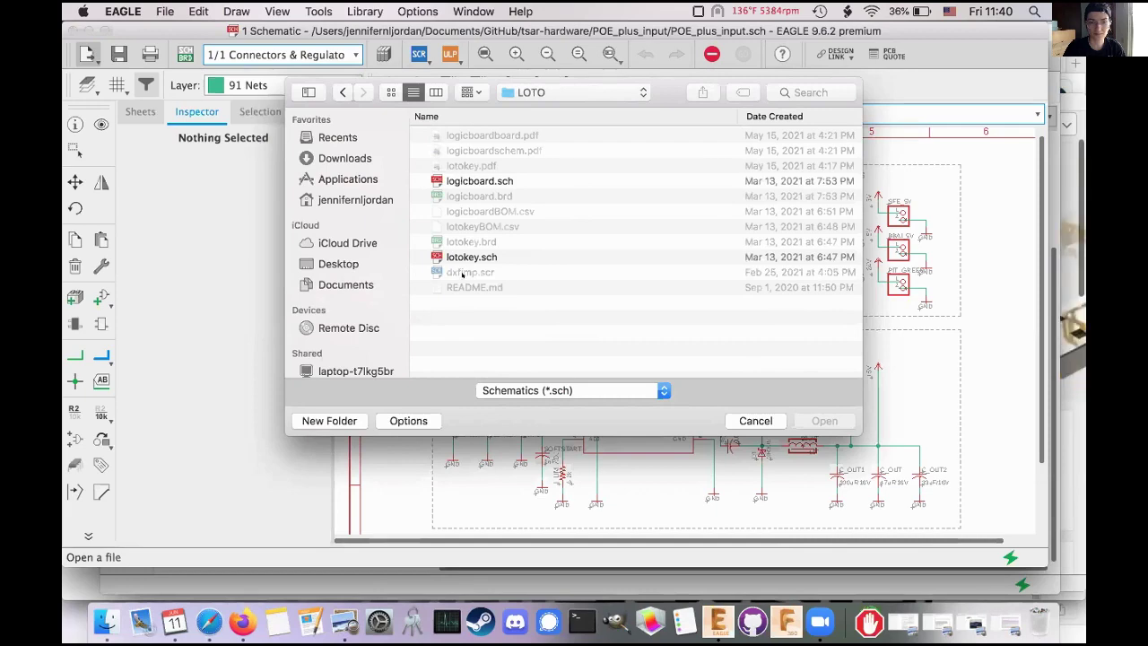
double_click(461, 256)
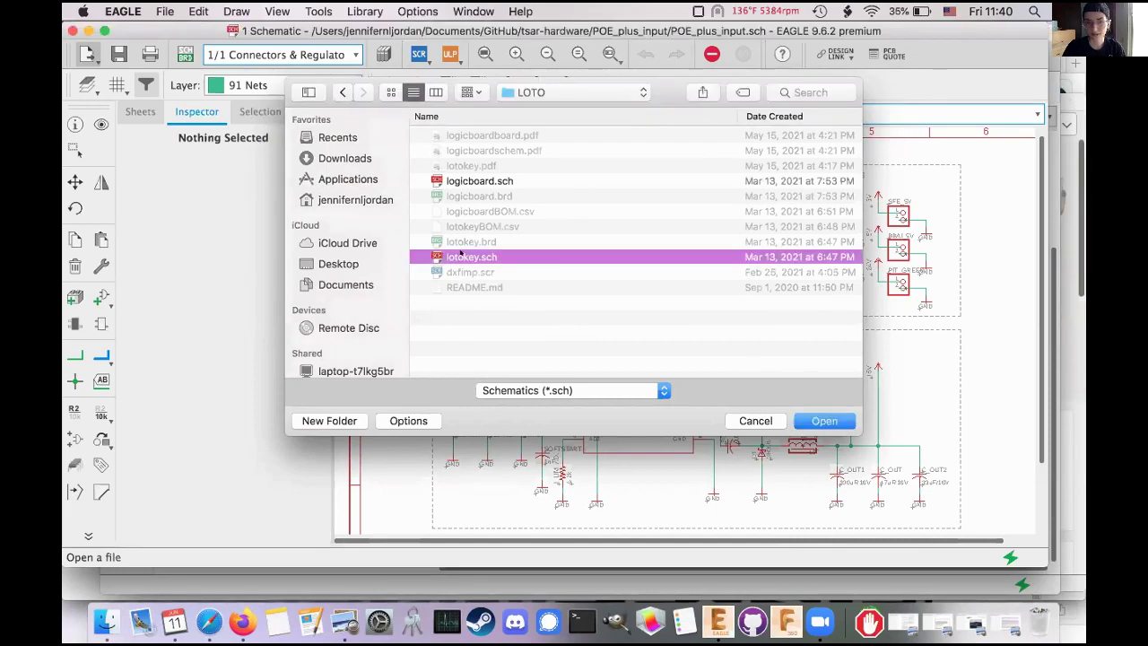
click(405, 282)
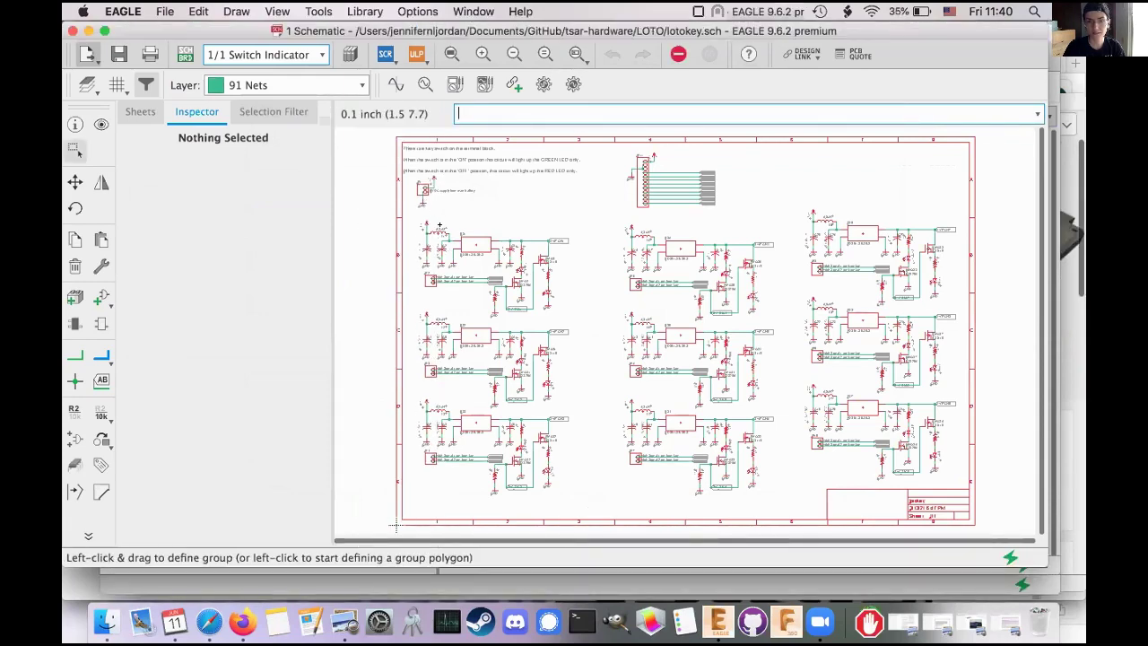
Examine the 5V battery supply connector JP1 and the SWITCH1 indicator circuit with its PS1 converter and green and red LEDs
scroll(439, 225, up, 3)
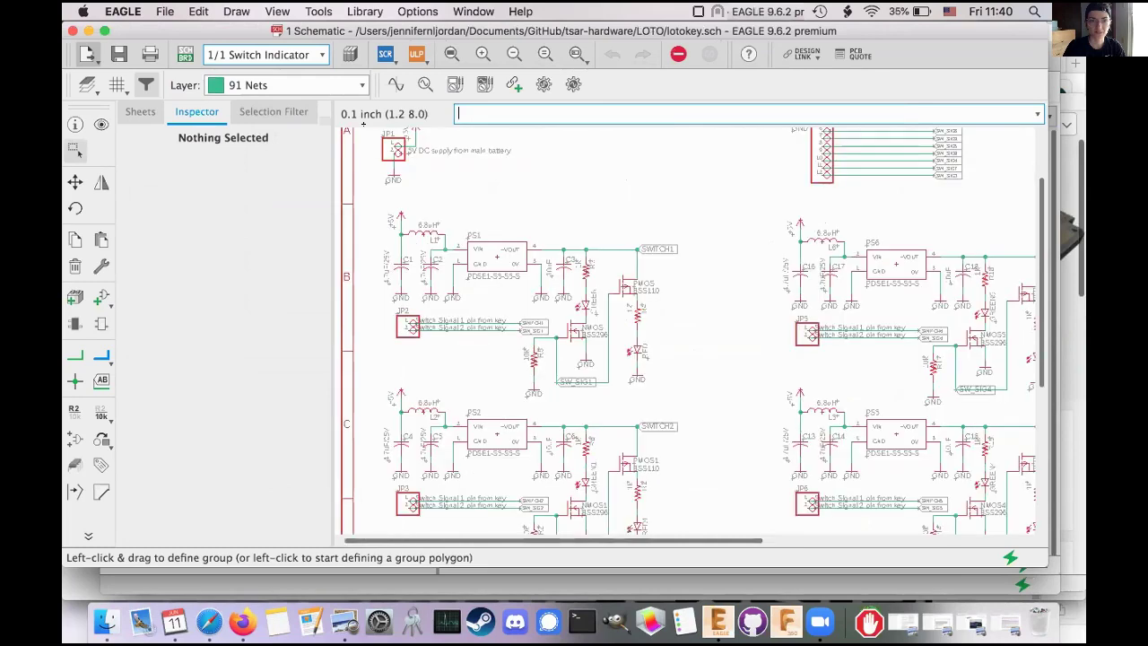
scroll(384, 162, up, 2)
scroll(385, 162, up, 2)
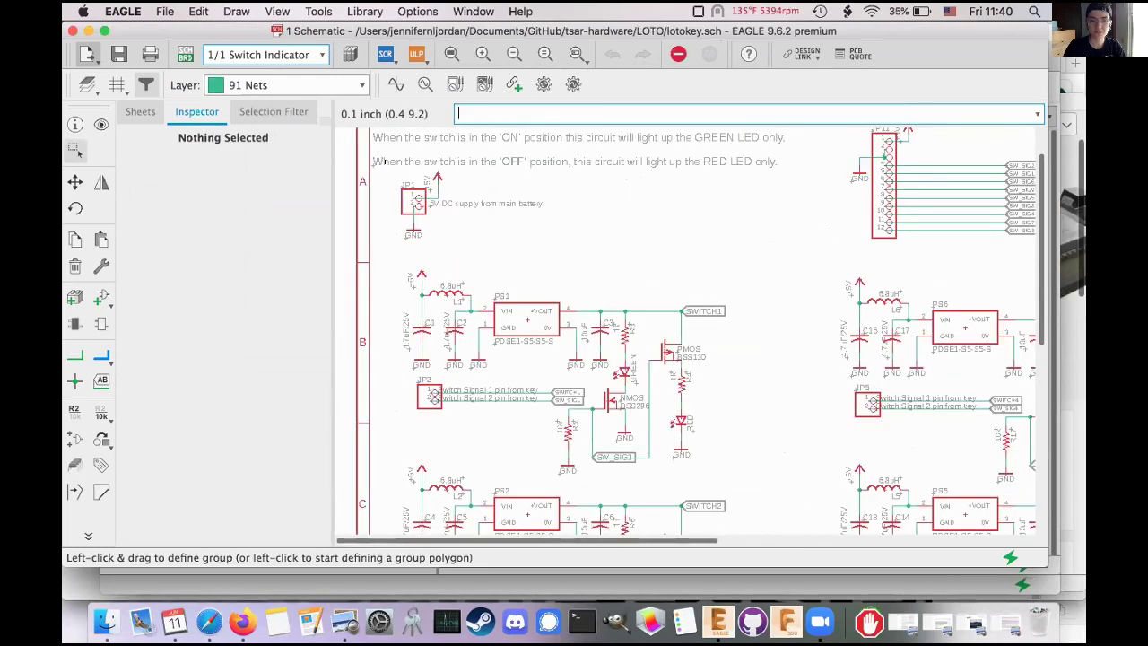
scroll(385, 162, up, 2)
scroll(385, 162, up, 2)
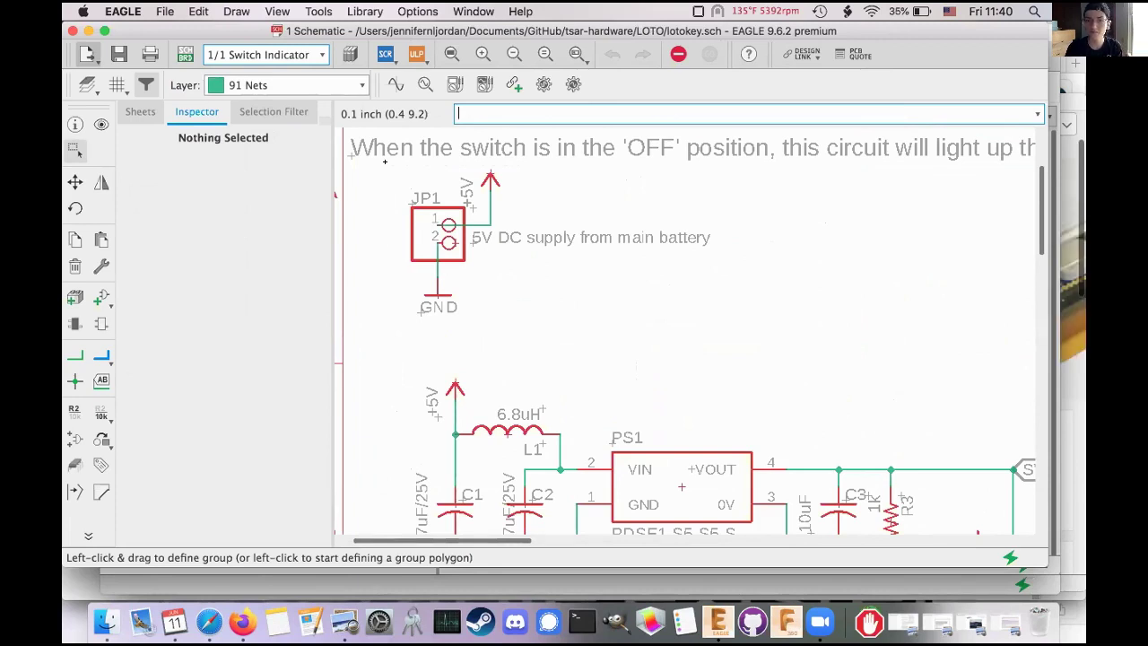
scroll(384, 161, down, 2)
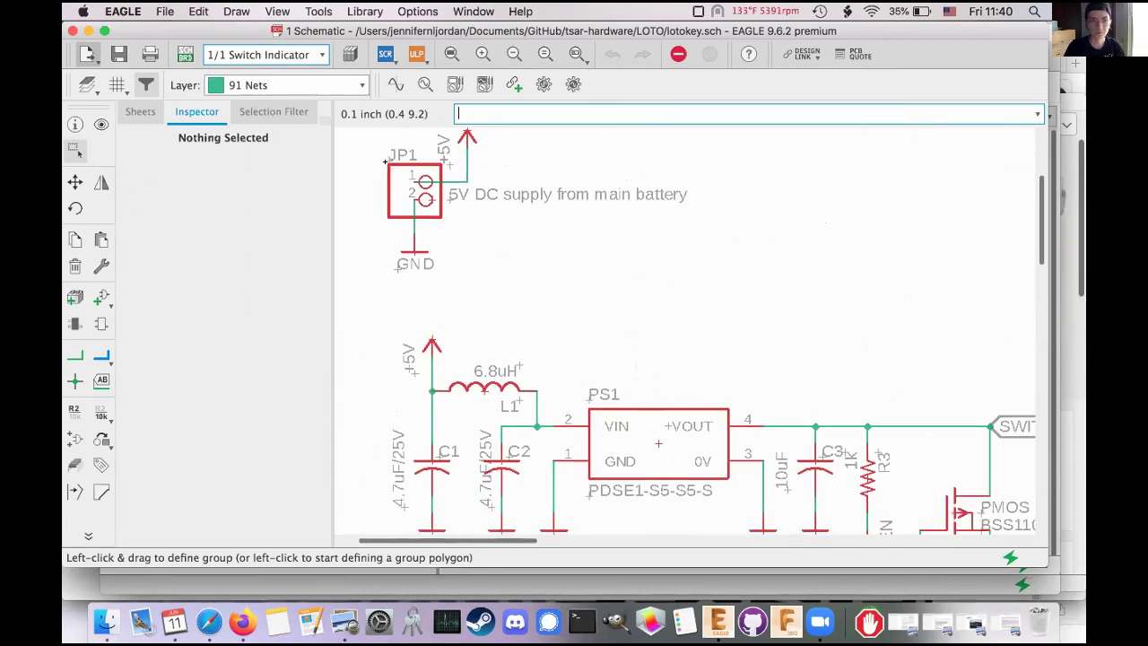
scroll(384, 161, down, 2)
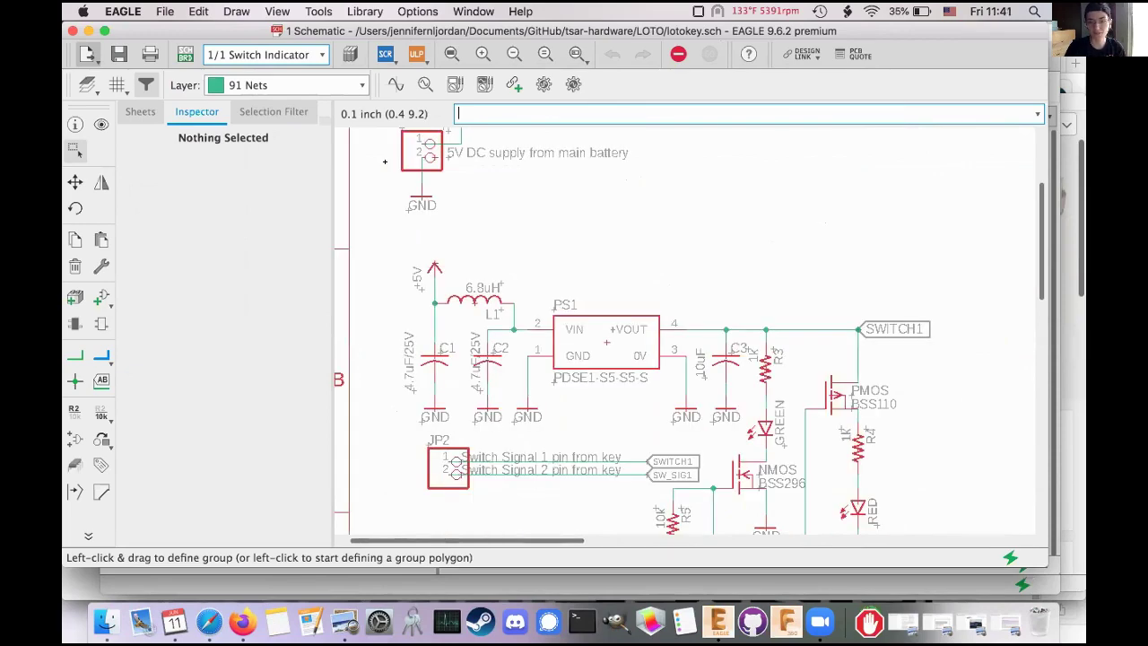
scroll(641, 237, down, 3)
scroll(735, 290, up, 1)
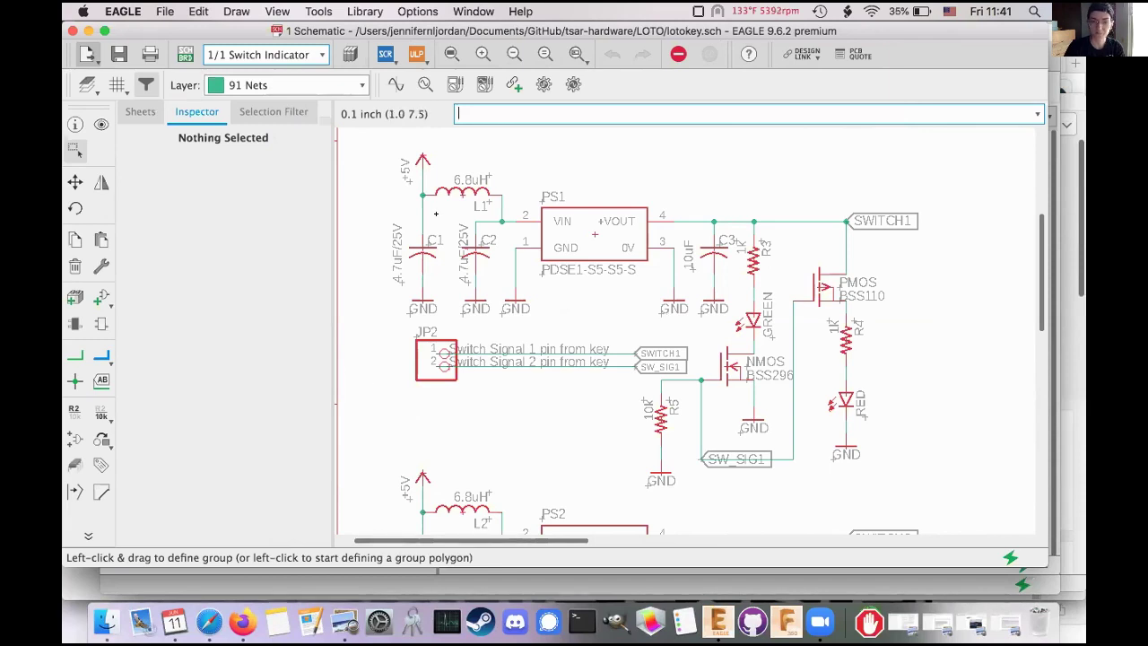
scroll(437, 213, right, 2)
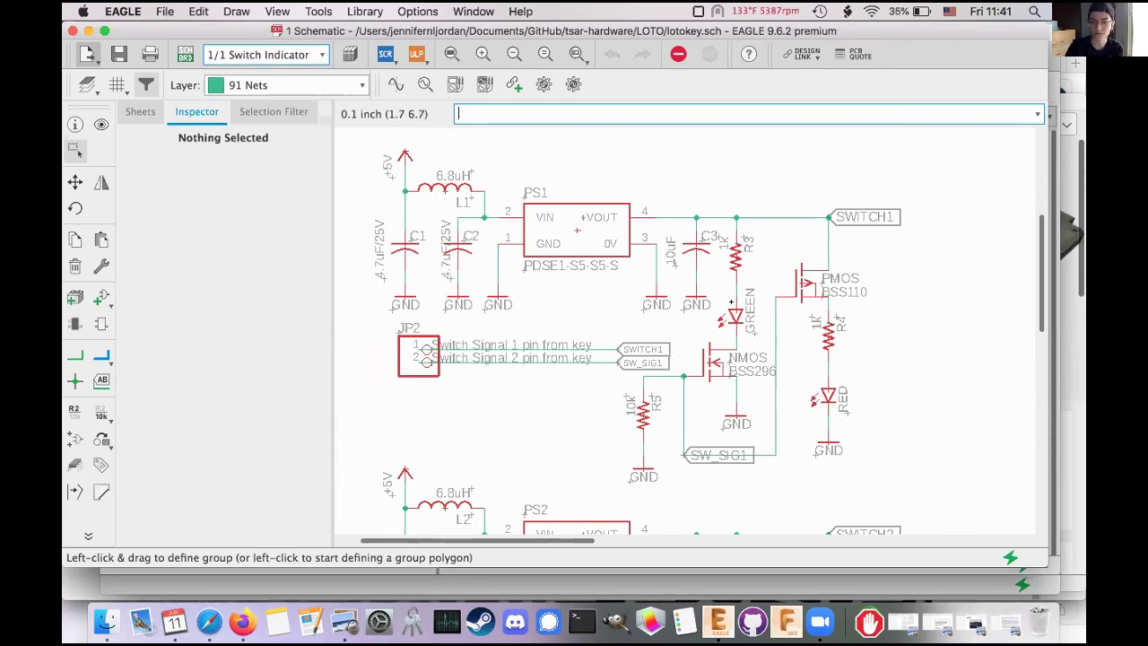
Inspect the 12-pin header JP11 with its SW_SIG nets and go back to the SWITCH1 indicator circuit
scroll(451, 355, up, 5)
scroll(451, 355, right, 5)
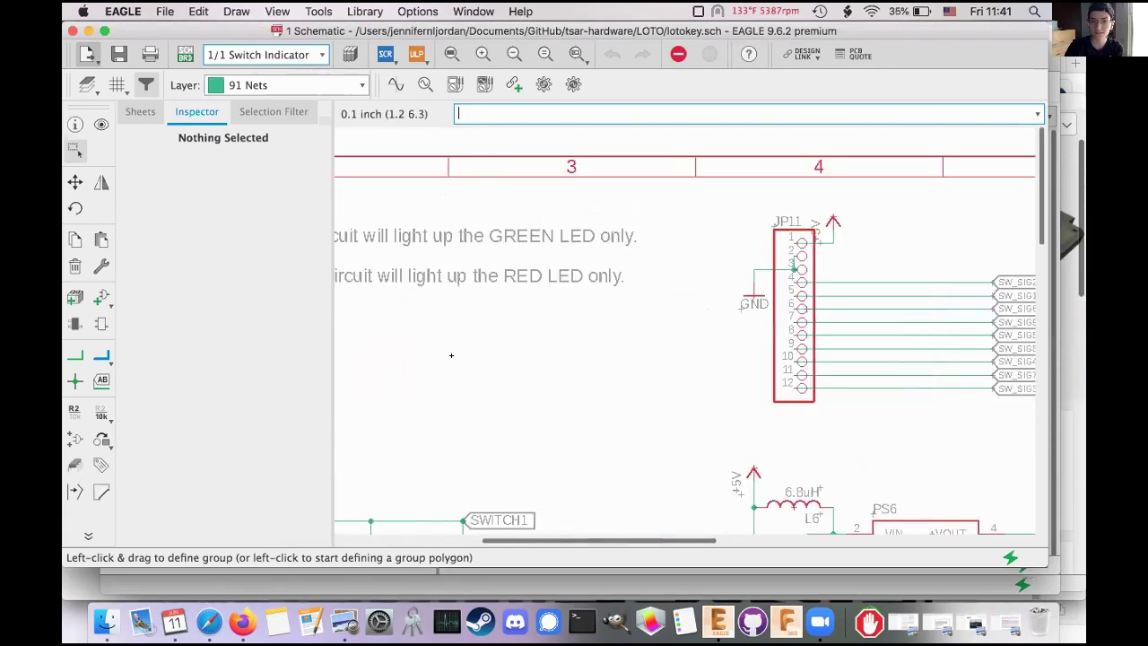
scroll(451, 355, right, 5)
scroll(451, 355, down, 1)
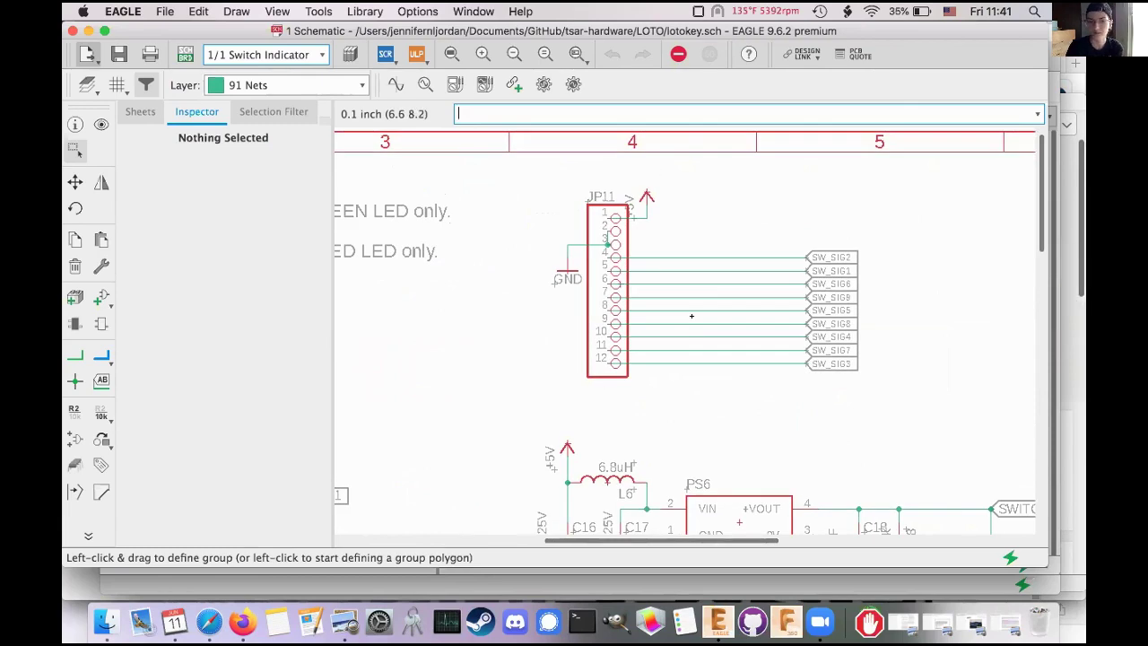
scroll(691, 315, down, 5)
scroll(691, 316, left, 10)
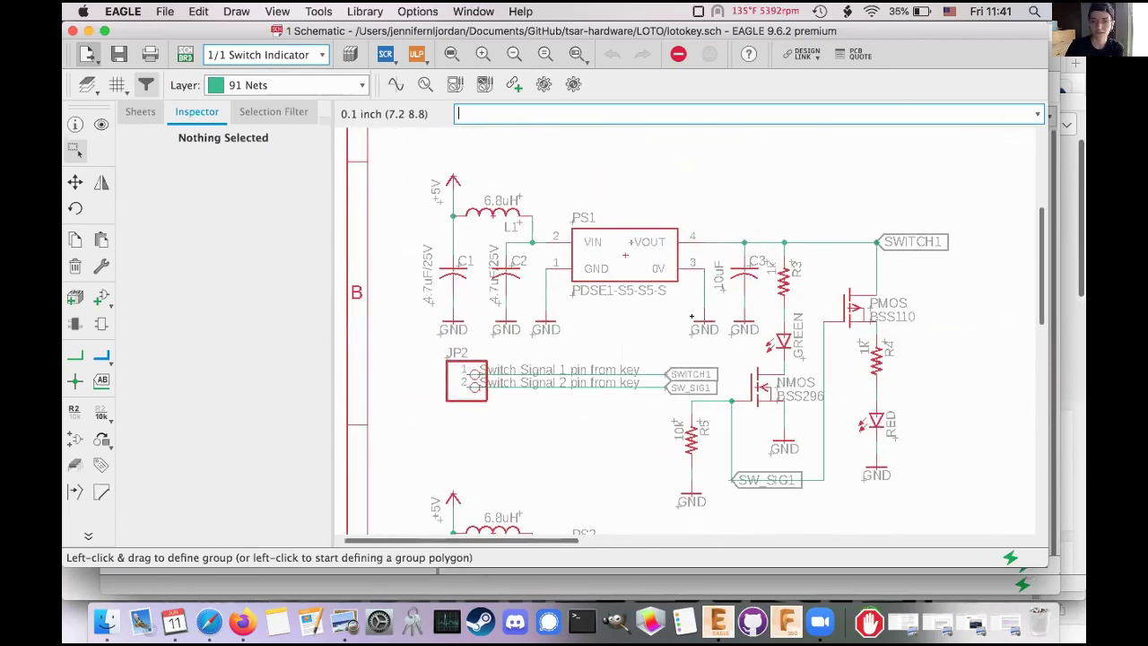
scroll(692, 316, right, 1)
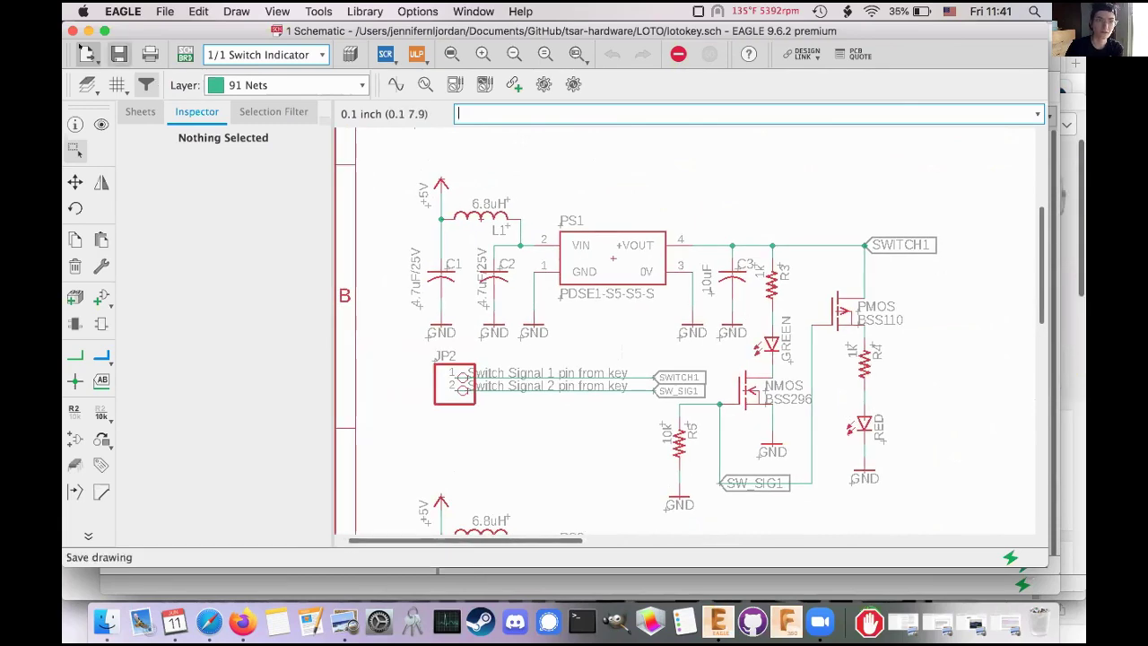
Bring up the lotokey board layout, and open logicboard.brd from the LOTO folder together with its schematic
click(184, 54)
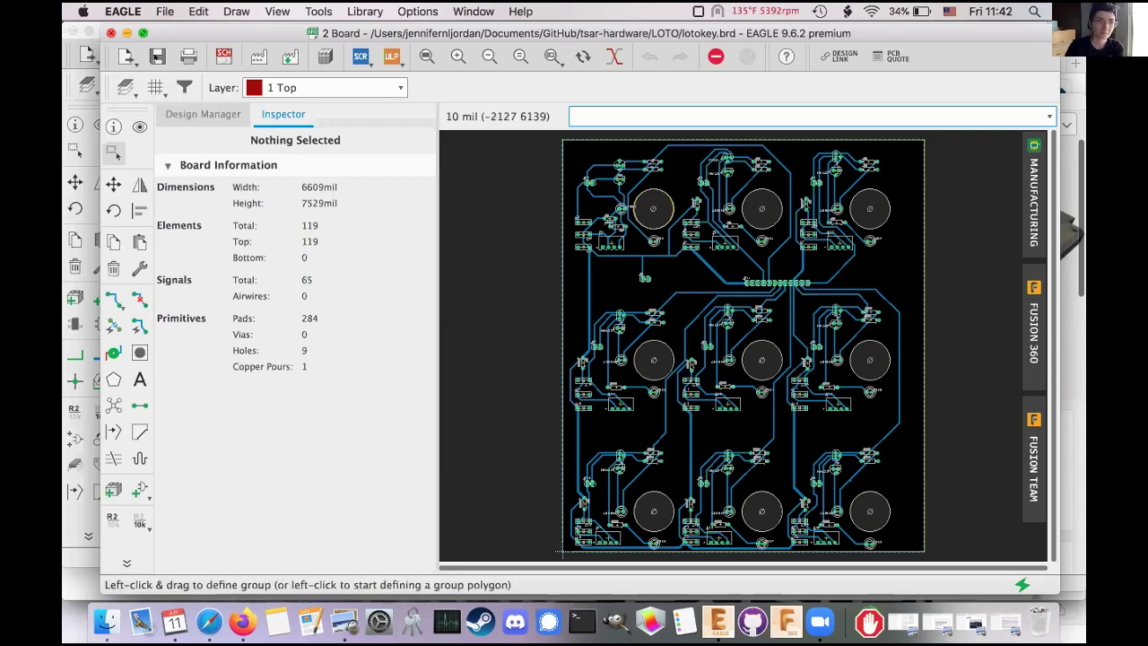
click(164, 11)
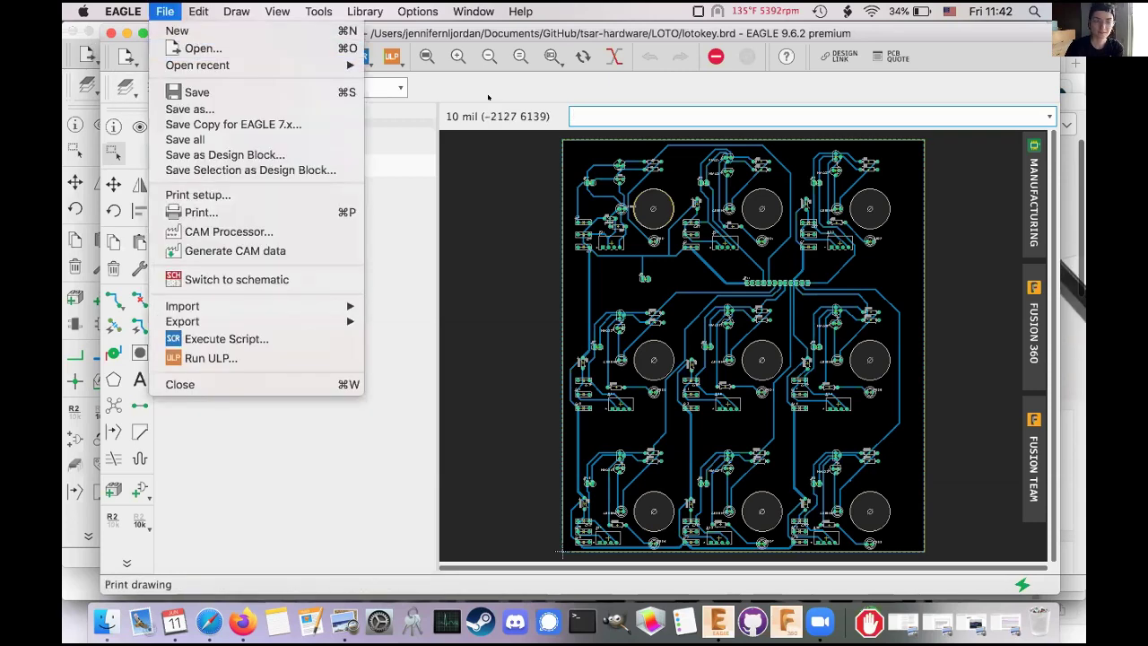
key(super+o)
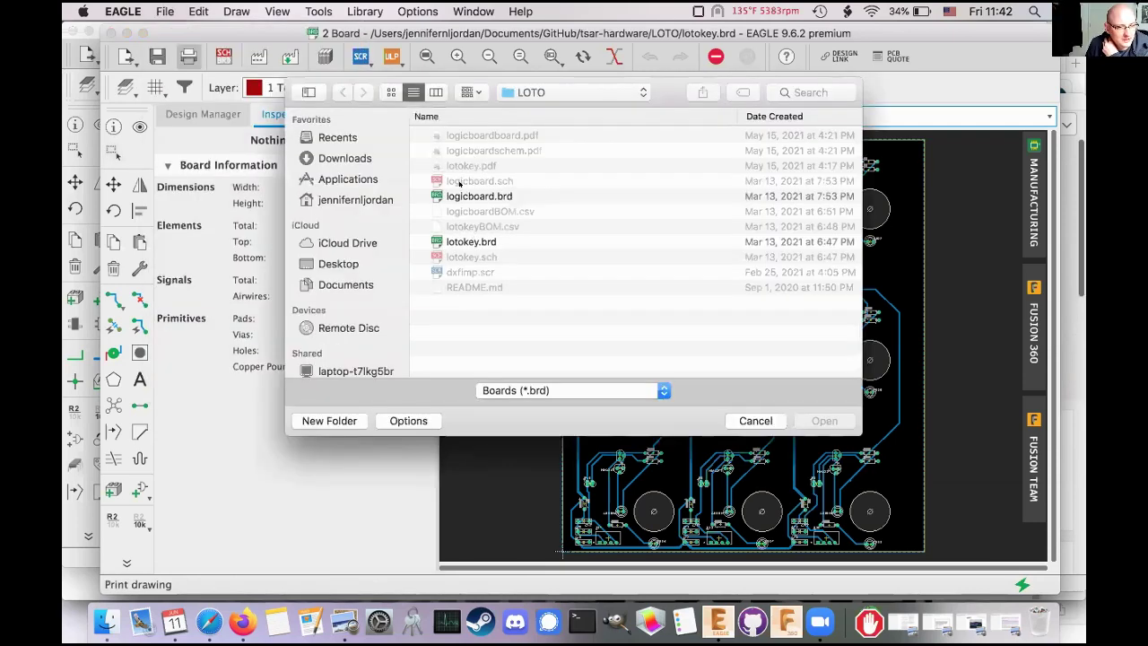
double_click(475, 195)
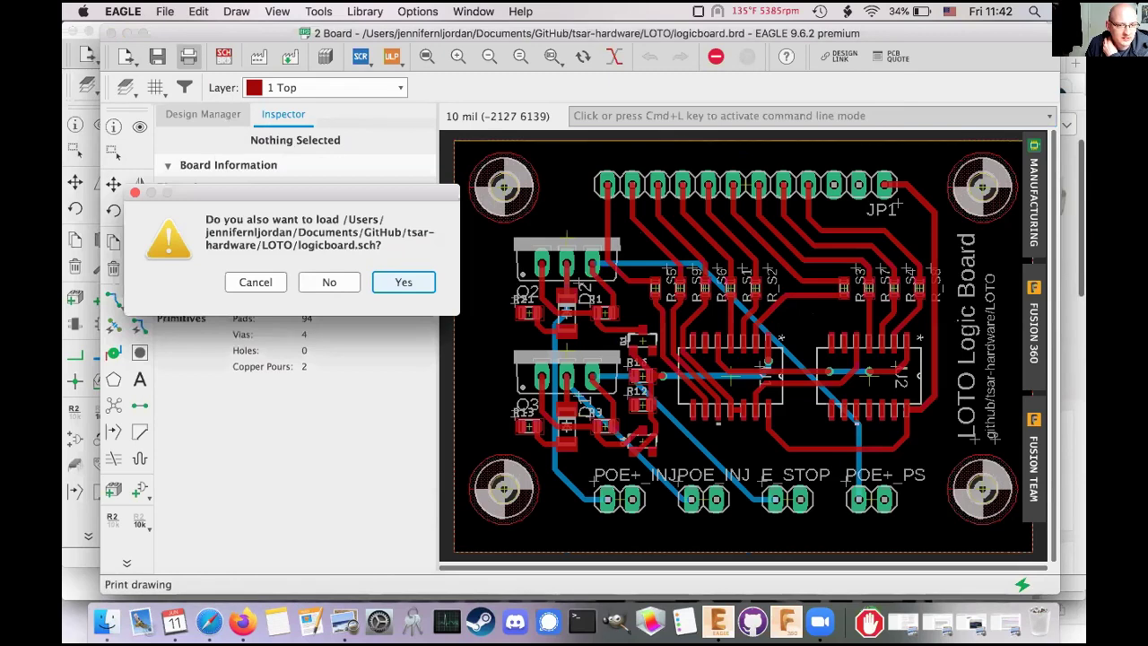
key(Return)
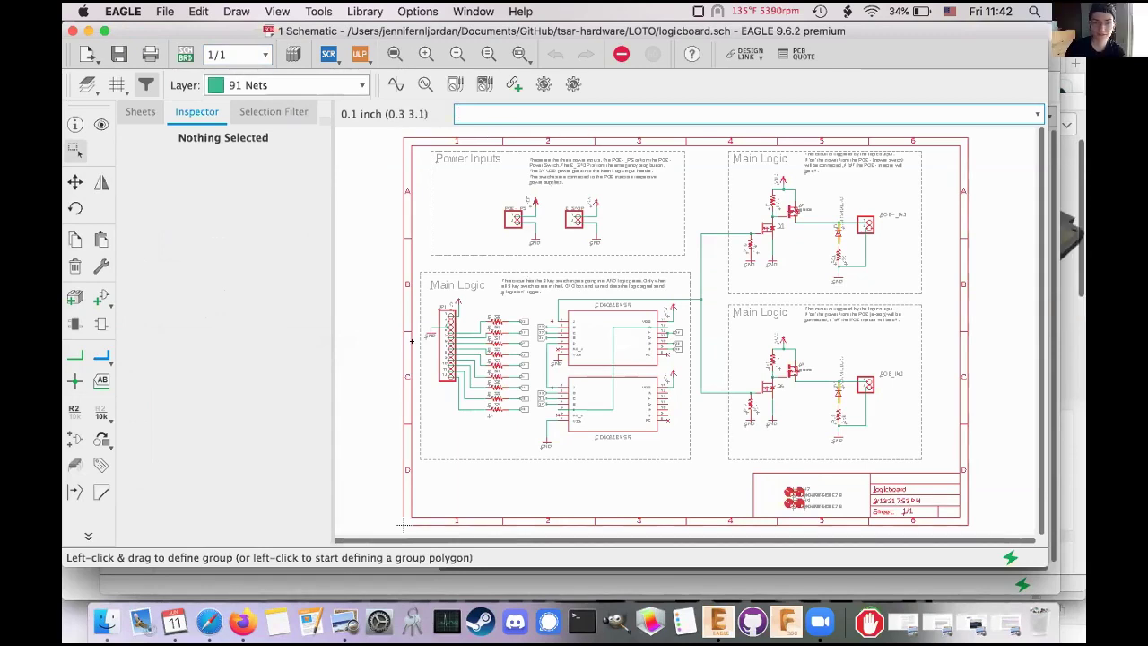
Examine the Main Logic section of the logicboard schematic: header JP1, the S1 to S9 resistors and the two CD4082BNSR AND gates
scroll(411, 339, up, 5)
scroll(411, 340, up, 3)
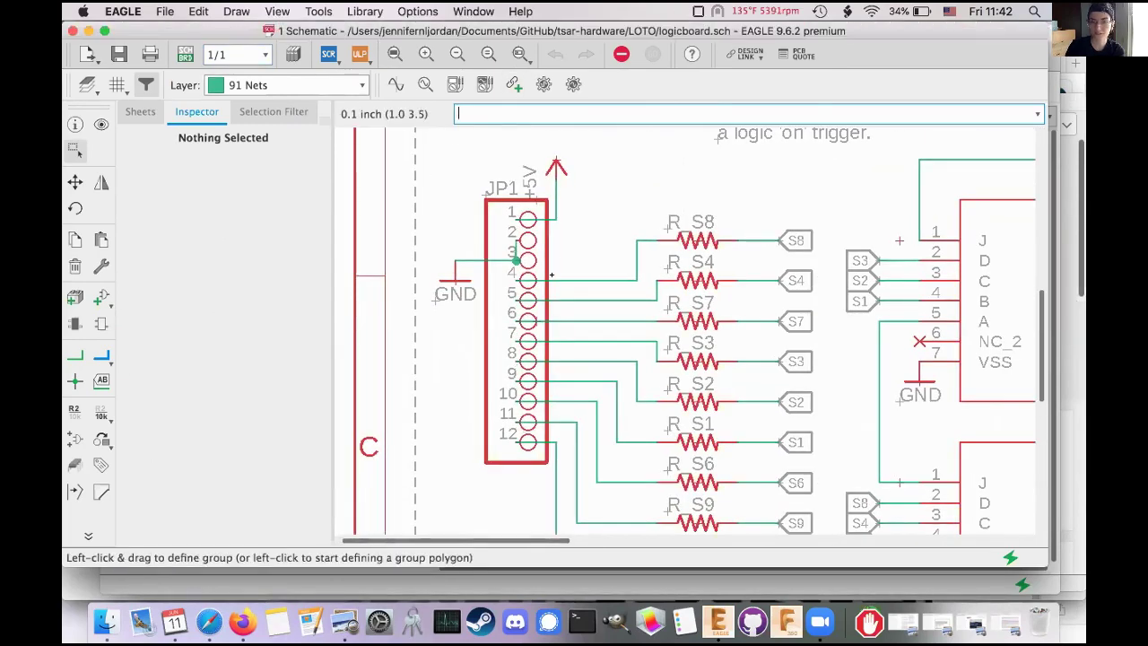
scroll(566, 275, down, 3)
scroll(574, 242, right, 5)
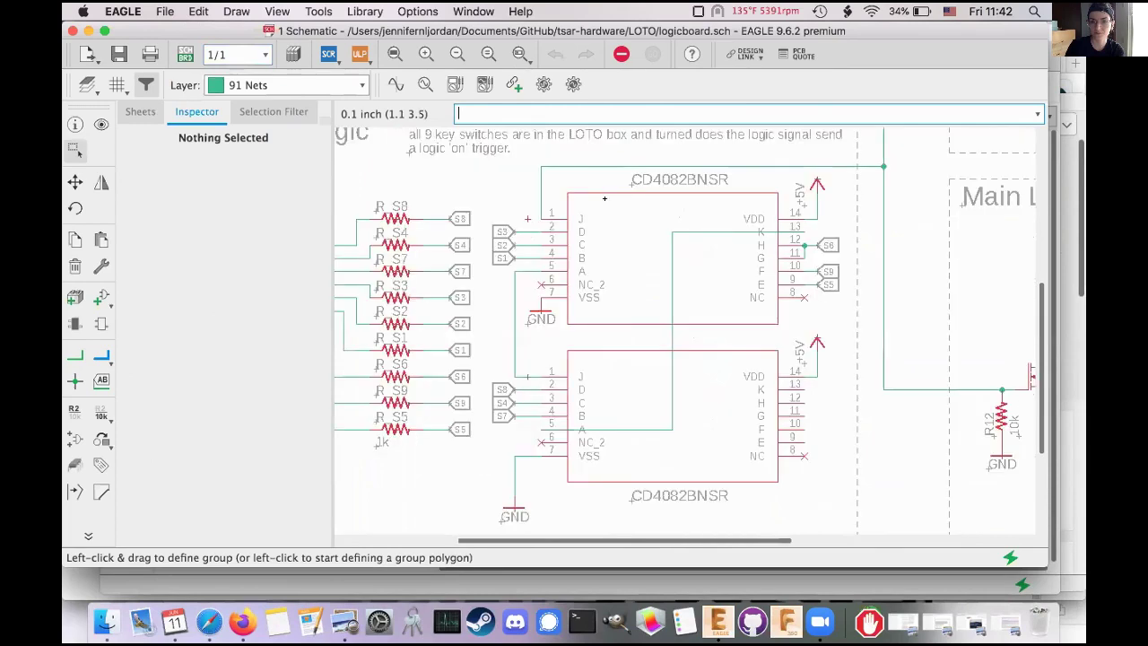
scroll(580, 211, up, 3)
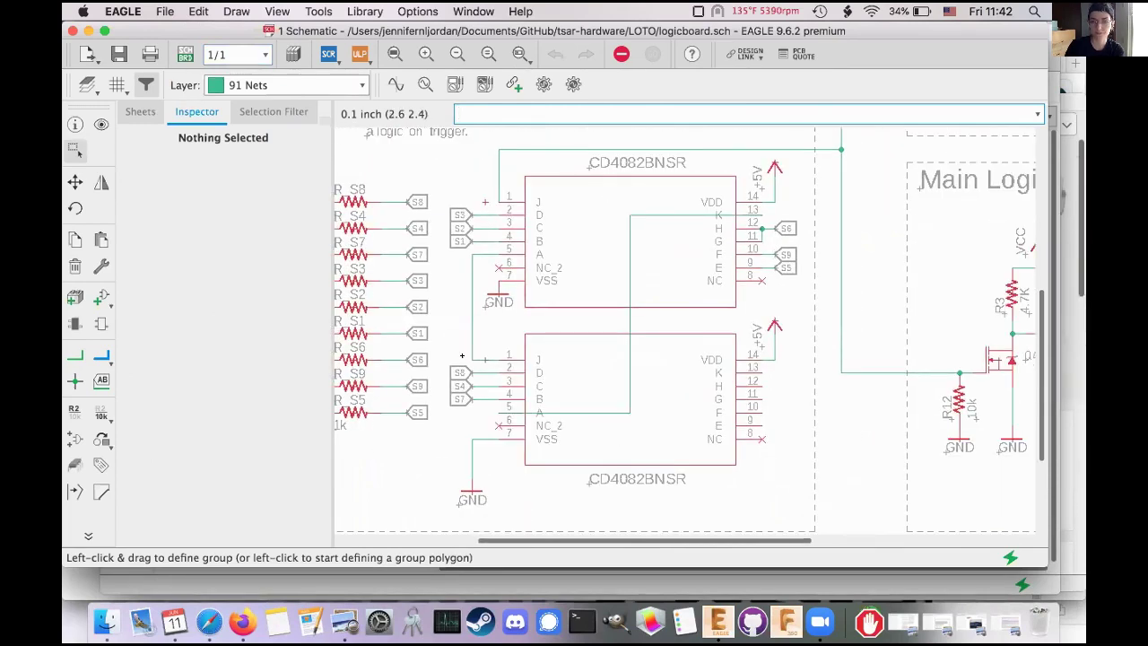
scroll(462, 355, down, 1)
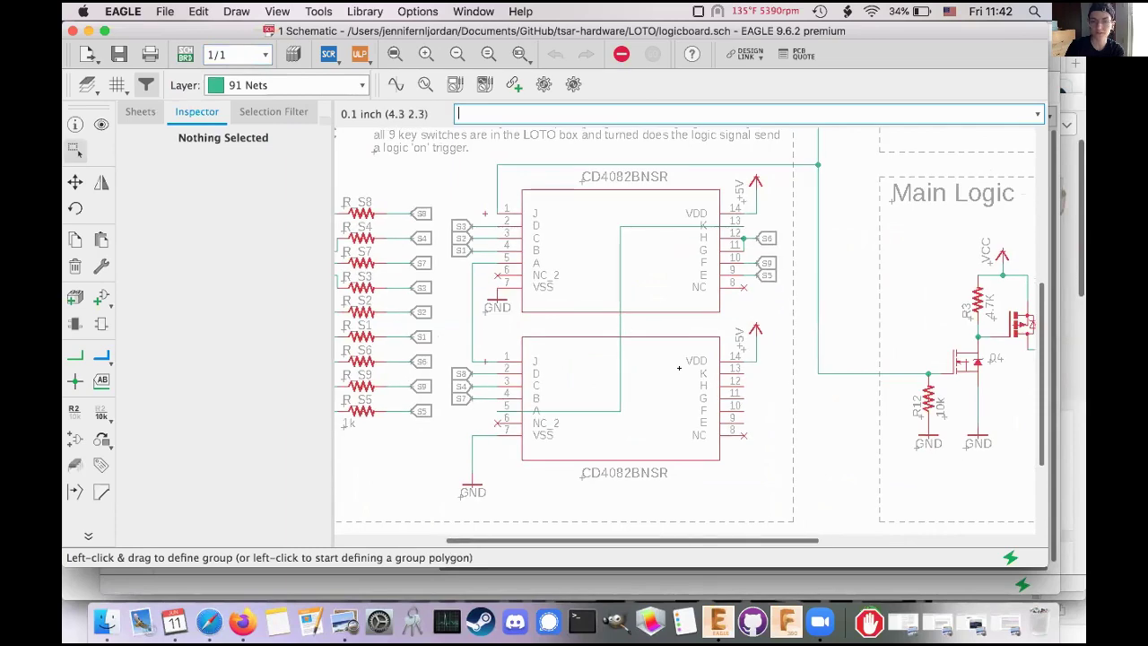
Review the POE+_INJ and POE_INJ switching circuits driven by the logic output, along with the POE+_PS and E_STOP power inputs
scroll(678, 367, down, 1)
scroll(686, 269, right, 5)
scroll(686, 269, up, 3)
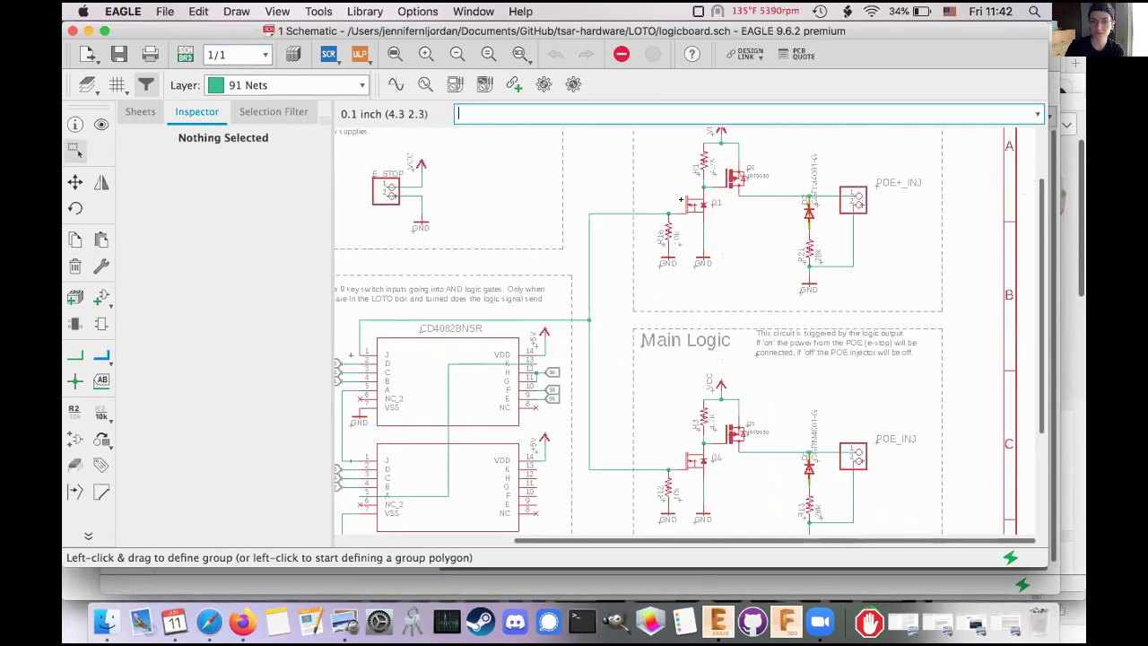
scroll(693, 175, up, 1)
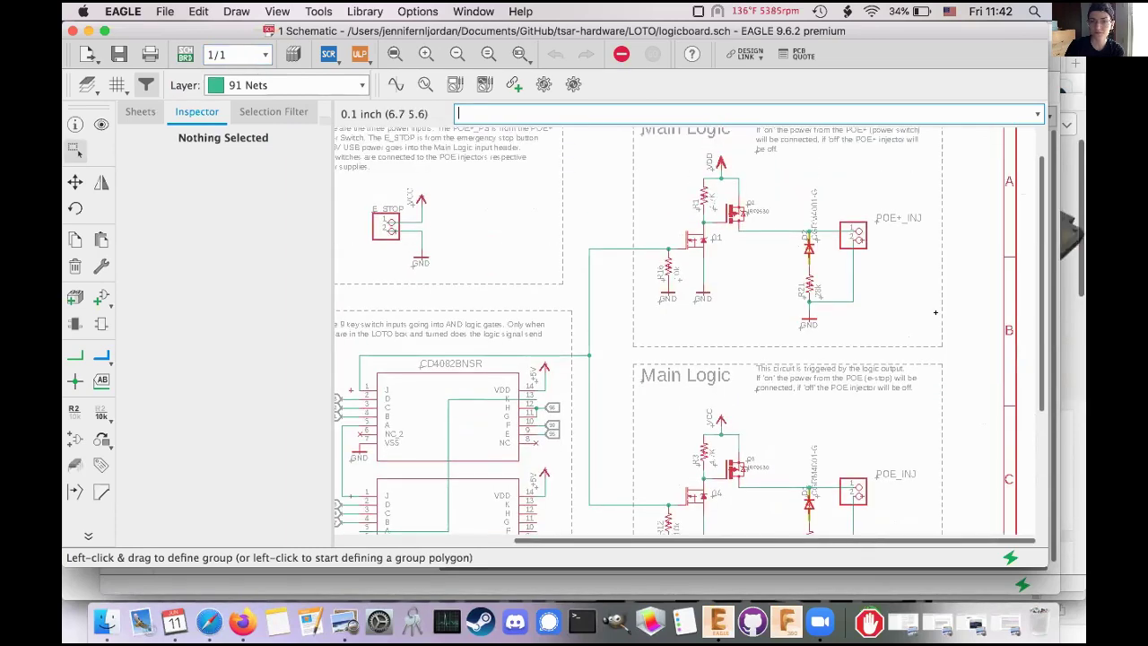
scroll(935, 312, up, 1)
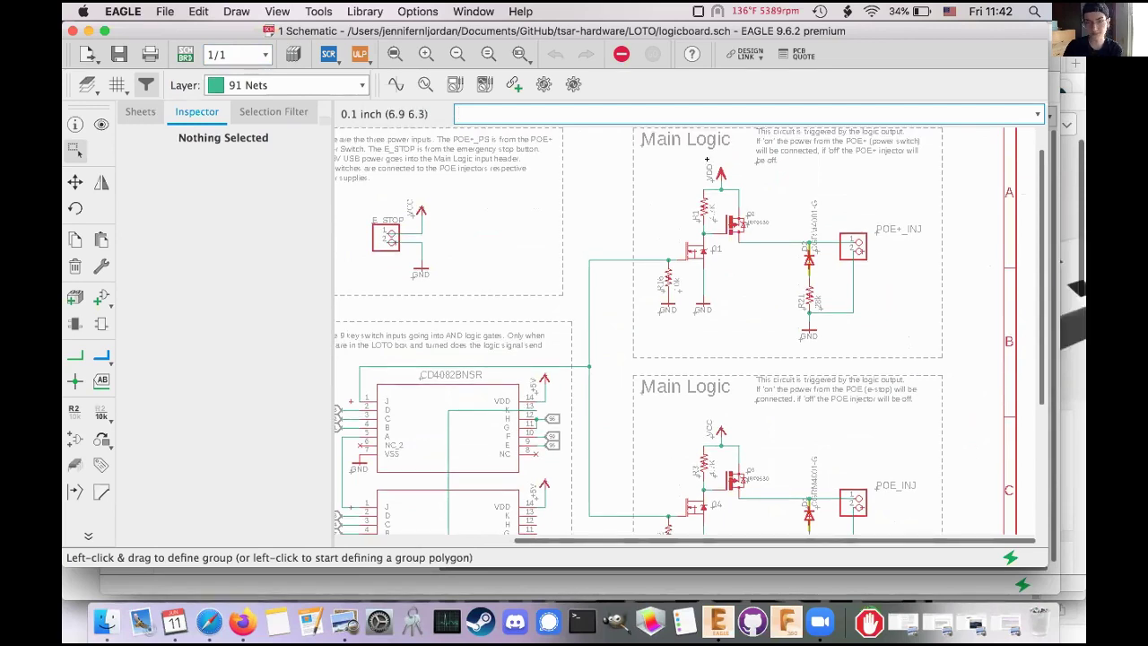
scroll(547, 193, left, 3)
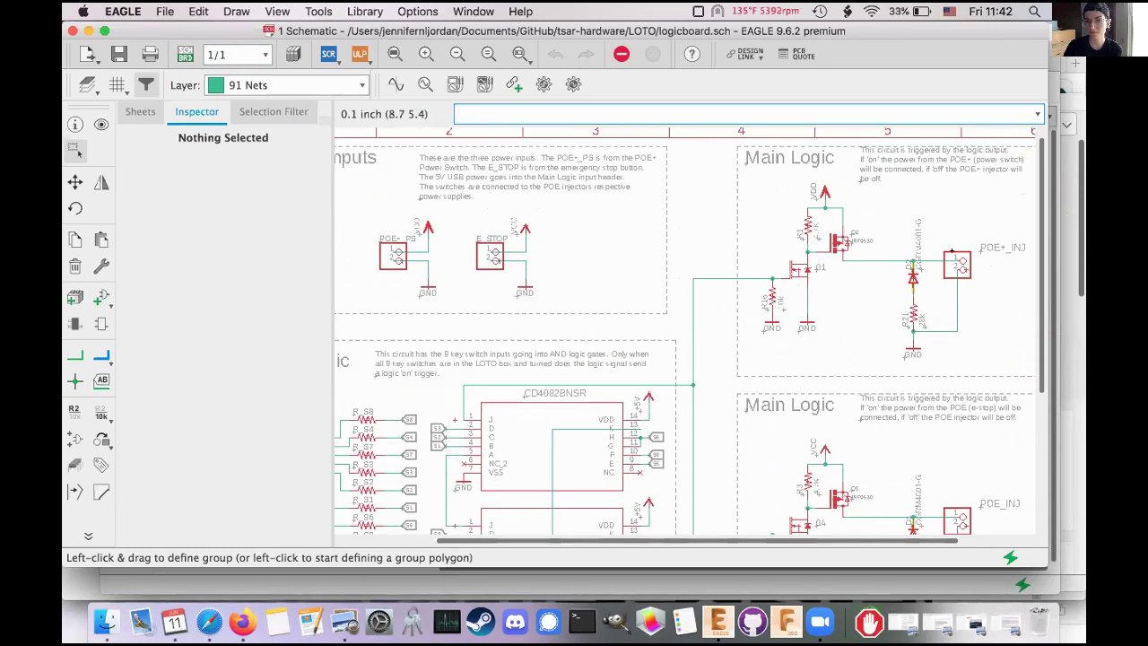
scroll(948, 289, down, 2)
scroll(949, 289, right, 2)
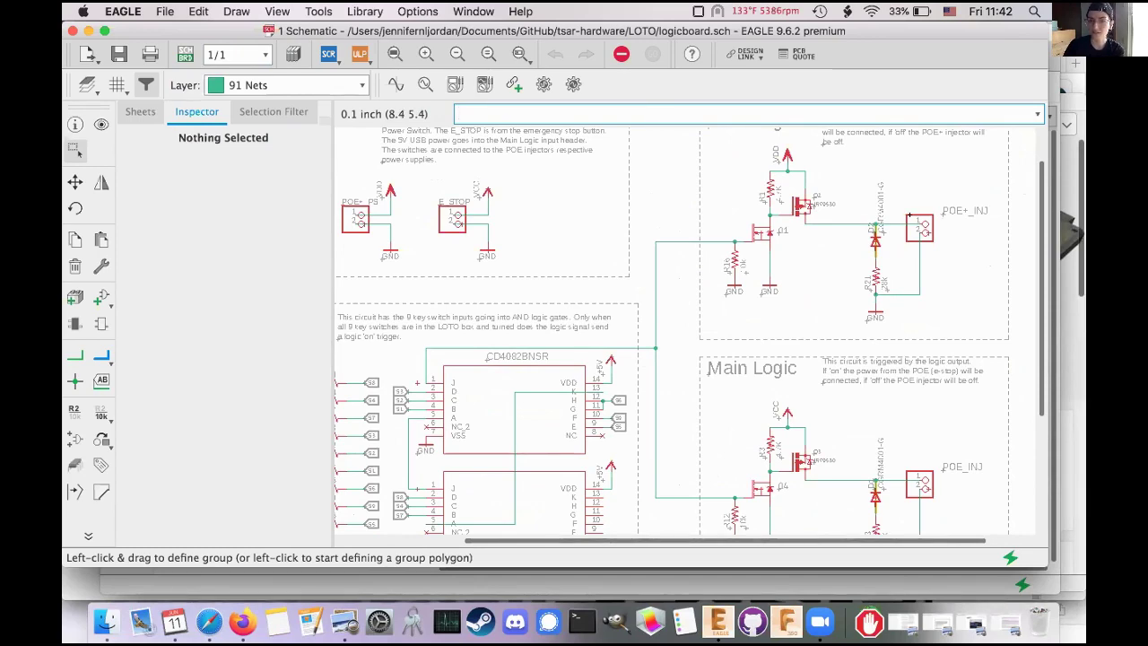
scroll(821, 213, right, 2)
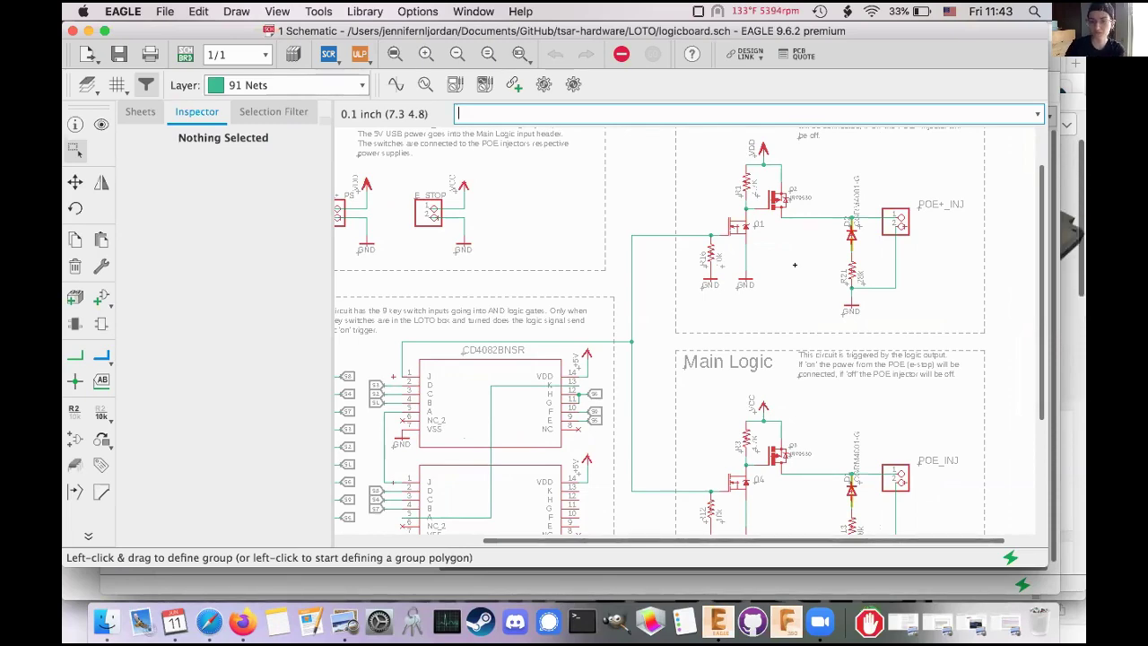
scroll(793, 264, down, 3)
scroll(794, 264, up, 3)
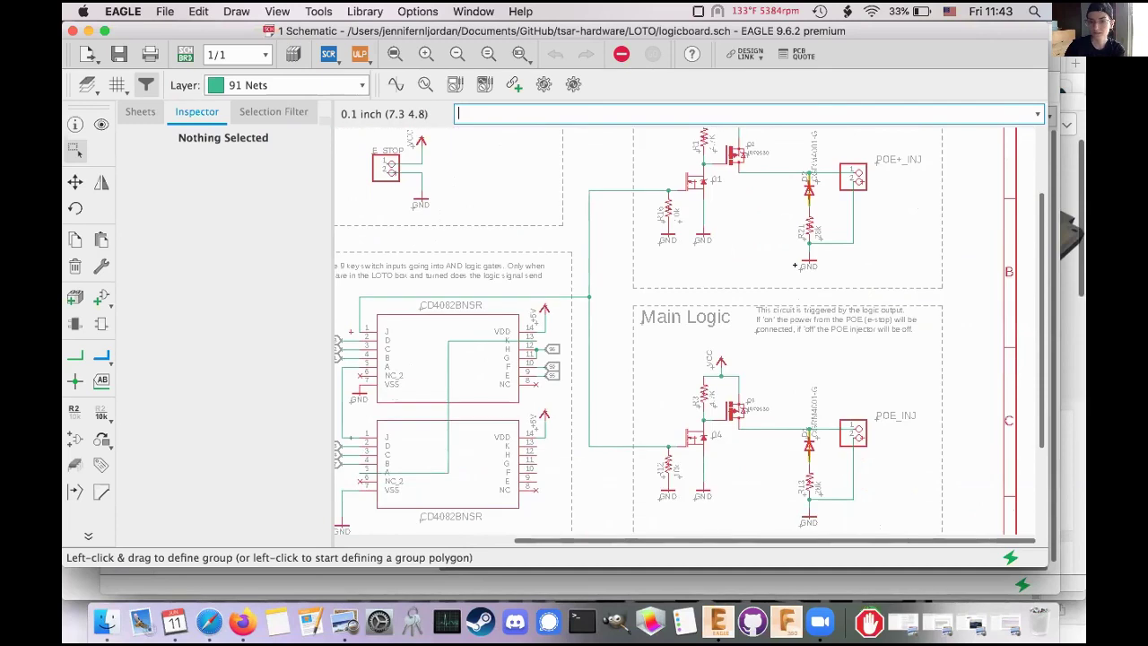
scroll(793, 264, down, 2)
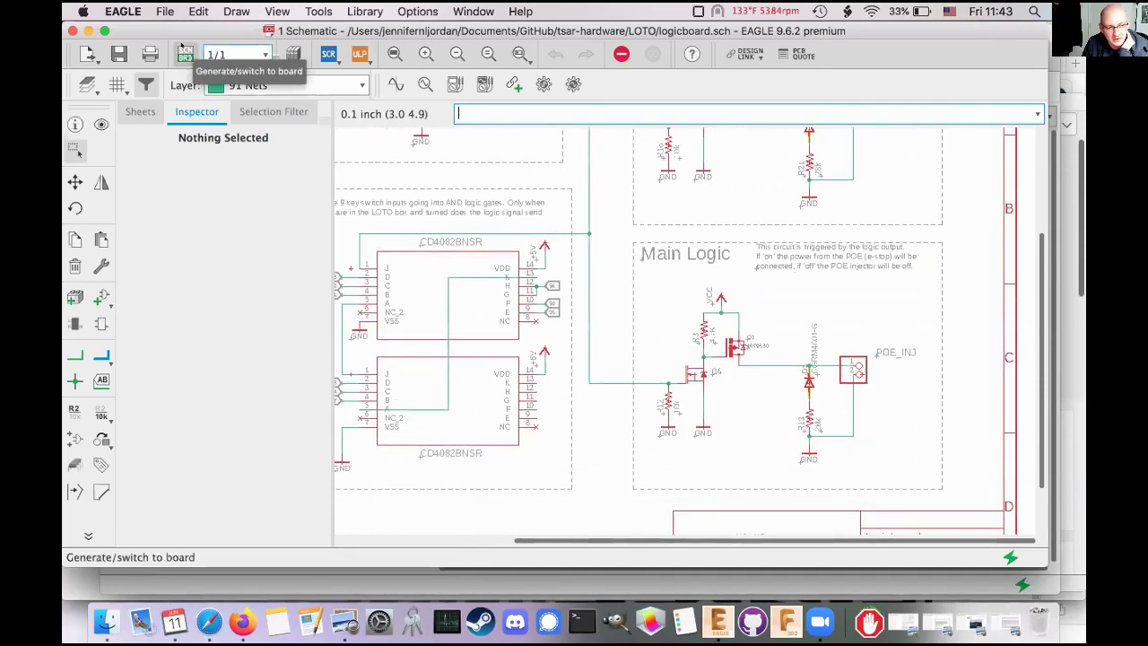
Bring up the LOTO Logic Board layout and inspect the POE+_INJ, POE_INJ, E_STOP and POE+_PS connectors along its lower edge
click(182, 52)
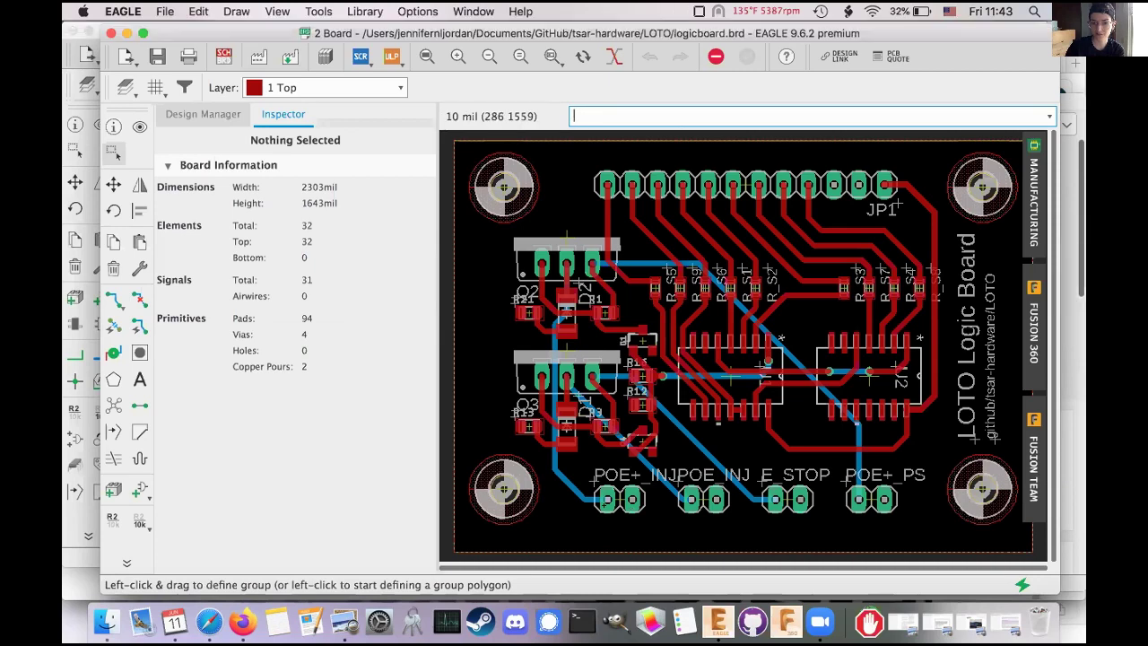
scroll(742, 345, up, 3)
scroll(742, 345, down, 2)
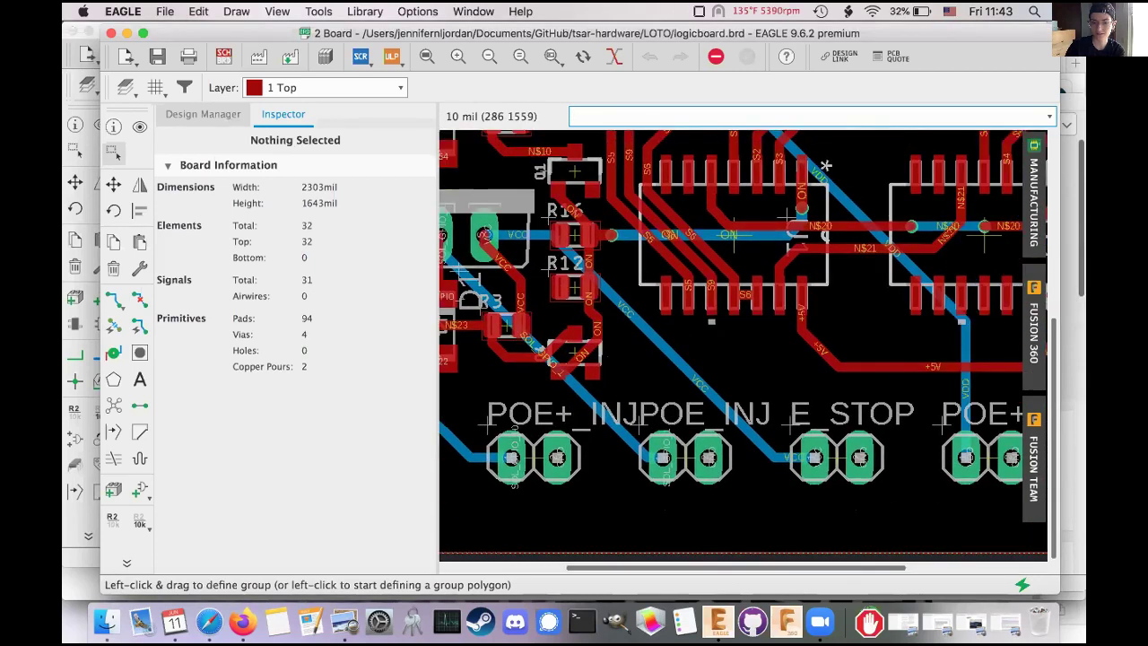
scroll(742, 345, right, 1)
scroll(743, 345, right, 3)
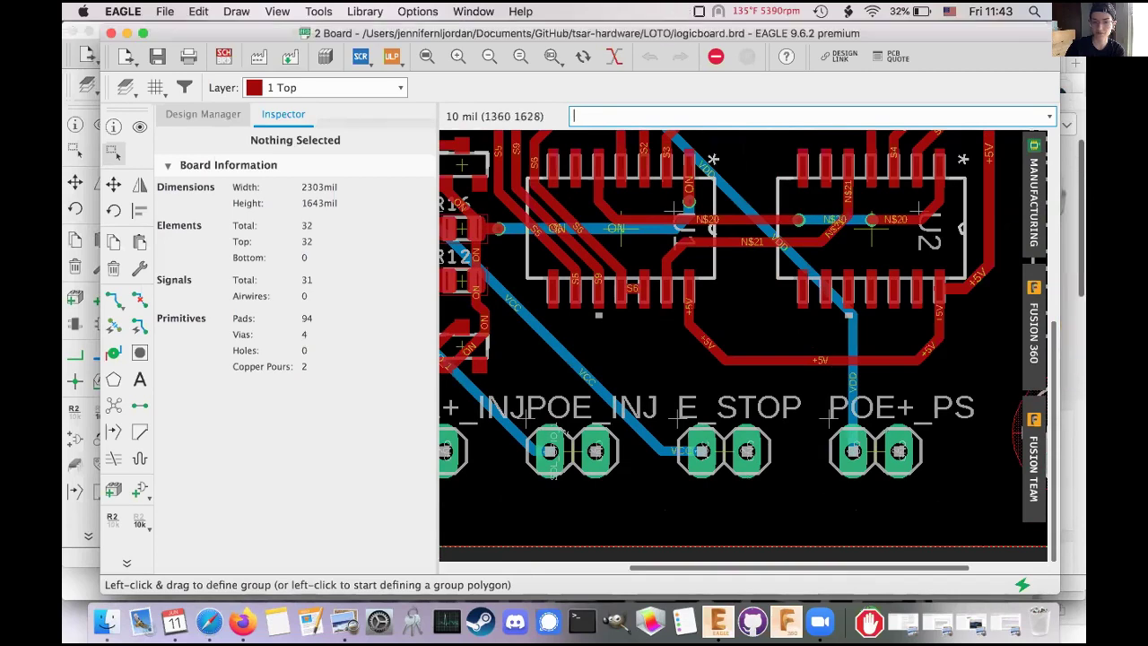
scroll(743, 345, left, 1)
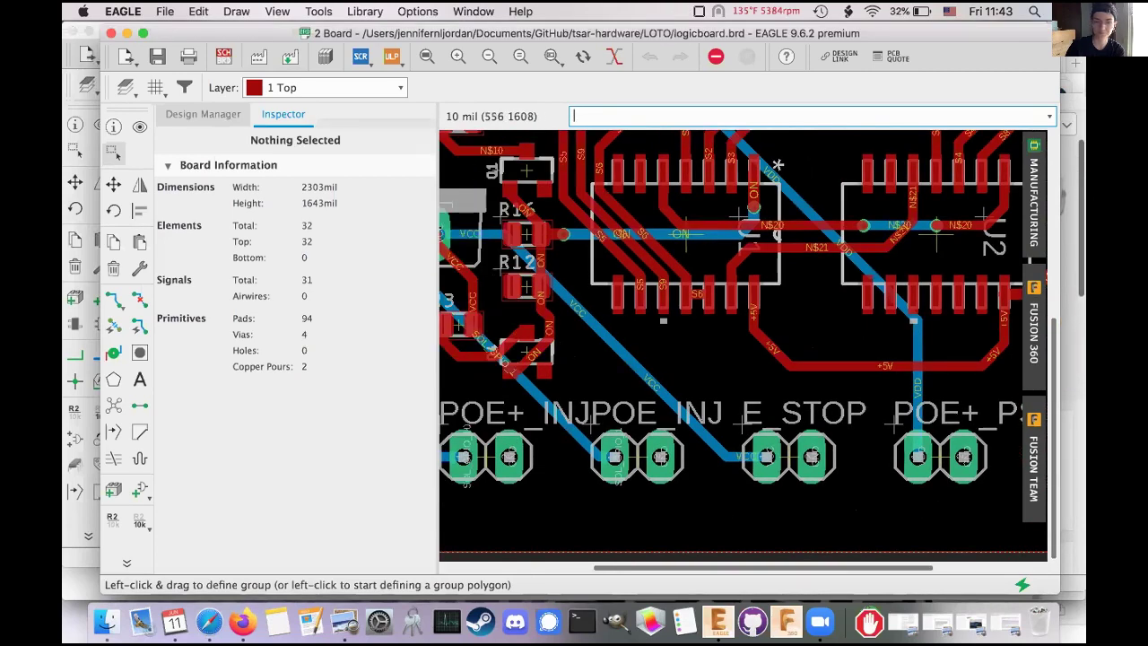
Return to the logicboard schematic and compare the power inputs with the two POE injector output circuits
click(223, 55)
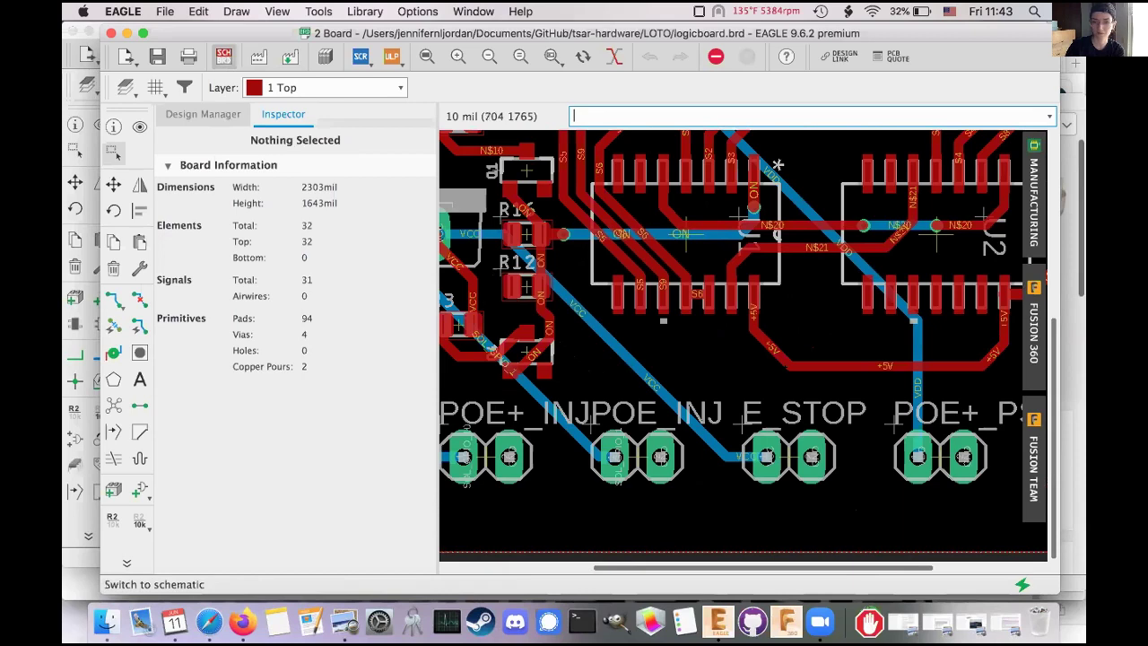
scroll(784, 366, left, 3)
scroll(784, 367, up, 2)
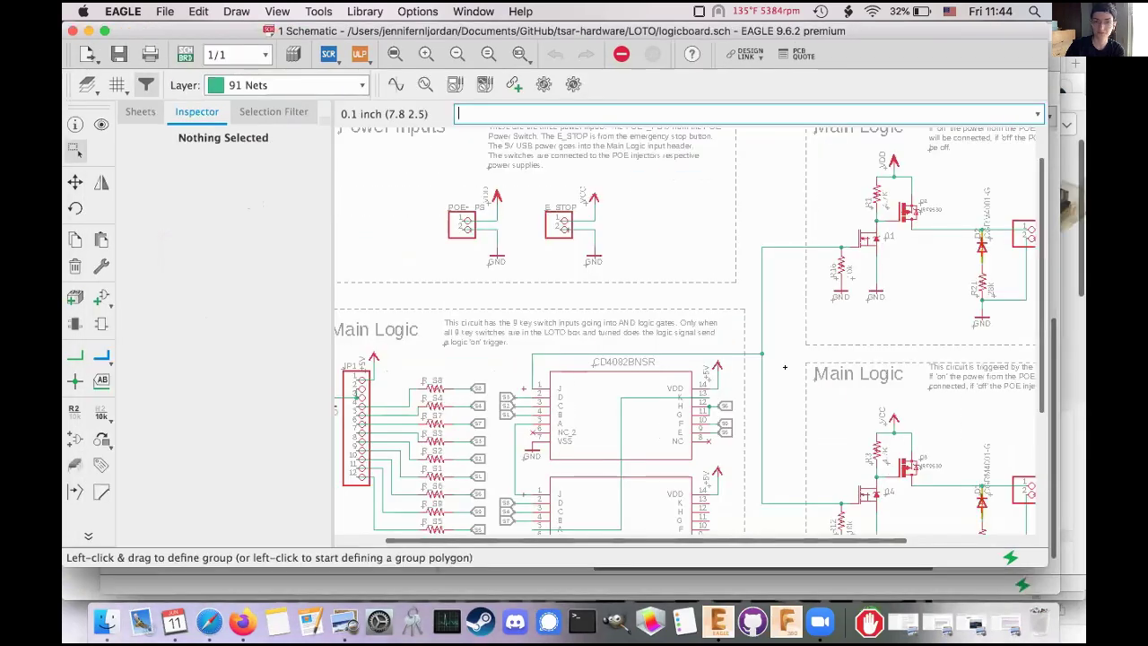
scroll(785, 367, right, 3)
scroll(785, 367, down, 1)
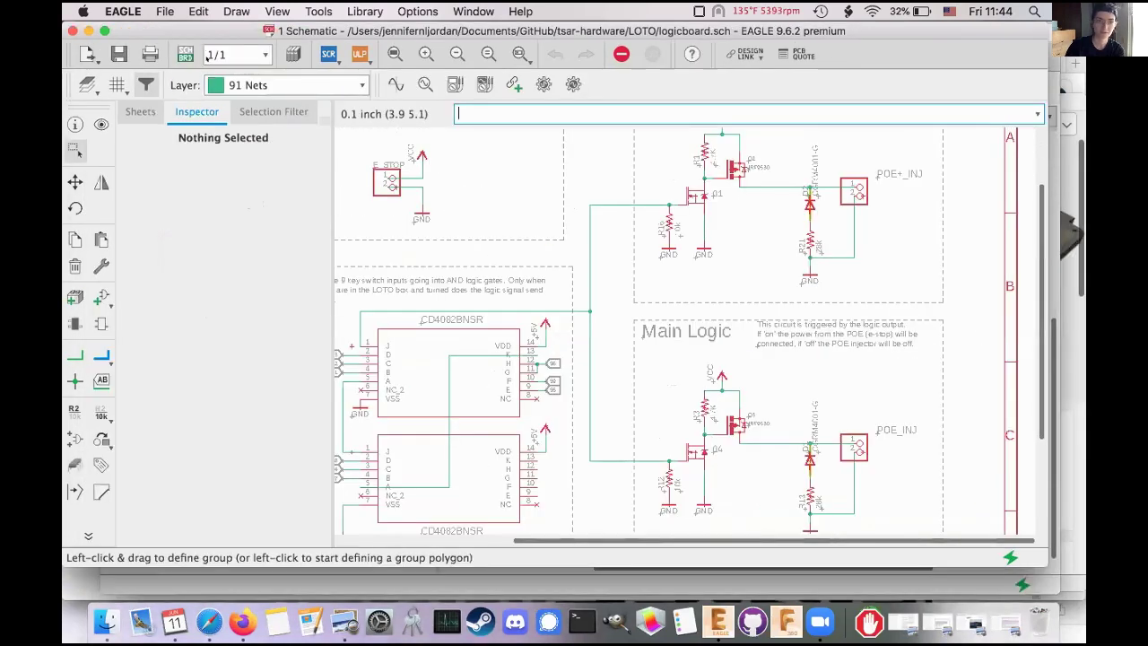
Bring up the valve_indicator schematic and survey its Power Regulators, Processor and Inputs & Outputs sheets
click(165, 10)
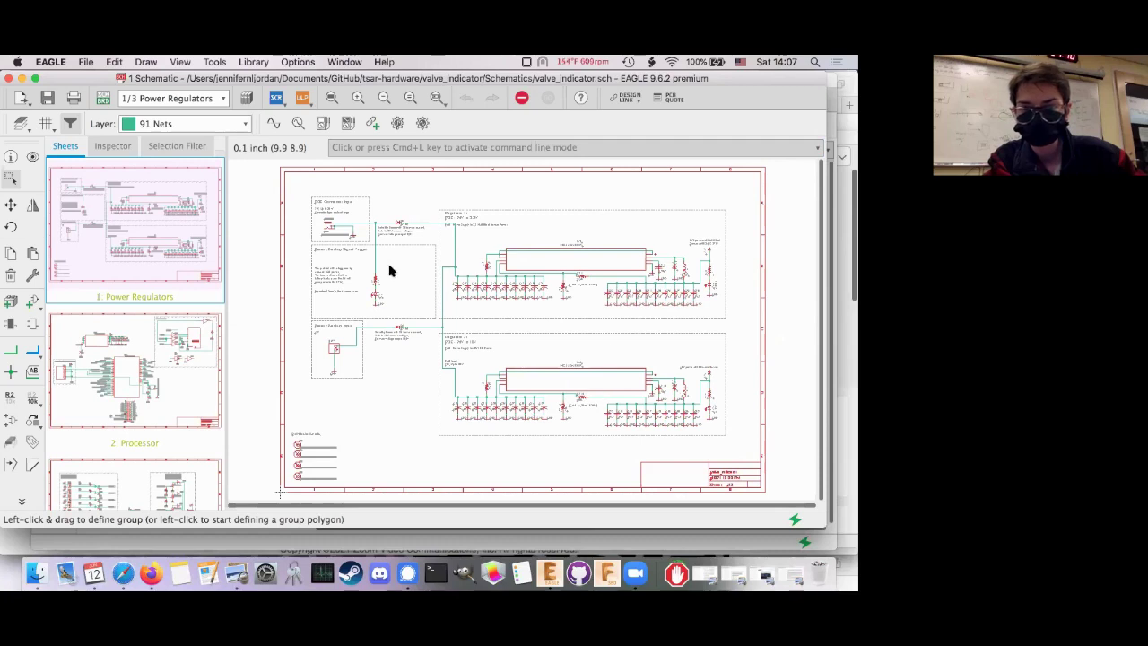
key(super+l)
scroll(150, 301, down, 3)
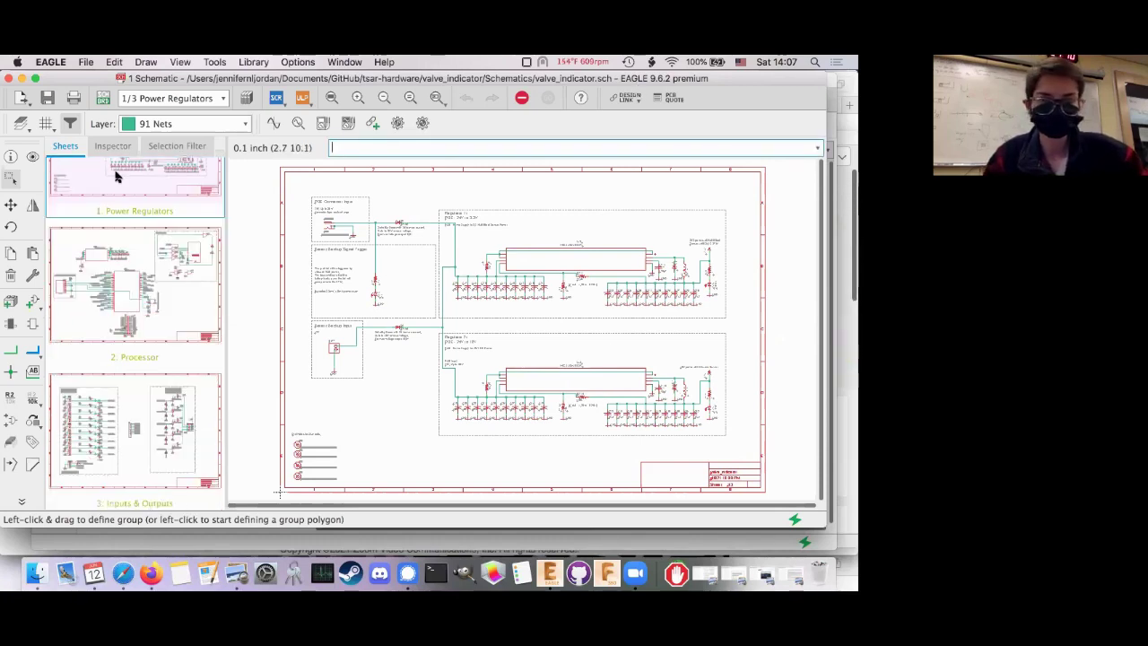
scroll(218, 278, up, 3)
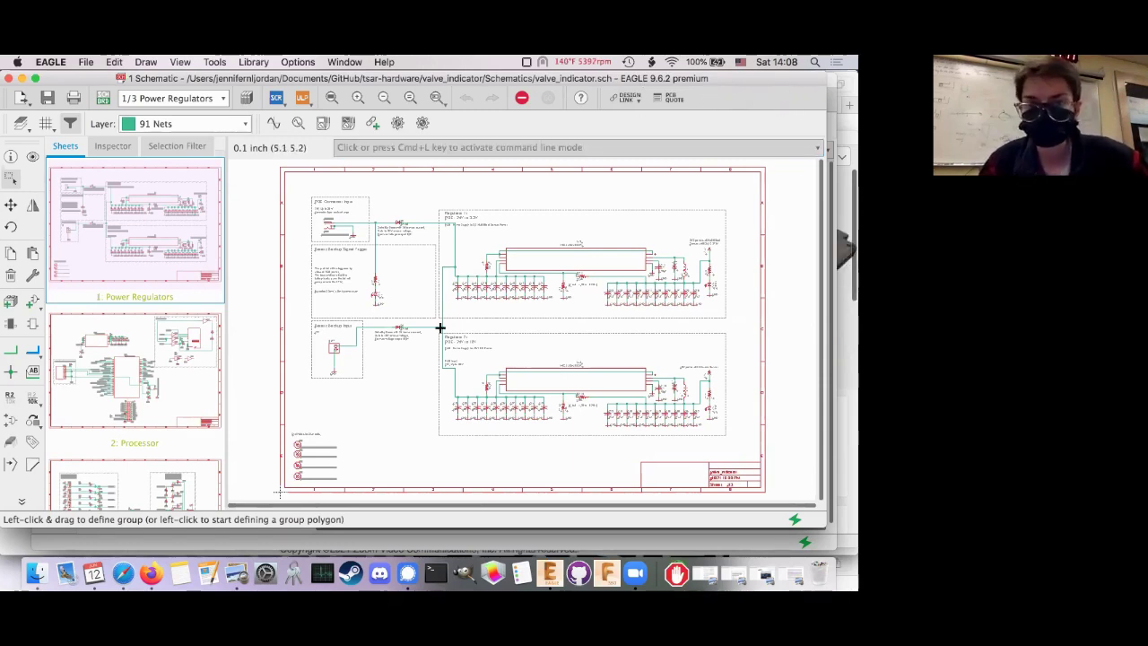
scroll(164, 358, down, 3)
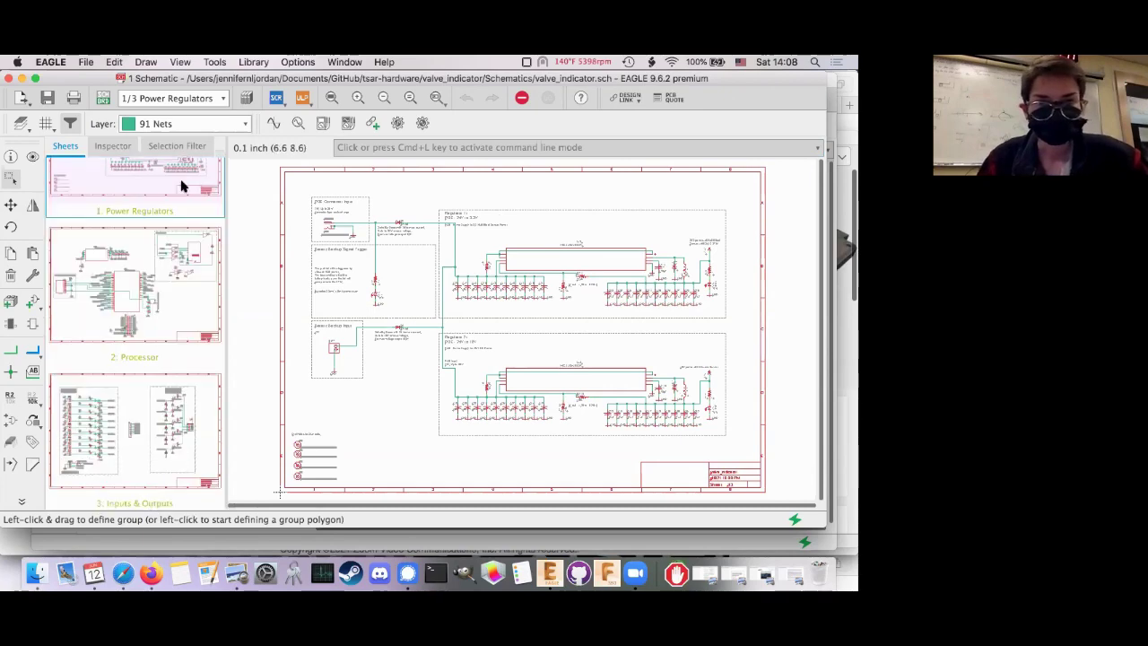
scroll(122, 314, up, 3)
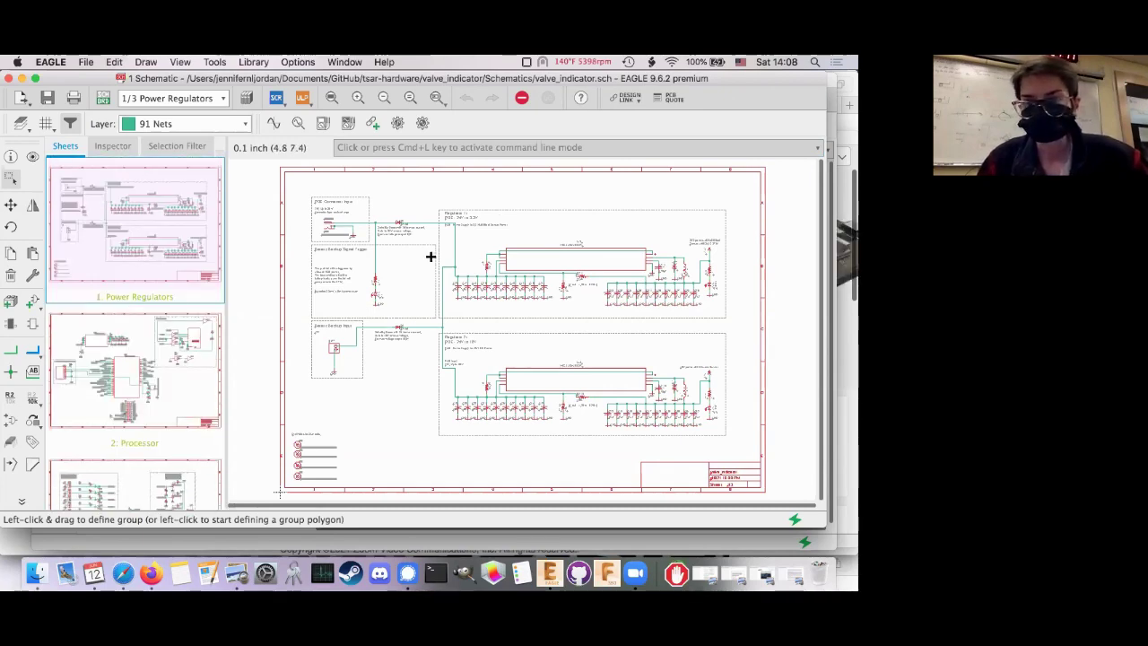
Inspect the POE Connector Input on the Power Regulators sheet, following its line through Schottky diode D5 to Regulator 1
scroll(387, 175, up, 3)
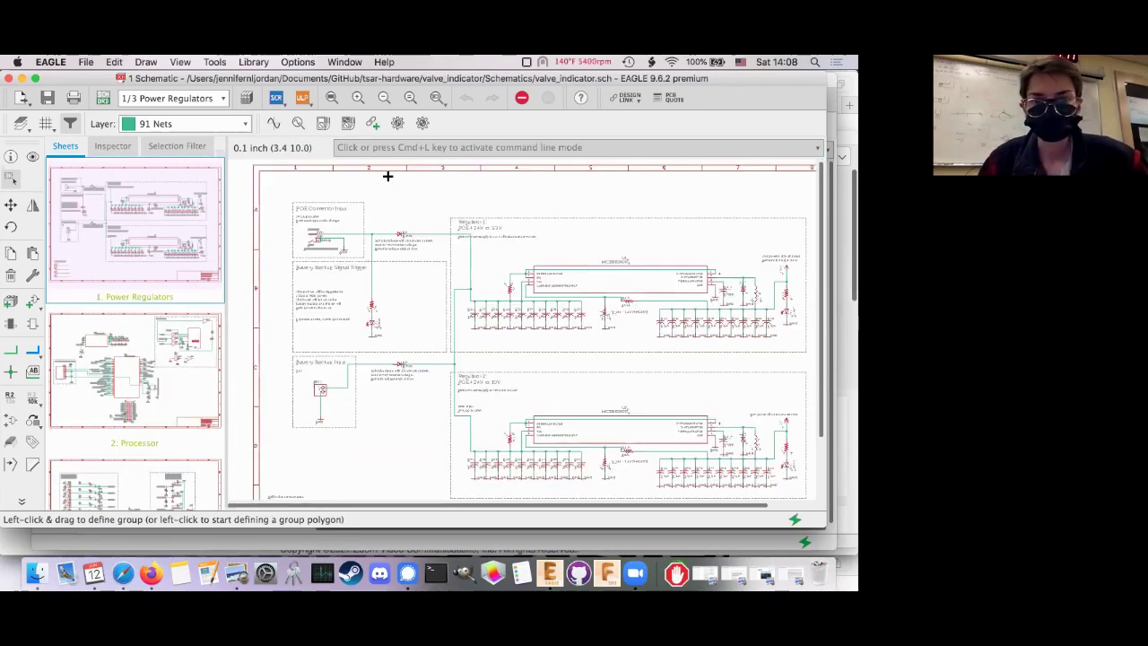
scroll(387, 175, up, 5)
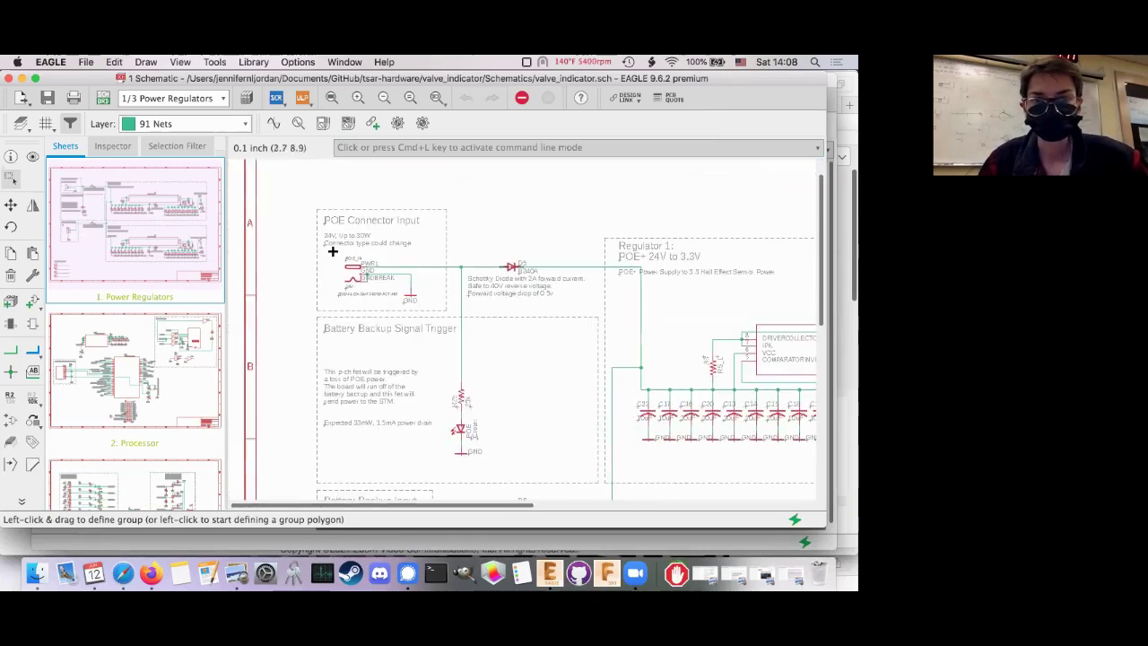
scroll(333, 252, right, 1)
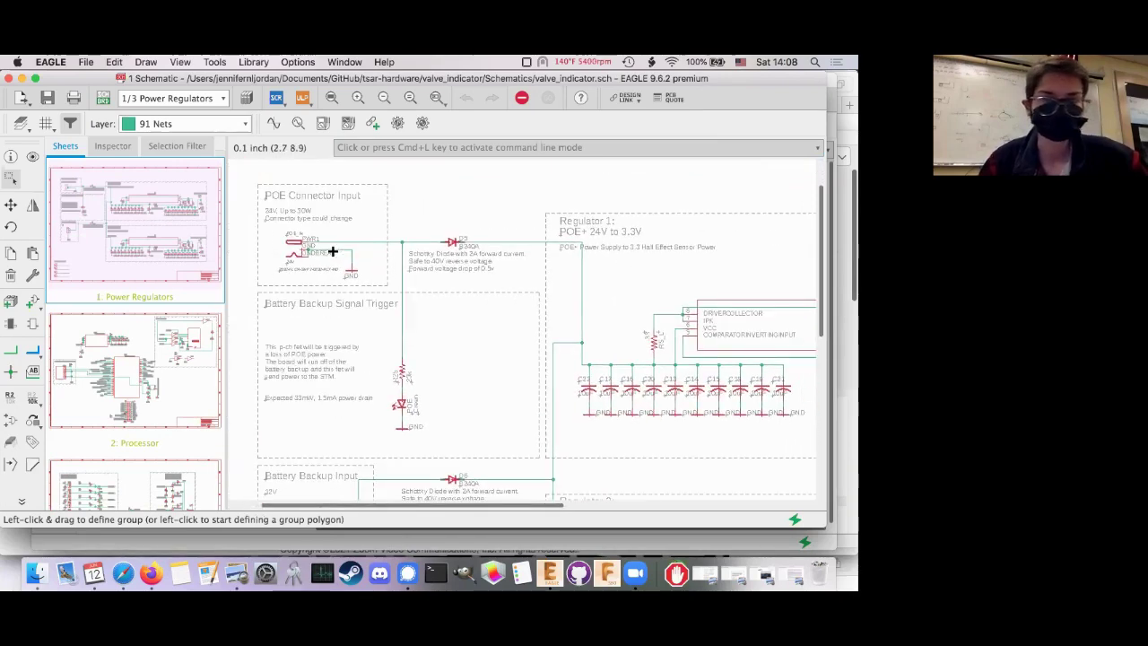
scroll(333, 252, up, 1)
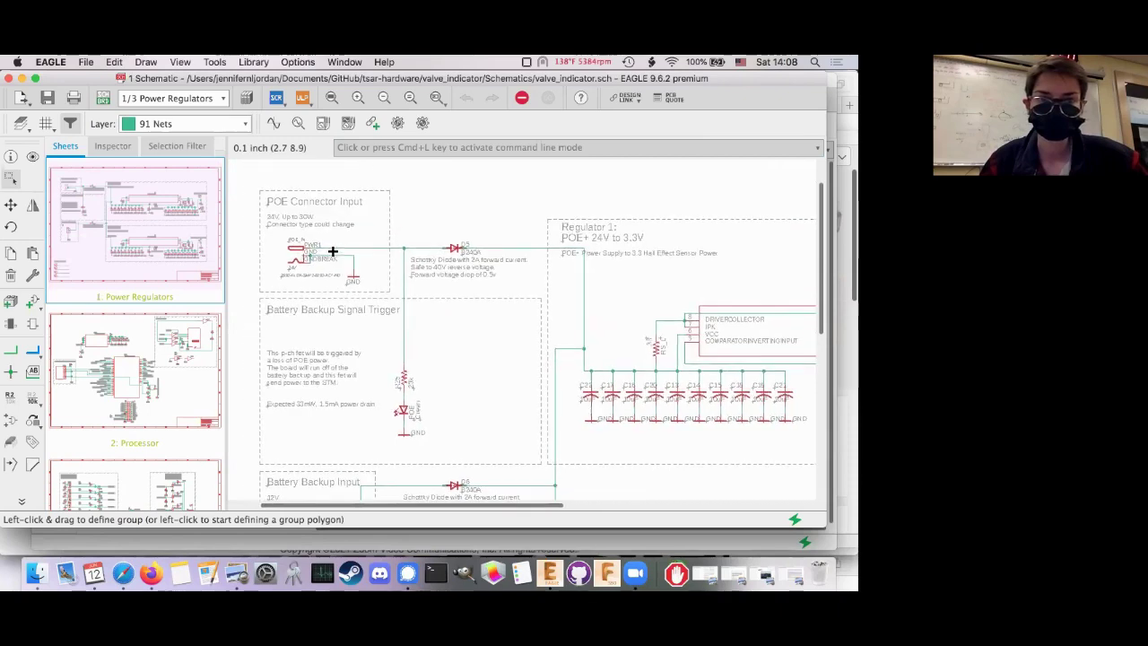
scroll(333, 252, up, 2)
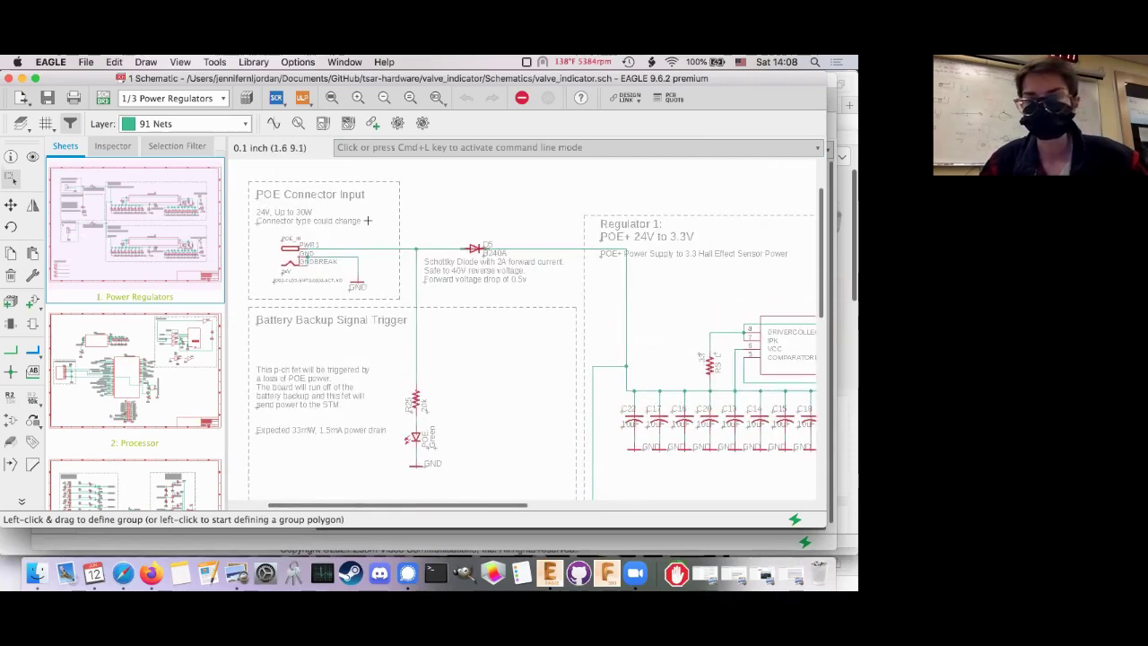
scroll(409, 235, right, 10)
scroll(409, 235, down, 2)
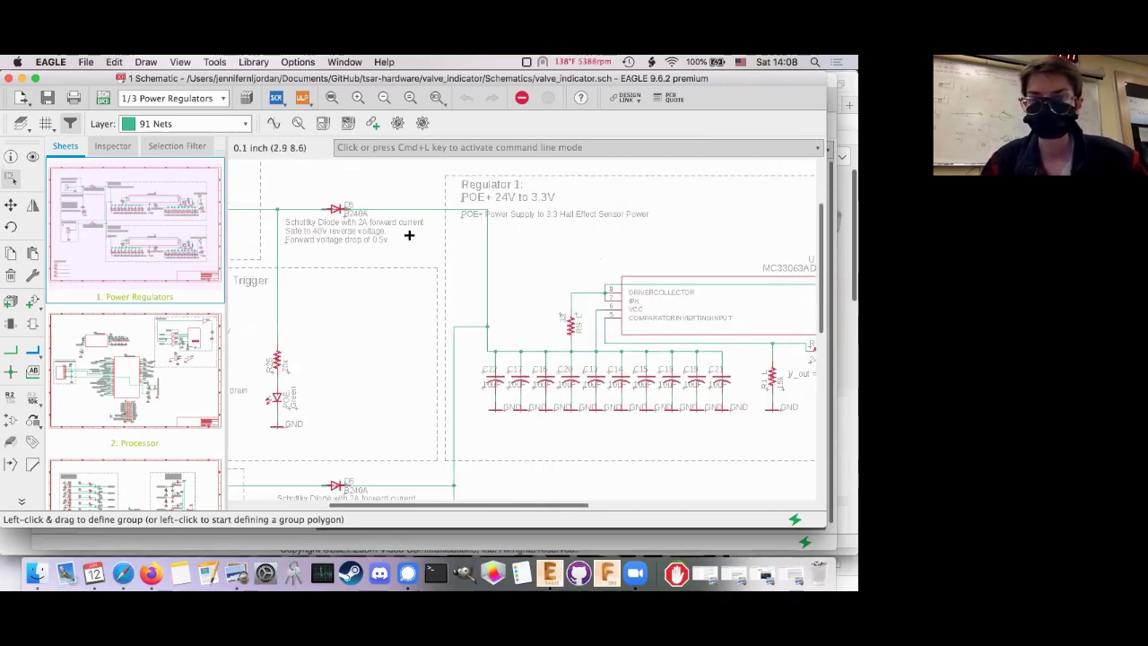
Compare the 3.3V output stage of Regulator 1 with the 10V output stage of Regulator 2, including their MC33063 converters and capacitor banks
scroll(408, 235, down, 10)
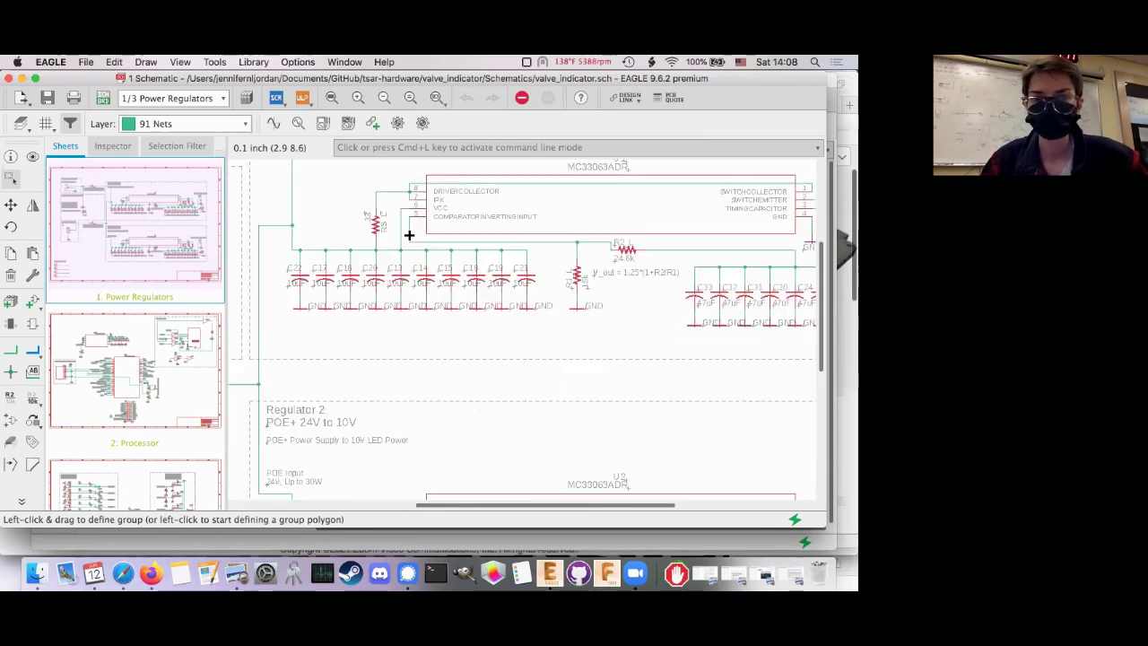
scroll(409, 235, right, 10)
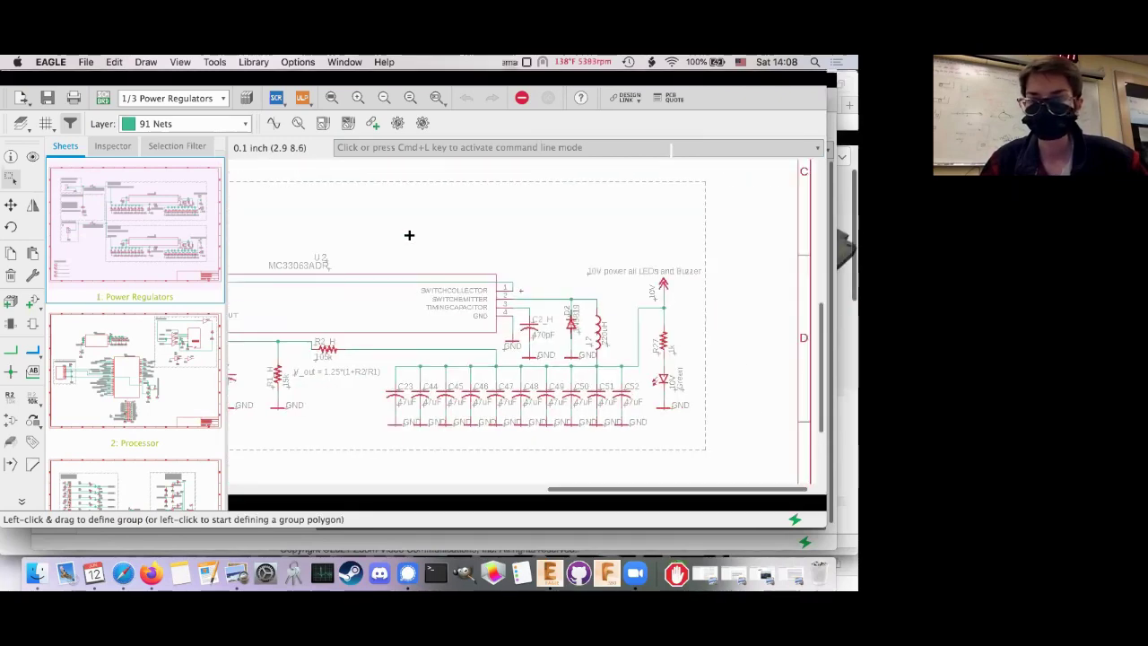
scroll(409, 234, down, 1)
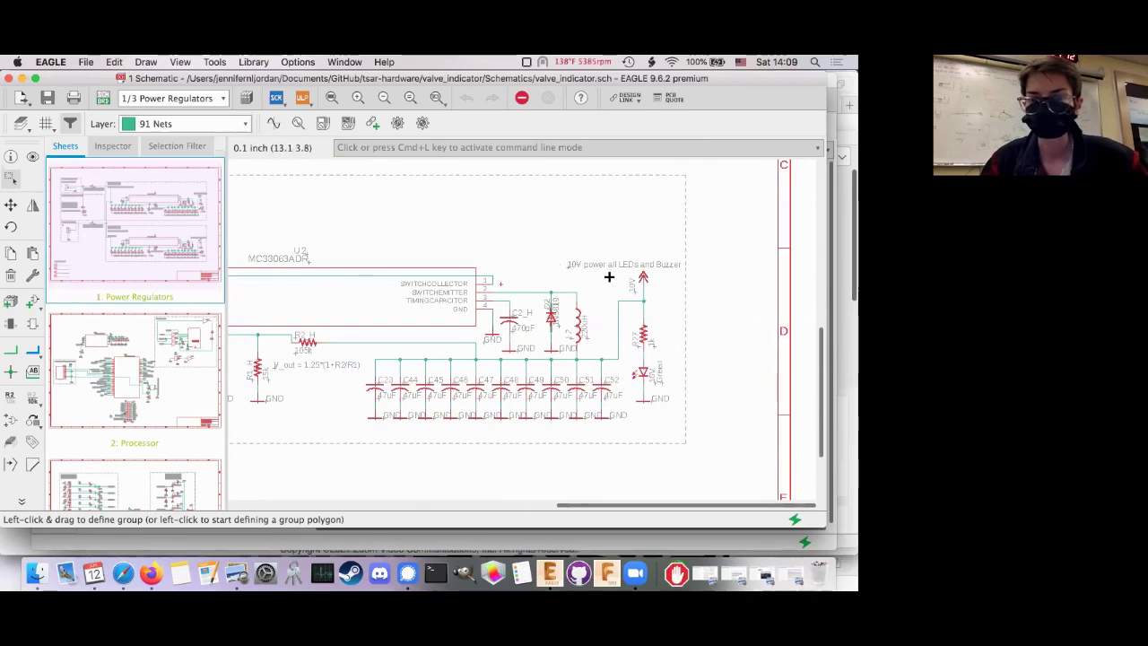
scroll(609, 277, up, 11)
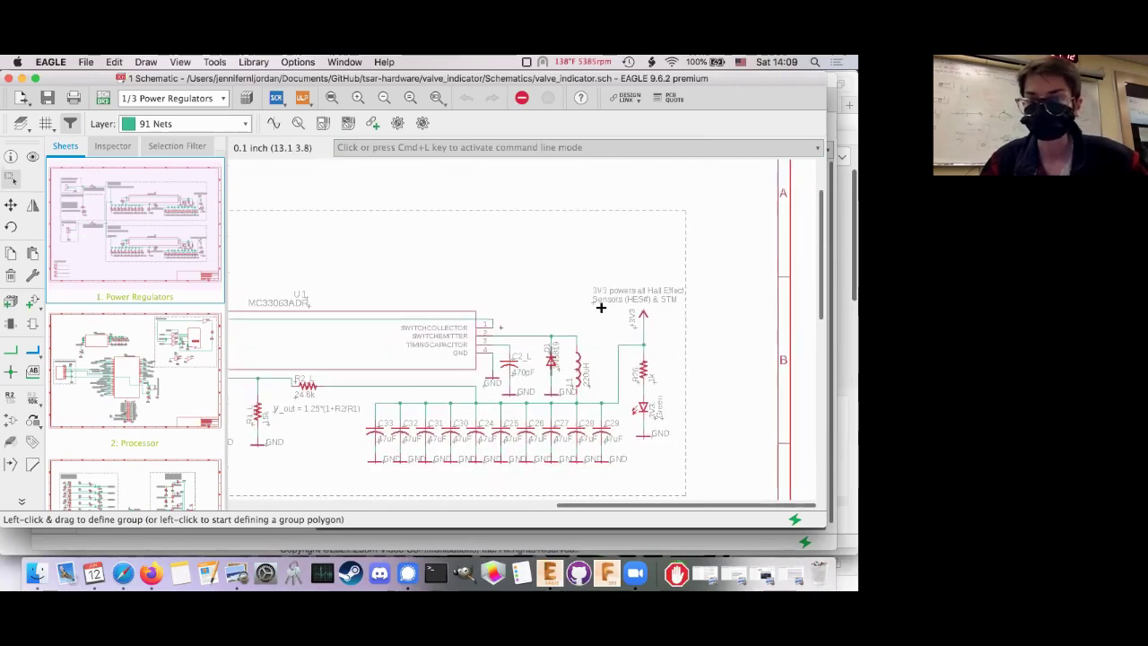
scroll(601, 307, down, 5)
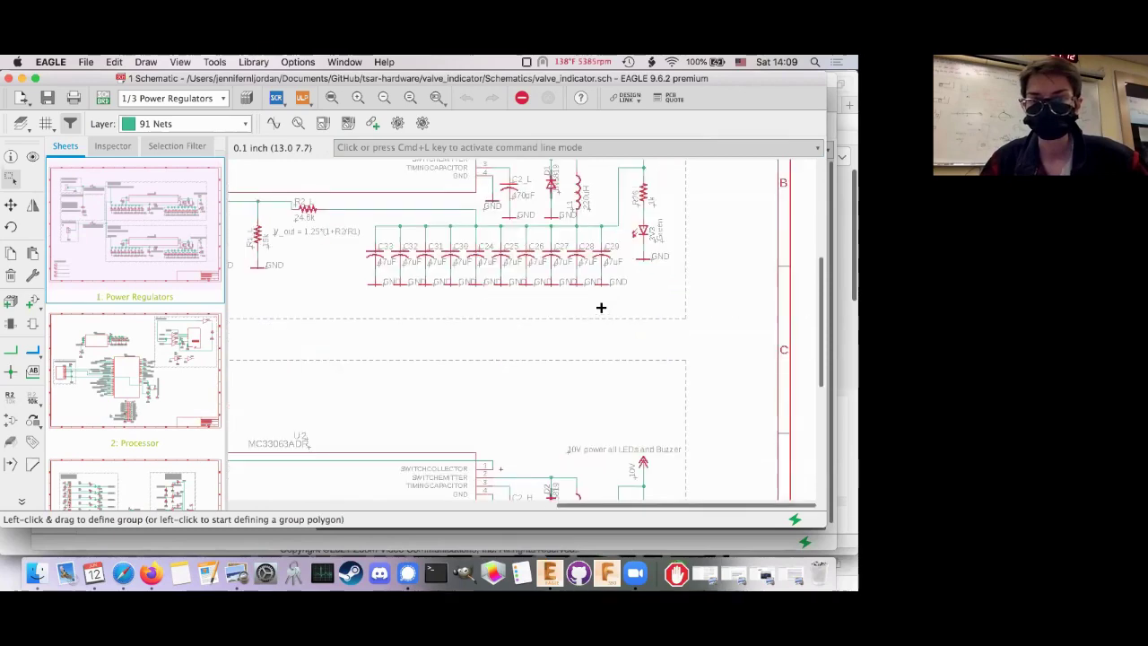
scroll(601, 307, up, 1)
scroll(601, 307, up, 2)
scroll(645, 320, up, 3)
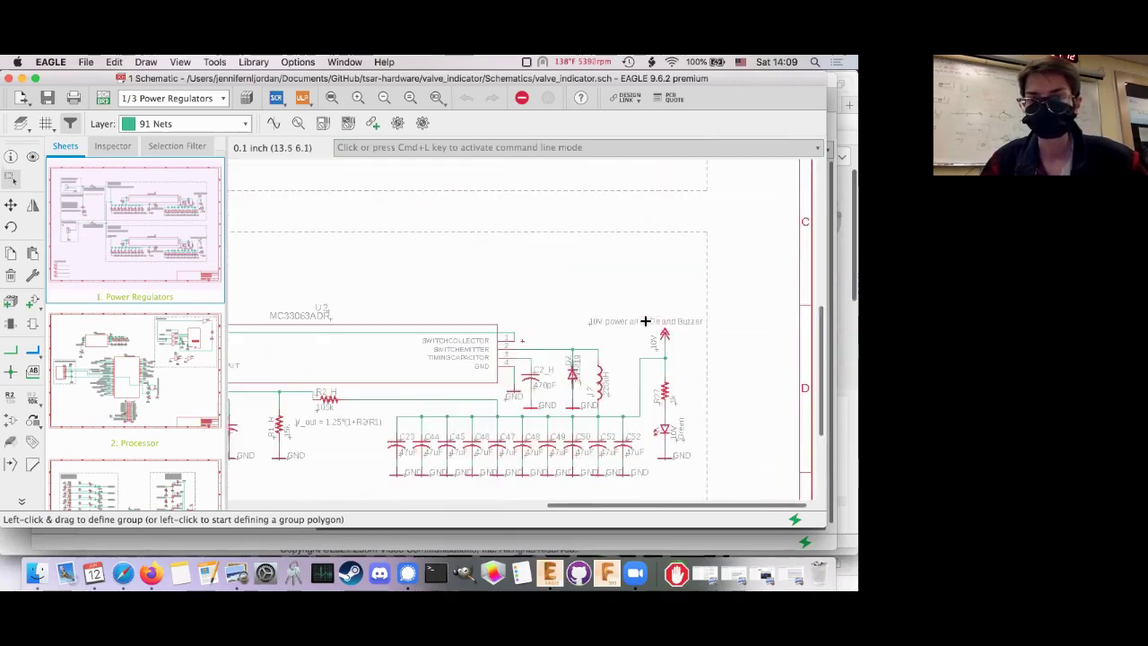
scroll(650, 395, down, 1)
Review the Battery Backup Signal Trigger and the 12V Battery Backup Input with its Schottky diode D6
scroll(620, 341, down, 7)
scroll(619, 341, left, 7)
scroll(623, 344, left, 10)
scroll(622, 344, up, 8)
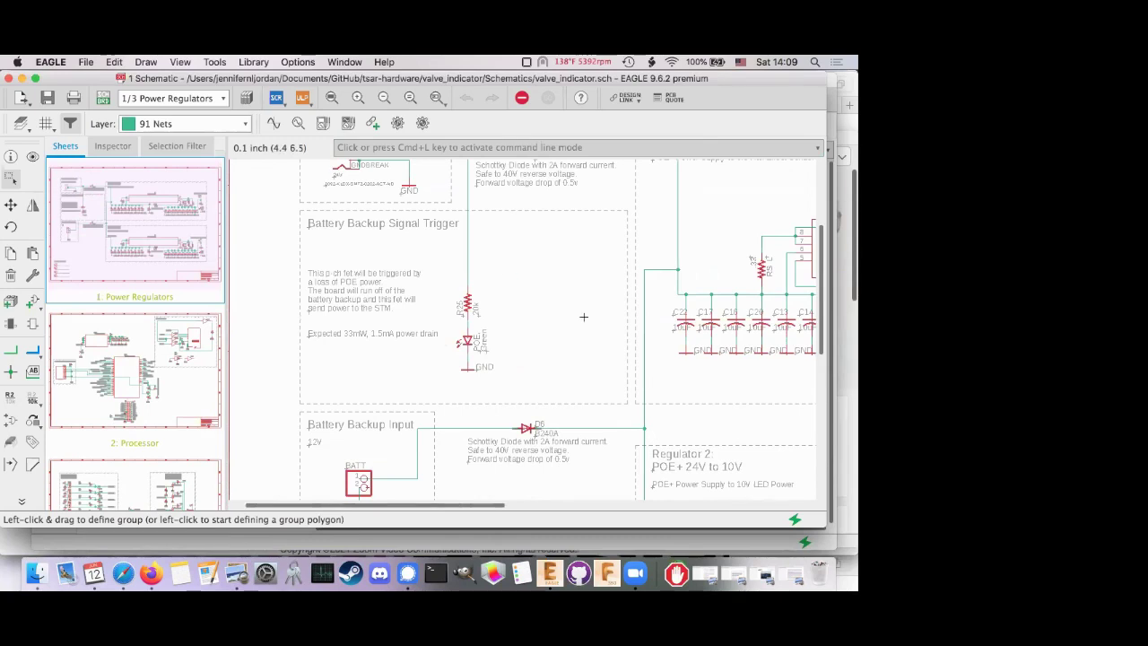
scroll(366, 291, down, 10)
scroll(366, 291, left, 2)
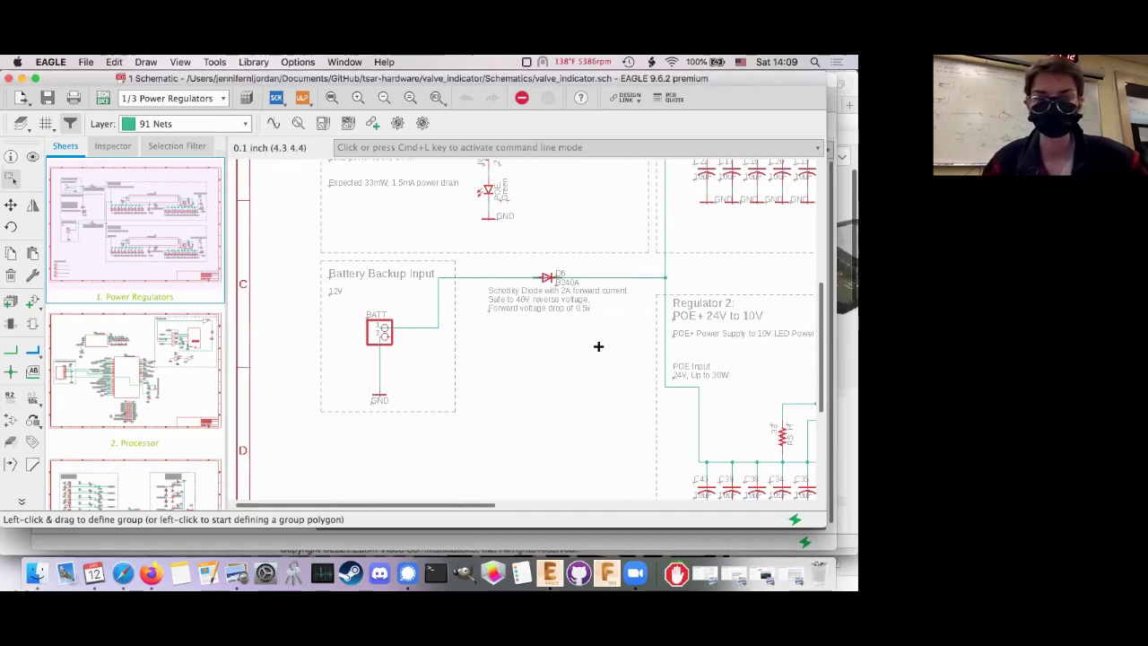
Open the Processor sheet and examine the MicroSD Card circuit with its IC1 buffers and SD & MMC socket
click(137, 348)
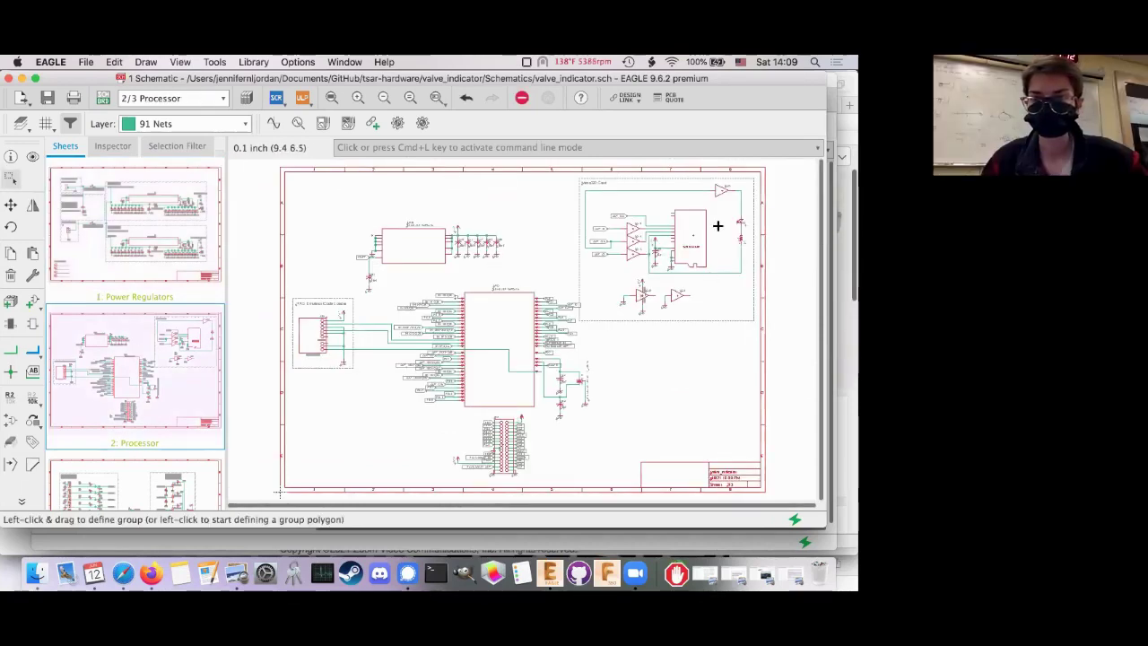
scroll(717, 226, up, 5)
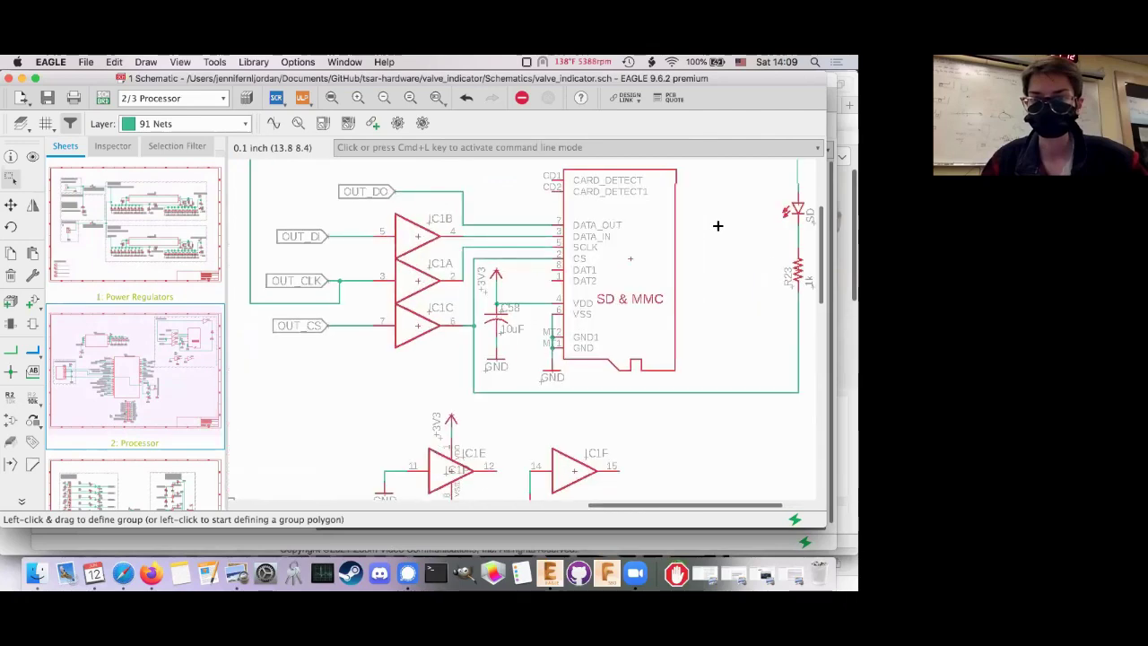
scroll(717, 226, down, 2)
scroll(718, 226, up, 1)
scroll(708, 232, up, 3)
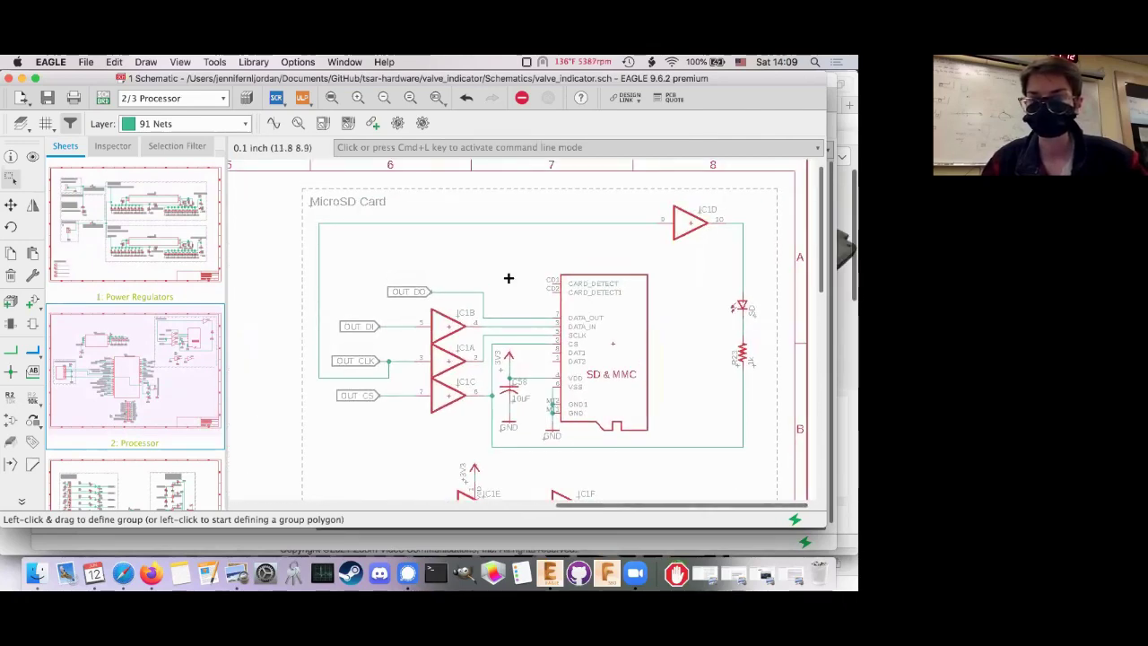
Examine the 16 MHz crystal circuit and header JP2, and relate the header's labels to the STM32L476RGT6 pins
scroll(508, 278, down, 10)
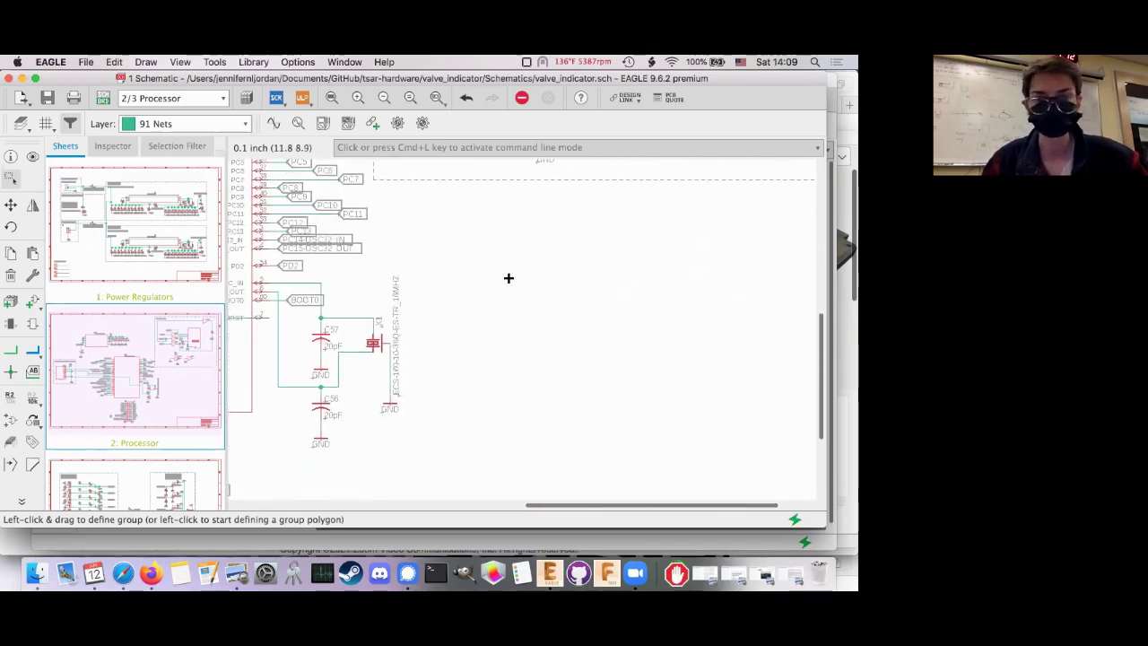
scroll(509, 277, down, 5)
scroll(509, 278, left, 8)
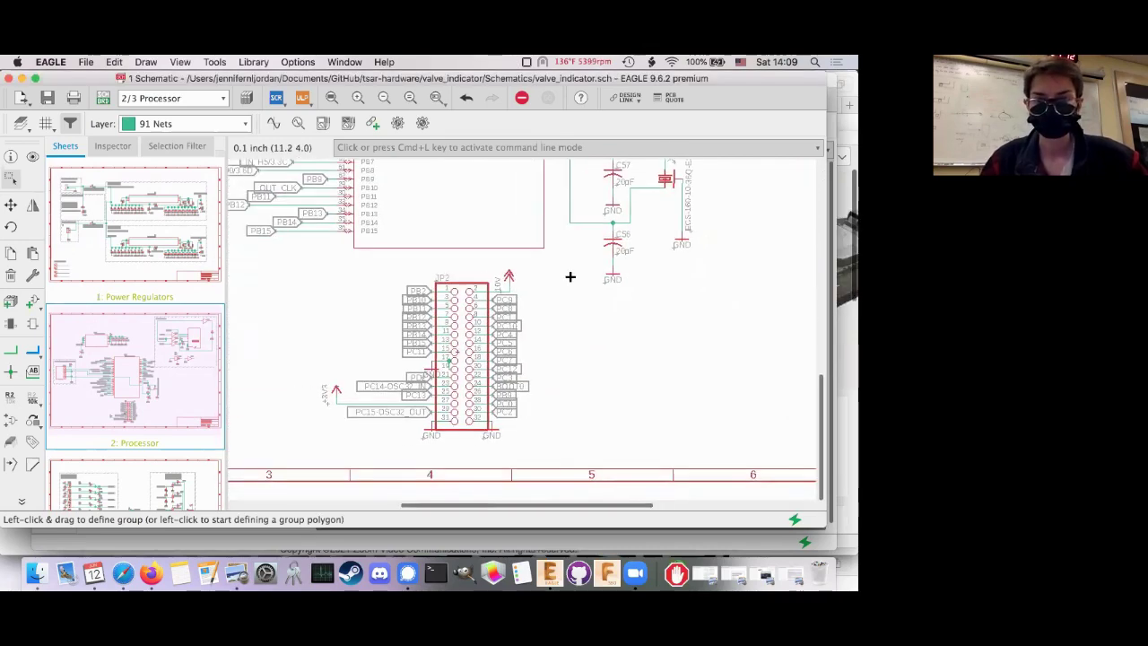
scroll(571, 277, left, 4)
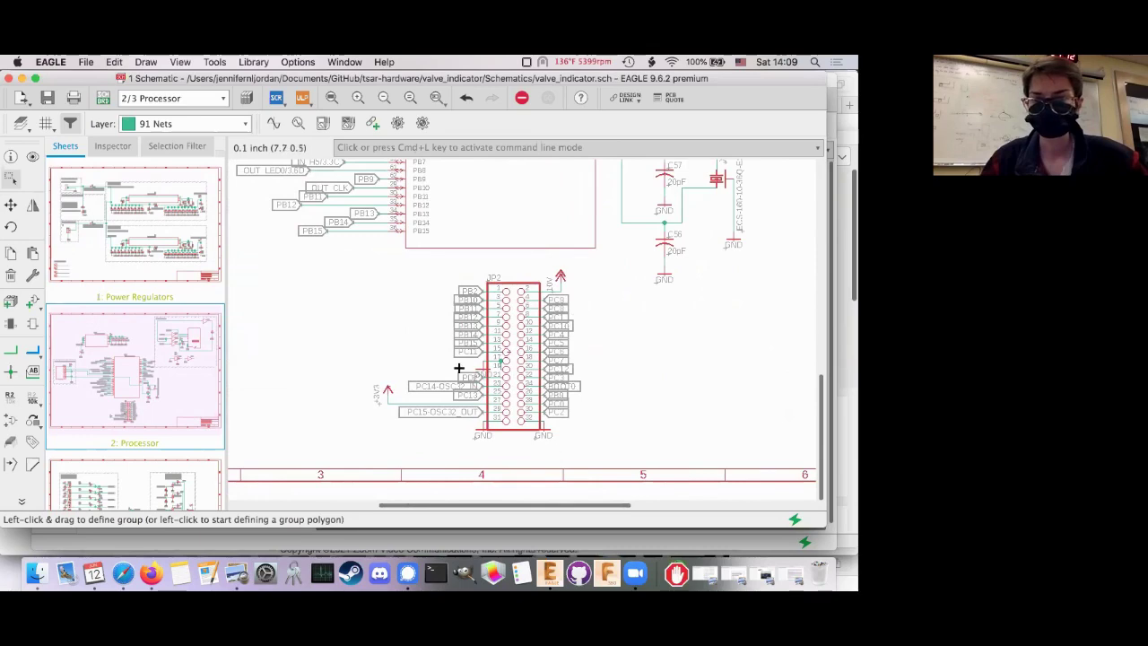
scroll(460, 304, up, 10)
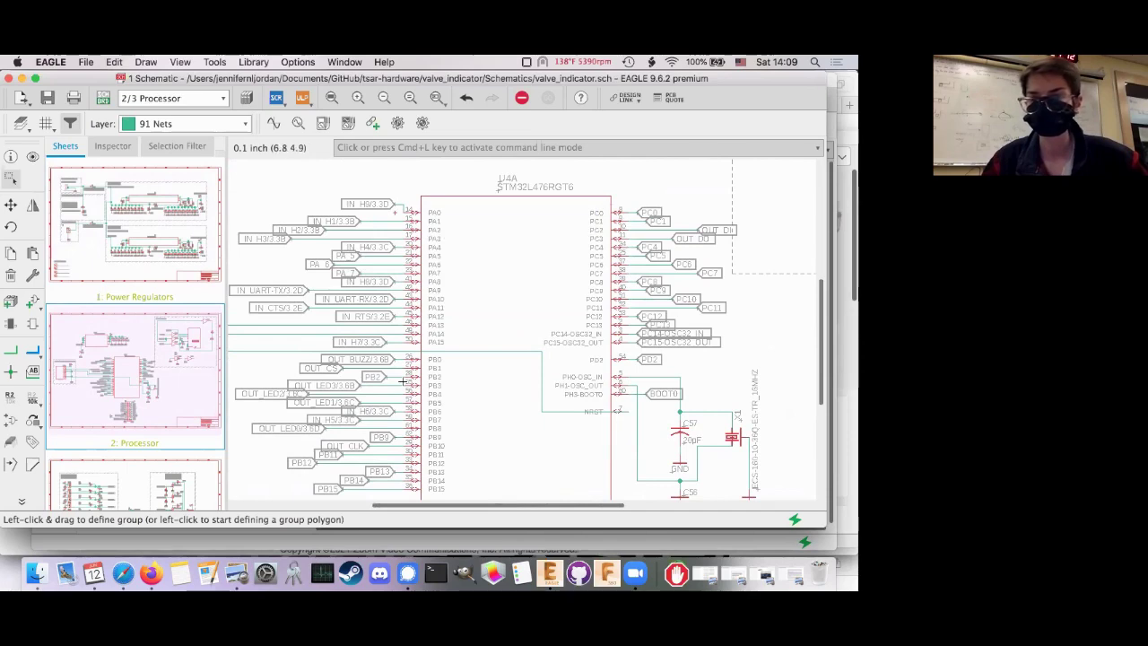
scroll(502, 338, down, 8)
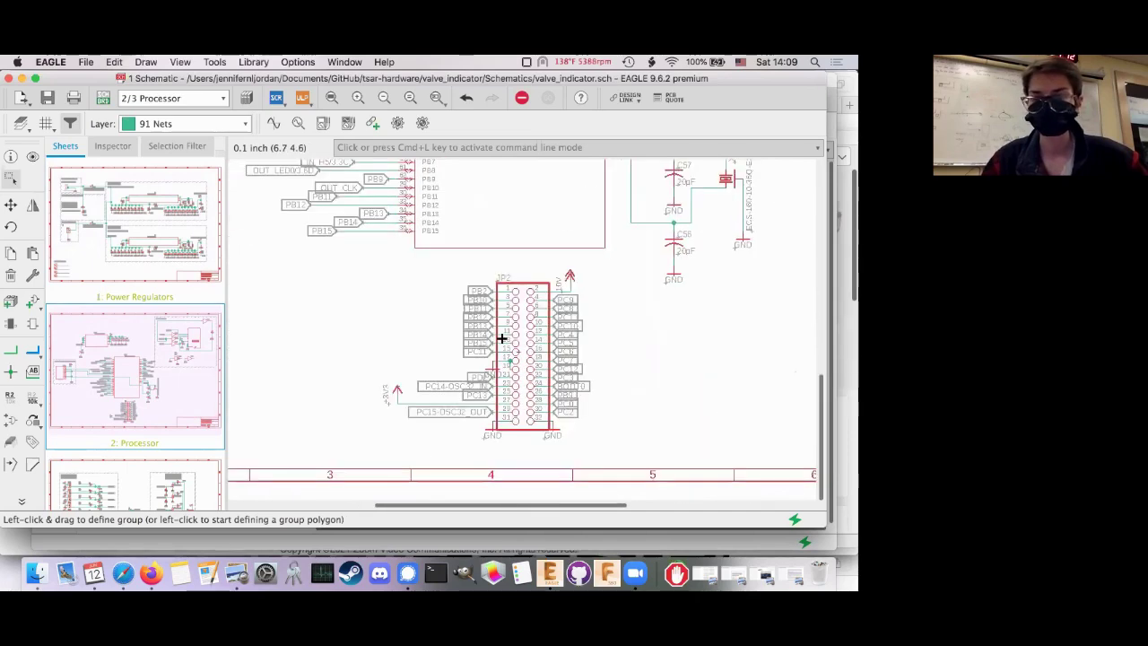
Inspect the pin assignments of STM32 block U4A and the supply pins and decoupling capacitors of block U4B
scroll(501, 338, up, 5)
scroll(501, 338, left, 8)
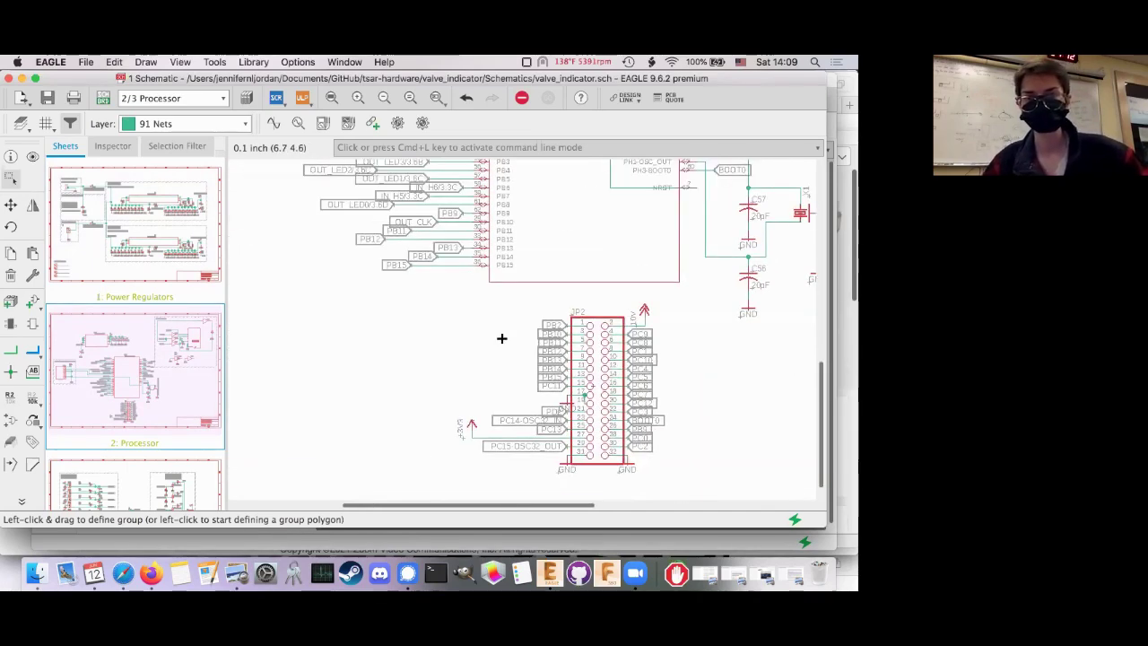
scroll(501, 338, up, 5)
scroll(501, 338, right, 6)
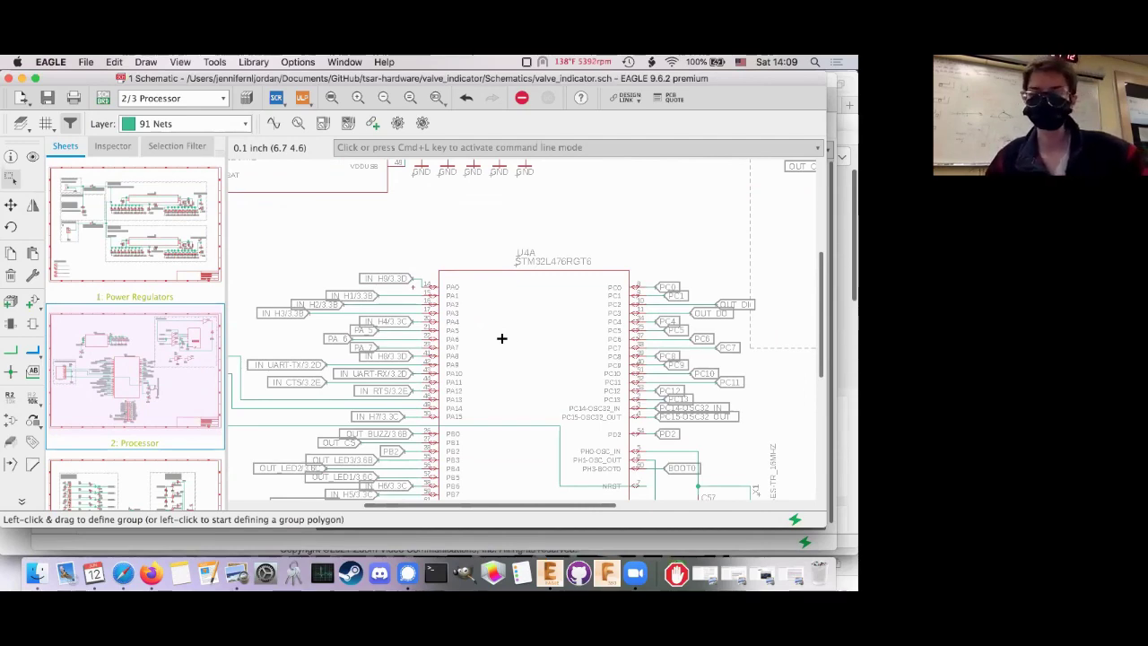
scroll(501, 338, up, 5)
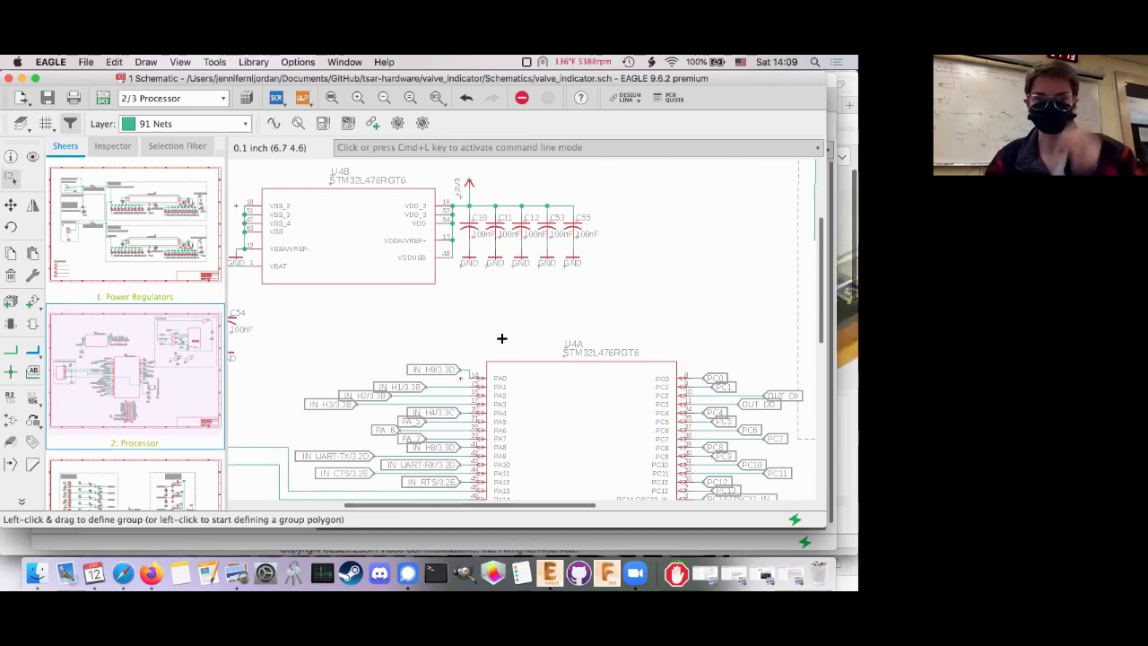
Examine the JTAG Emulator/Code Loader connector and trace its lines to the STM32 input and output pins
scroll(501, 338, left, 5)
scroll(502, 338, down, 3)
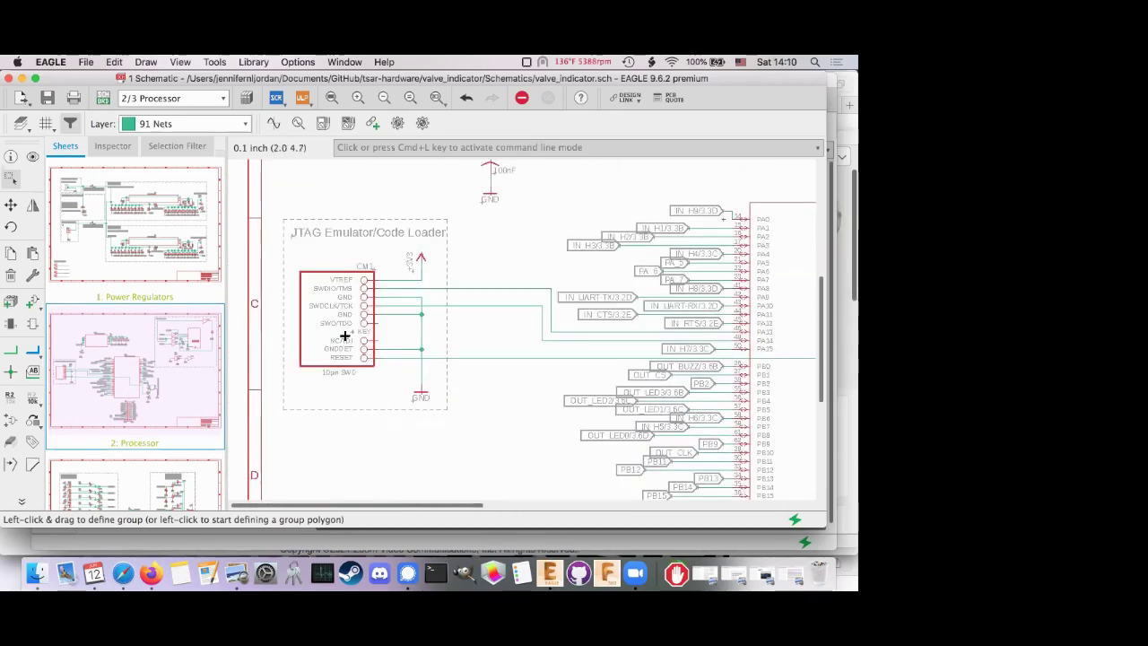
scroll(460, 356, right, 2)
scroll(461, 356, down, 1)
scroll(461, 356, right, 10)
scroll(461, 357, down, 4)
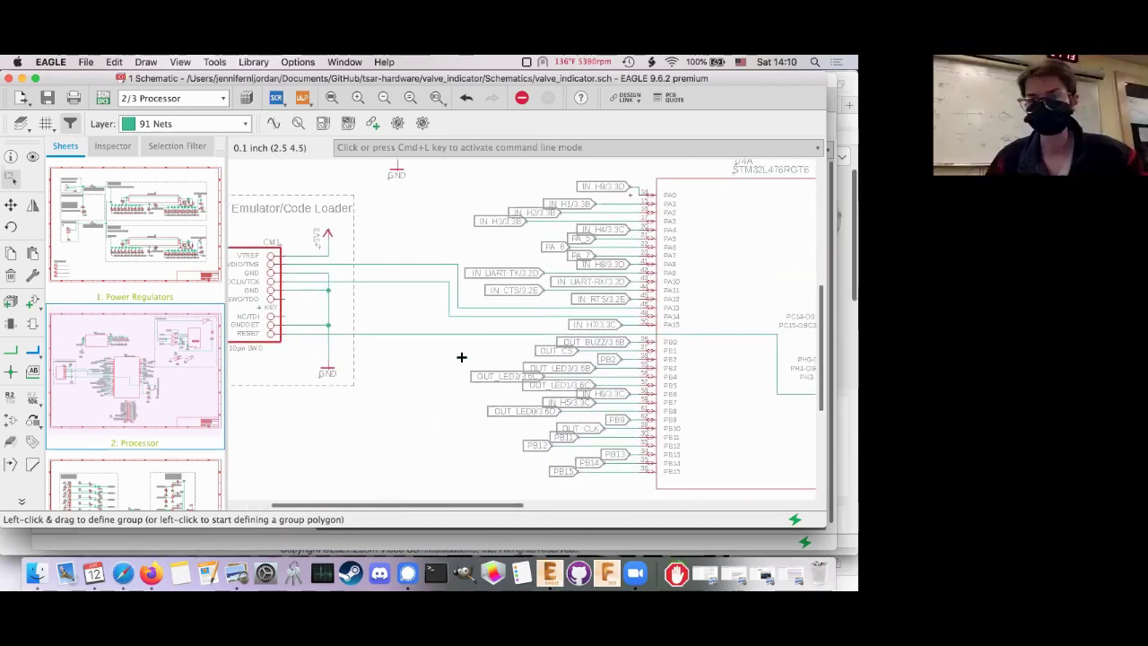
Return to header JP2 below the processor and view it in the context of the whole Processor sheet
scroll(351, 375, down, 4)
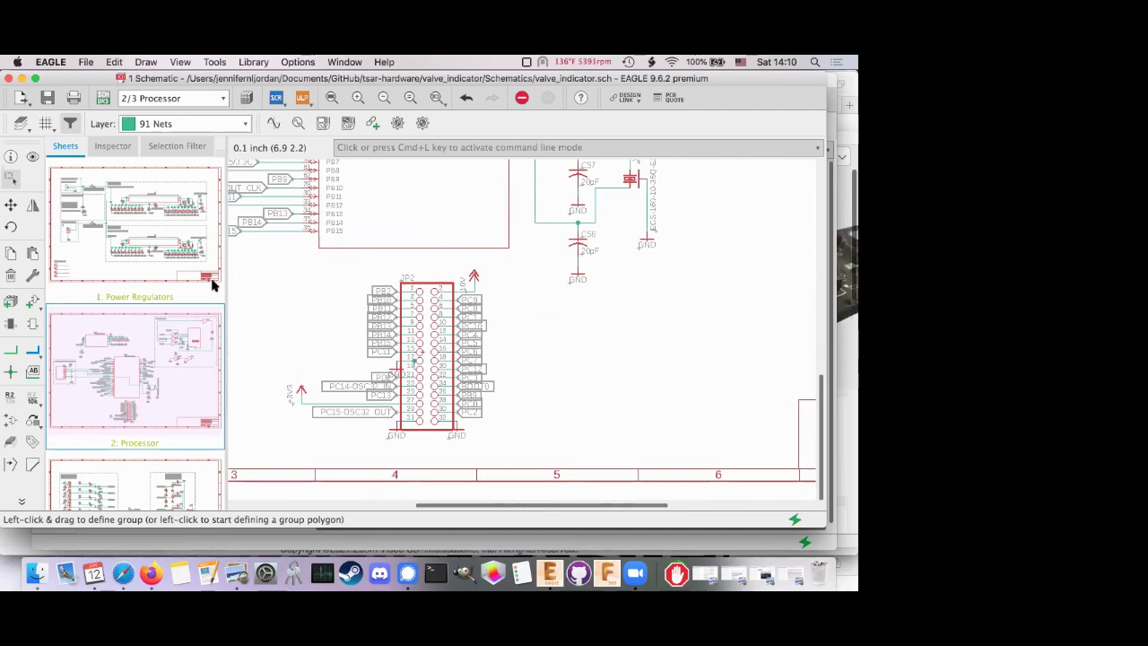
scroll(213, 285, down, 3)
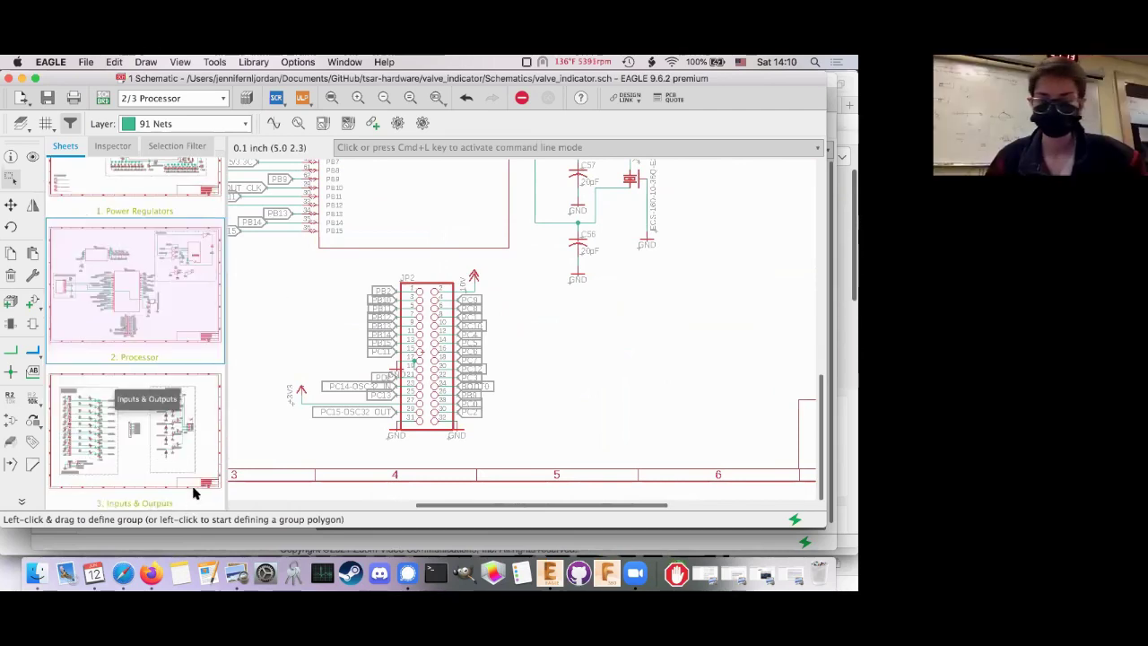
scroll(421, 355, down, 3)
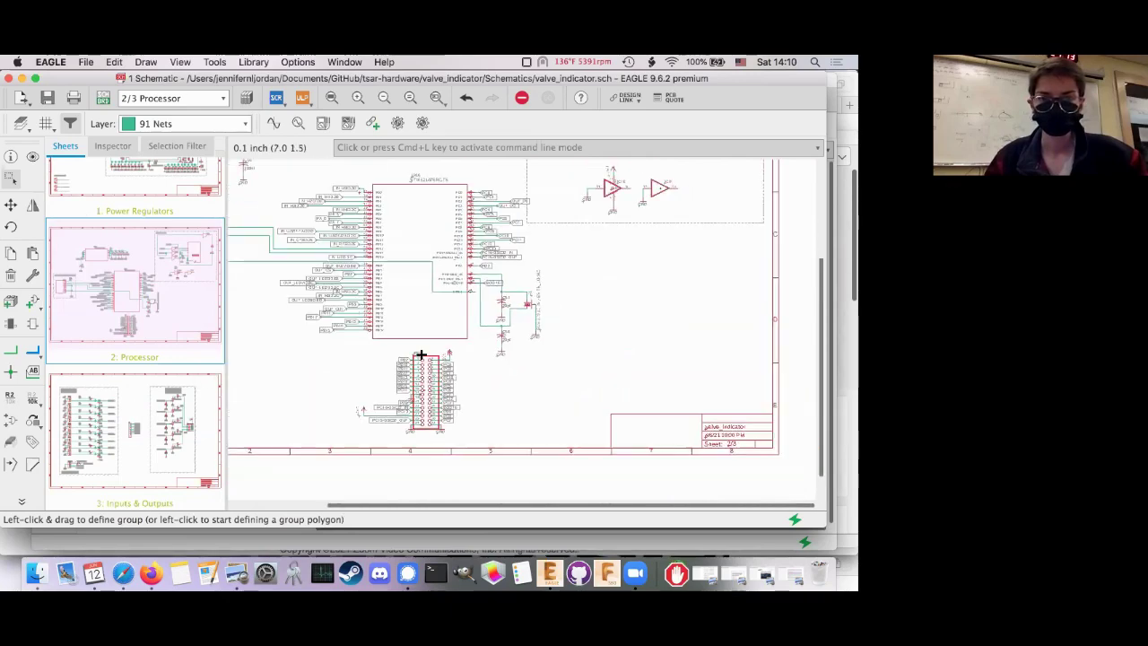
Open the Inputs & Outputs sheet and examine hall effect sensor inputs HES1 to HES9 with their 10k resistors and 4.7nF capacitors
click(121, 445)
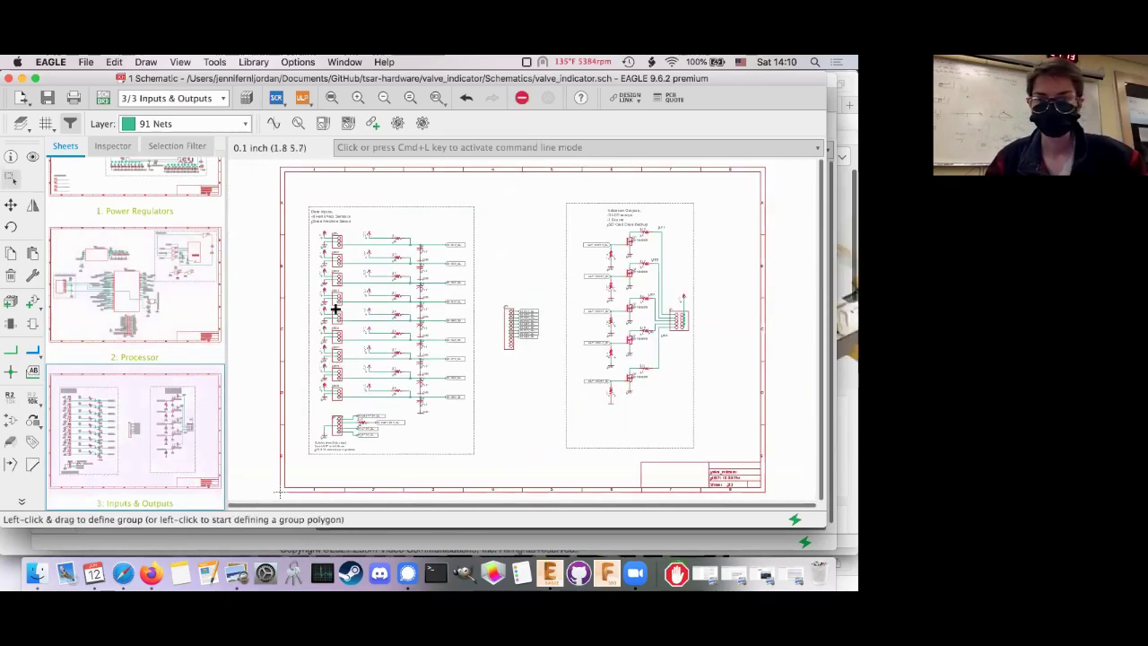
scroll(335, 309, up, 5)
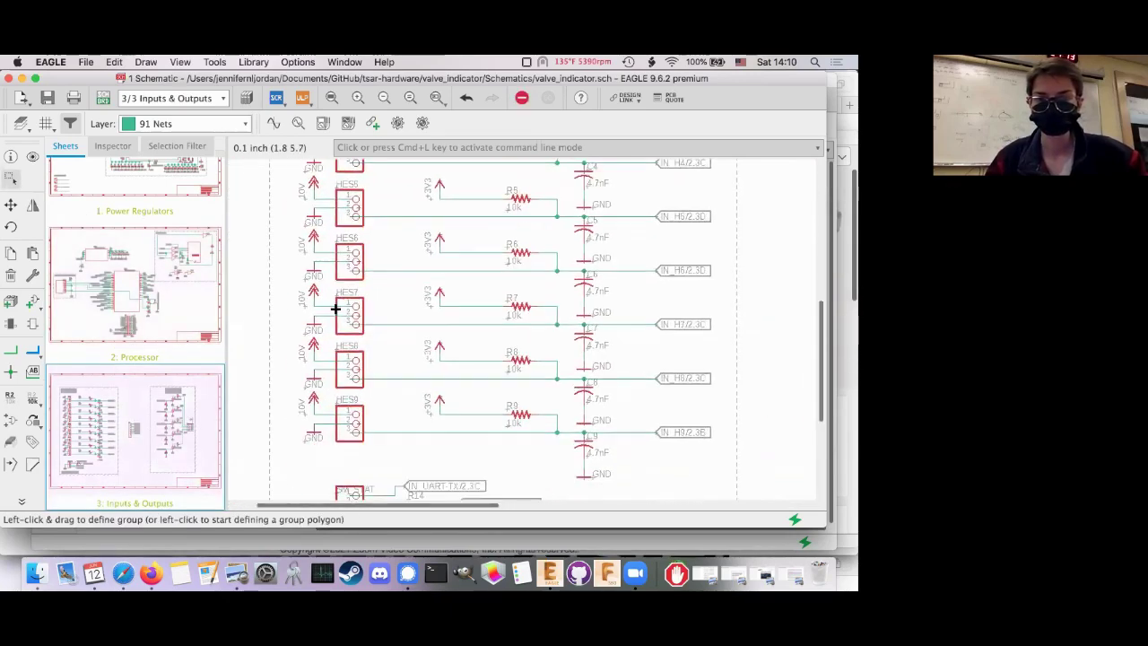
scroll(335, 310, down, 5)
scroll(335, 310, up, 15)
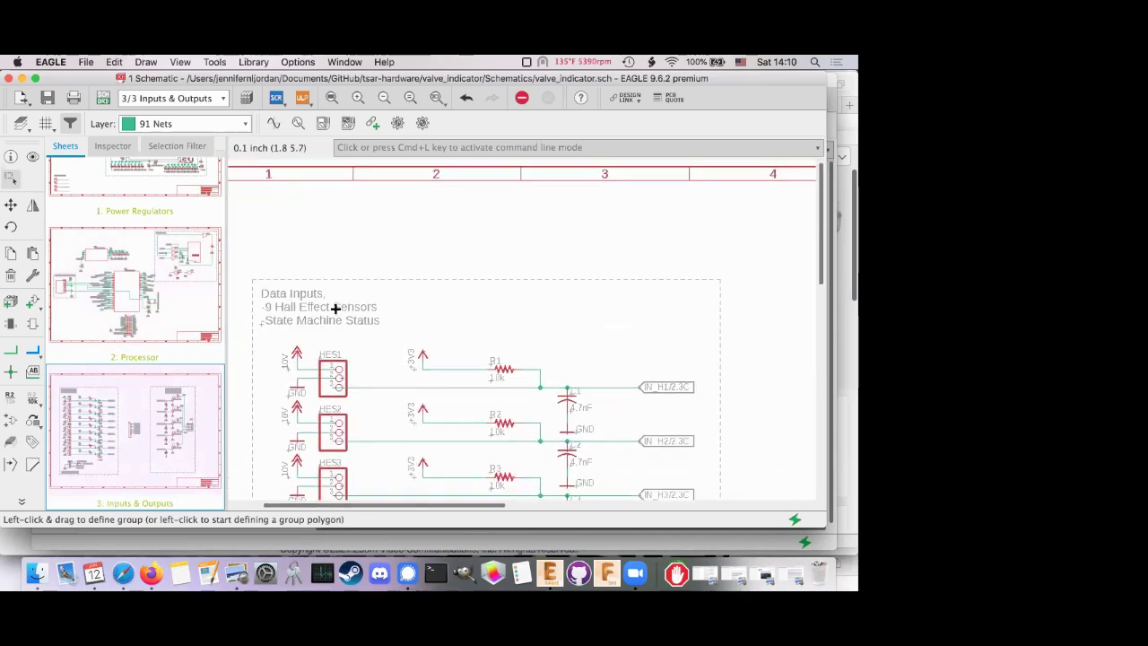
scroll(335, 308, down, 10)
scroll(335, 309, up, 6)
scroll(451, 189, down, 2)
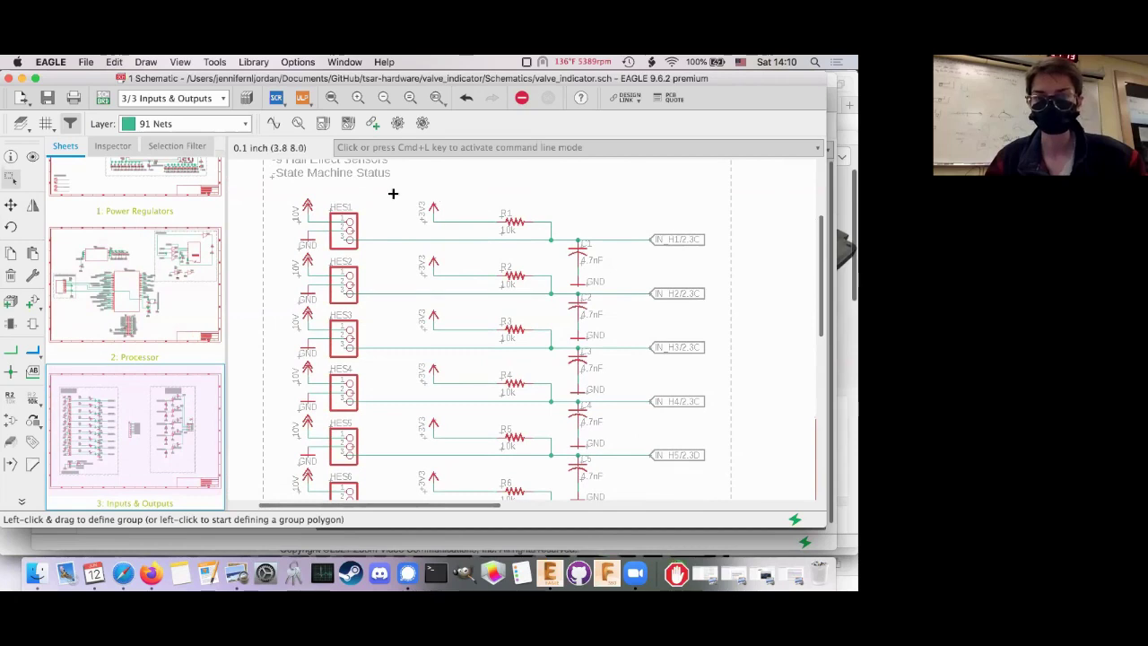
scroll(392, 193, up, 1)
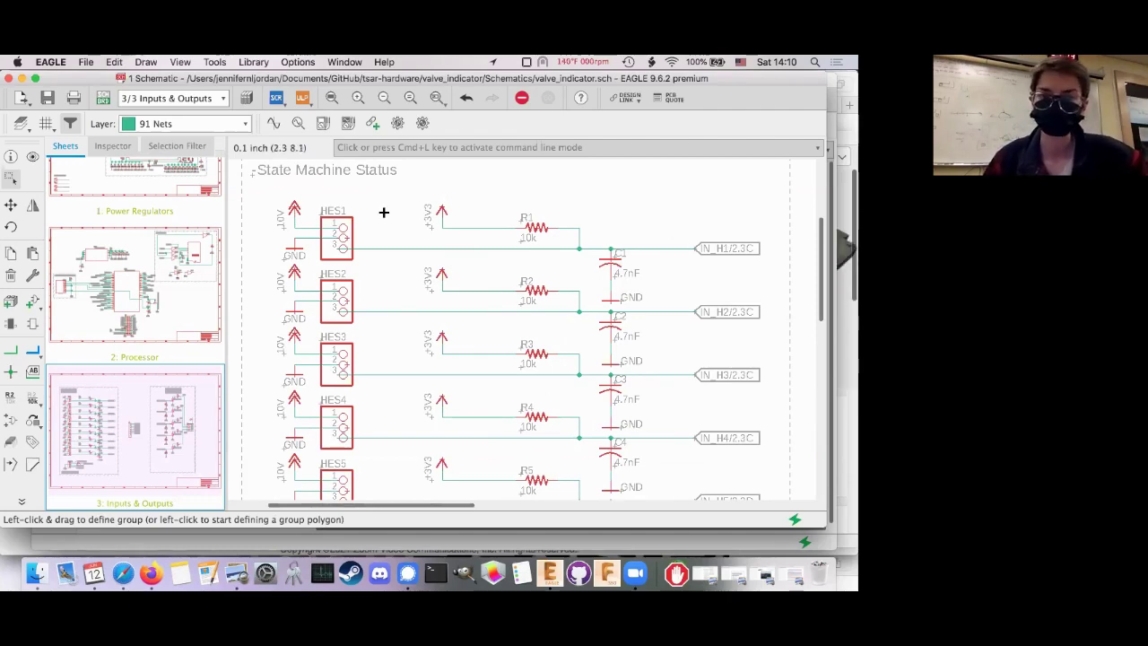
scroll(498, 234, down, 10)
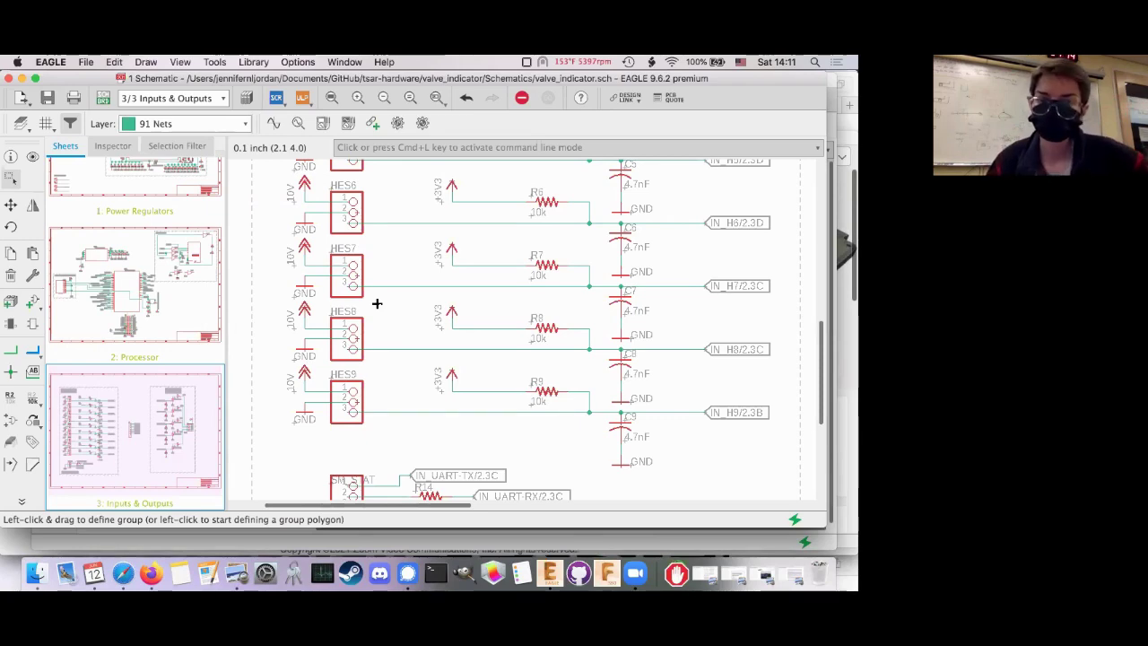
Examine the State Machine Status input connector SM_STAT and its UART, CTS and RTS lines below the sensor inputs
scroll(377, 303, down, 5)
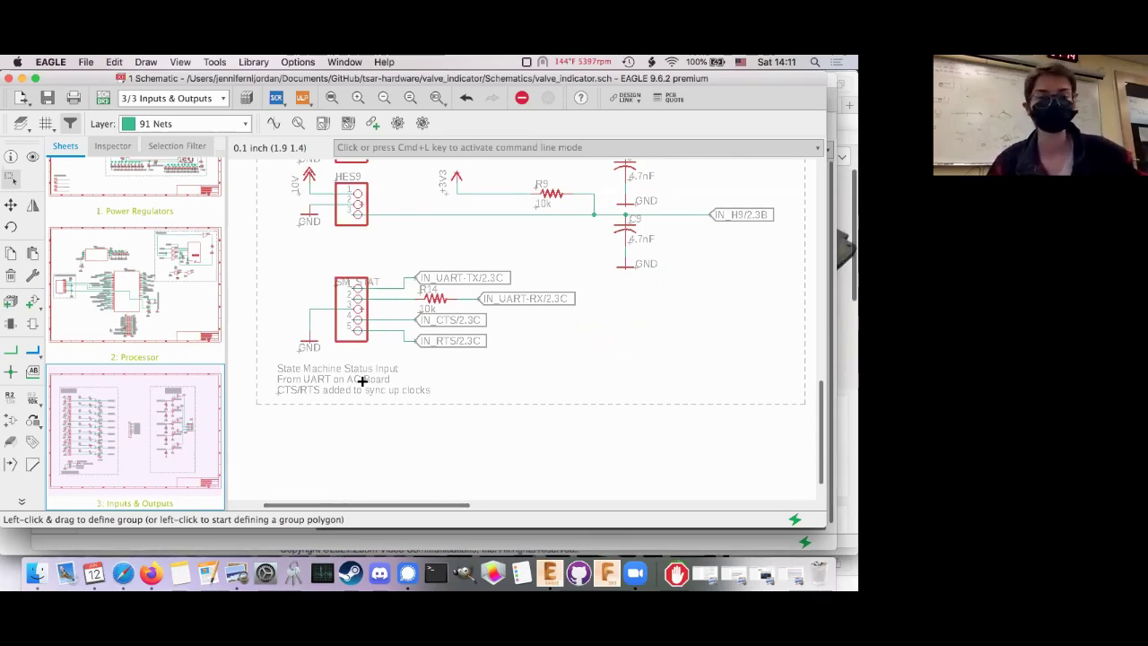
scroll(361, 381, up, 2)
scroll(362, 380, right, 2)
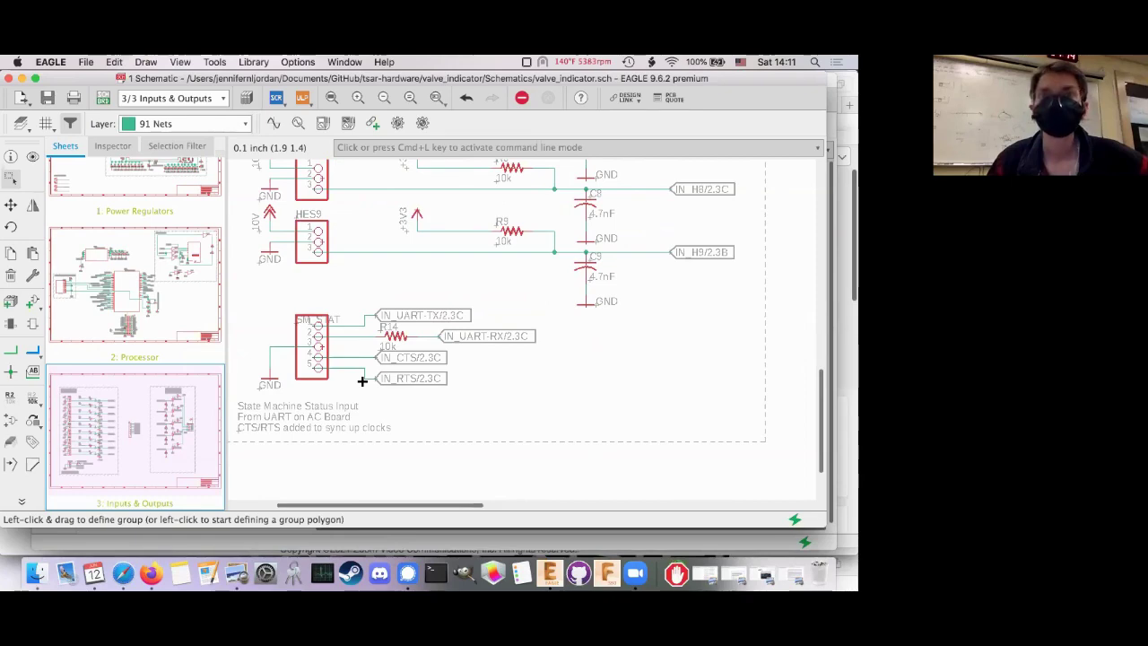
Inspect the indication outputs' PMV45EN2R driver circuits down to OUT_LED0 and their connections to header JP1
scroll(362, 381, right, 5)
scroll(363, 381, up, 5)
scroll(362, 381, right, 5)
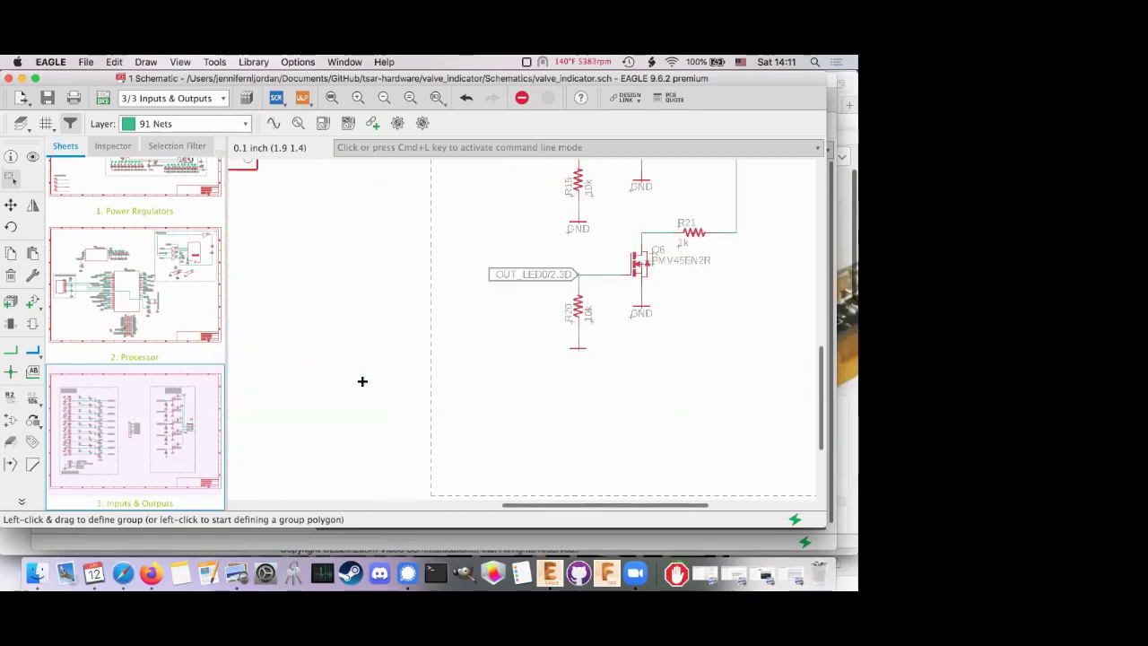
scroll(362, 381, up, 8)
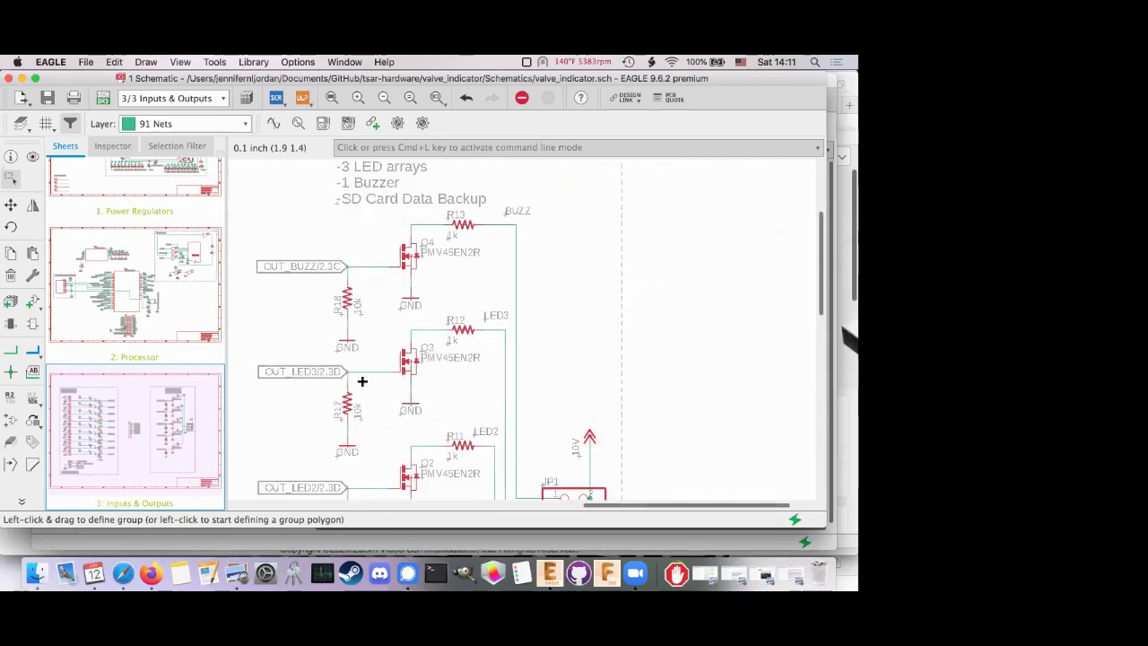
scroll(362, 381, down, 15)
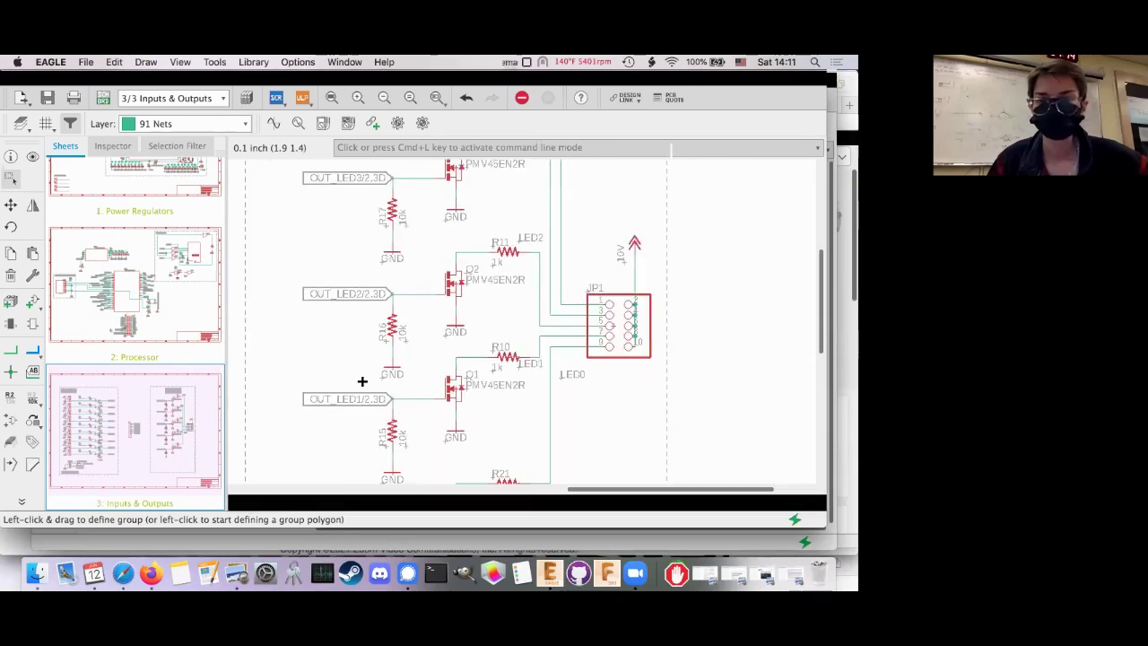
scroll(362, 381, up, 2)
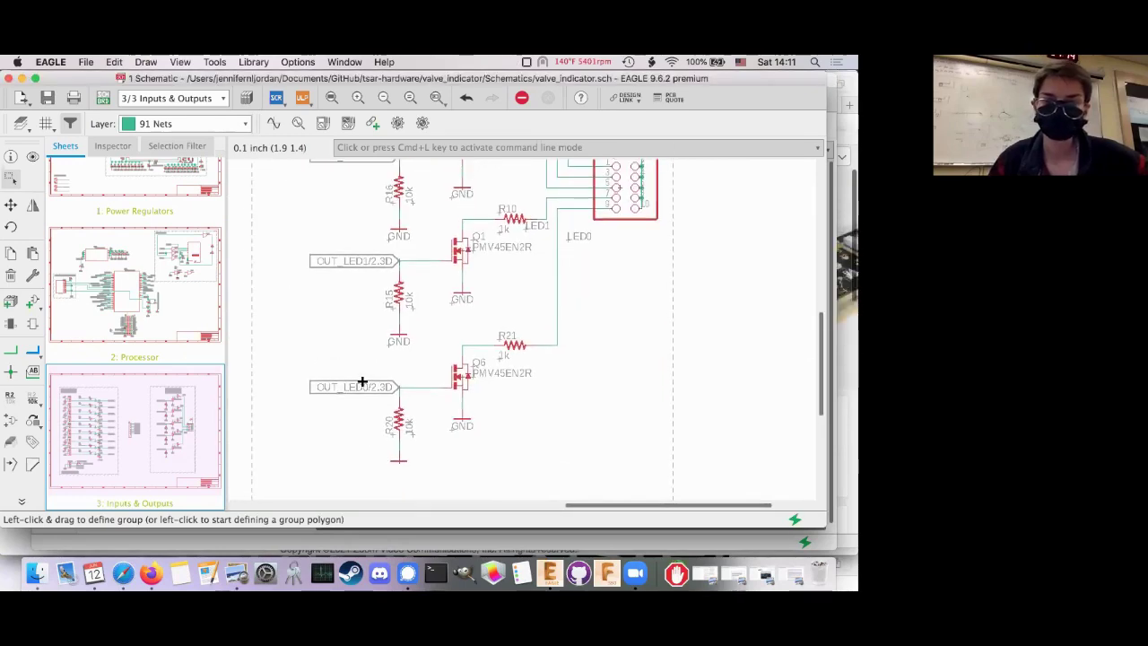
scroll(332, 246, down, 3)
scroll(355, 423, up, 3)
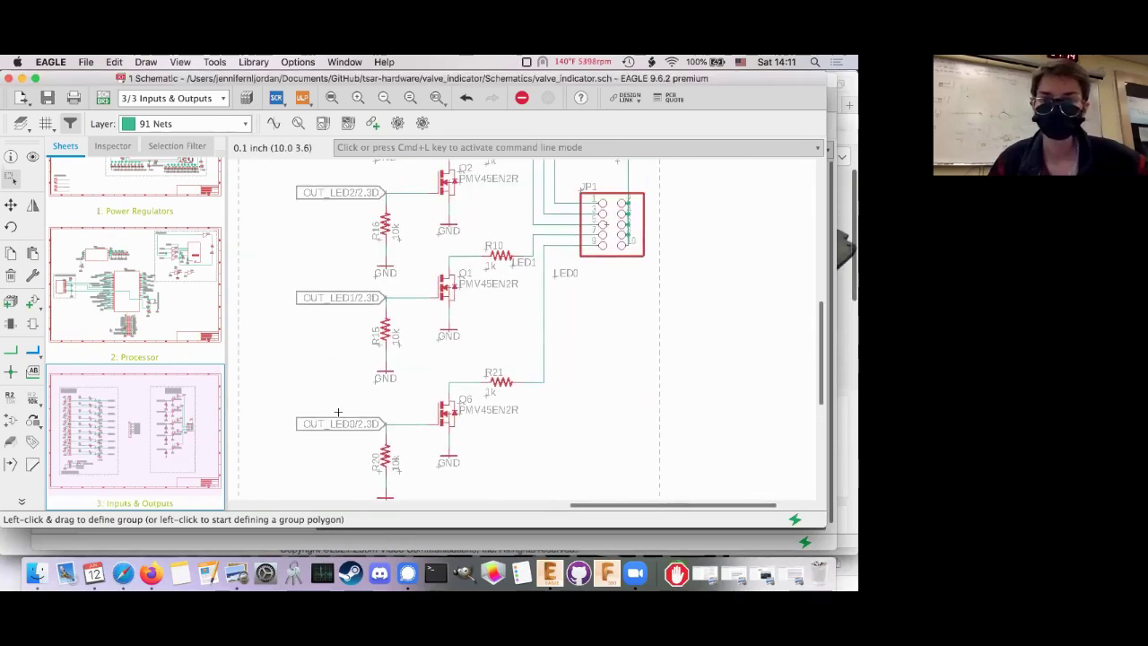
Examine the buzzer driver circuit from OUT_BUZZ through Q4 and R13, together with the neighbouring LED3 driver
scroll(338, 411, up, 10)
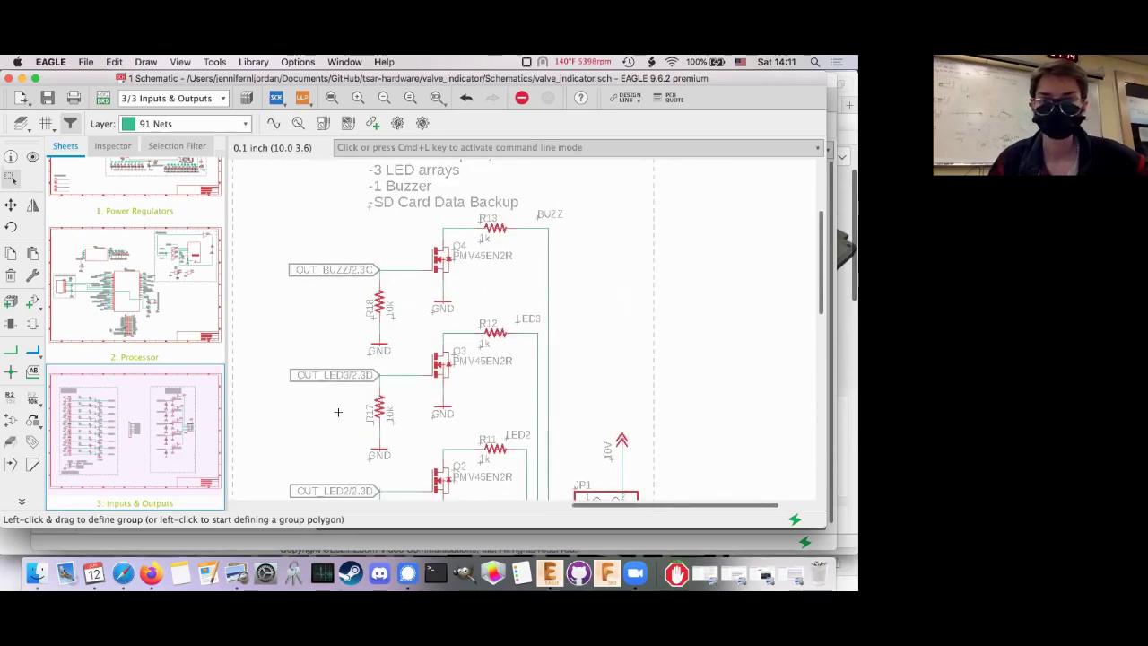
scroll(333, 359, up, 1)
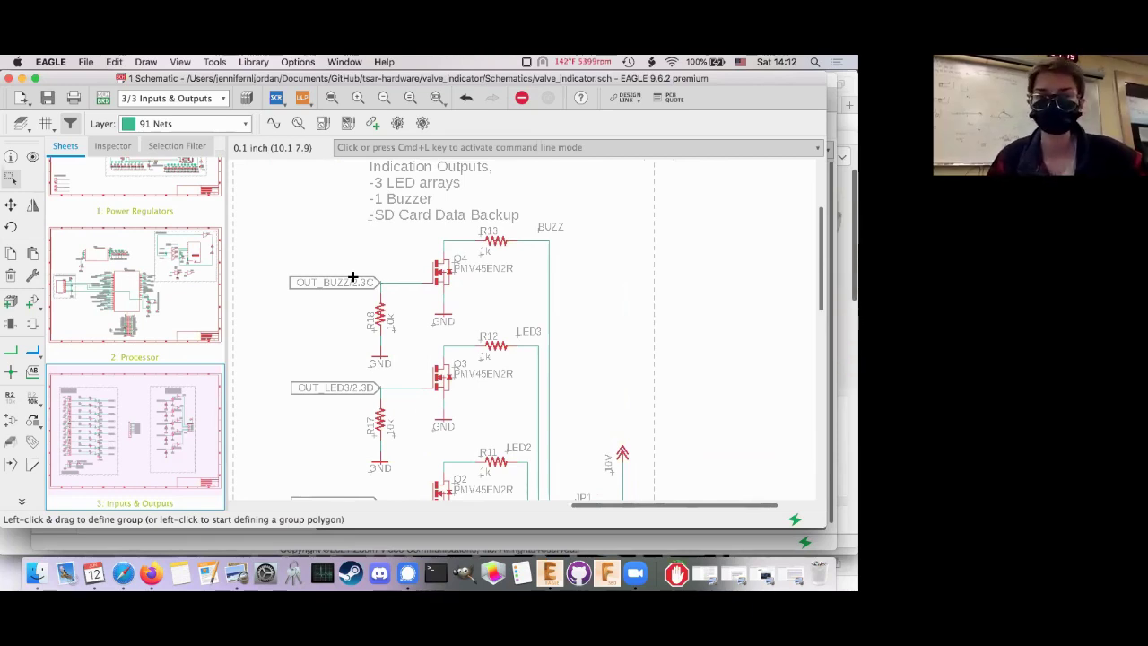
scroll(352, 277, down, 3)
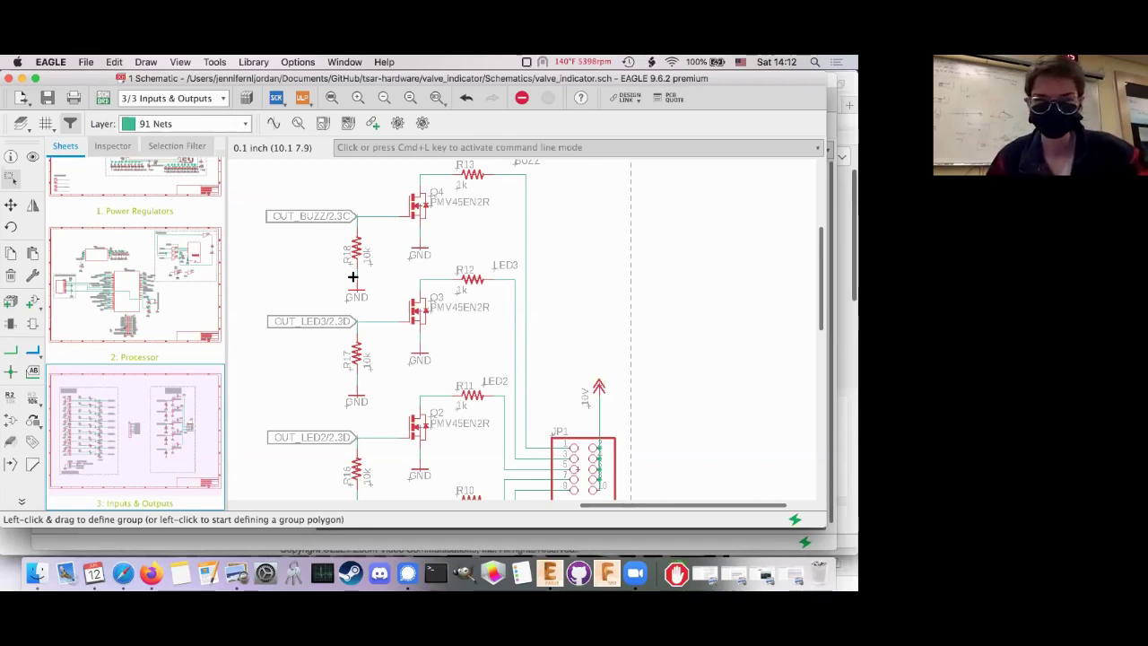
scroll(352, 277, up, 2)
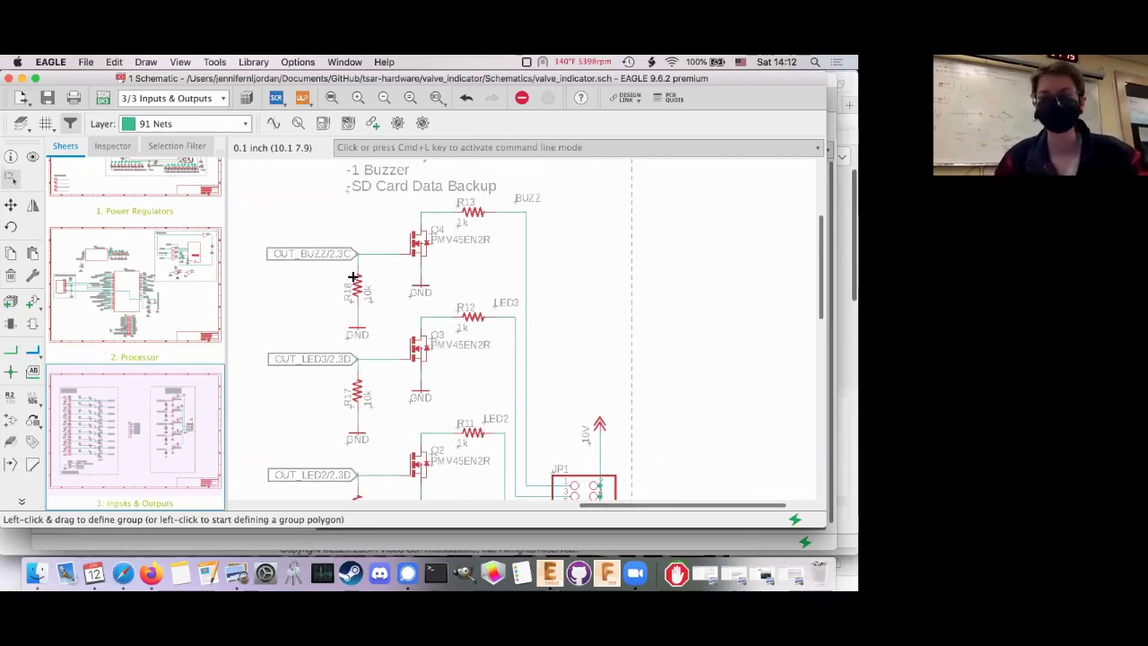
Switch to the valve_indicator.brd layout and inspect the hall effect connectors HES1 to HES9 along the board's upper and right edges
scroll(352, 277, down, 2)
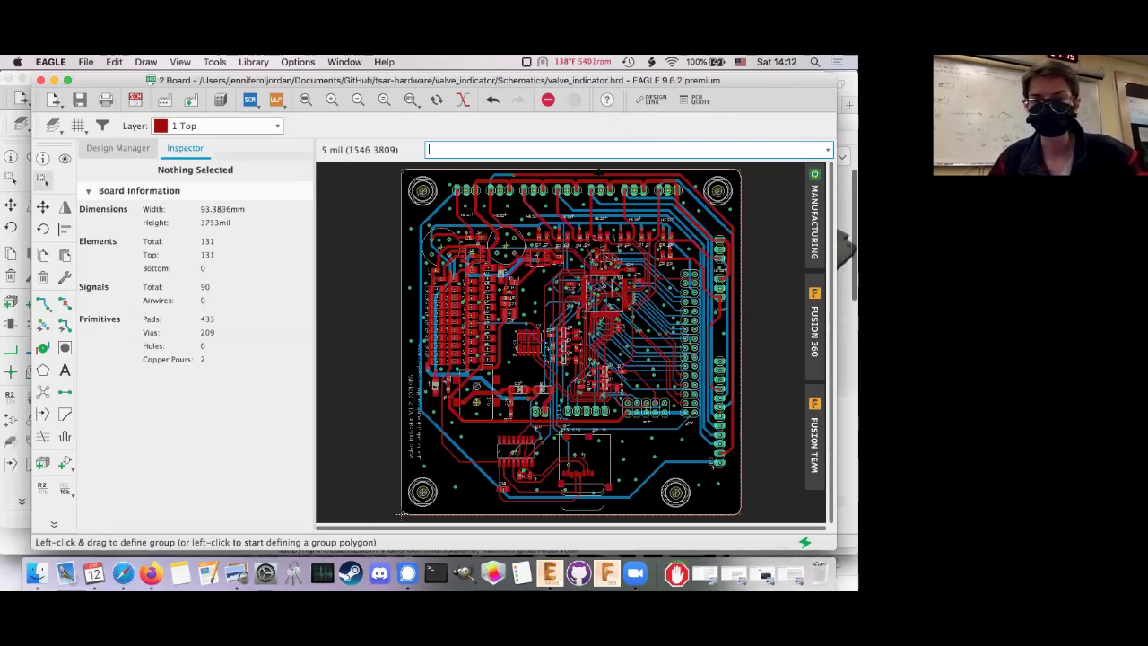
scroll(599, 175, up, 3)
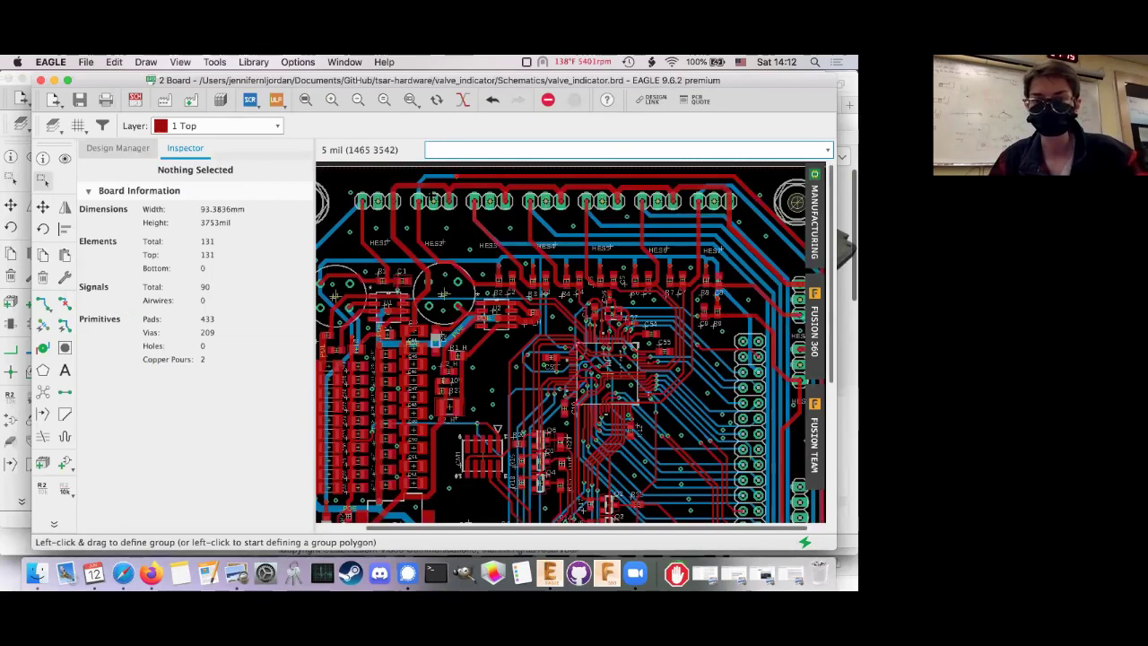
scroll(365, 262, up, 3)
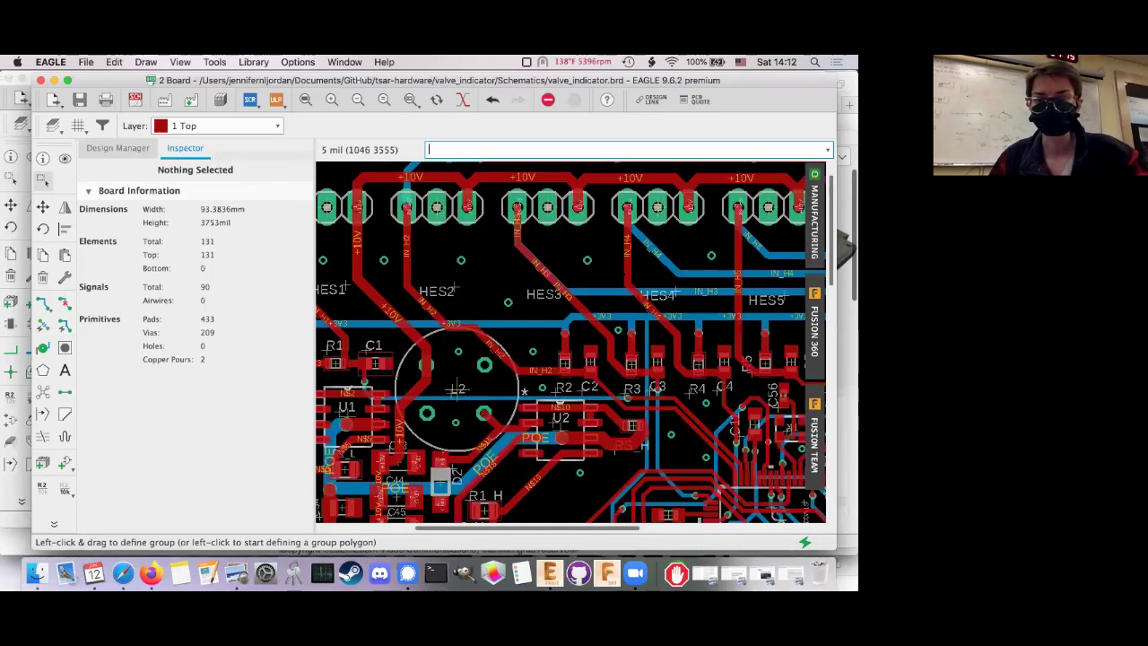
scroll(546, 288, down, 1)
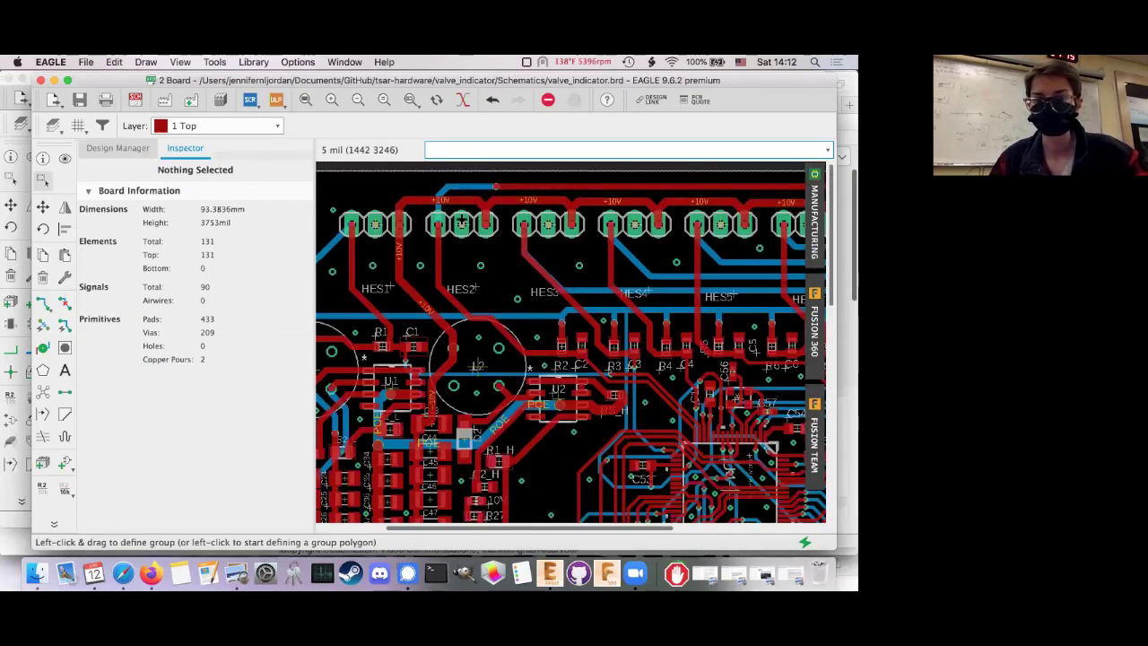
scroll(545, 290, down, 1)
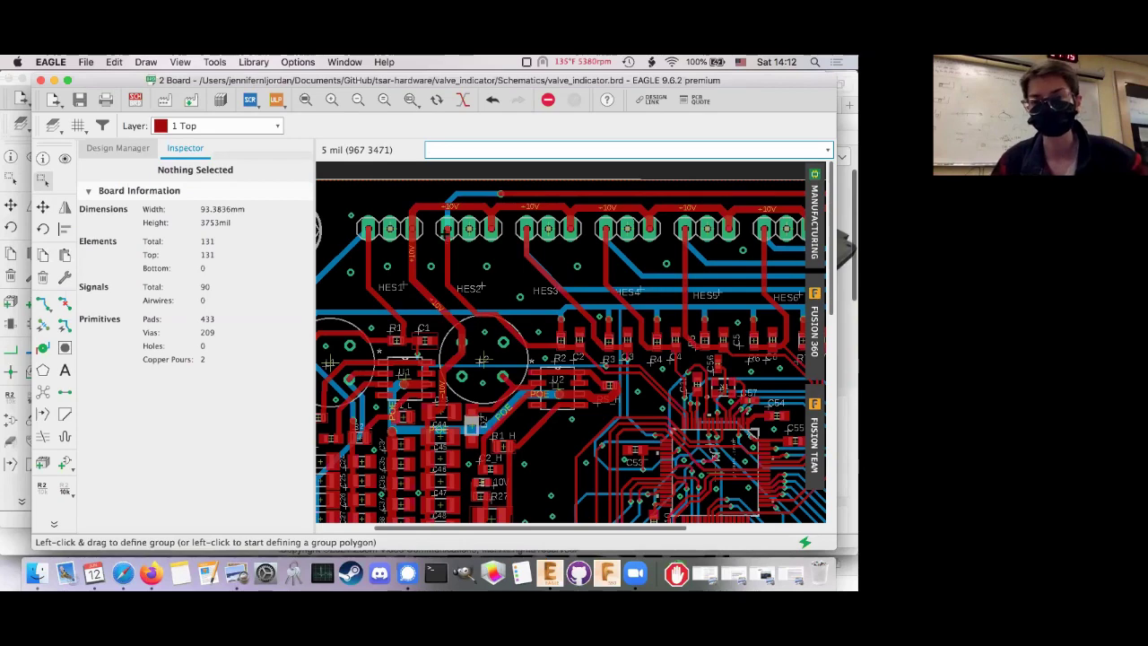
scroll(845, 290, down, 3)
scroll(845, 289, right, 5)
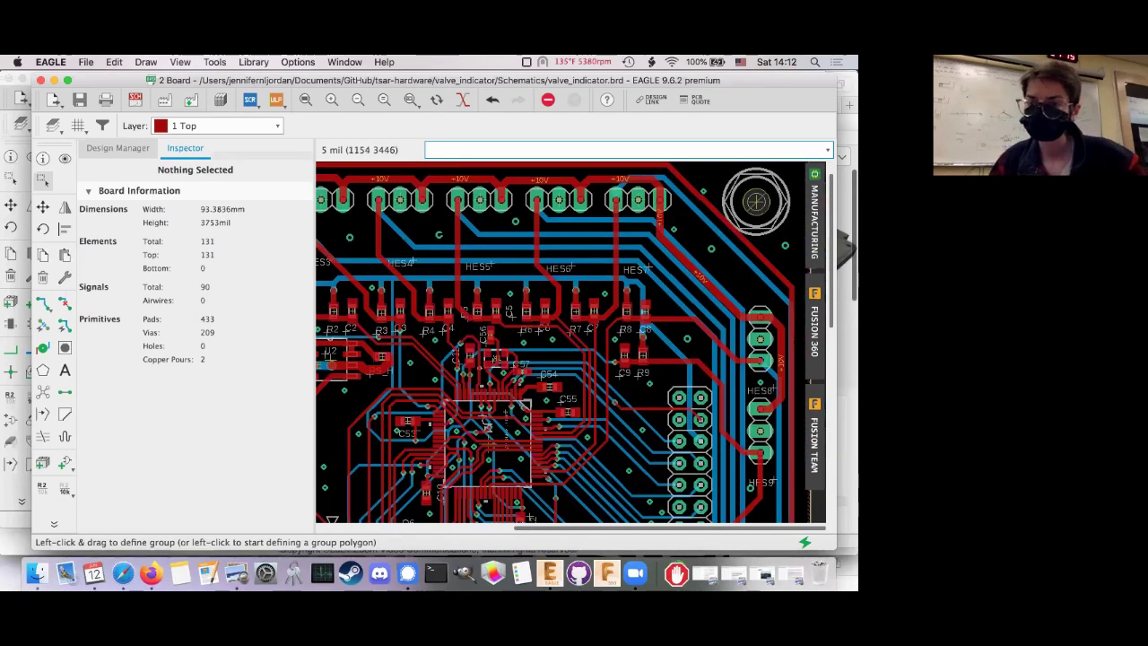
scroll(845, 290, down, 1)
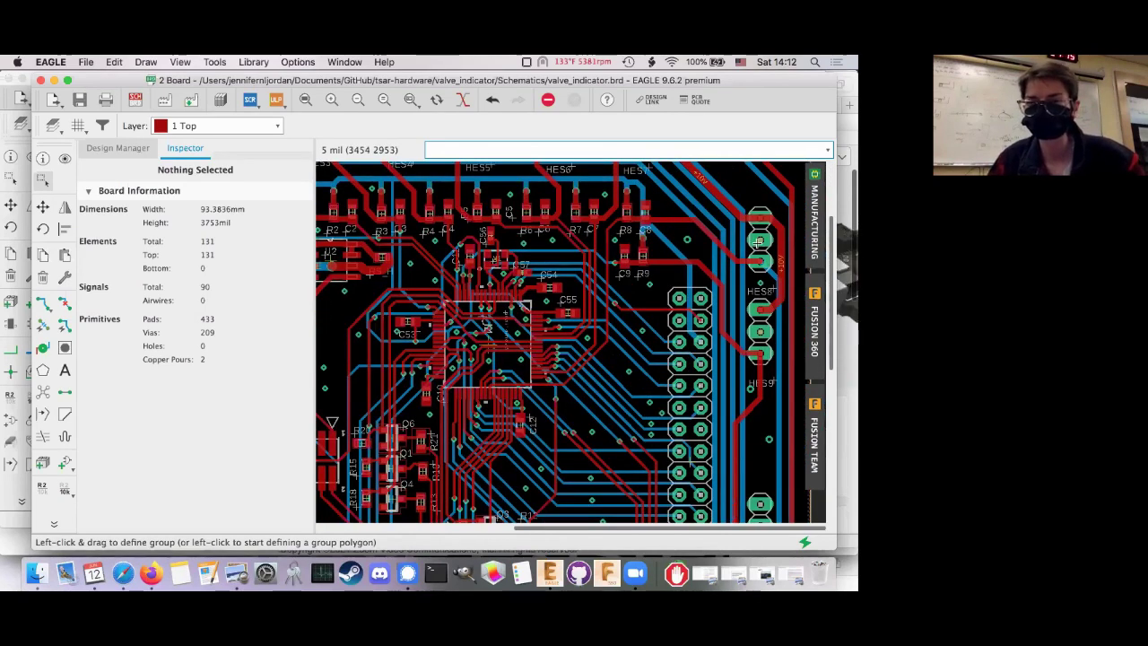
scroll(758, 240, up, 5)
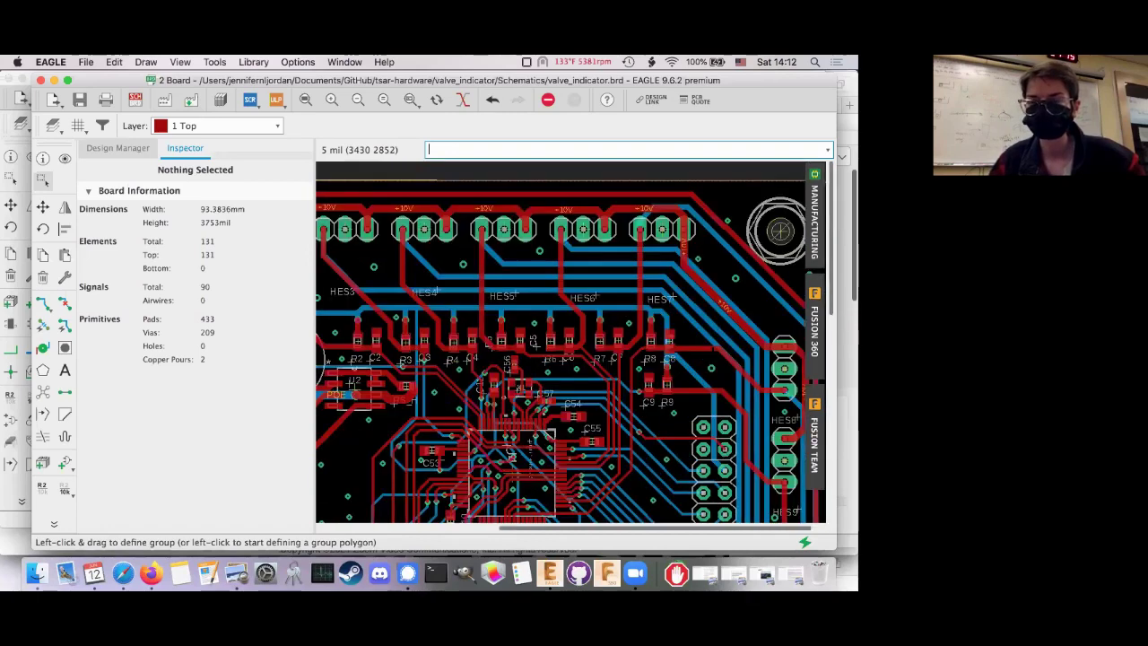
Examine headers JP1 and JP2 on the board and the routing between them and the processor
scroll(571, 342, down, 10)
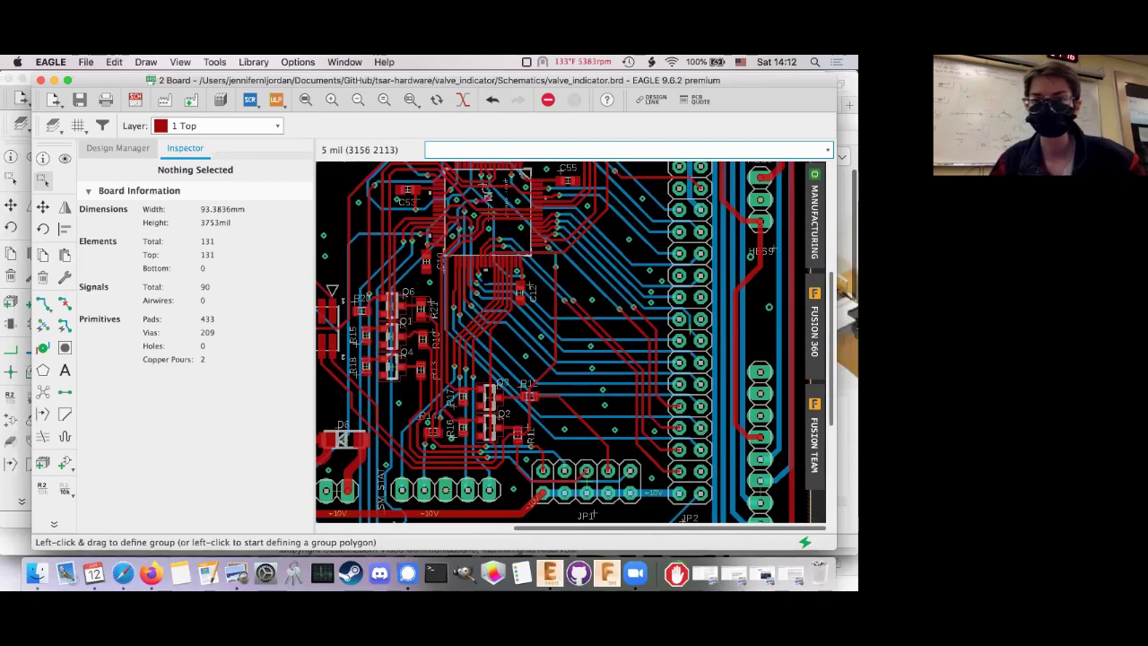
scroll(571, 342, down, 3)
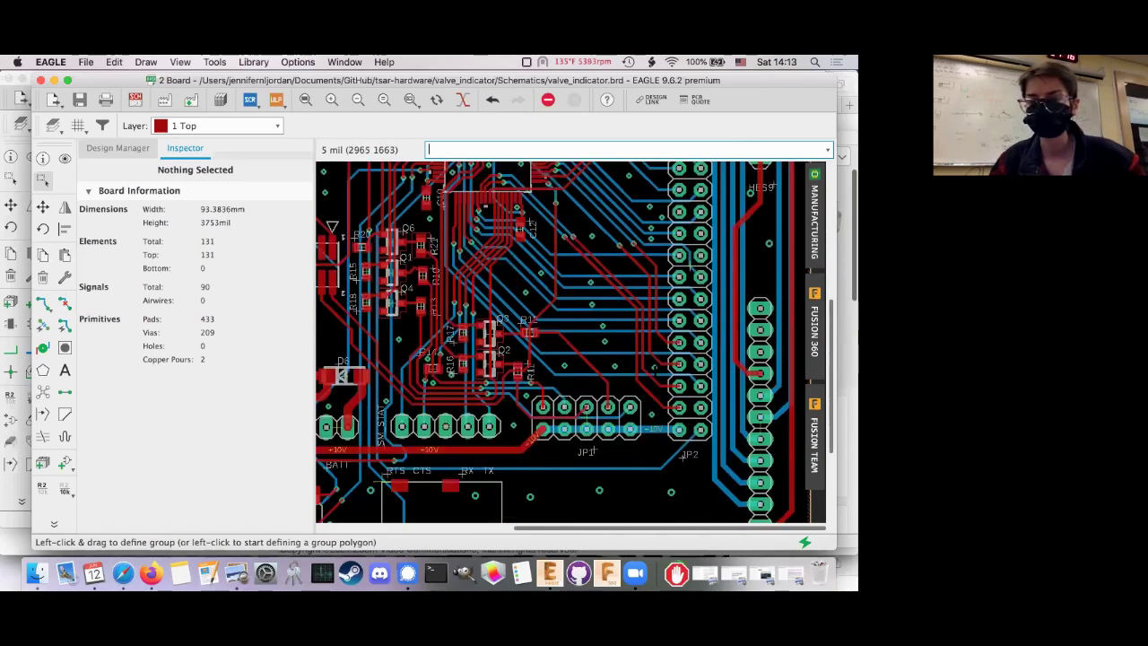
scroll(571, 342, up, 3)
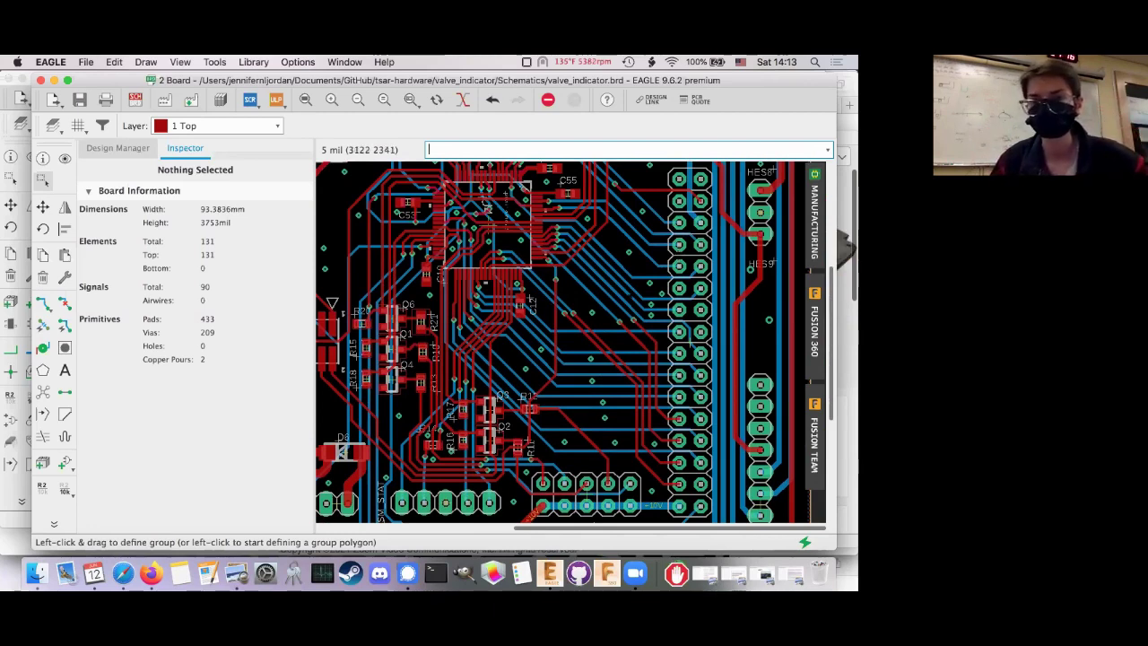
scroll(557, 341, down, 1)
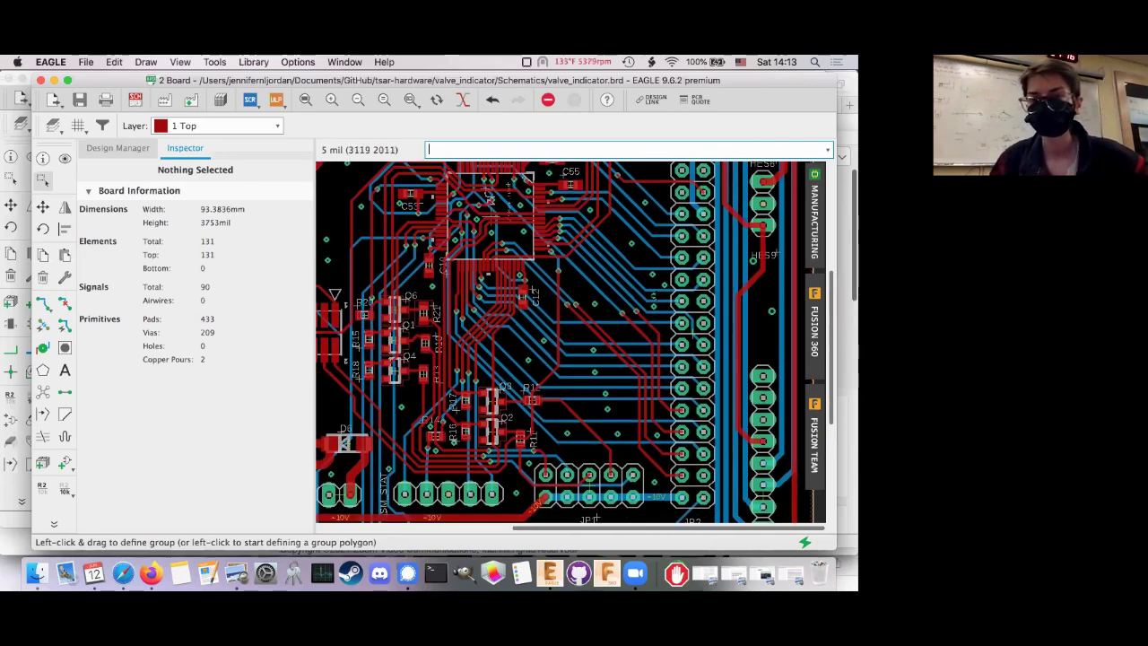
scroll(557, 342, up, 3)
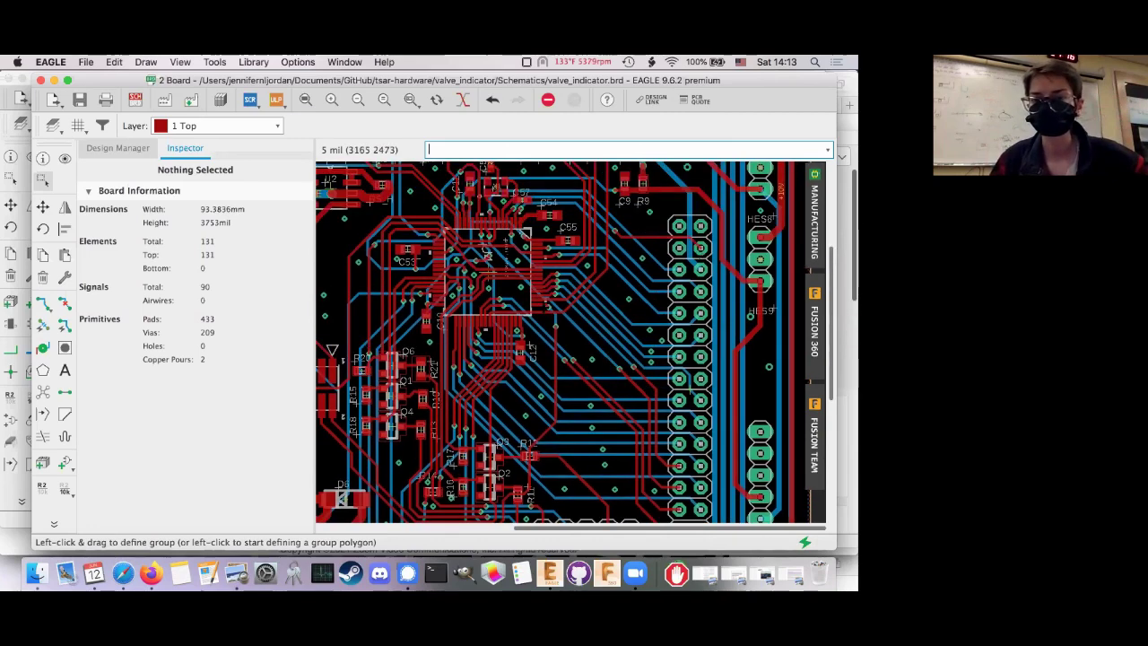
Select the PC0 trace on the bottom layer and follow it between the processor and its JP2 pin
scroll(408, 174, up, 5)
click(408, 174)
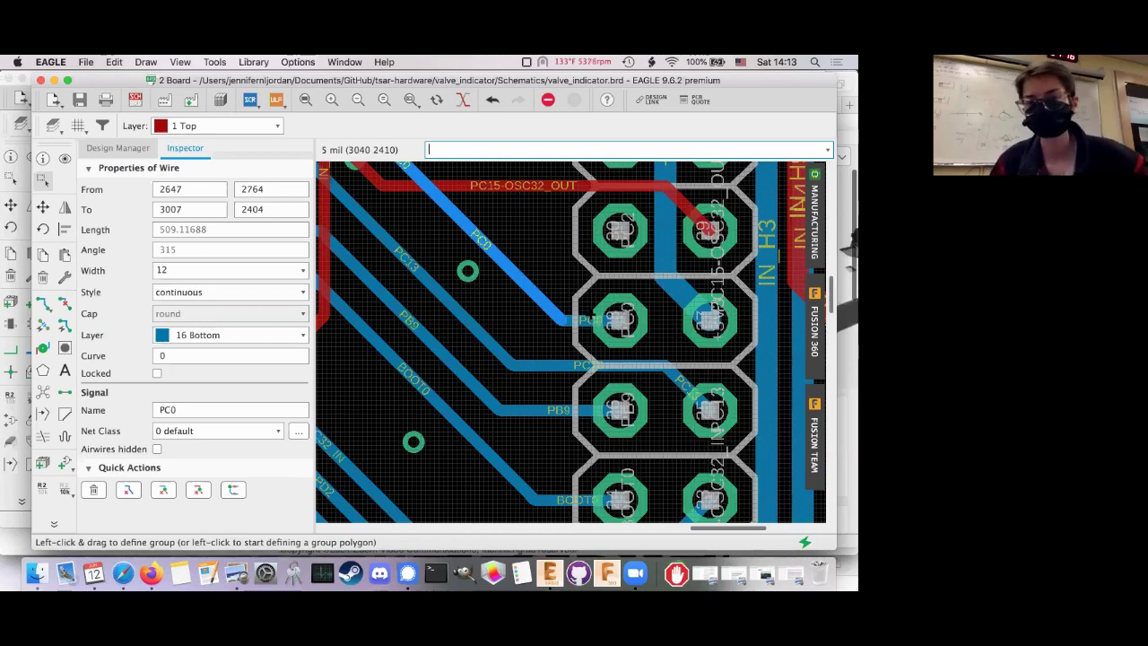
scroll(594, 315, down, 2)
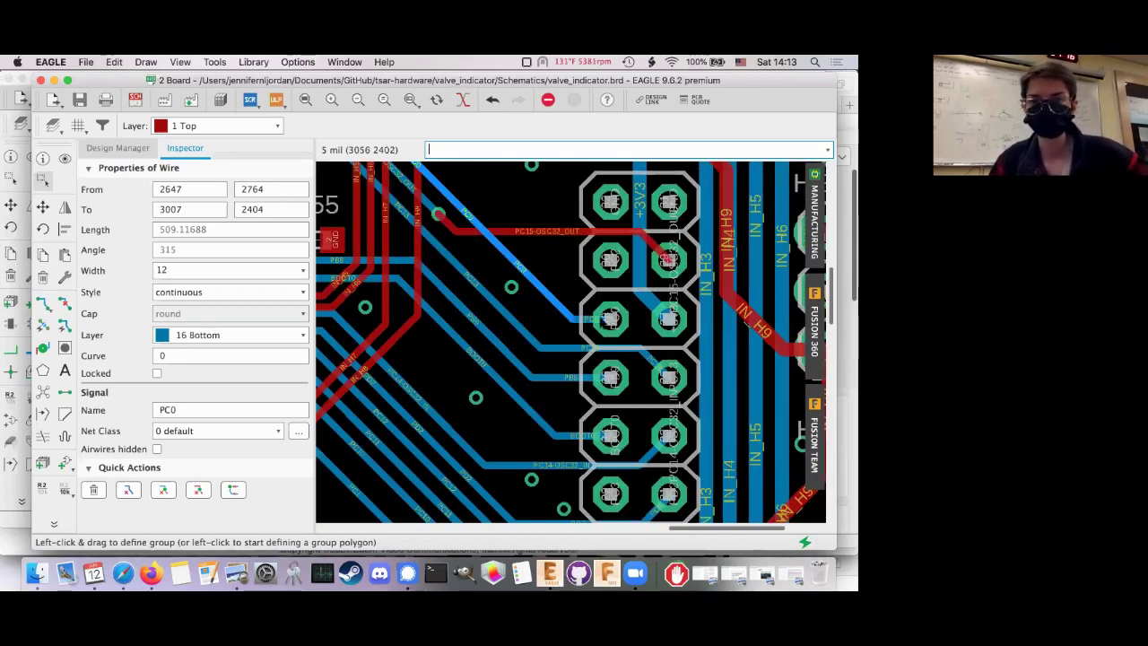
scroll(602, 315, down, 1)
scroll(565, 329, up, 1)
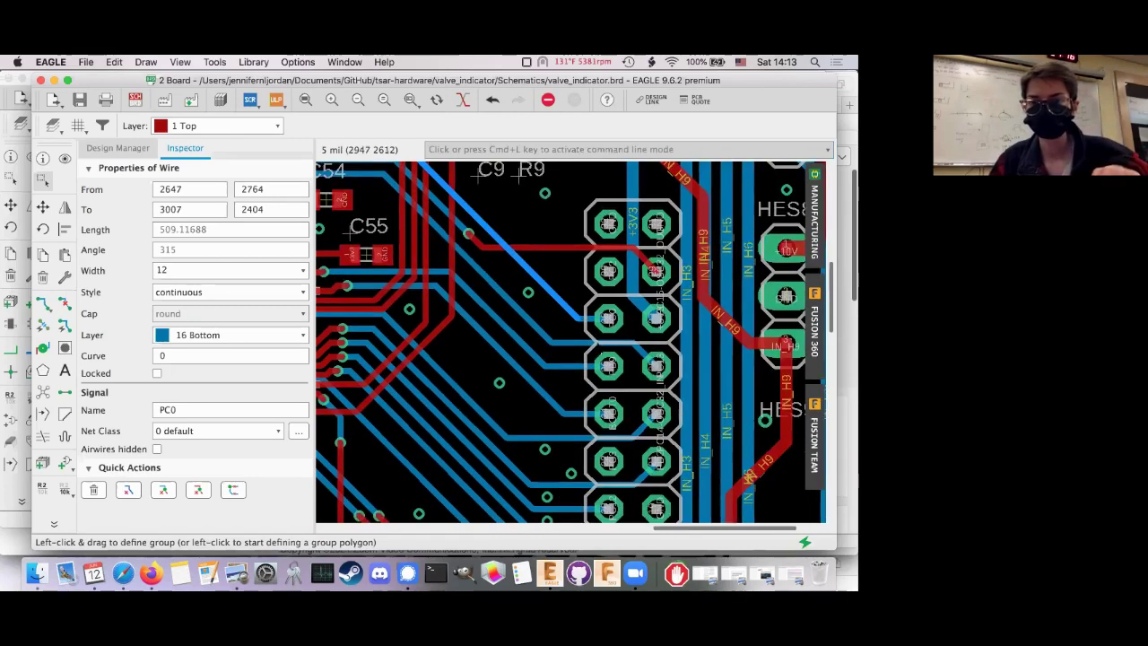
Inspect headers JP1, JP2 and JP3 on the board, together with the serial header and diodes D5 and D6 beside them
scroll(597, 344, down, 3)
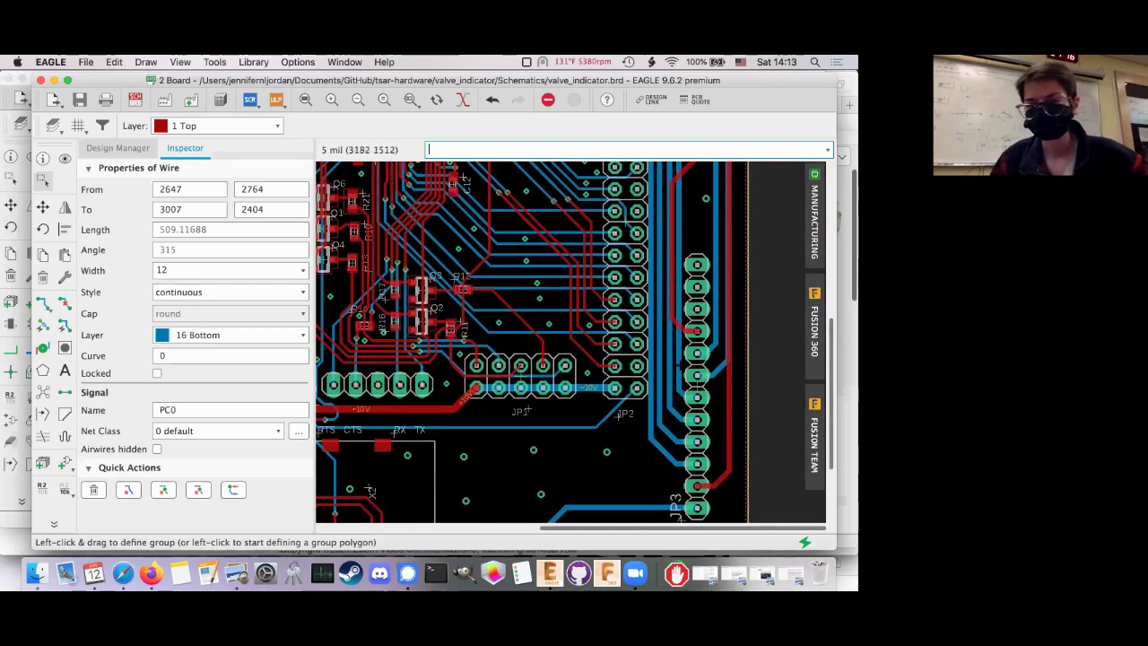
scroll(554, 341, down, 5)
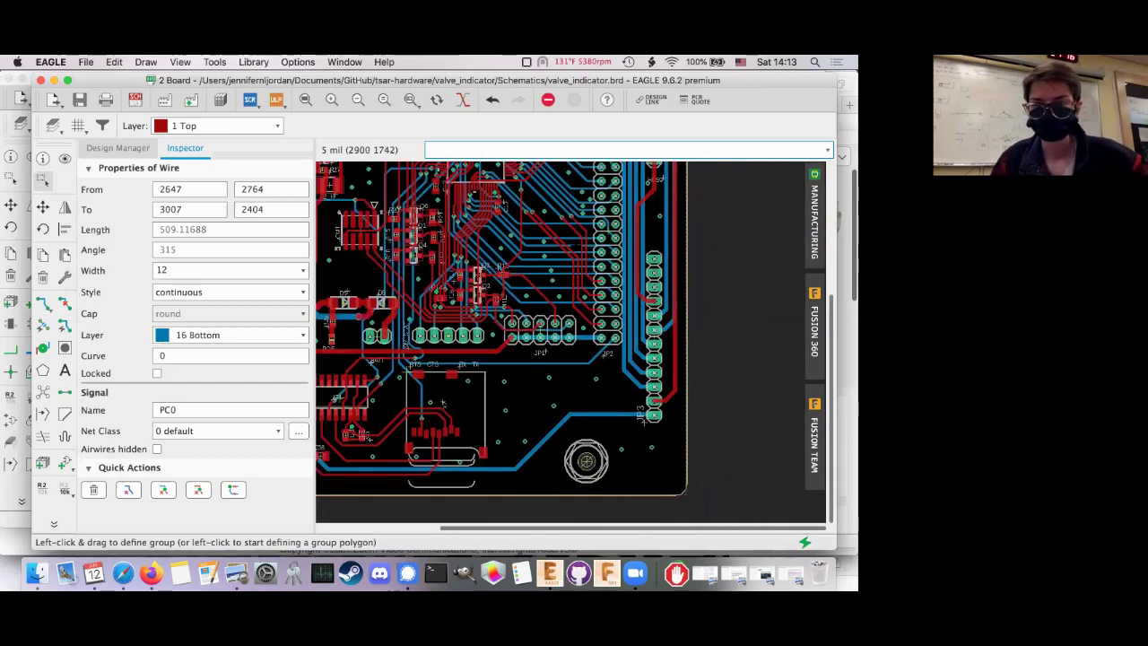
scroll(495, 340, up, 3)
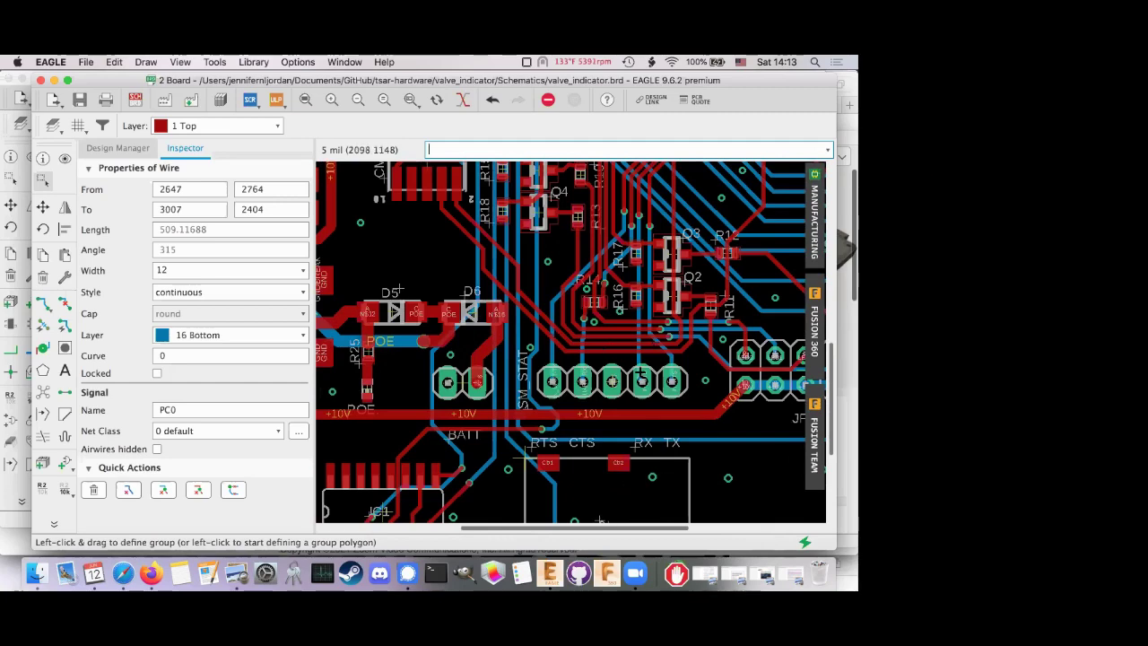
scroll(570, 340, right, 5)
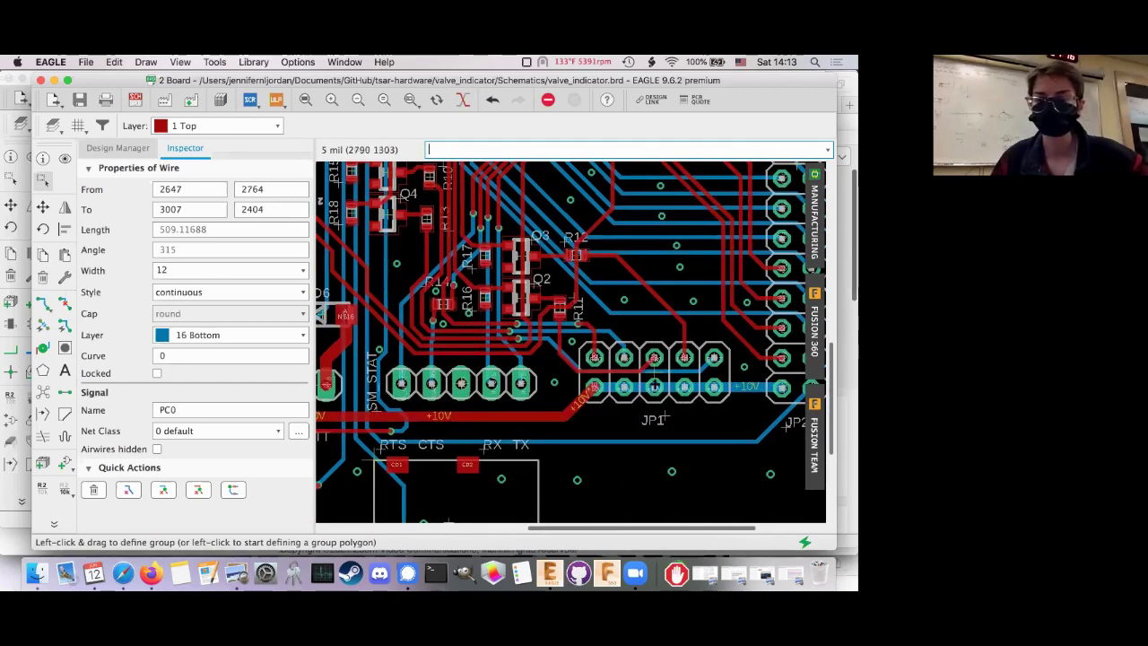
Examine IC1, connector X2 and the traces between them near the board's lower edge
scroll(570, 340, down, 5)
scroll(570, 341, left, 4)
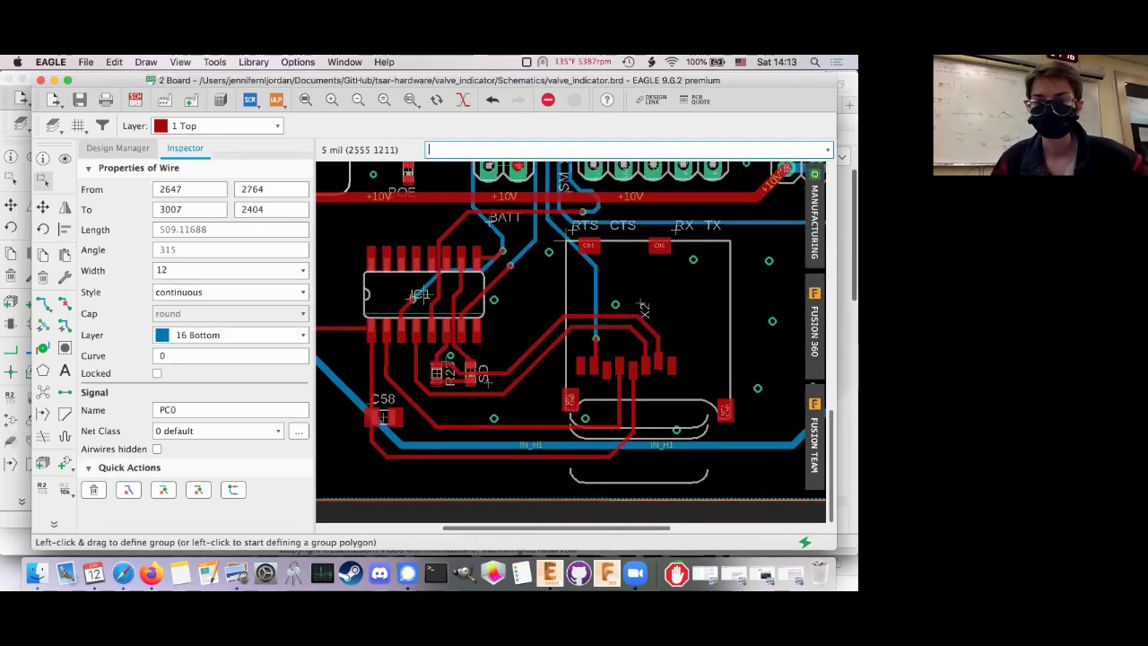
scroll(570, 341, left, 2)
scroll(570, 341, up, 1)
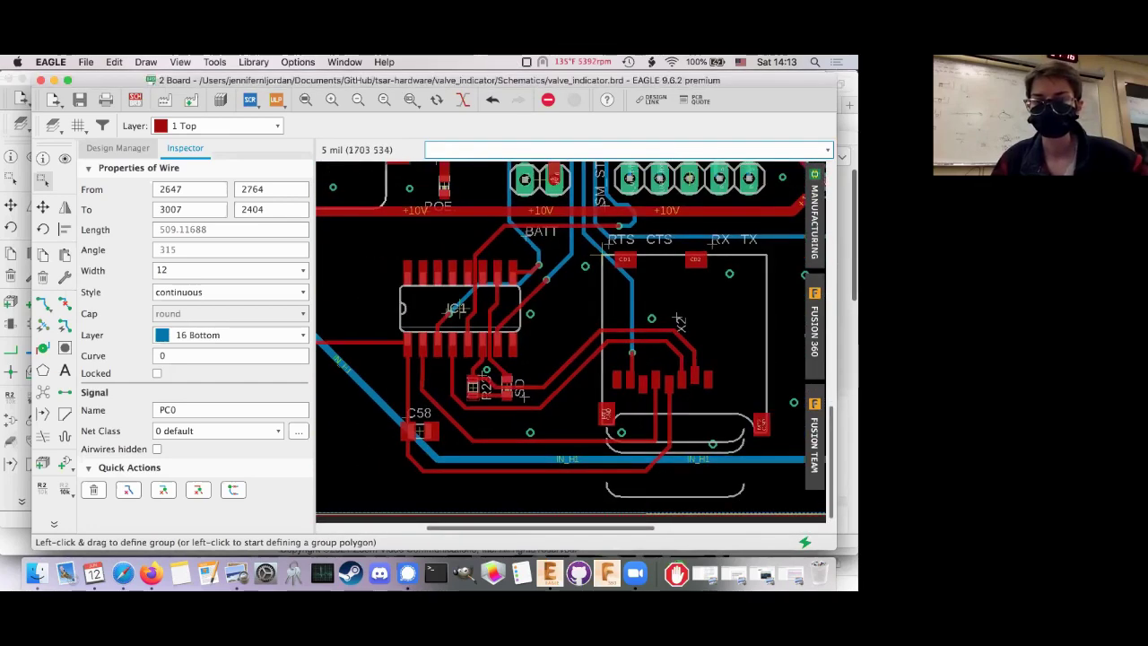
scroll(678, 321, down, 3)
scroll(686, 415, up, 1)
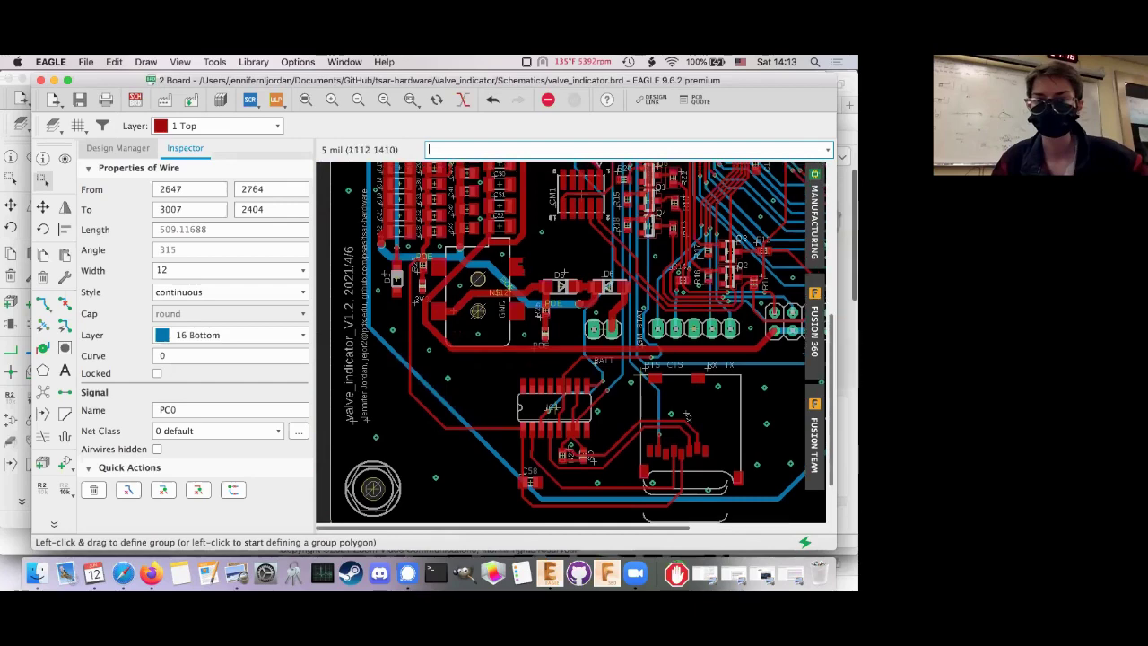
scroll(571, 343, right, 3)
scroll(572, 342, down, 1)
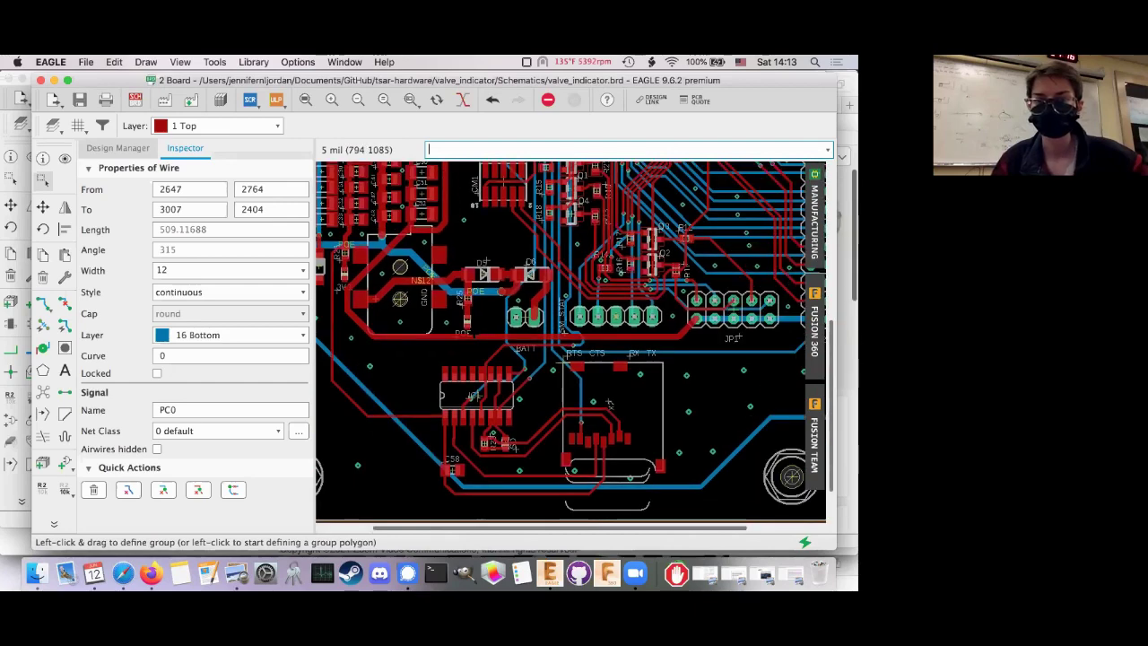
Inspect connector CM1 and the neighbouring transistors Q6, Q1 and Q4, and return to an overview of the board
scroll(571, 341, up, 4)
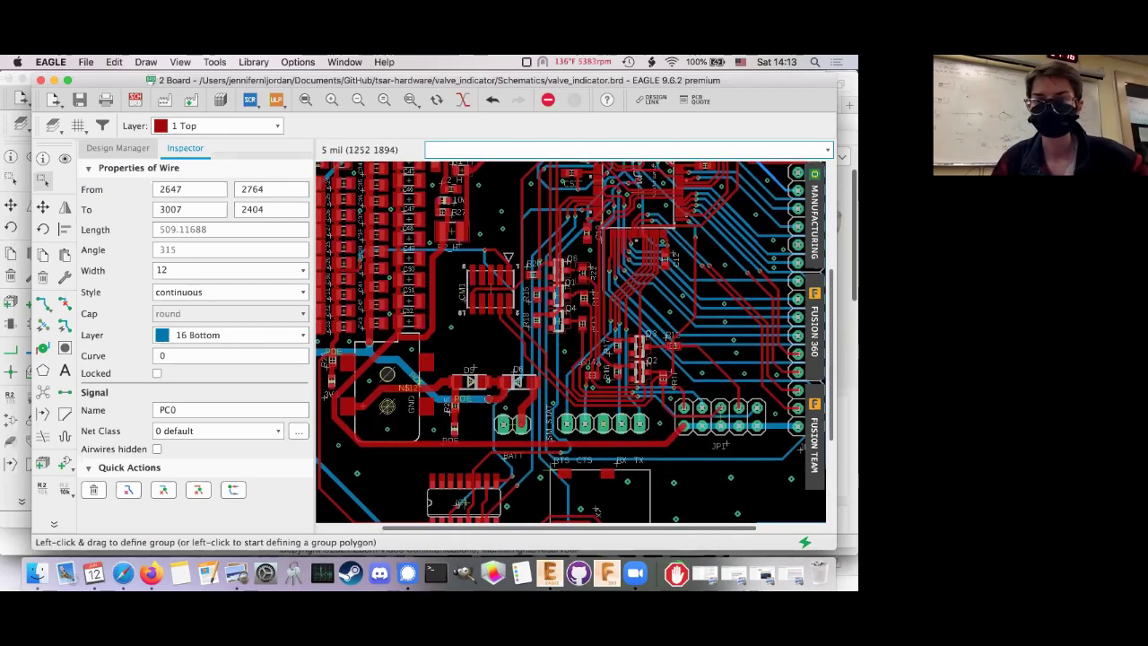
scroll(455, 303, up, 3)
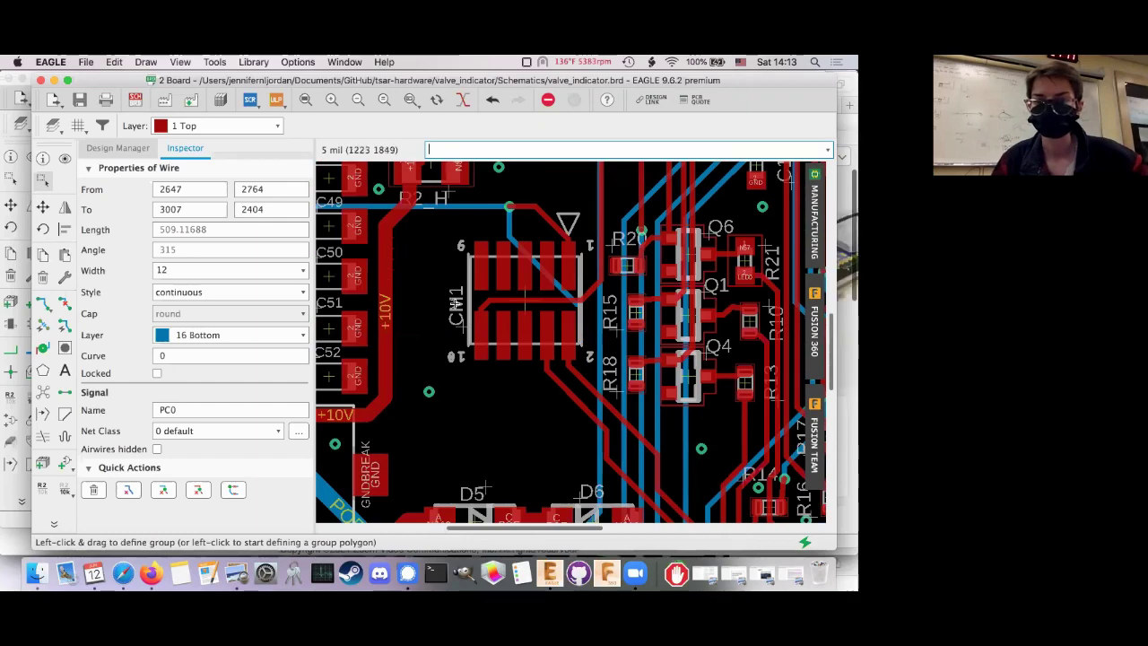
scroll(455, 304, down, 5)
scroll(456, 305, down, 1)
scroll(404, 404, up, 1)
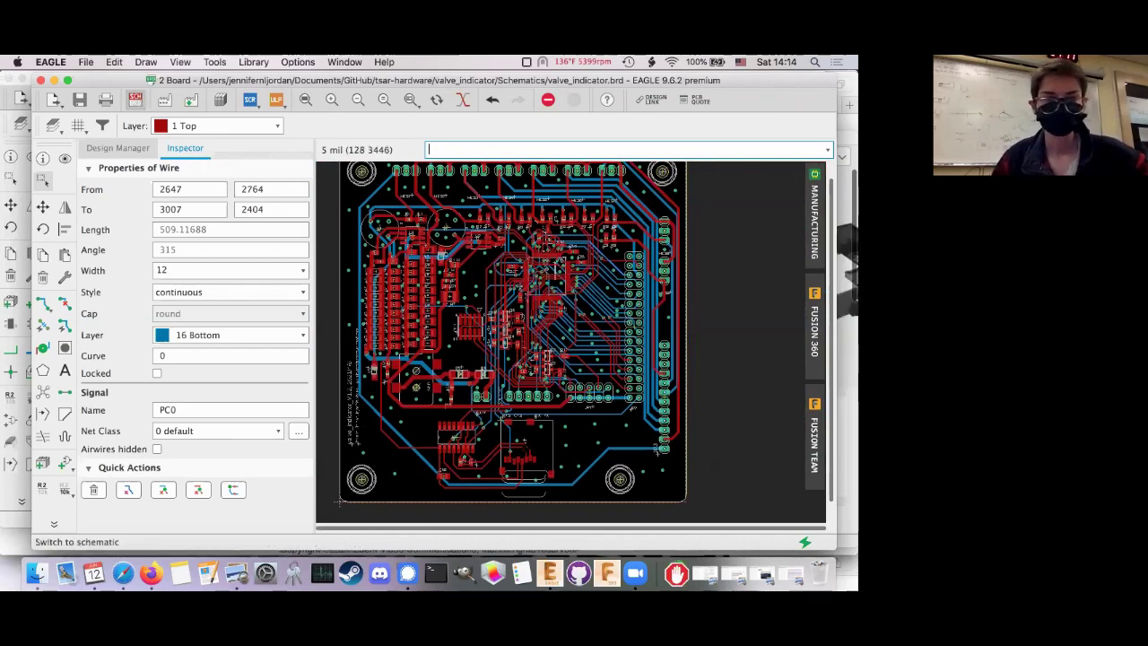
Check the schematic's sheet overview, return to the board layout and look closely at header JP3
click(134, 98)
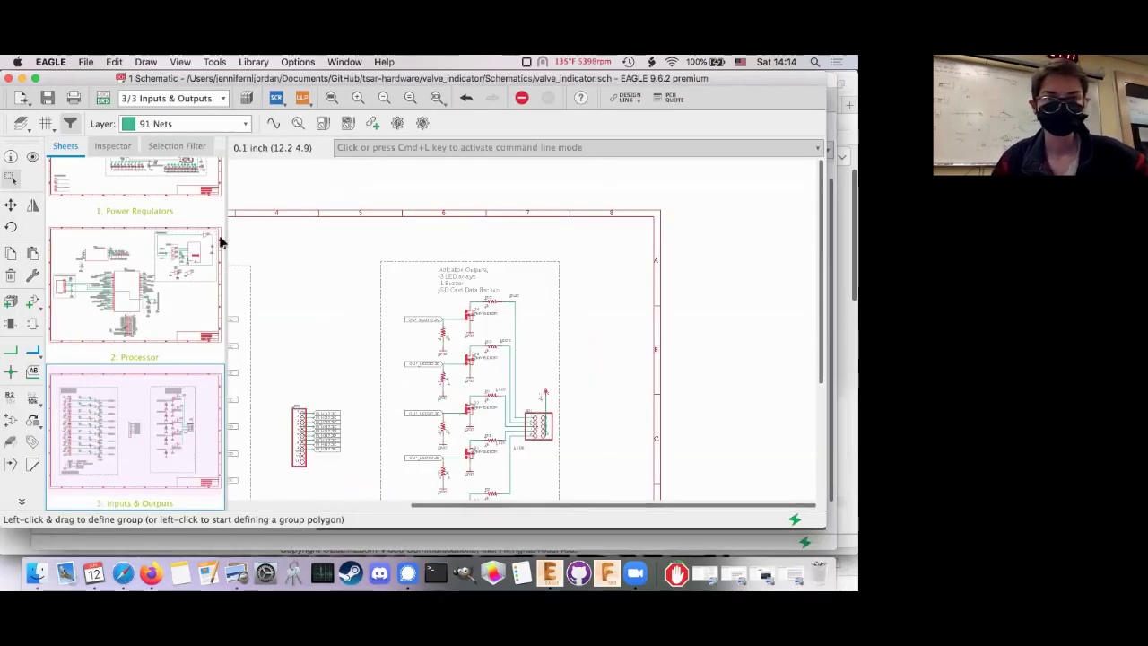
scroll(221, 239, up, 2)
scroll(115, 269, down, 2)
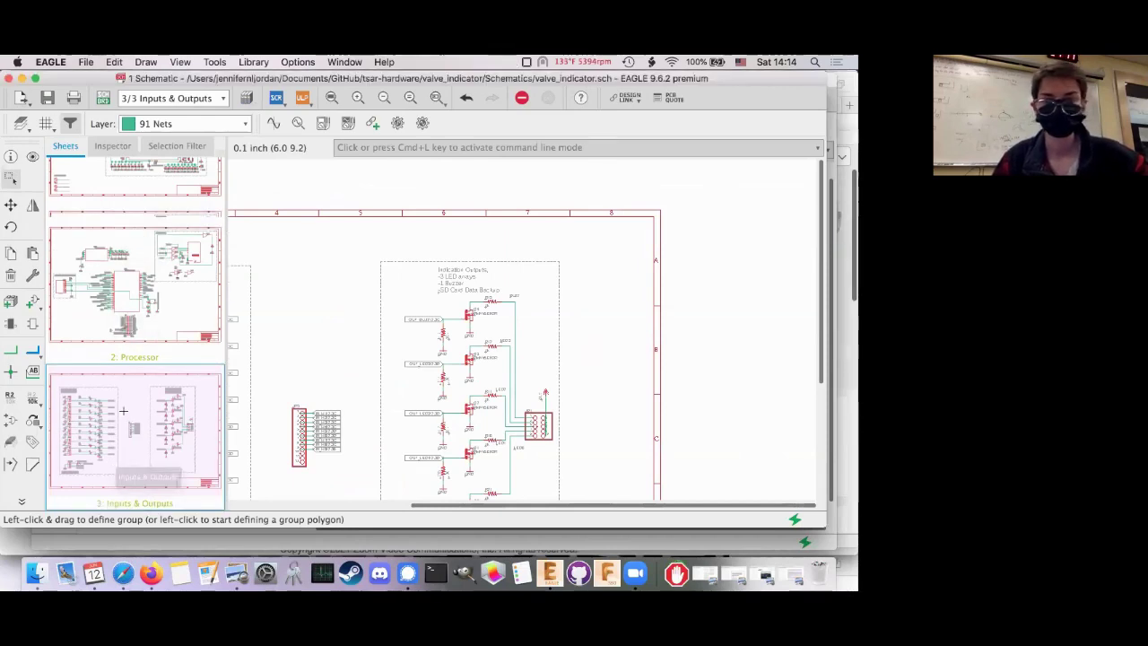
click(105, 95)
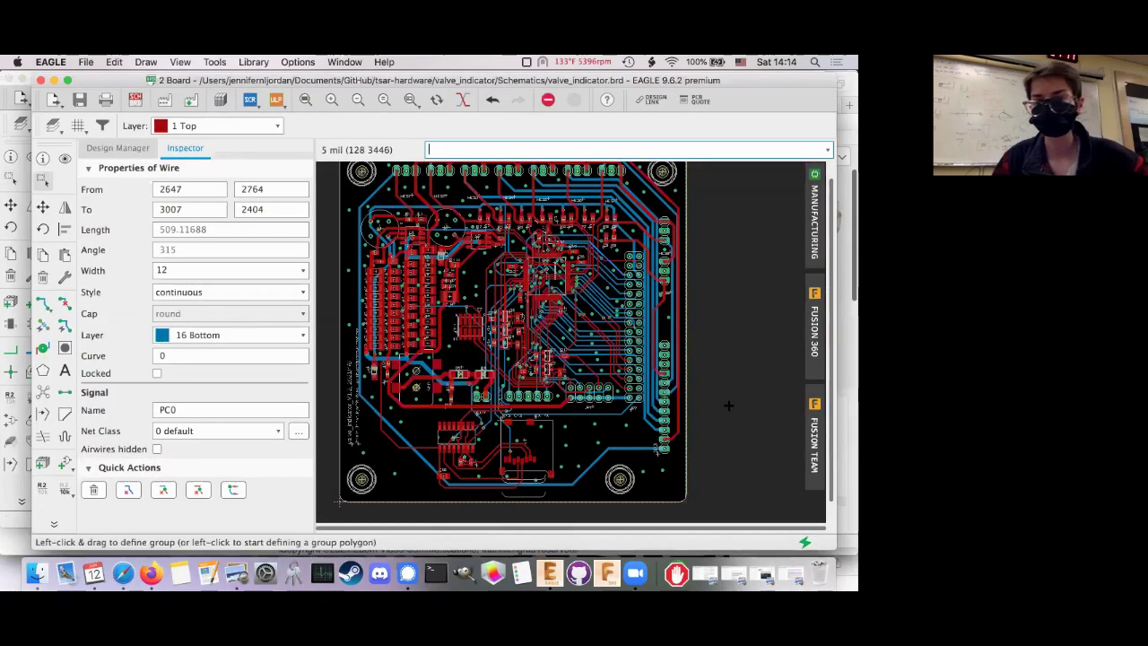
scroll(723, 408, up, 5)
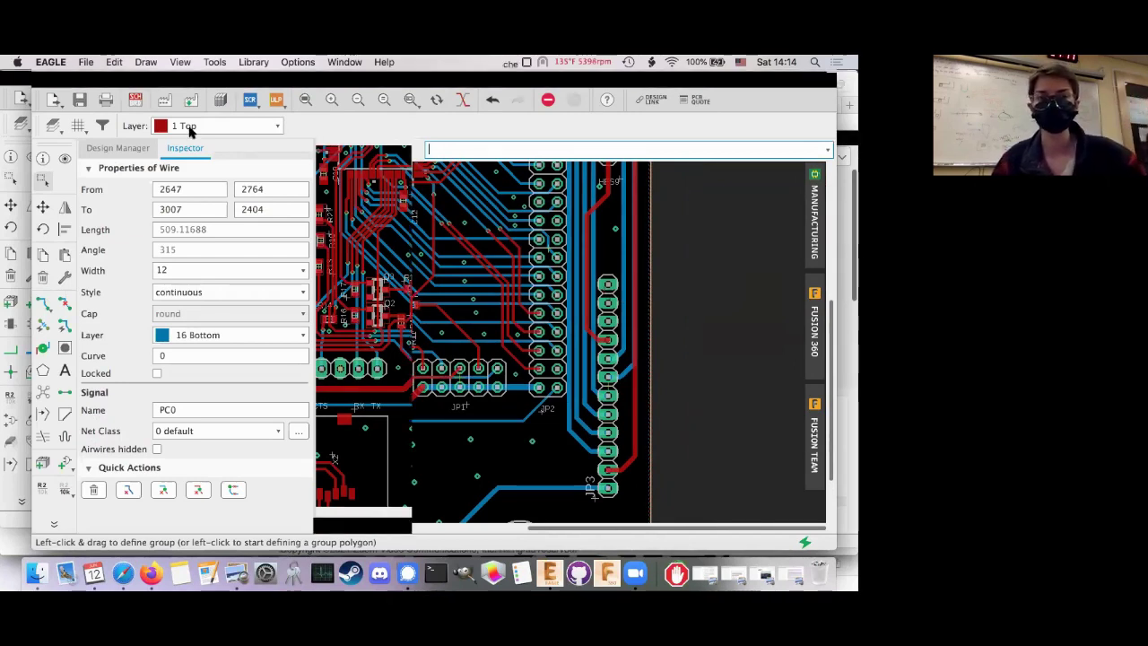
Switch to the Inputs & Outputs schematic sheet and examine header JP3 with its nets IN_H1 to IN_H9
click(138, 101)
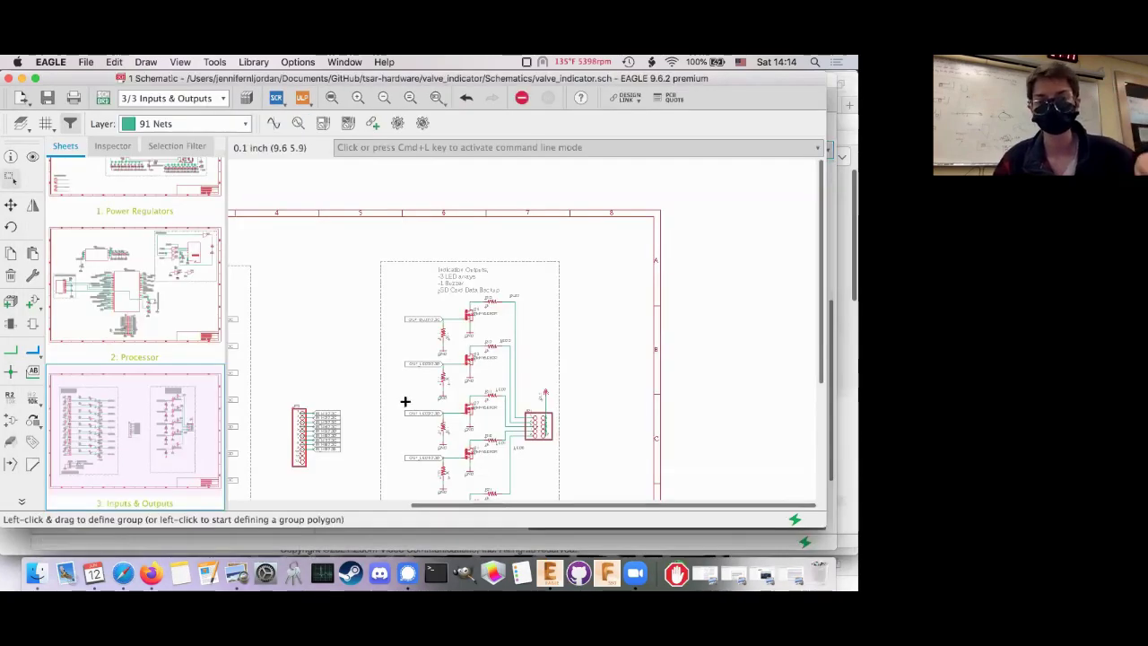
scroll(404, 401, up, 2)
scroll(404, 401, up, 5)
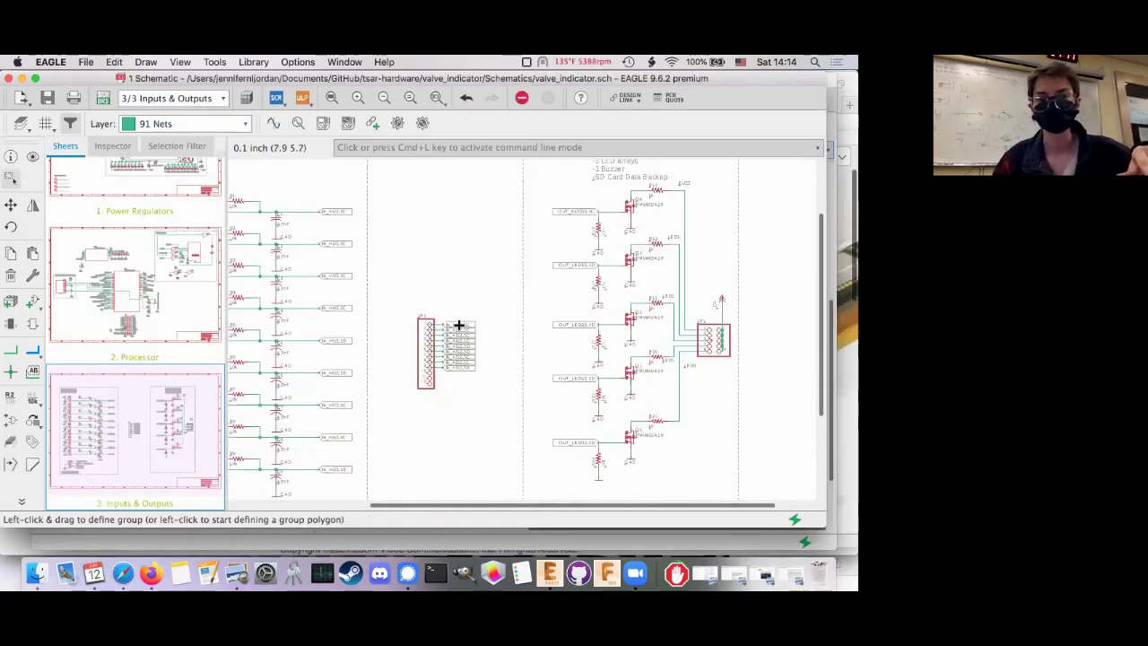
scroll(422, 224, up, 2)
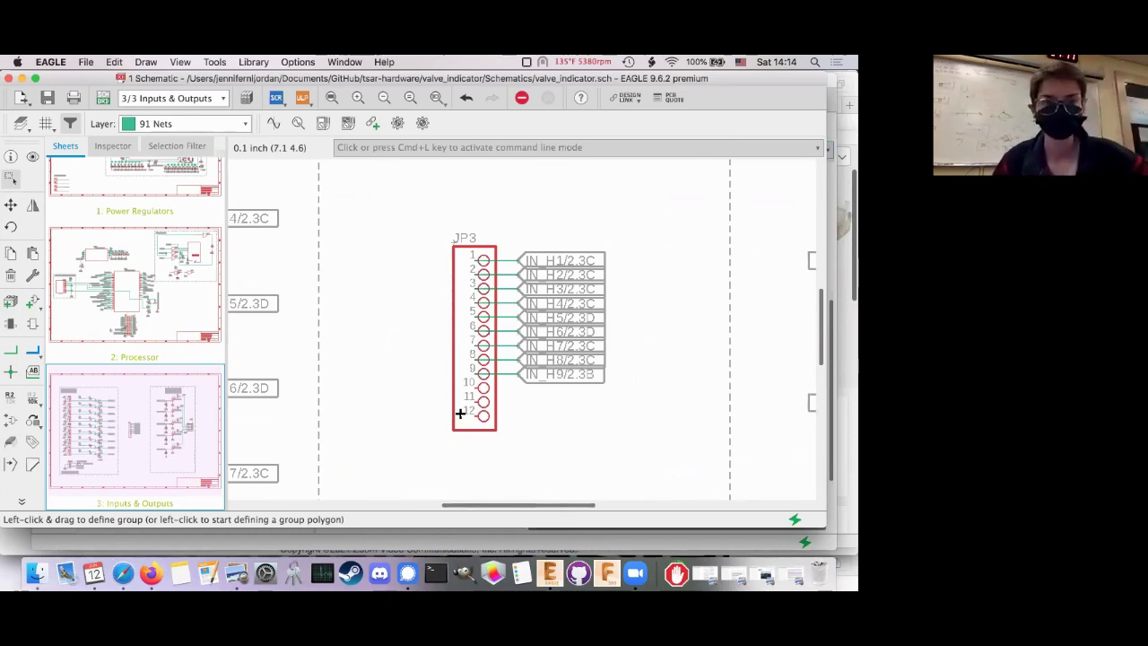
scroll(459, 413, down, 3)
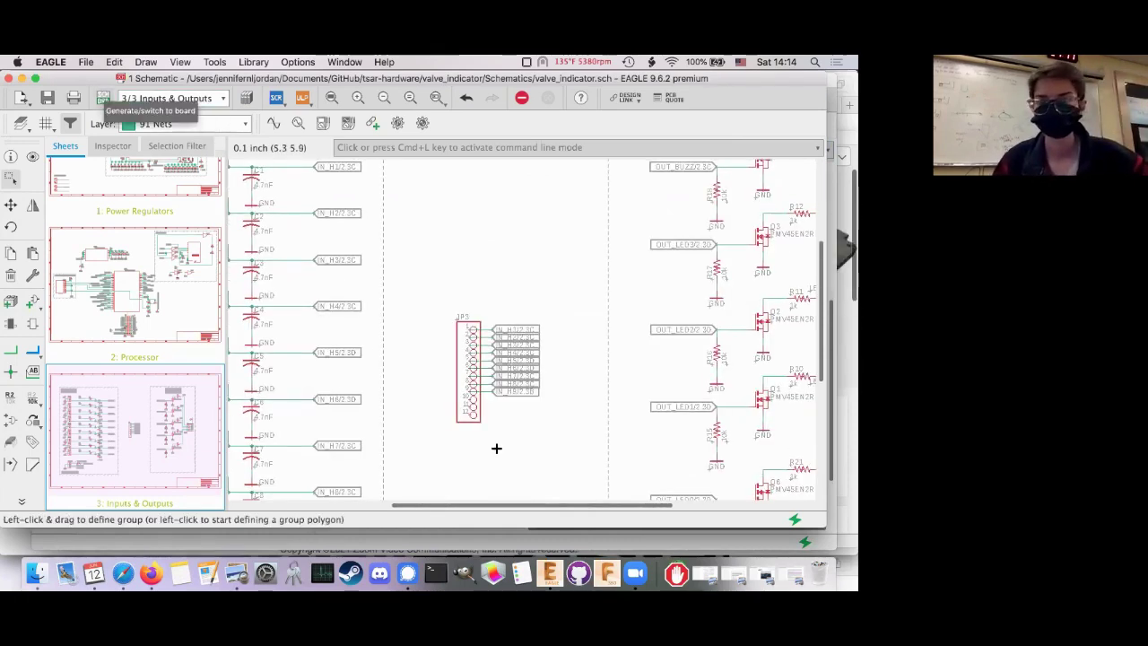
scroll(496, 448, up, 2)
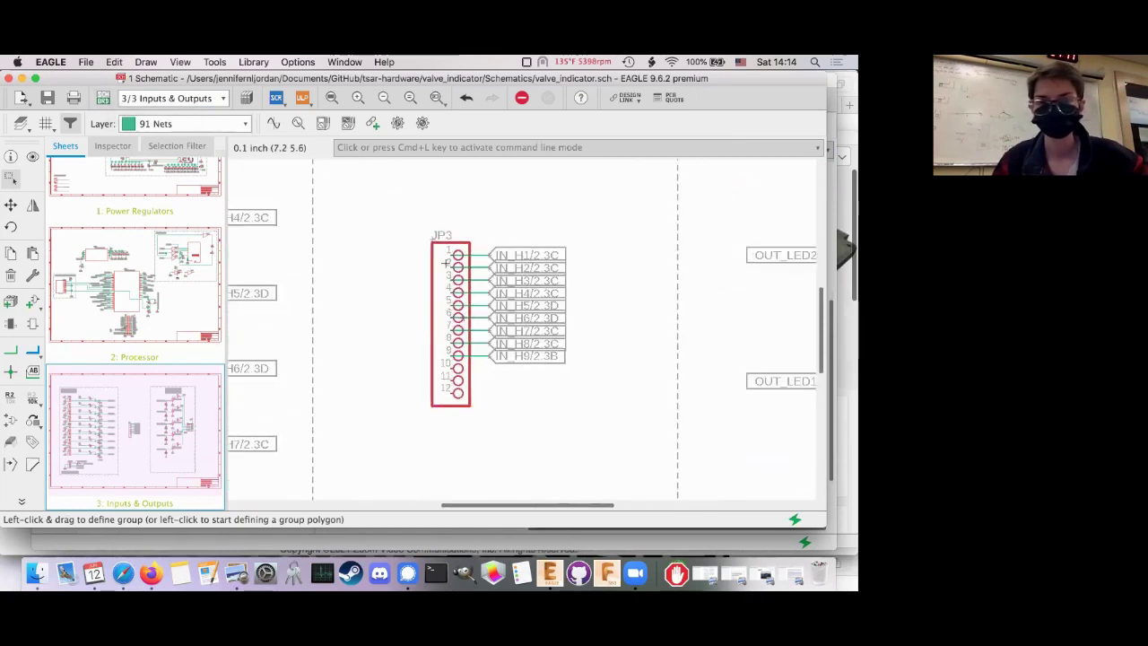
key(XF86AudioRaiseVolume)
key(XF86AudioRaiseVolume)
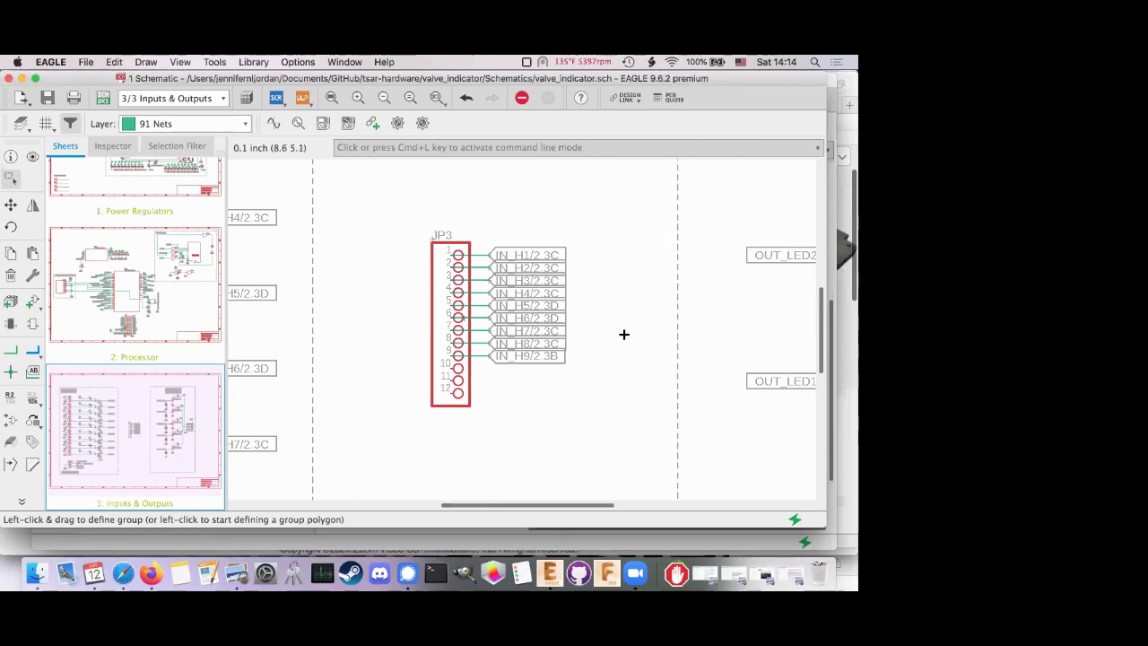
Review the whole Inputs & Outputs sheet and focus on the indicator outputs block for the LED arrays and buzzer
scroll(624, 333, down, 8)
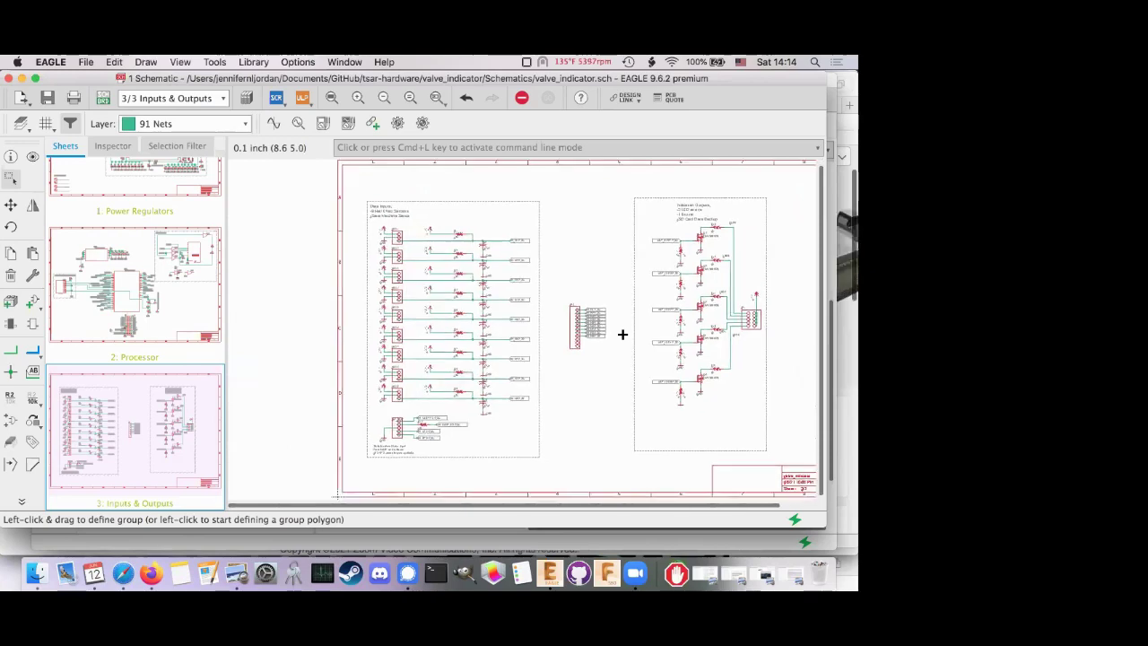
scroll(624, 333, up, 2)
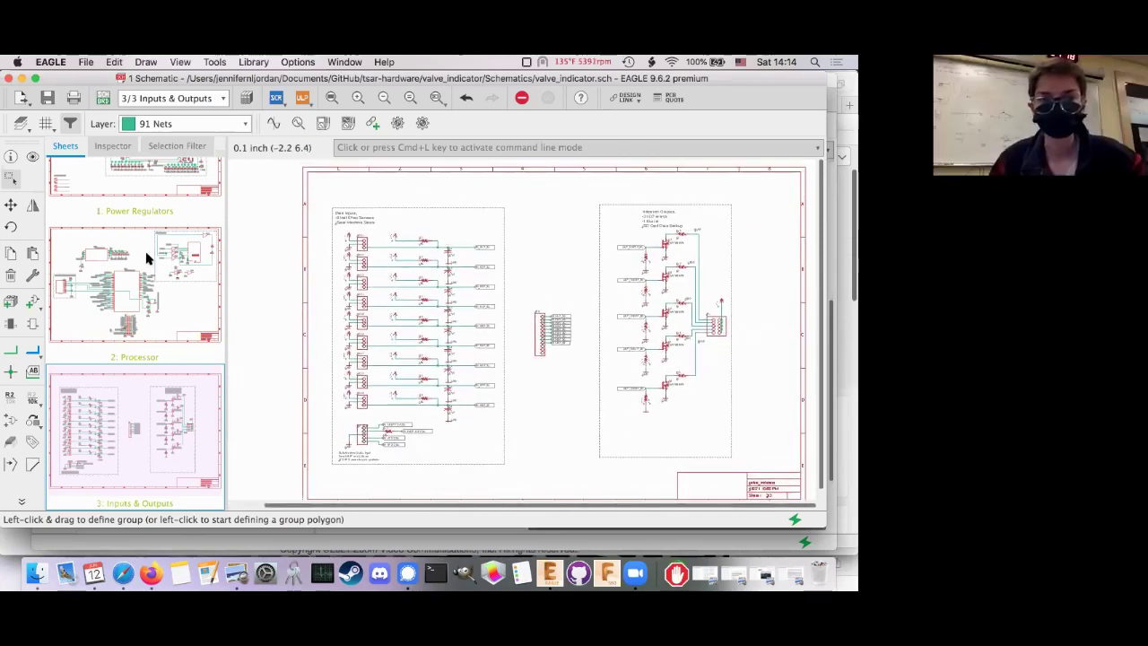
scroll(148, 243, up, 3)
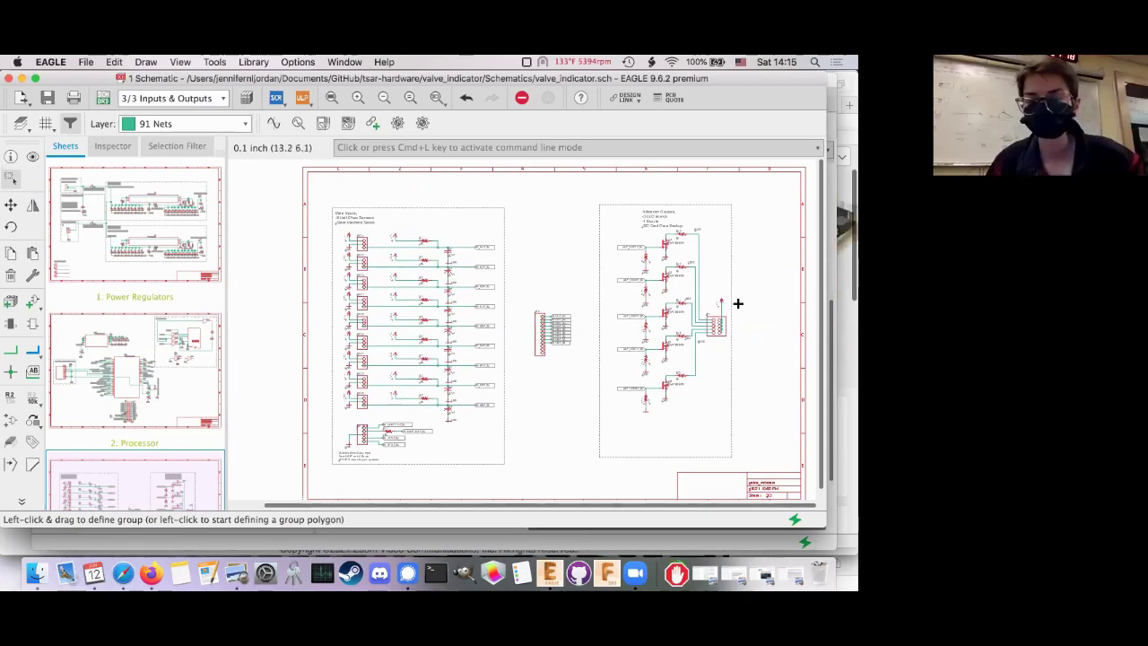
scroll(738, 303, up, 3)
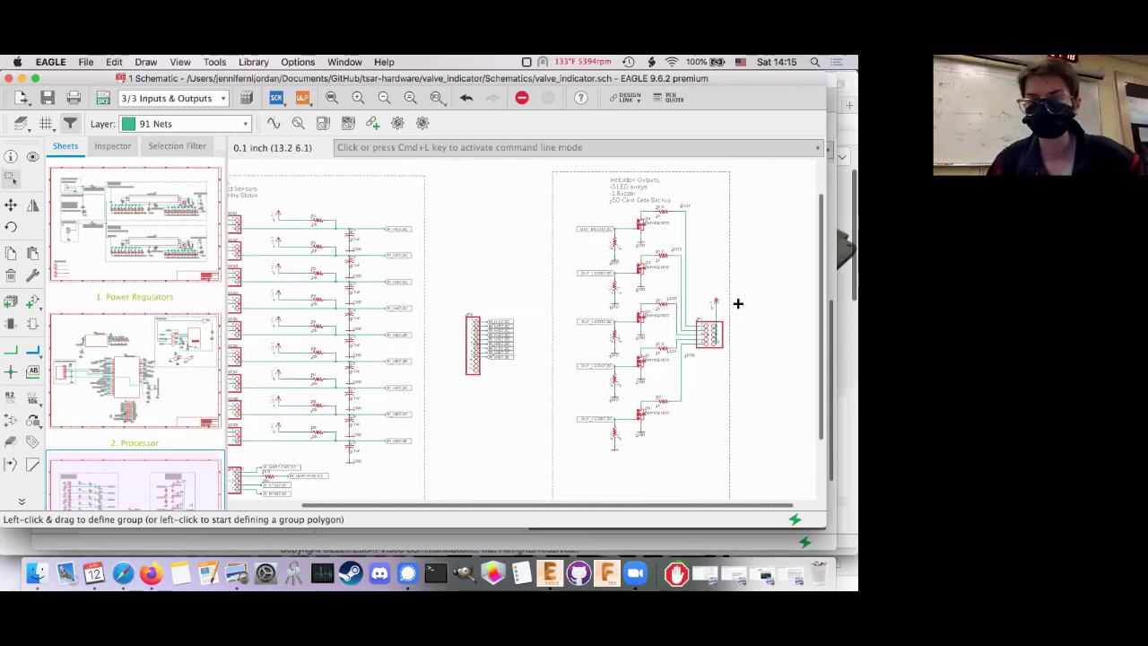
scroll(738, 303, up, 3)
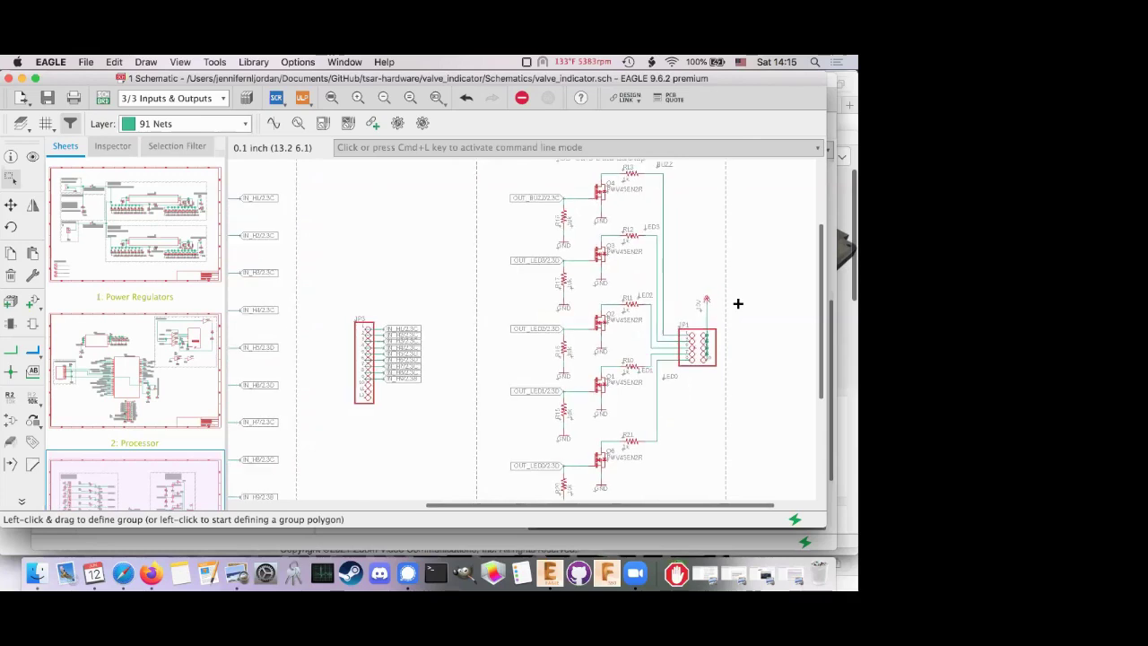
scroll(738, 303, up, 2)
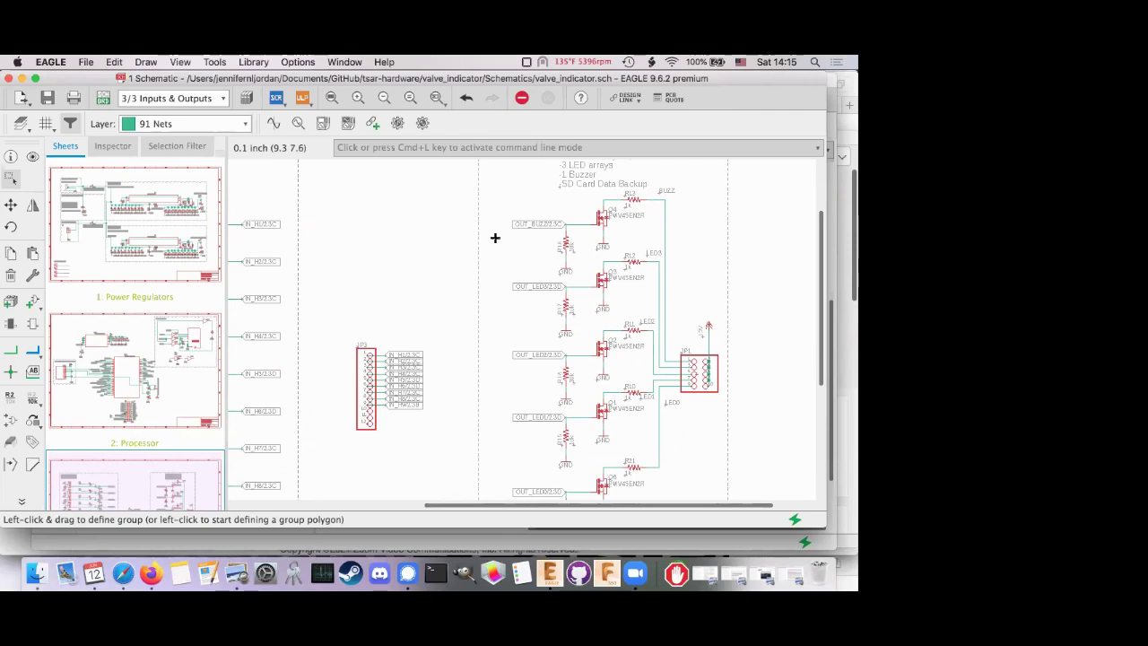
Follow the LED0 to LED3 driver outputs from their transistors through R21, R10, R11 and R12 into connector JP1
scroll(495, 238, down, 3)
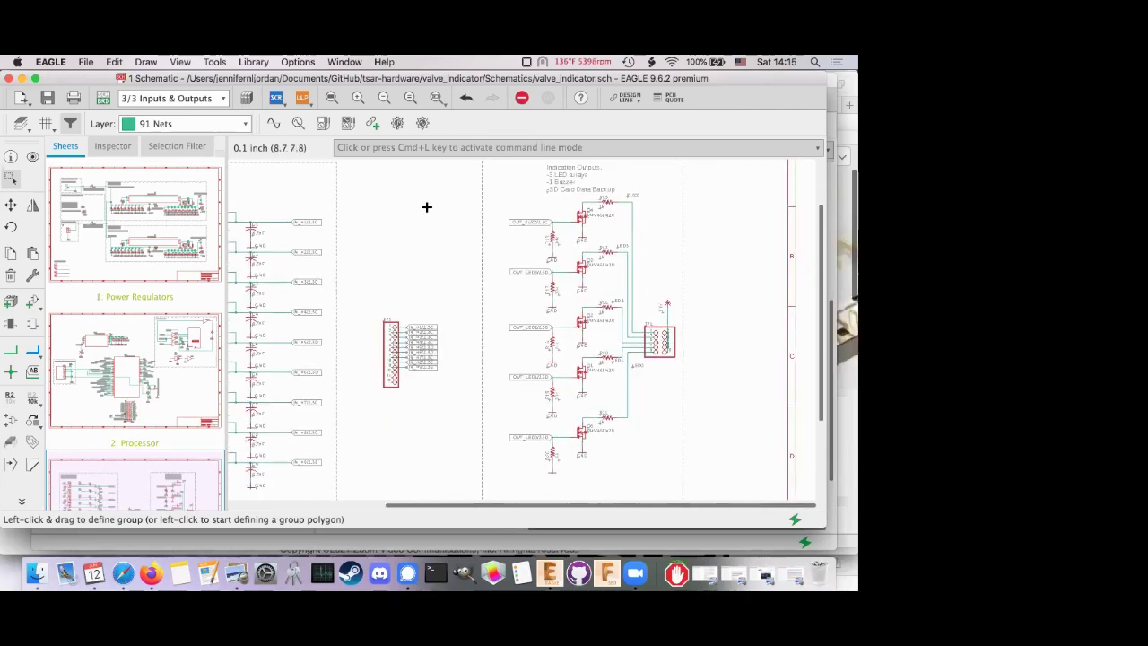
scroll(425, 206, down, 3)
scroll(618, 250, left, 2)
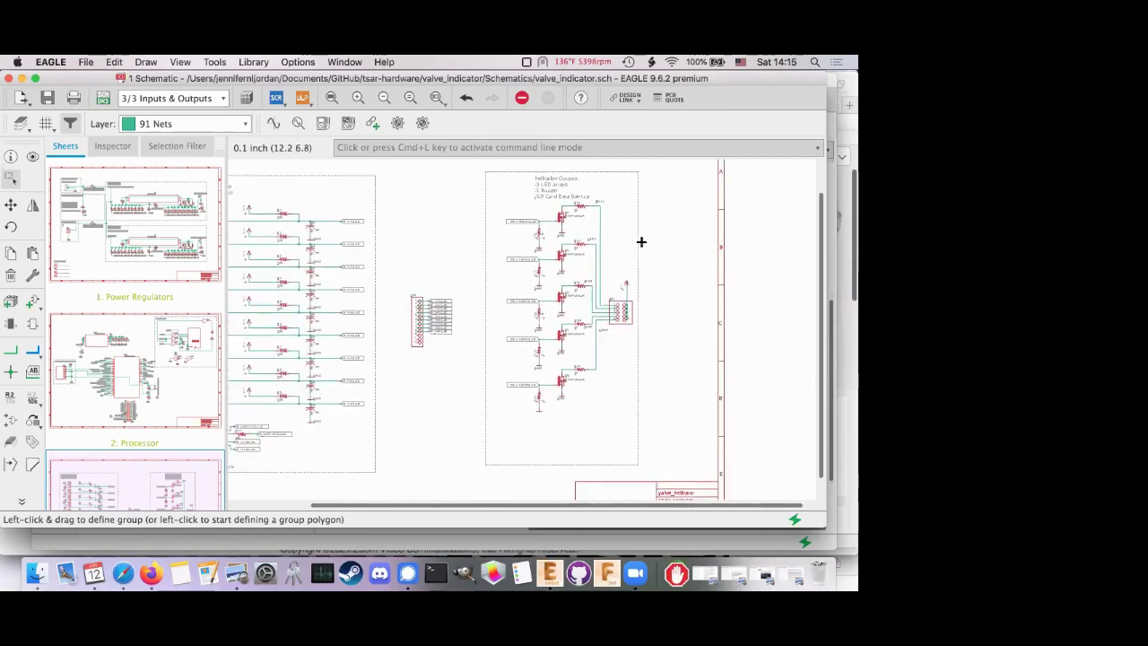
scroll(644, 241, up, 5)
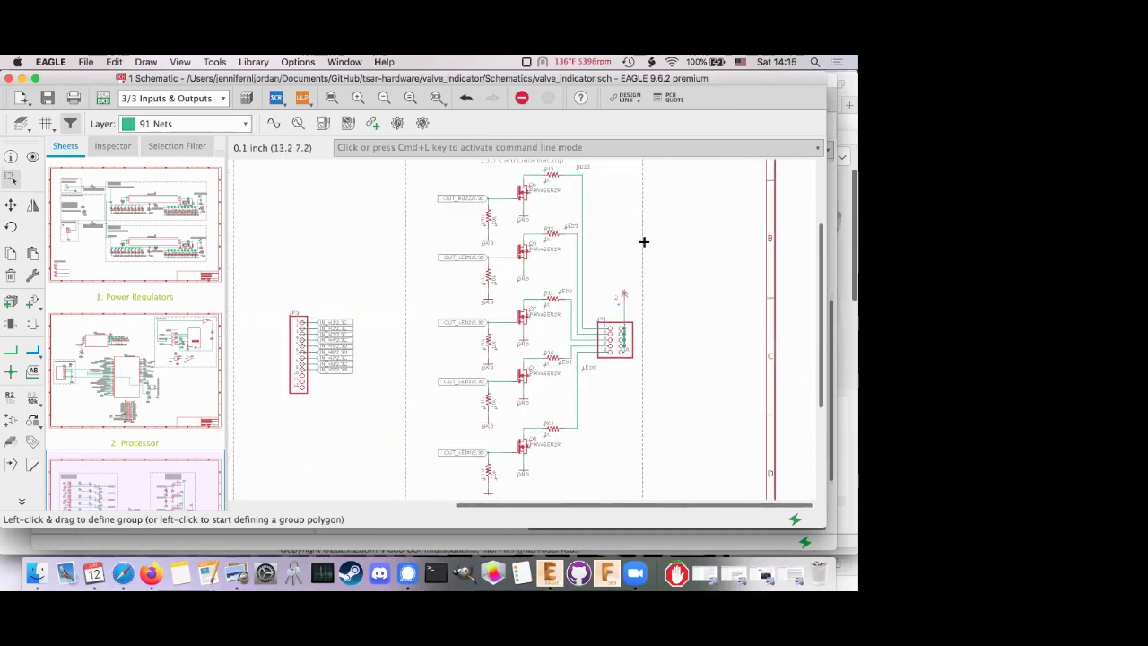
scroll(644, 241, up, 3)
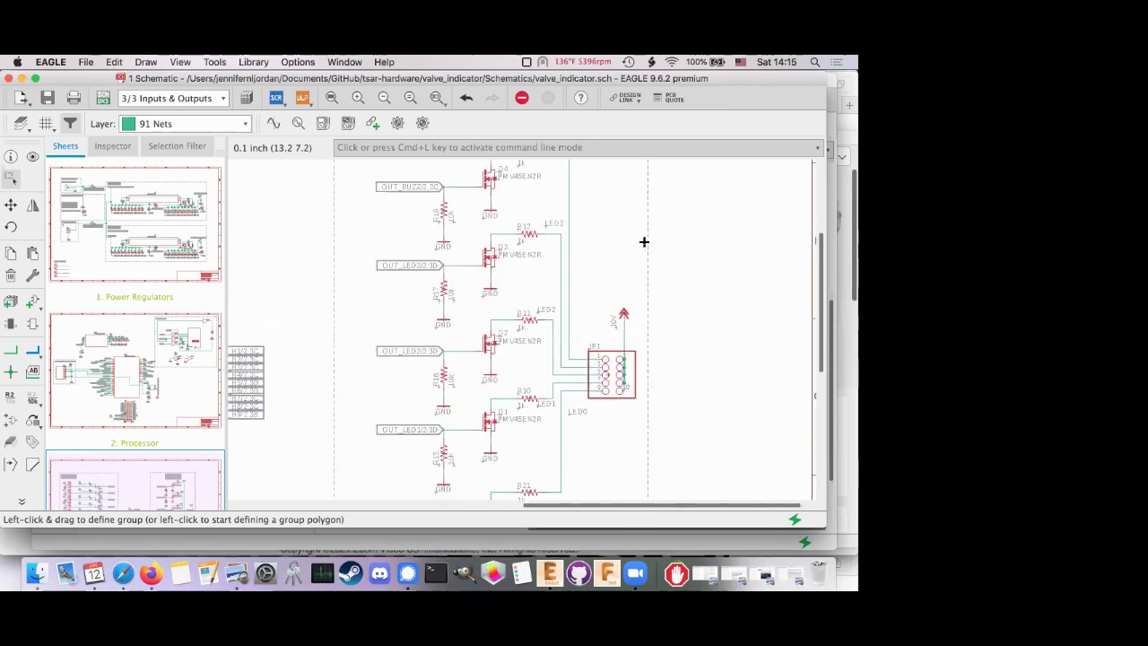
scroll(643, 241, down, 2)
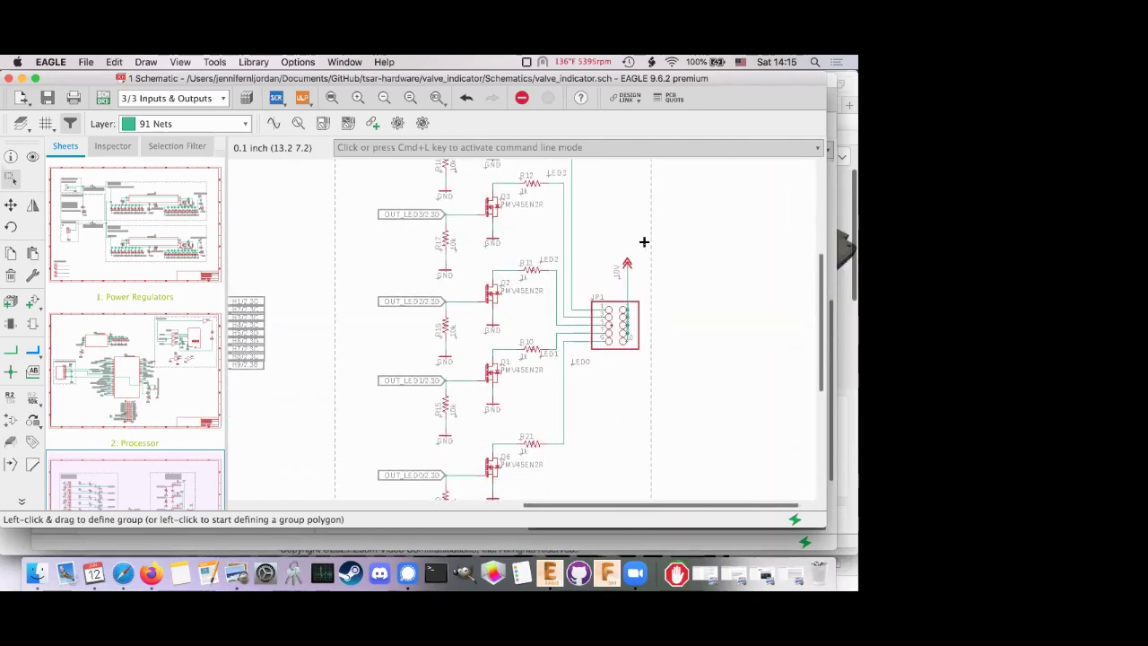
scroll(644, 242, down, 1)
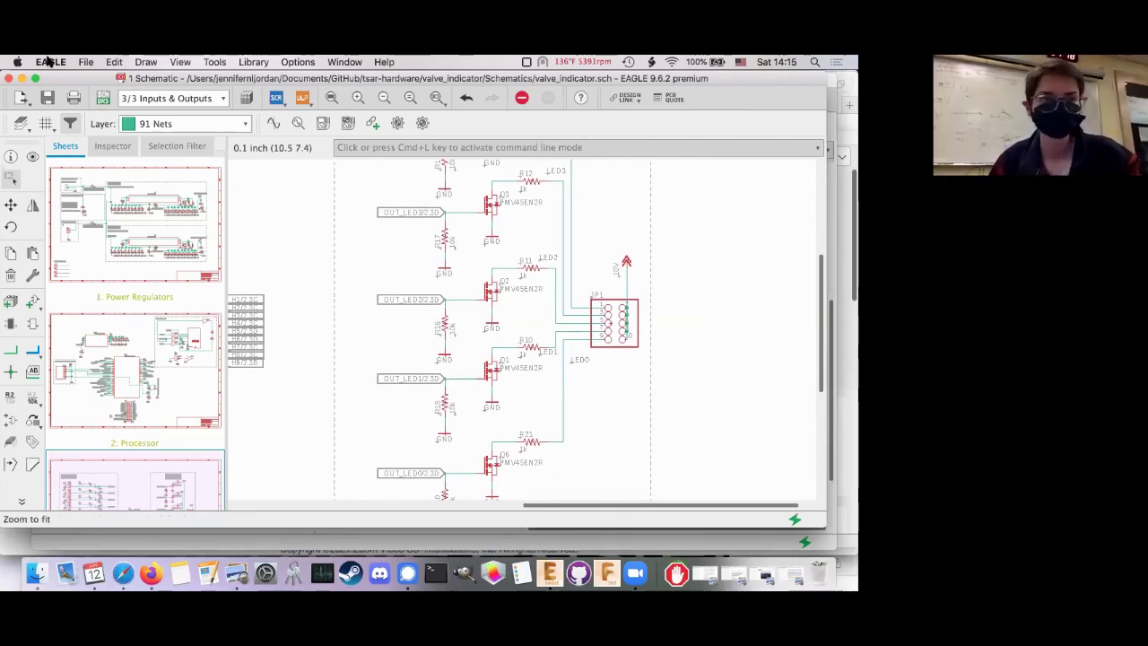
click(85, 62)
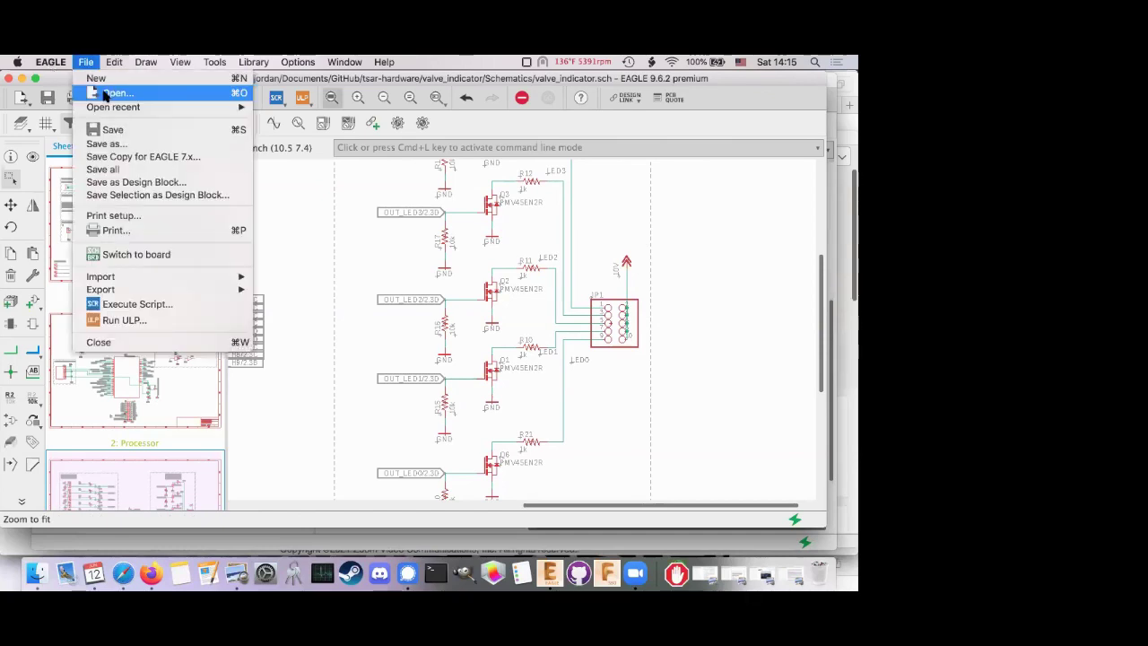
click(120, 94)
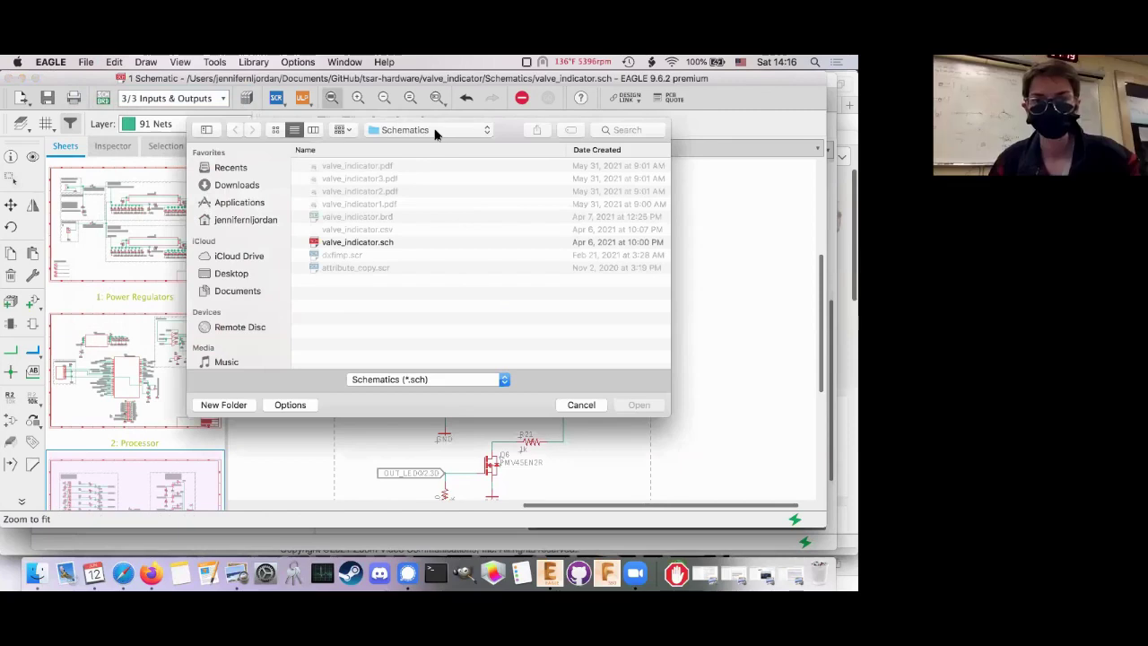
click(436, 134)
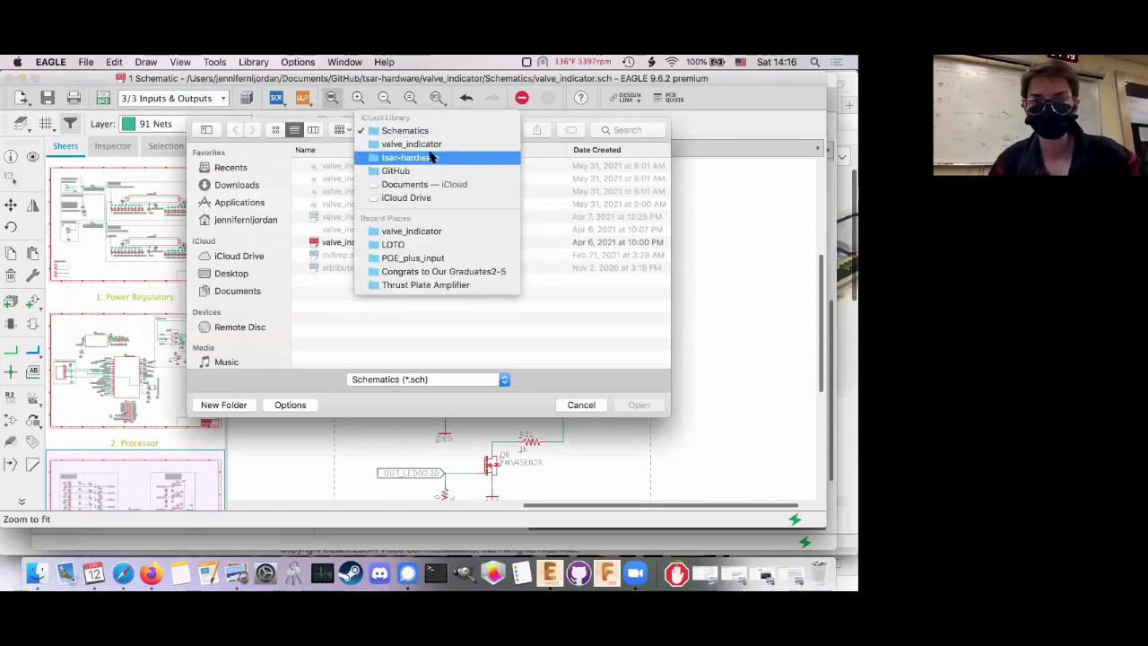
click(431, 157)
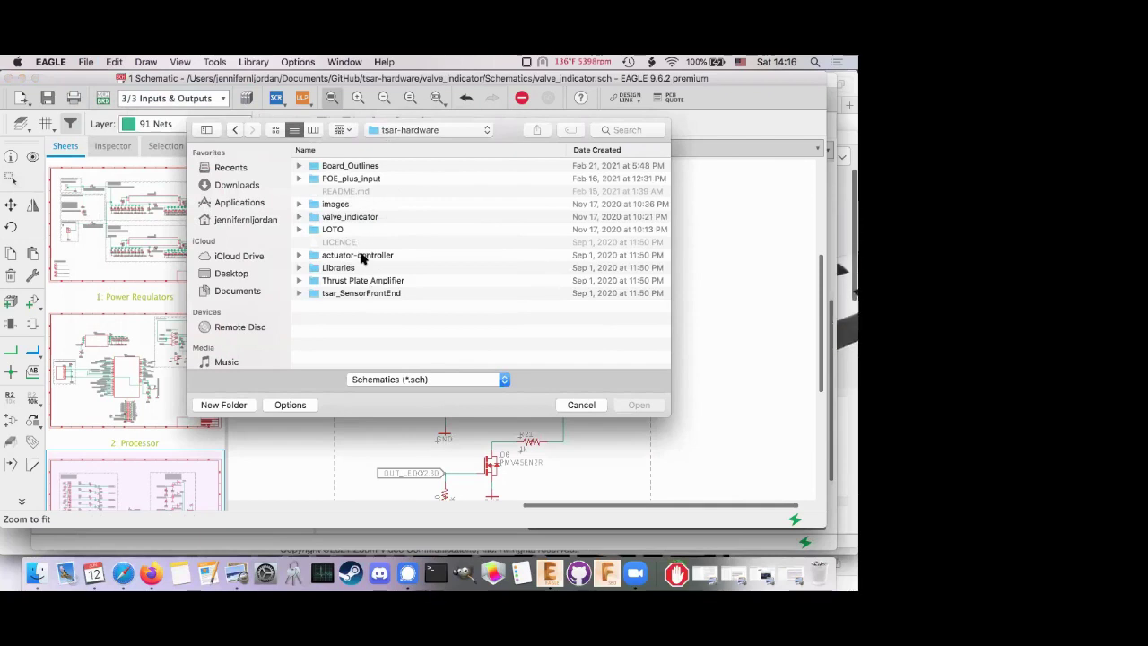
click(362, 257)
double_click(362, 256)
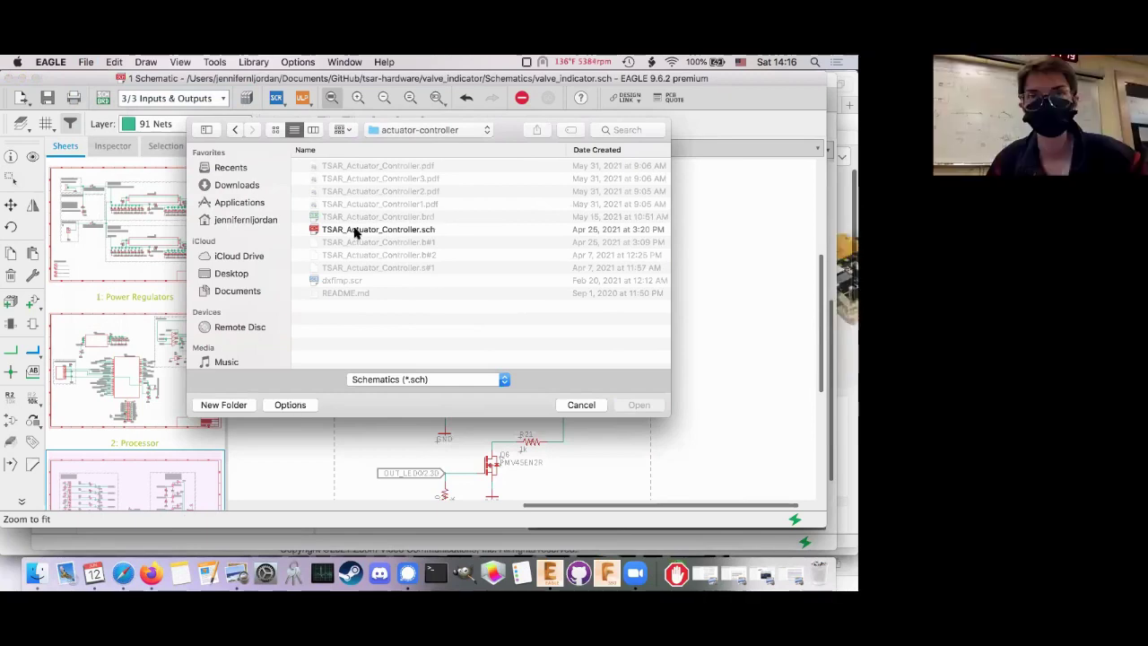
click(578, 405)
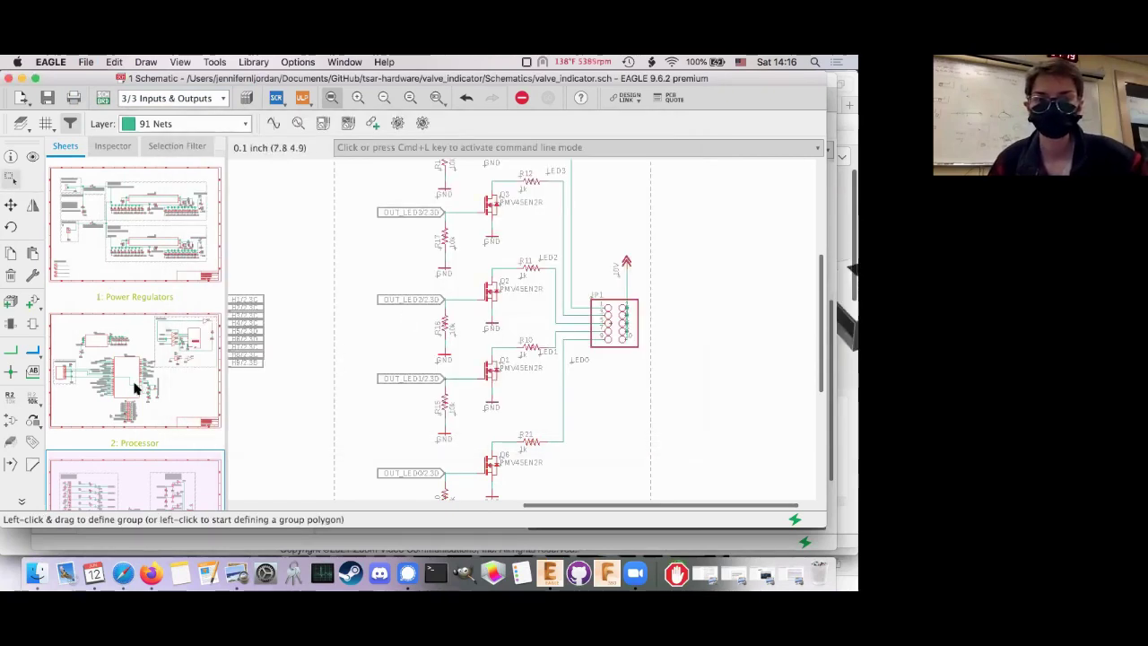
Check the Processor sheet and return to the Inputs & Outputs sheet, focusing on the sensor connectors HES2 to HES8
click(199, 362)
key(super+g)
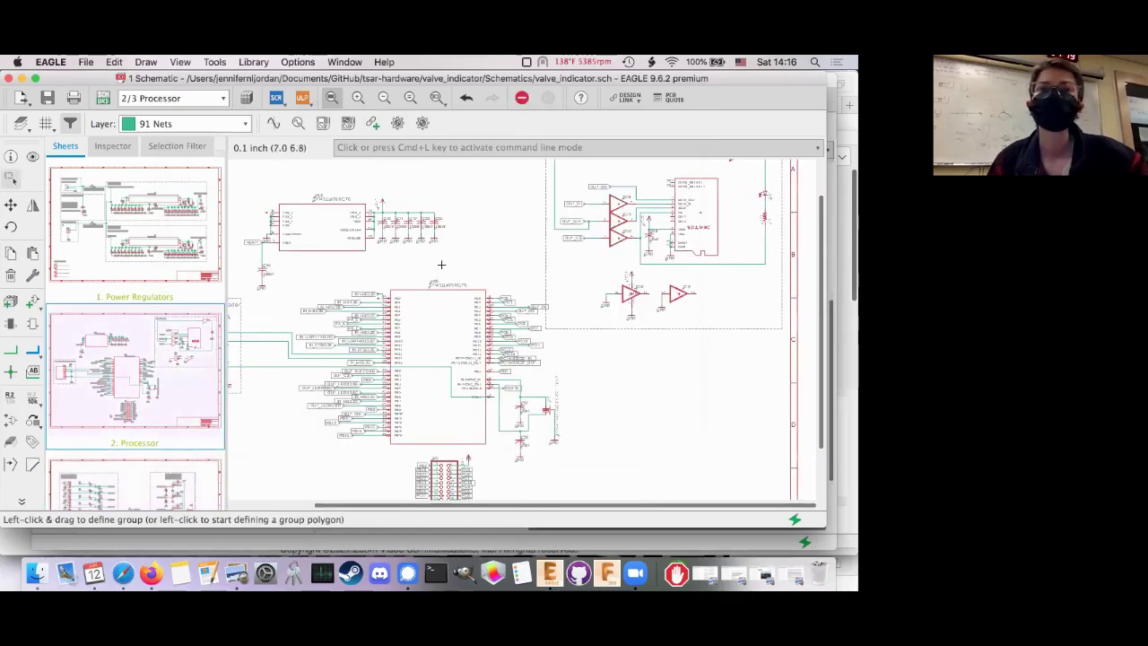
click(116, 476)
scroll(356, 229, left, 10)
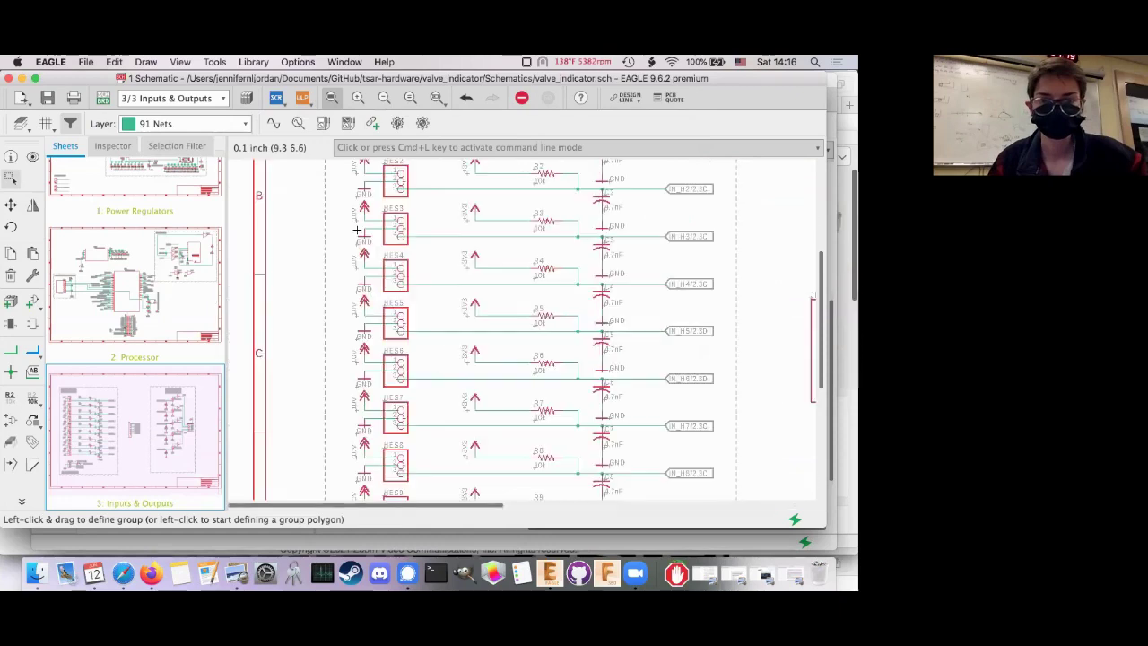
Try moving connector HES4 out of its row and place it back in line with the other sensor connectors
key(F7)
ctrl+right_click(401, 271)
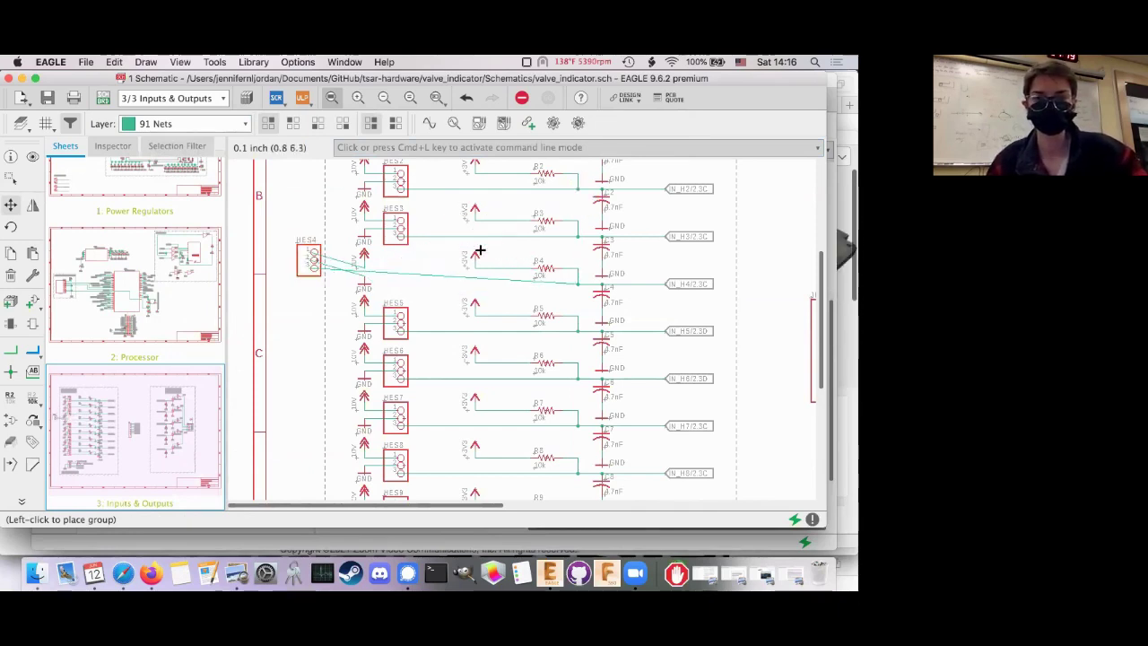
click(540, 221)
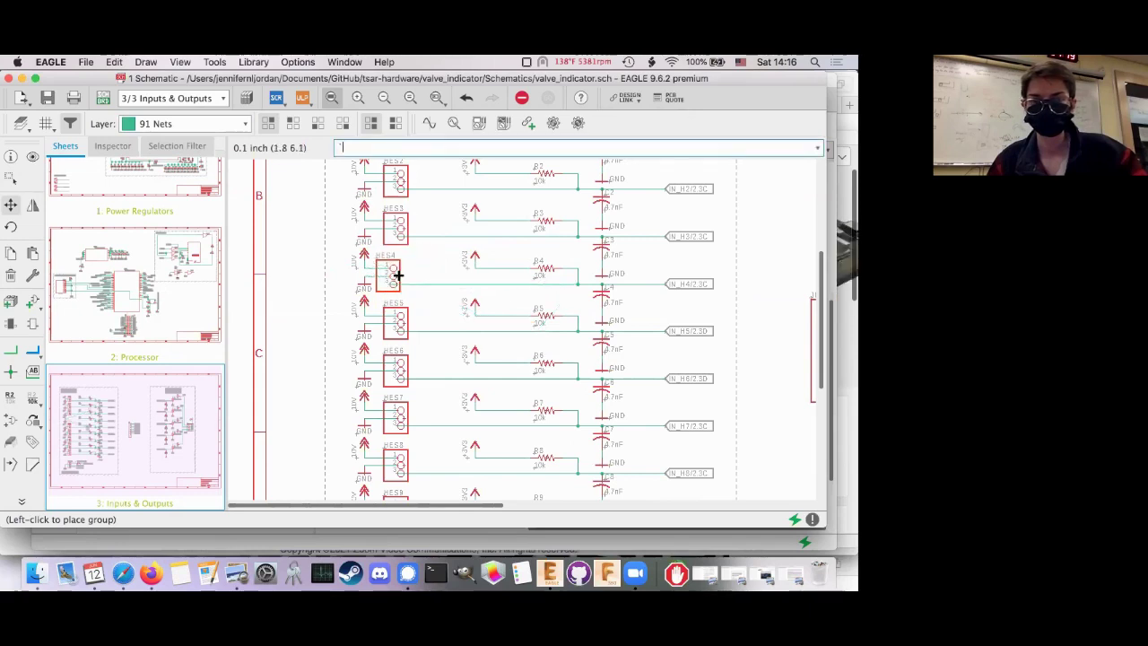
click(403, 276)
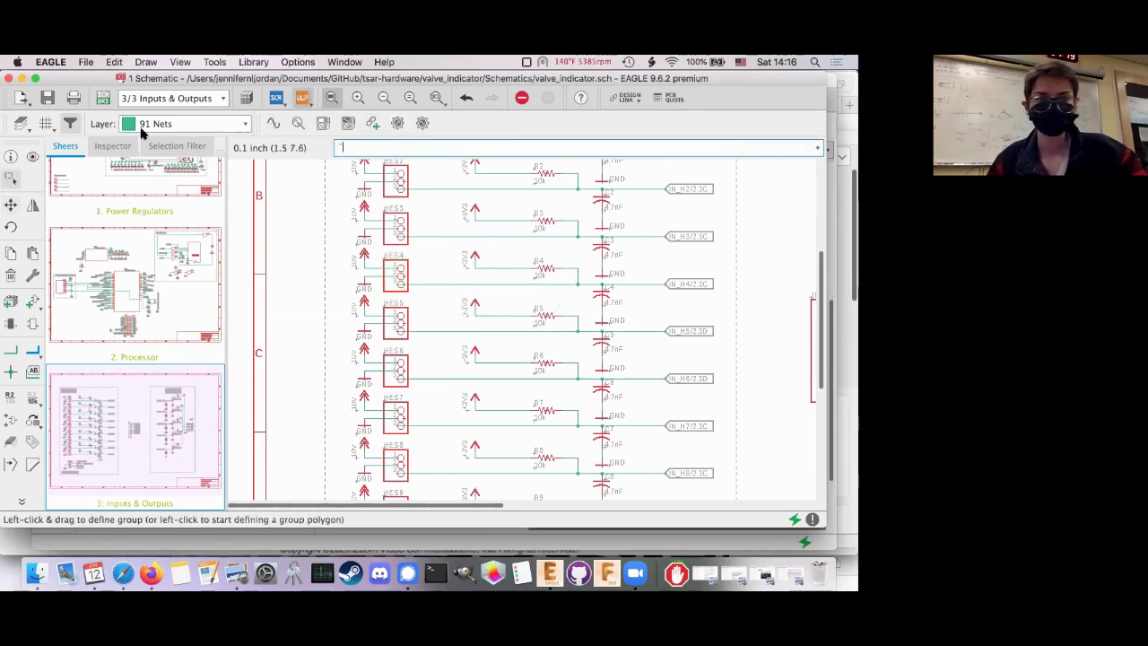
Inspect the properties of the selected connector HES4 and clear the selection
click(113, 145)
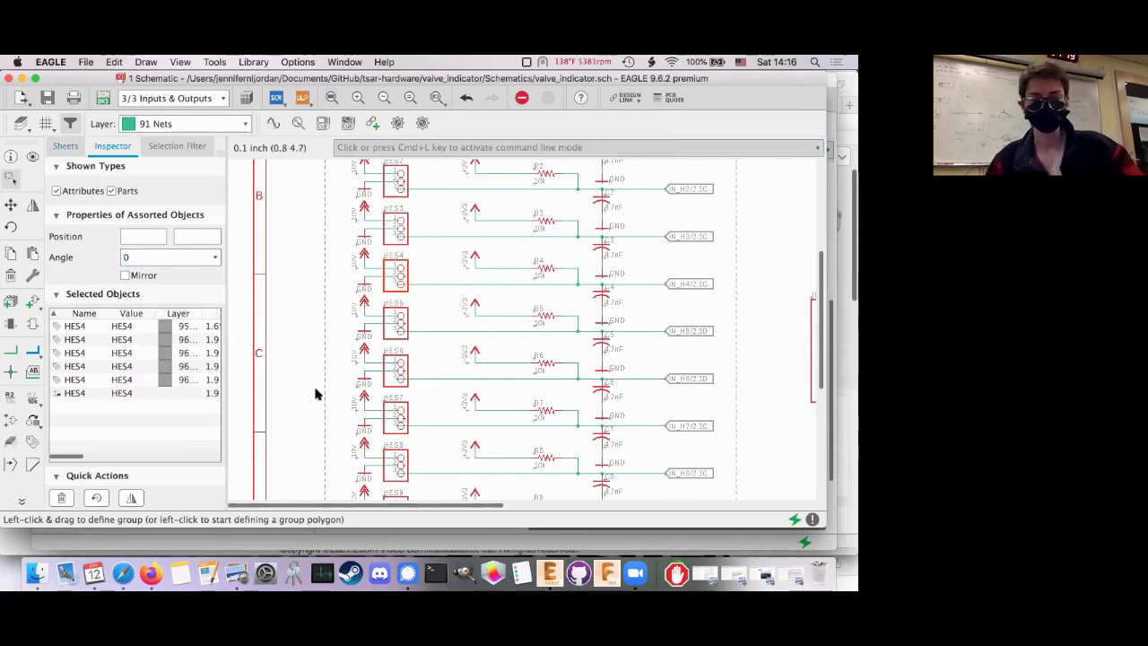
key(Escape)
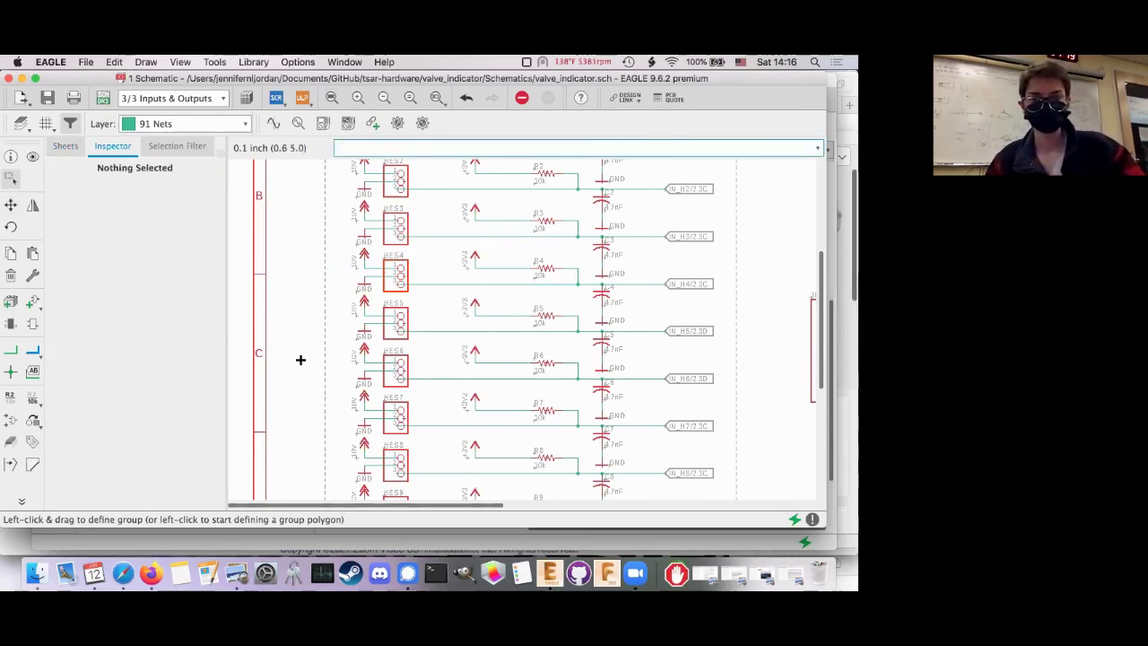
key(super+Tab)
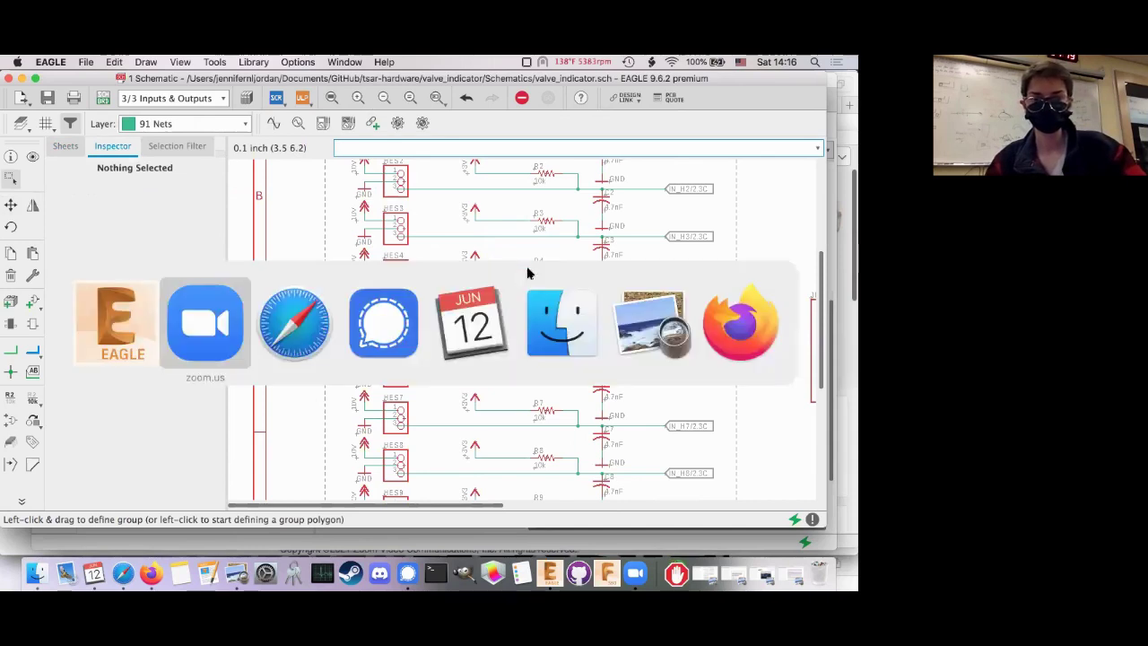
key(super+Tab)
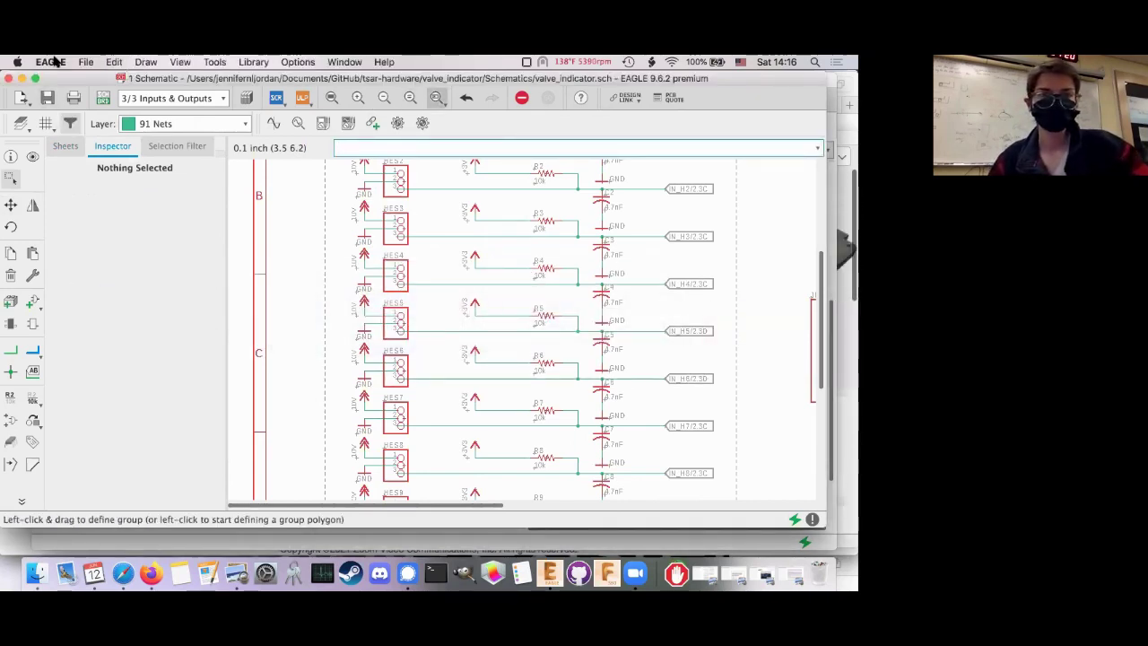
Bring the EAGLE Control Panel in front of the schematic, show its preview page and reposition the window
click(85, 61)
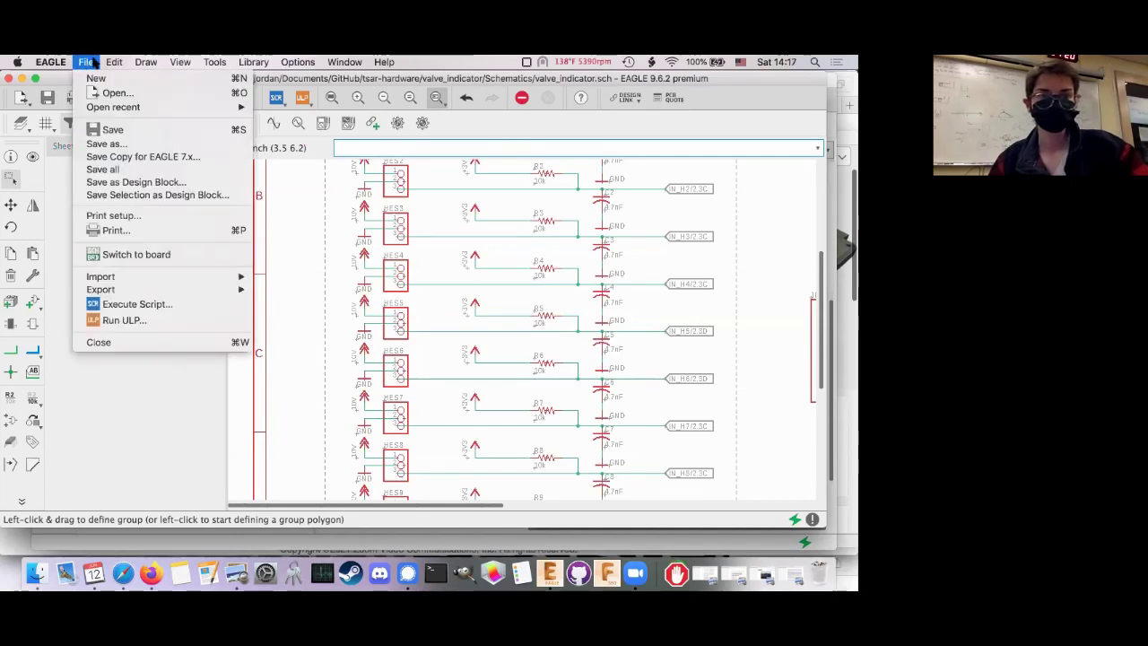
right_click(549, 574)
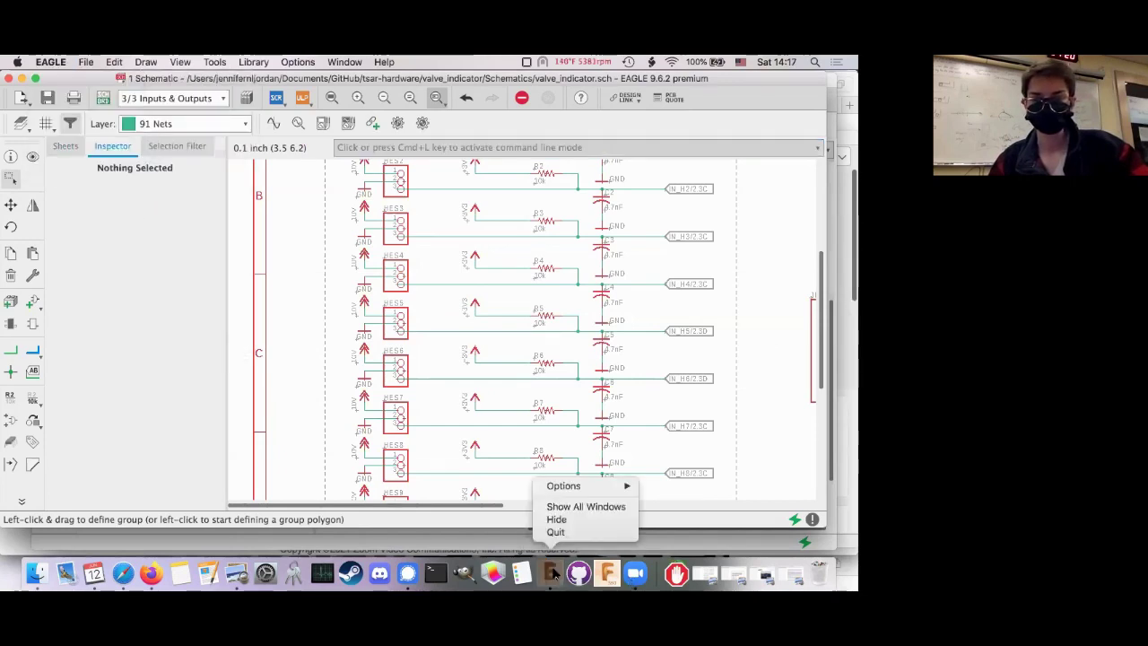
click(165, 380)
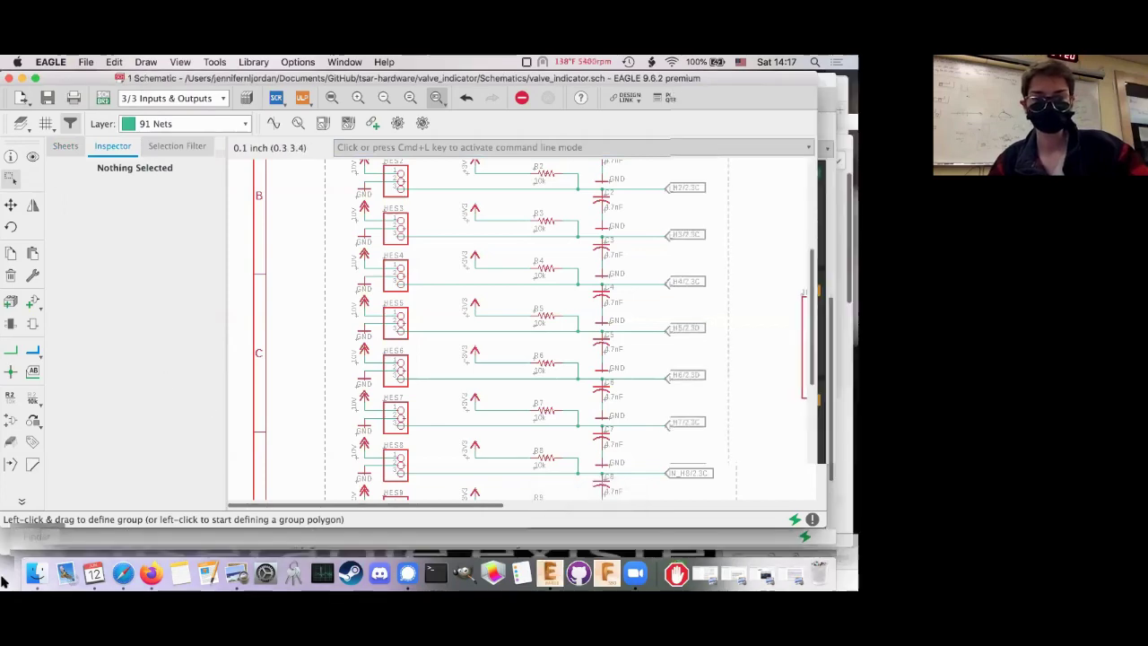
key(ctrl+Down)
key(Escape)
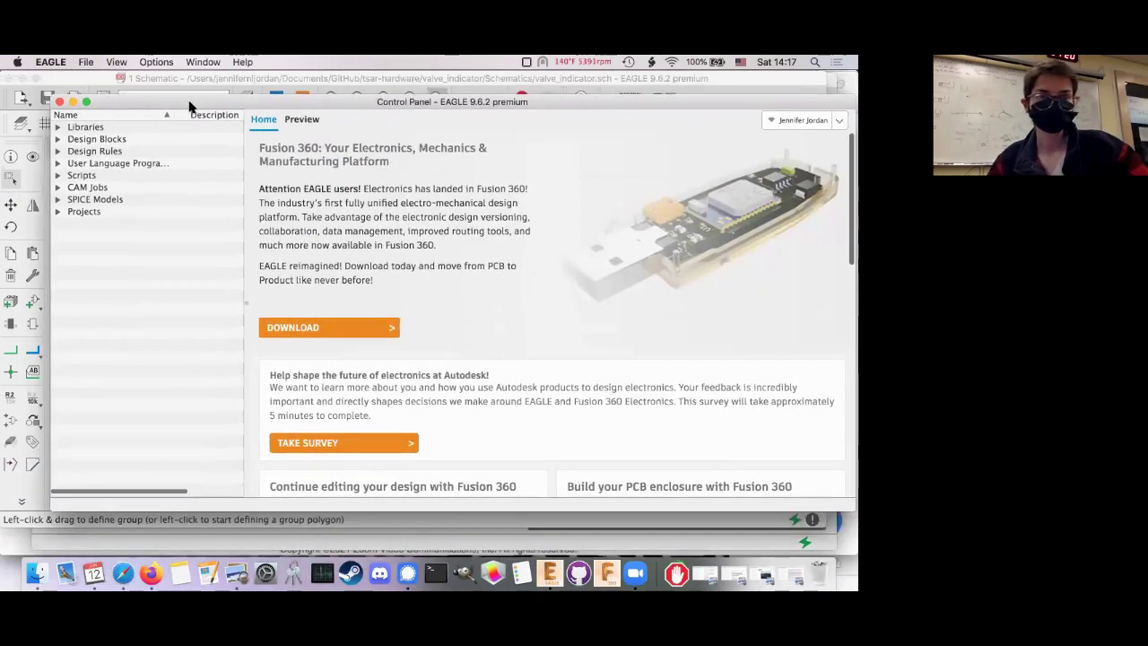
click(85, 63)
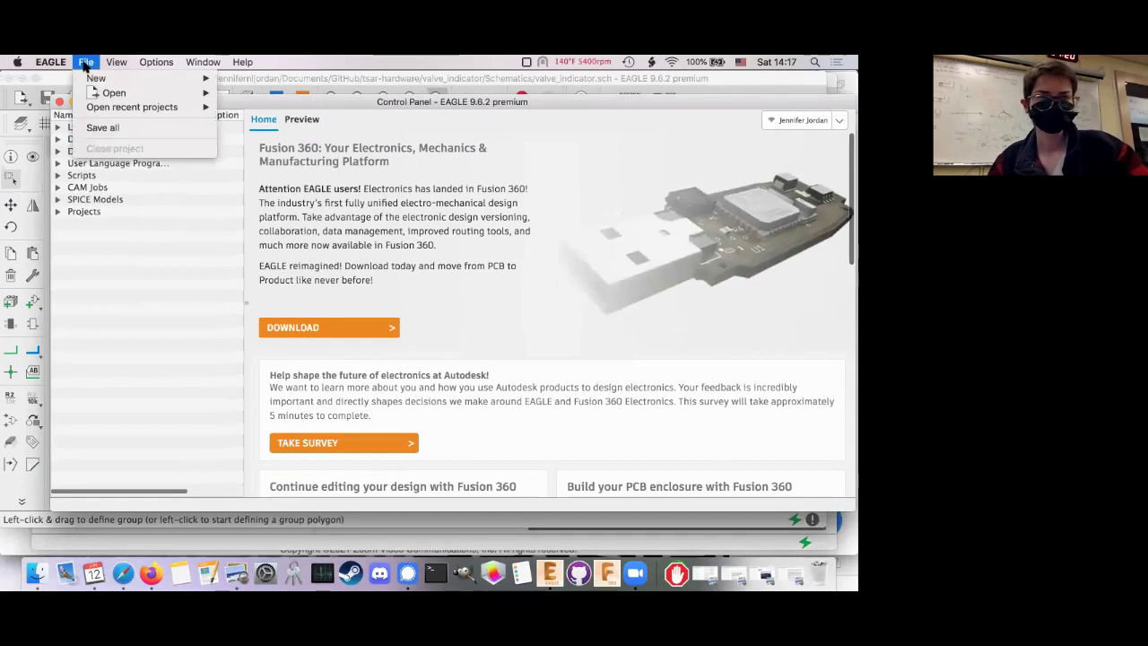
click(130, 441)
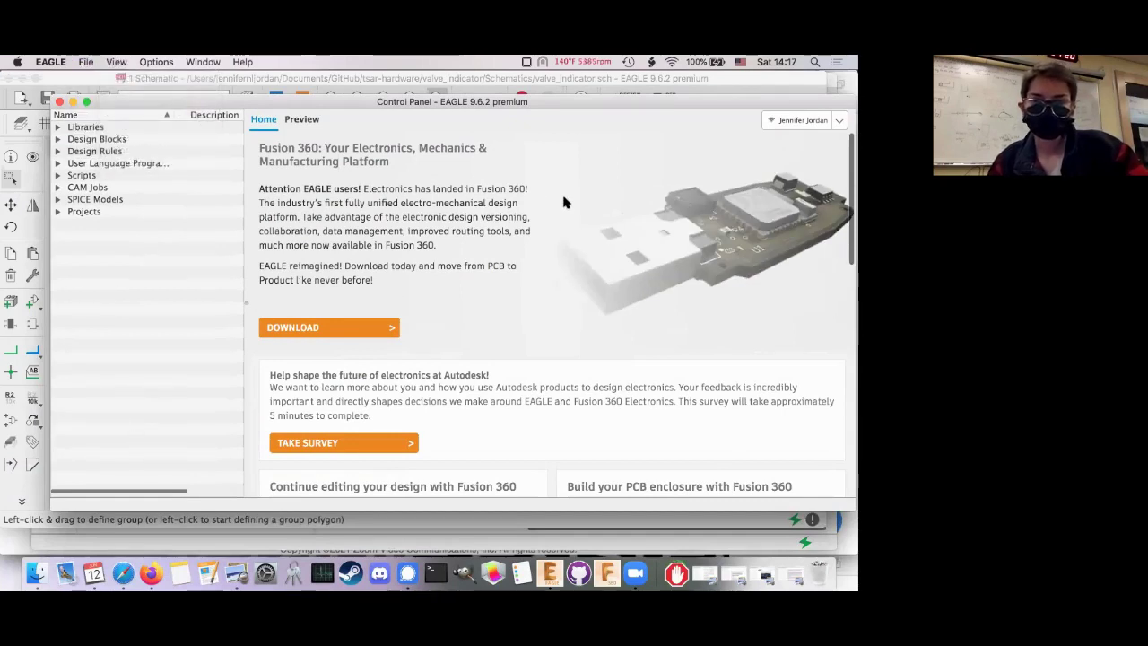
click(302, 119)
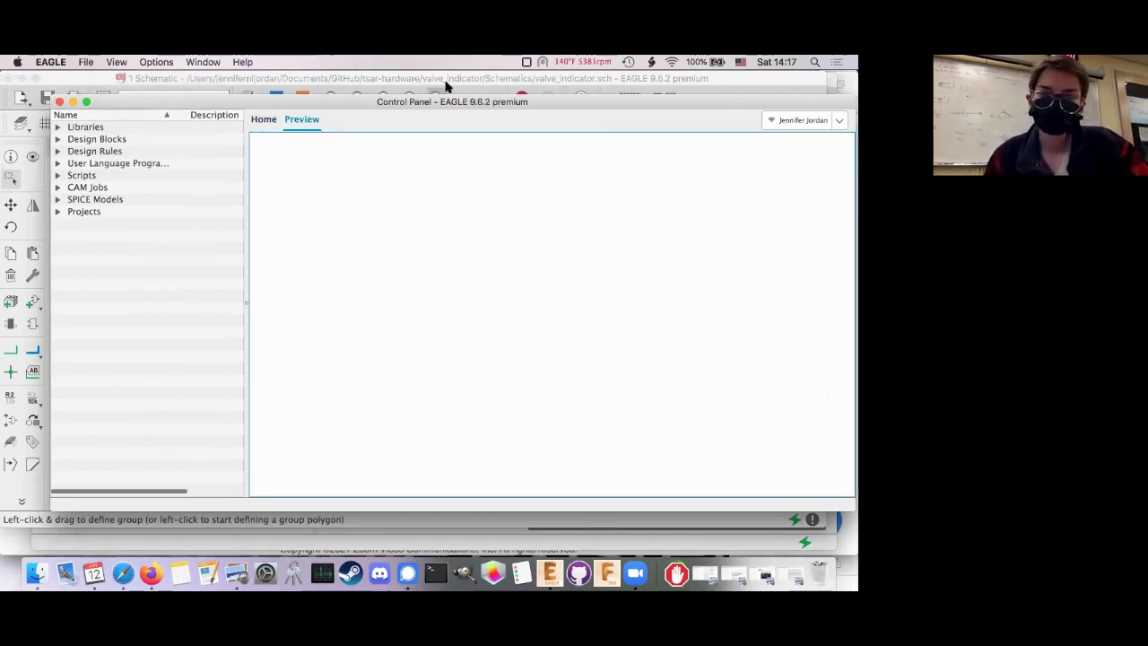
drag(445, 85, 475, 97)
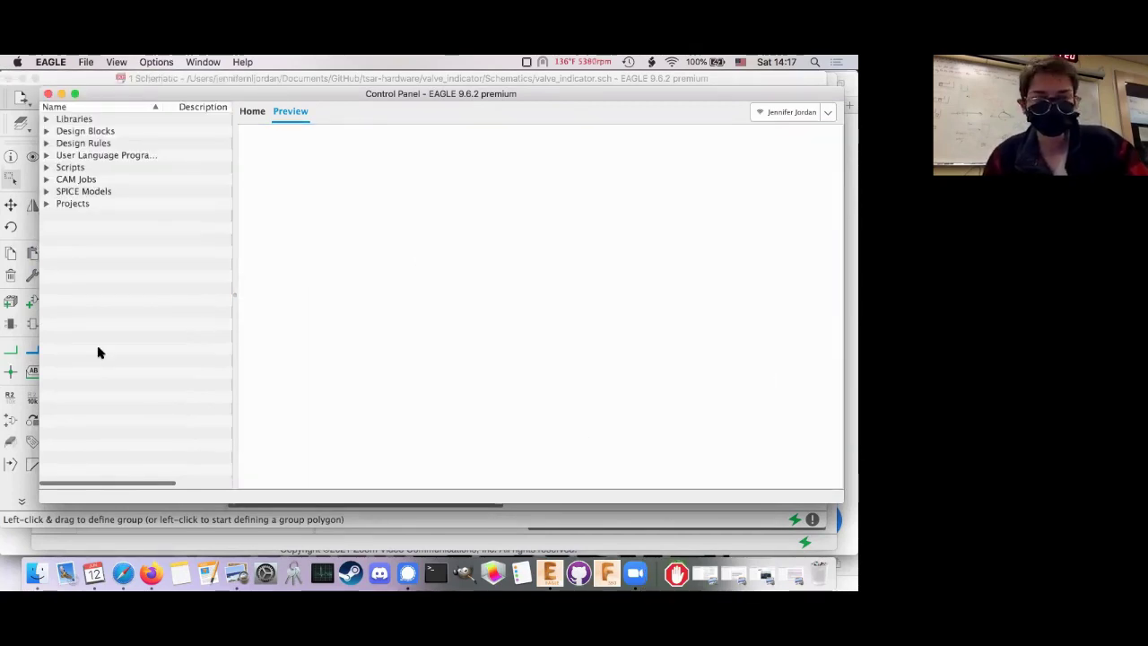
Switch to Safari, look for hall effect pages and open the DuckDuckGo results for "us8537 hall effect" from the browsing history
click(135, 448)
click(134, 578)
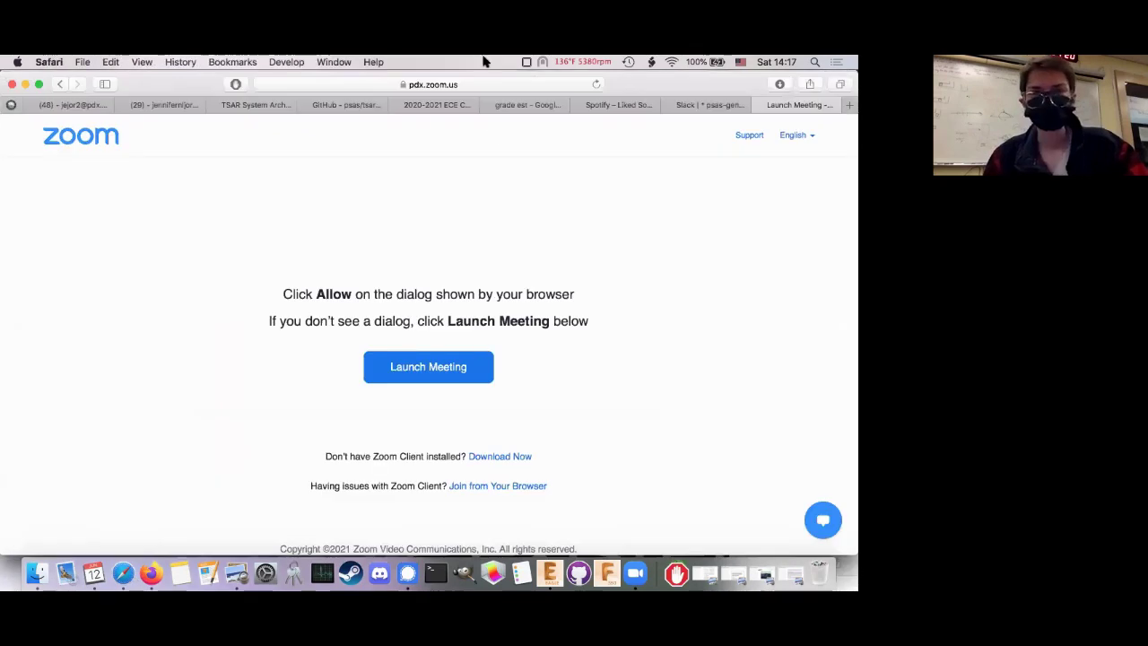
key(super+l)
text(hall)
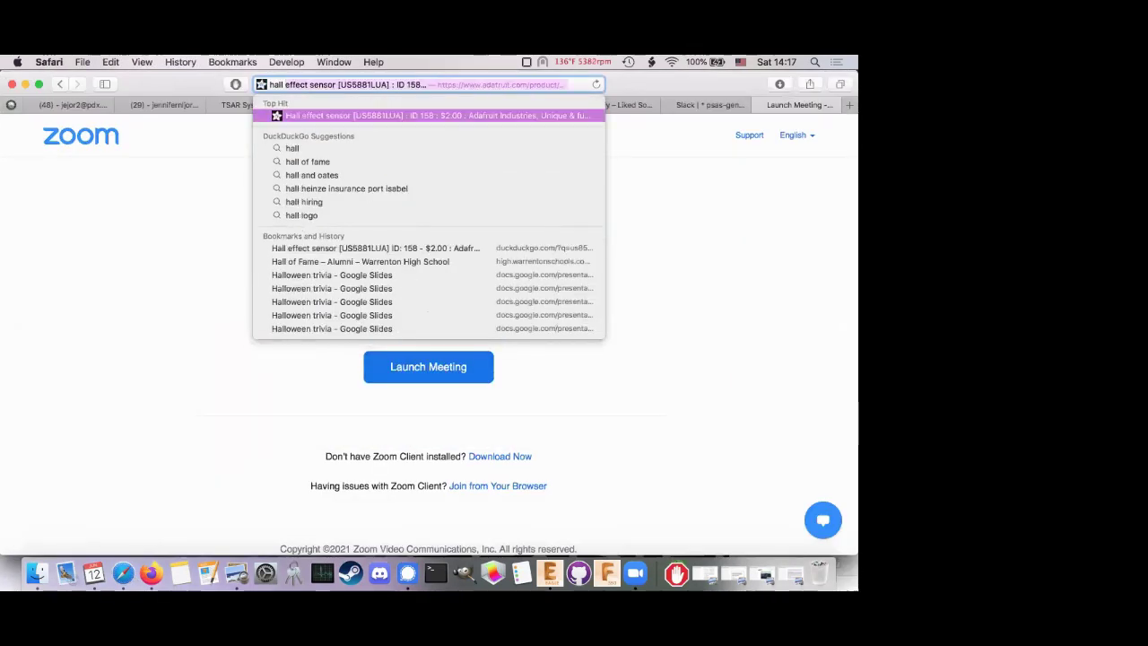
key(Escape)
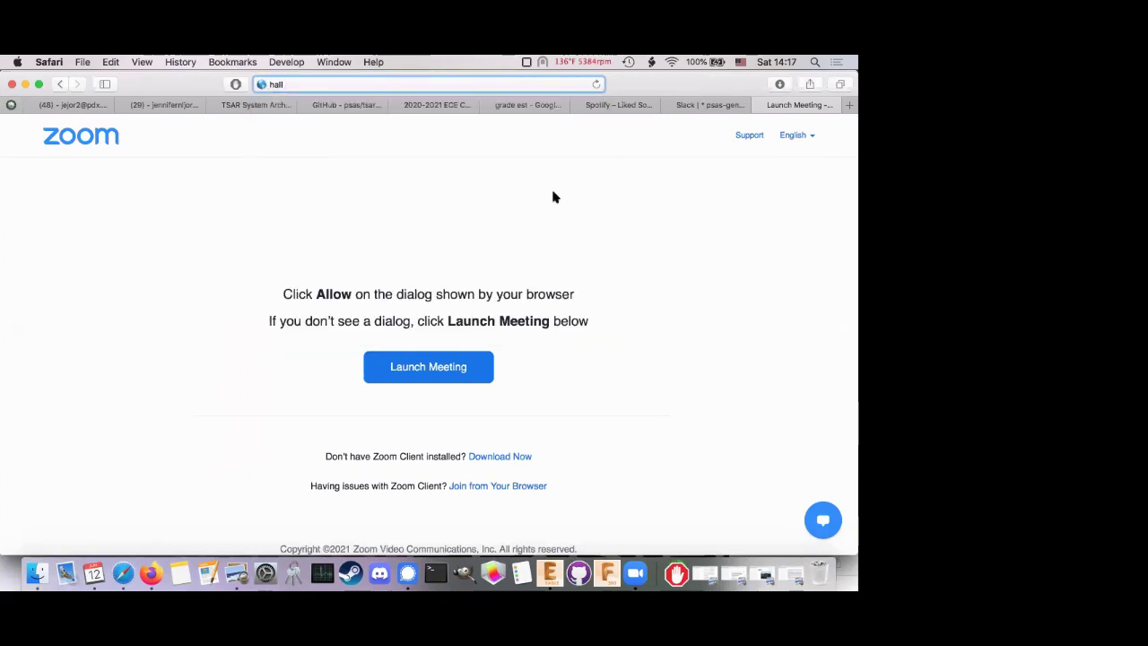
key(BackSpace)
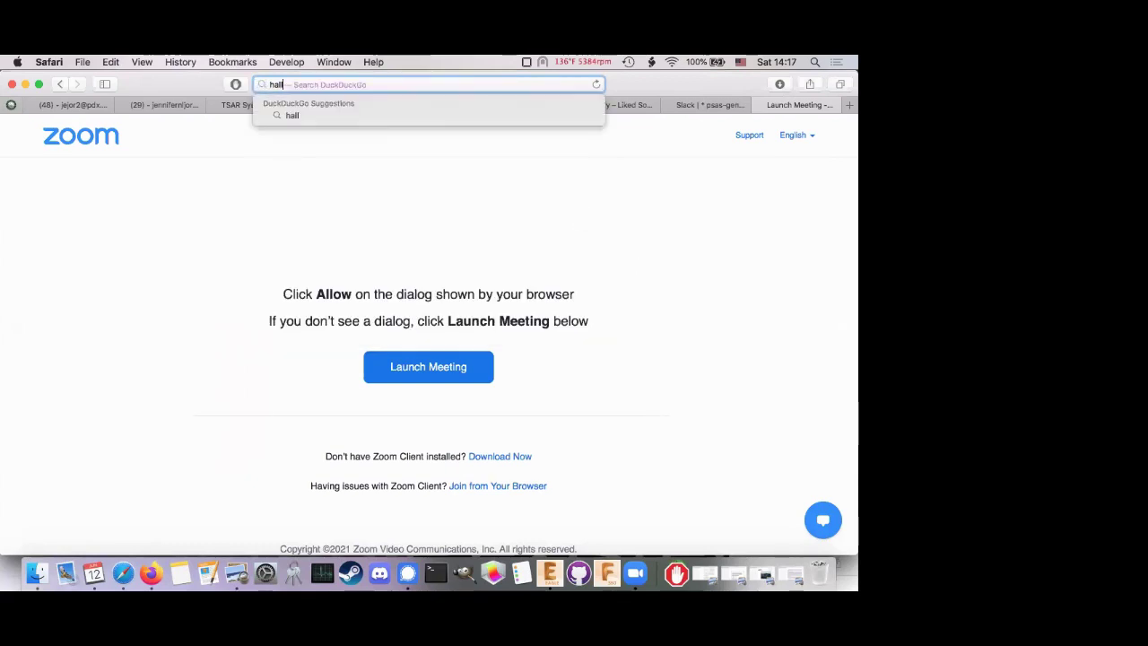
text(e)
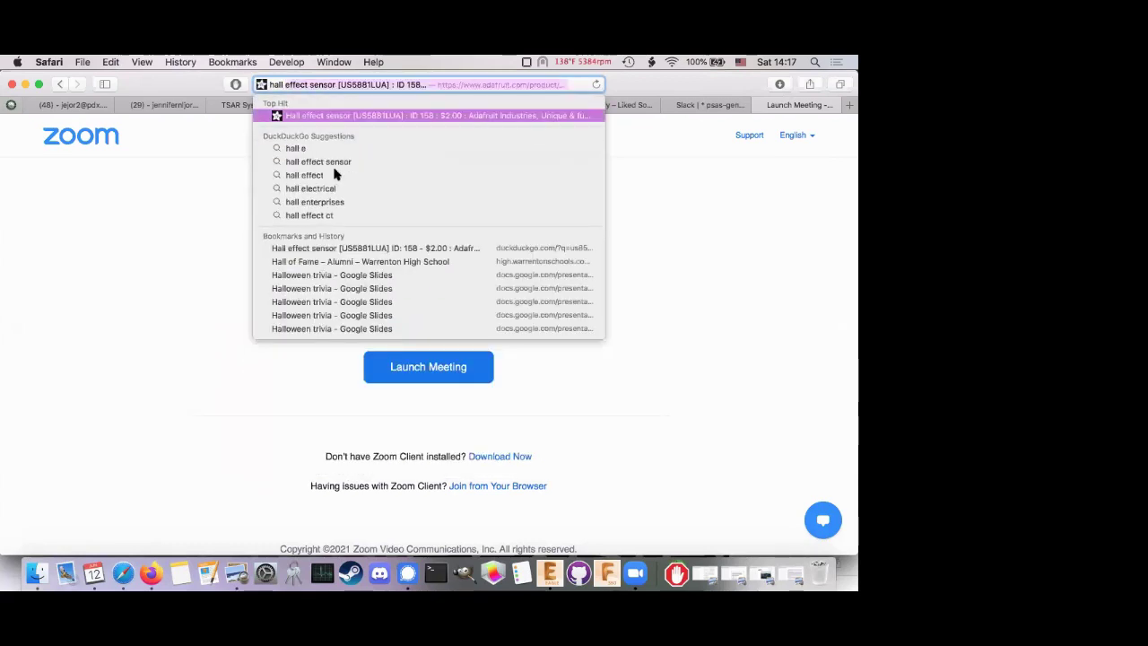
key(Down)
key(Down)
key(Down)
key(Down)
key(Down)
click(350, 249)
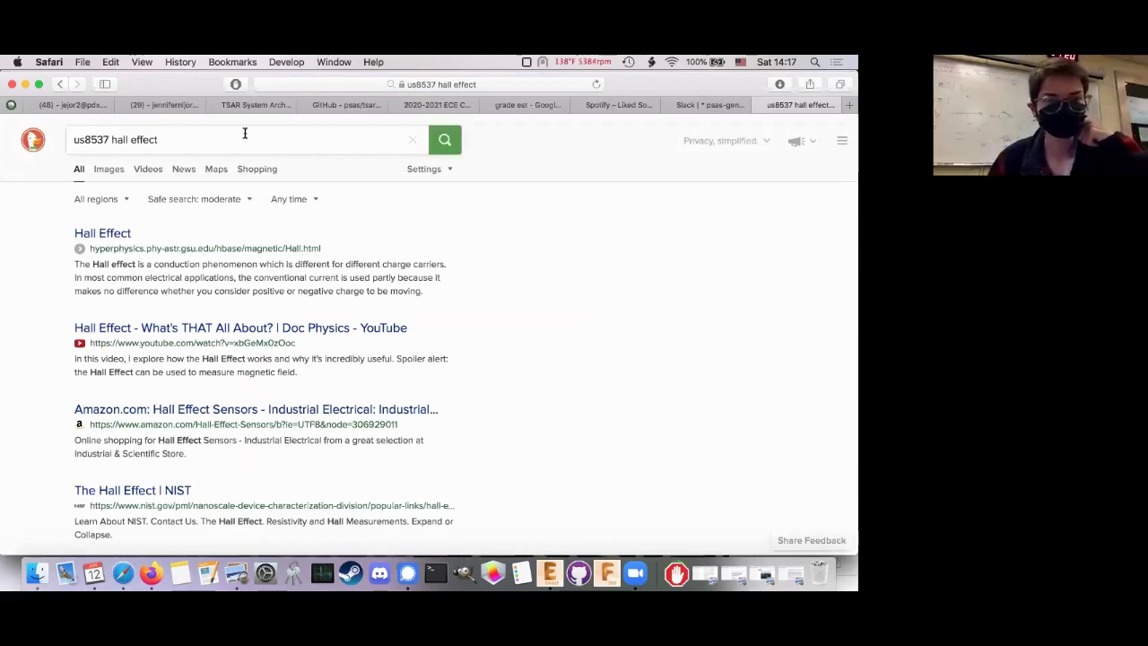
Look through the "us8537 hall effect" web results for a page on the Hall effect sensor part
scroll(244, 135, down, 5)
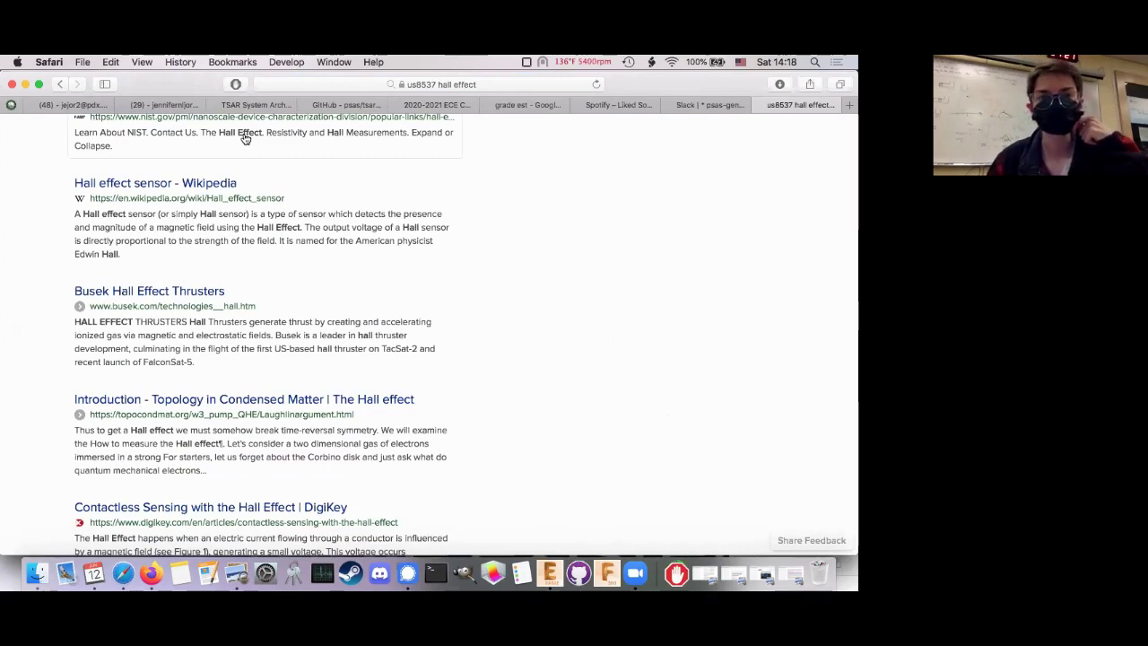
scroll(243, 135, up, 5)
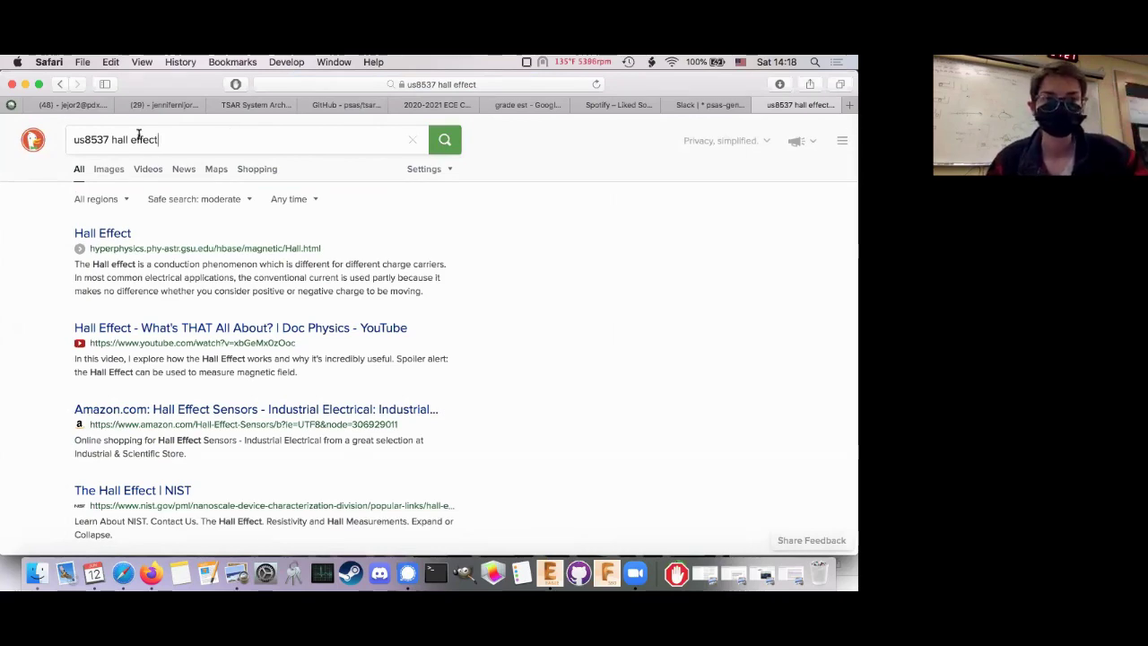
scroll(76, 321, down, 5)
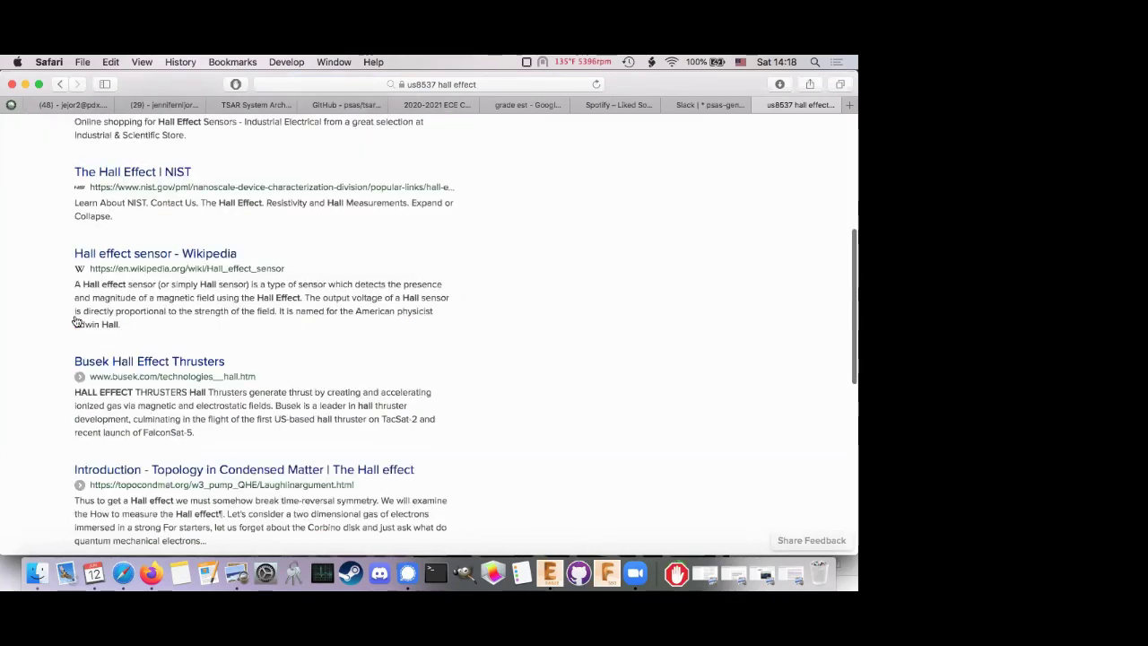
scroll(76, 321, down, 6)
scroll(77, 321, up, 11)
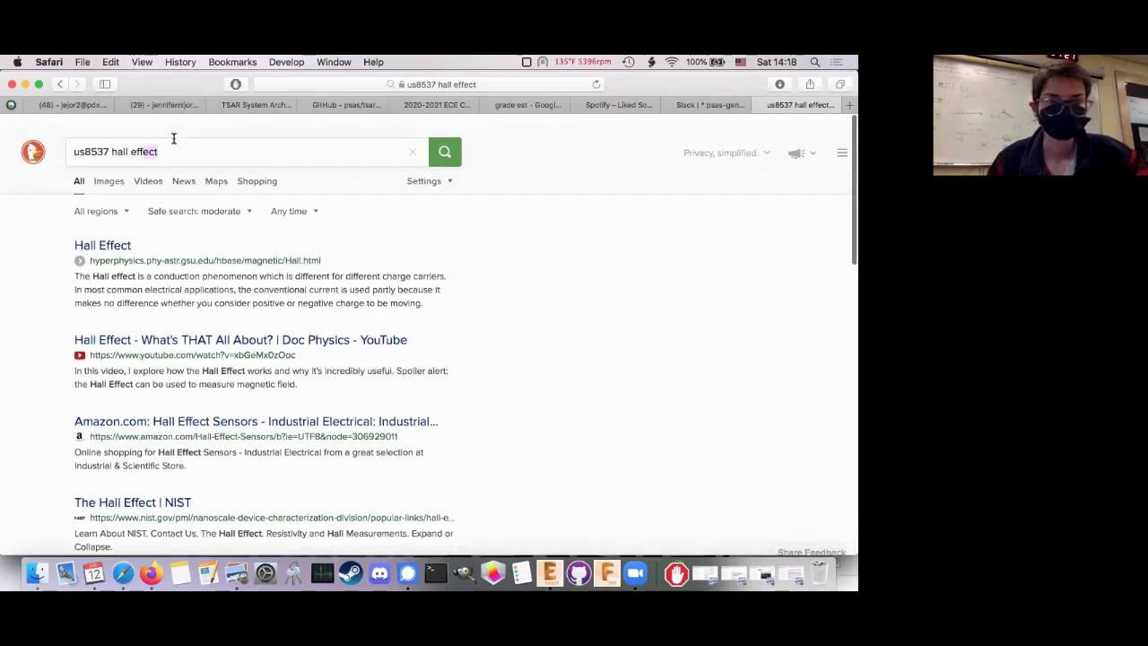
Open the Adafruit product page for the US5881LUA hall effect sensor
click(451, 89)
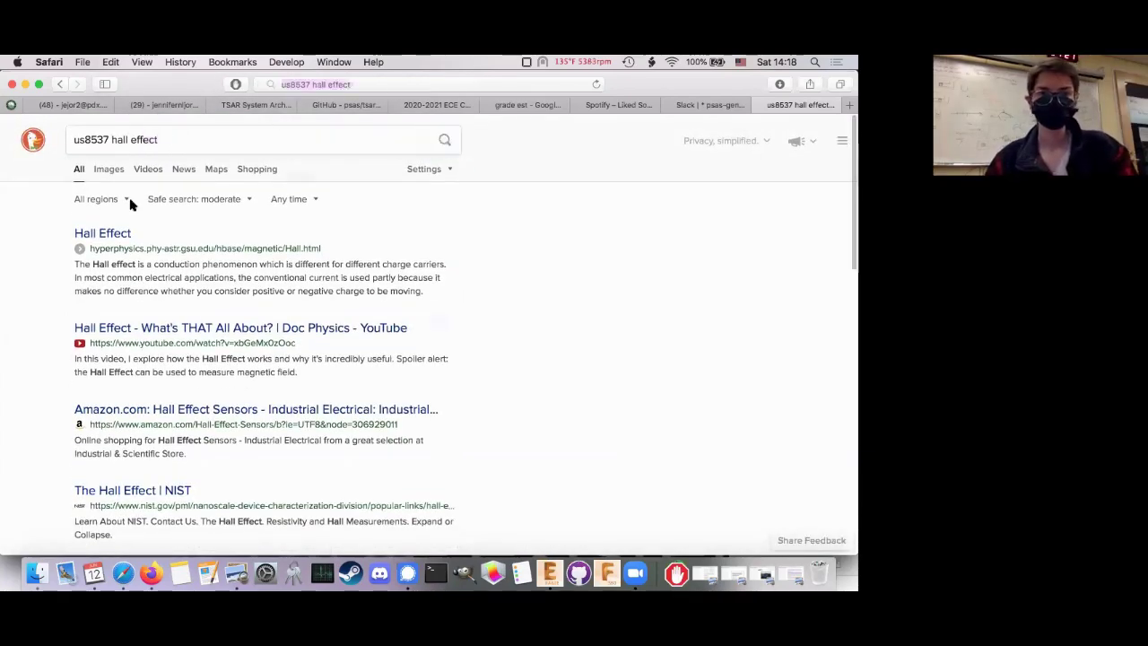
click(171, 143)
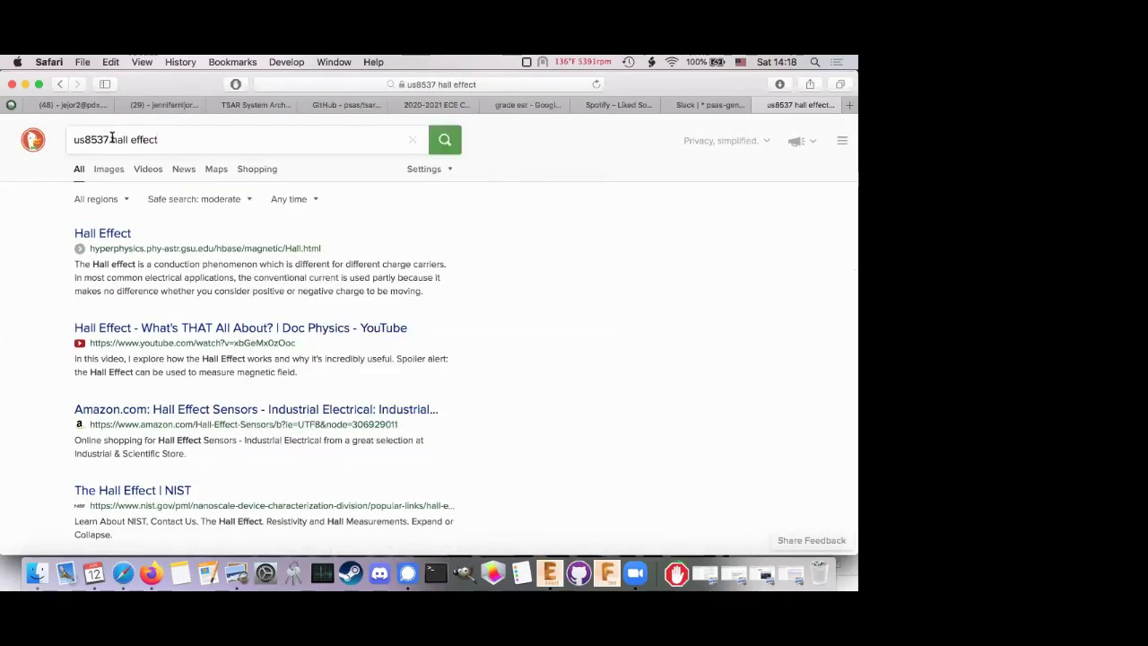
key(super+Left)
key(shift+alt+Right)
key(super+c)
click(490, 84)
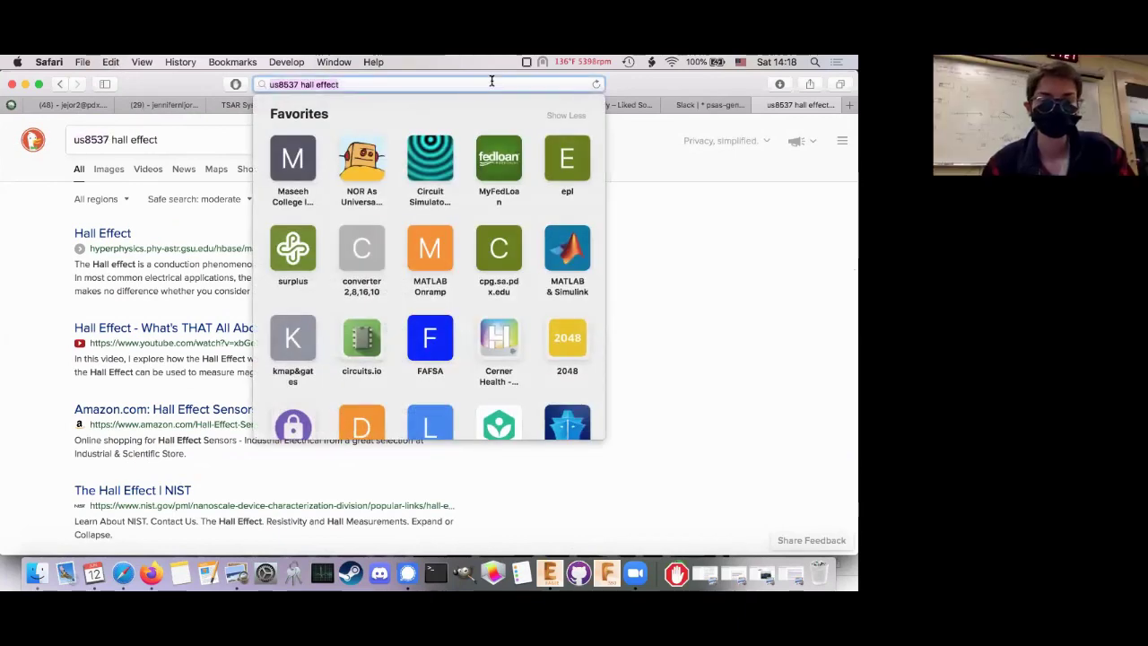
text(hal)
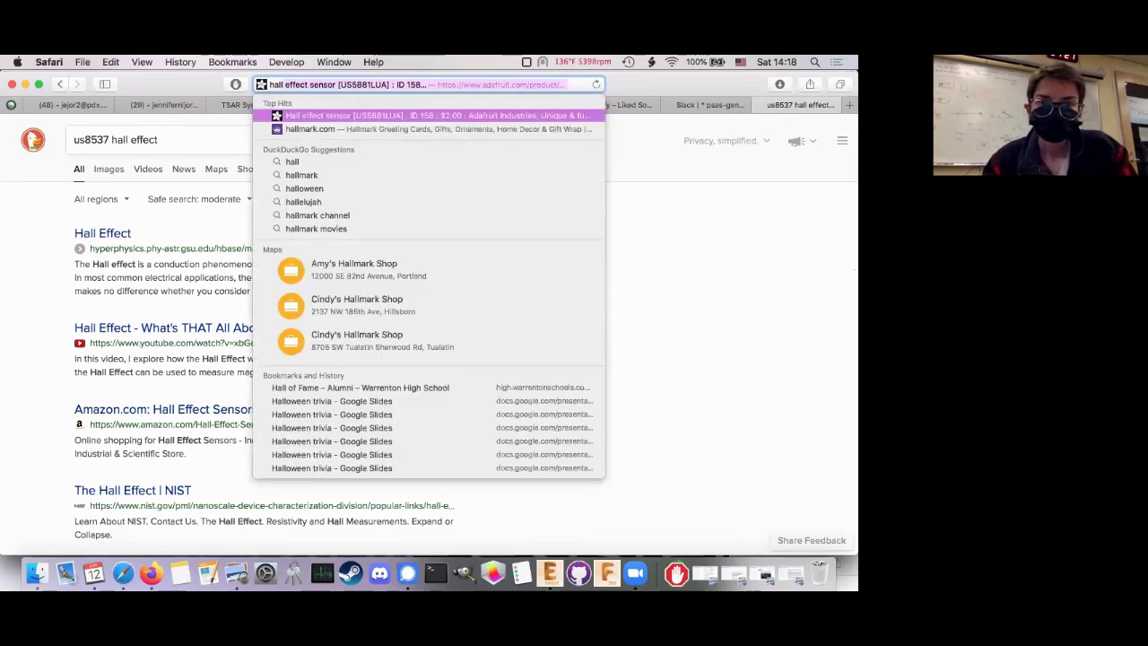
key(Return)
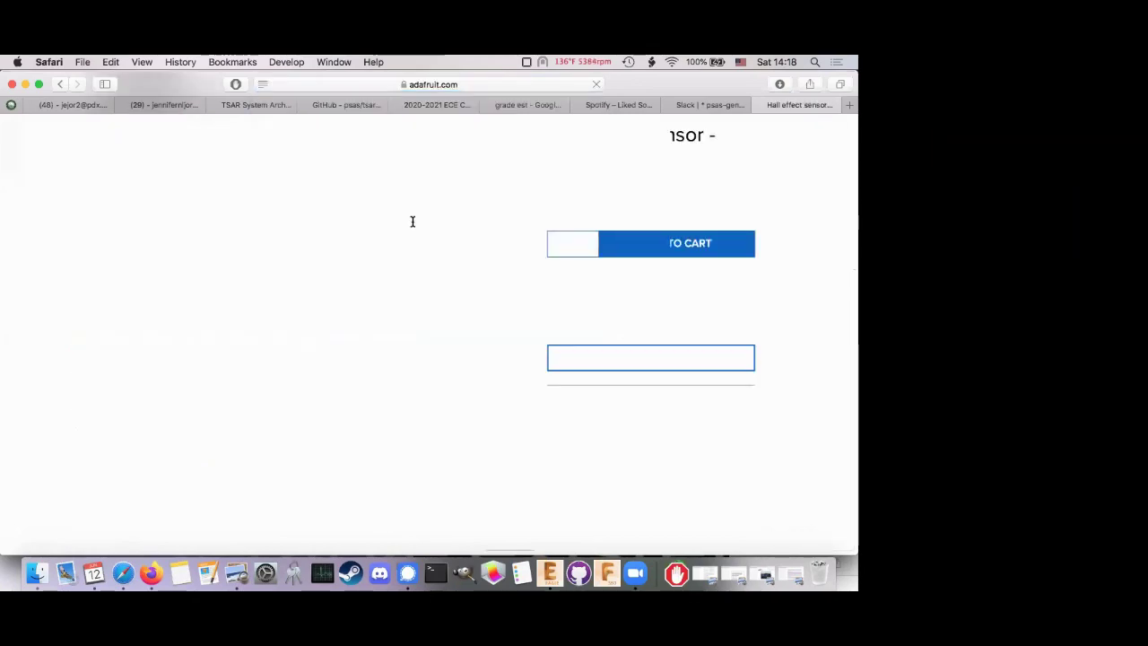
Look through the sensor's description and technical details and open its datasheet
scroll(421, 242, down, 10)
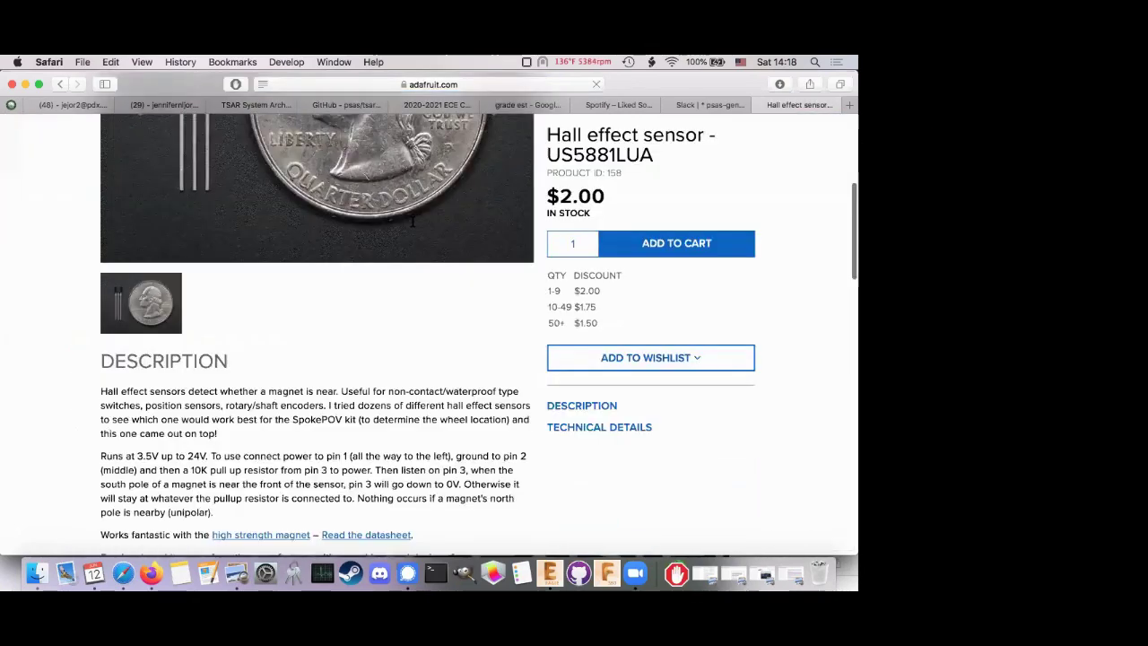
scroll(438, 270, down, 5)
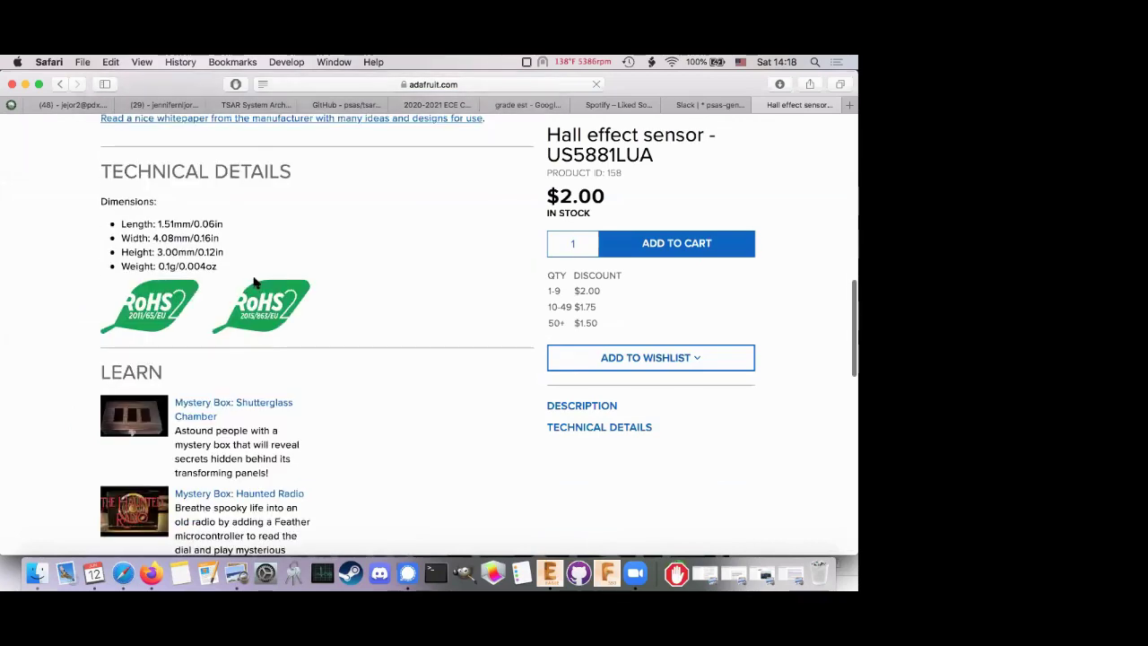
scroll(566, 377, up, 1)
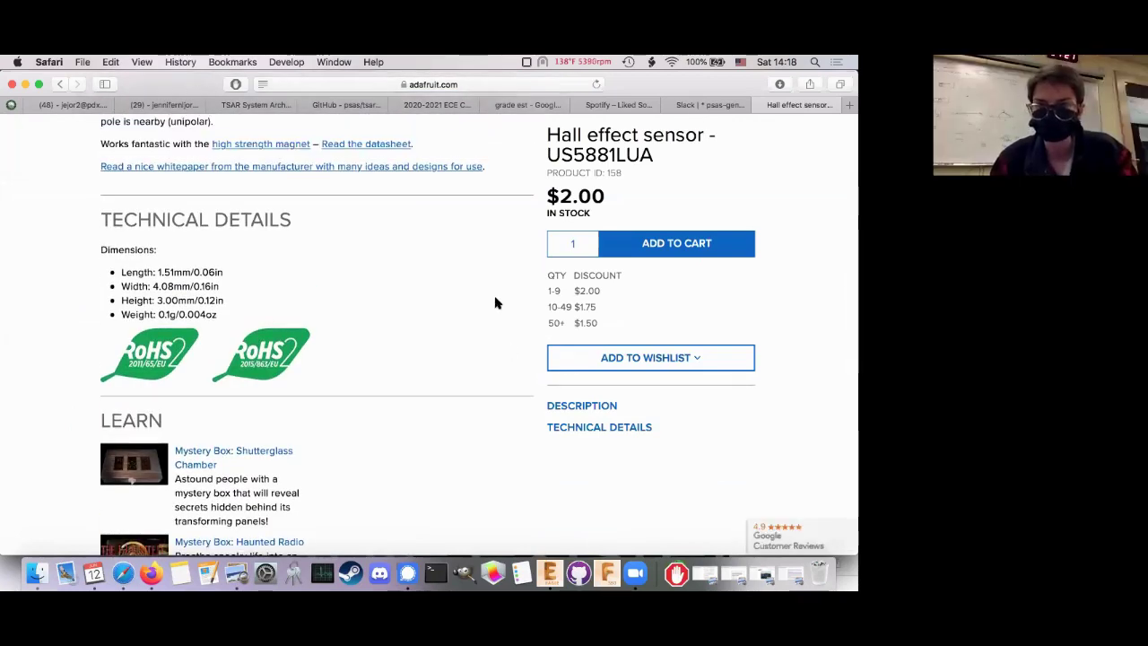
scroll(333, 200, up, 1)
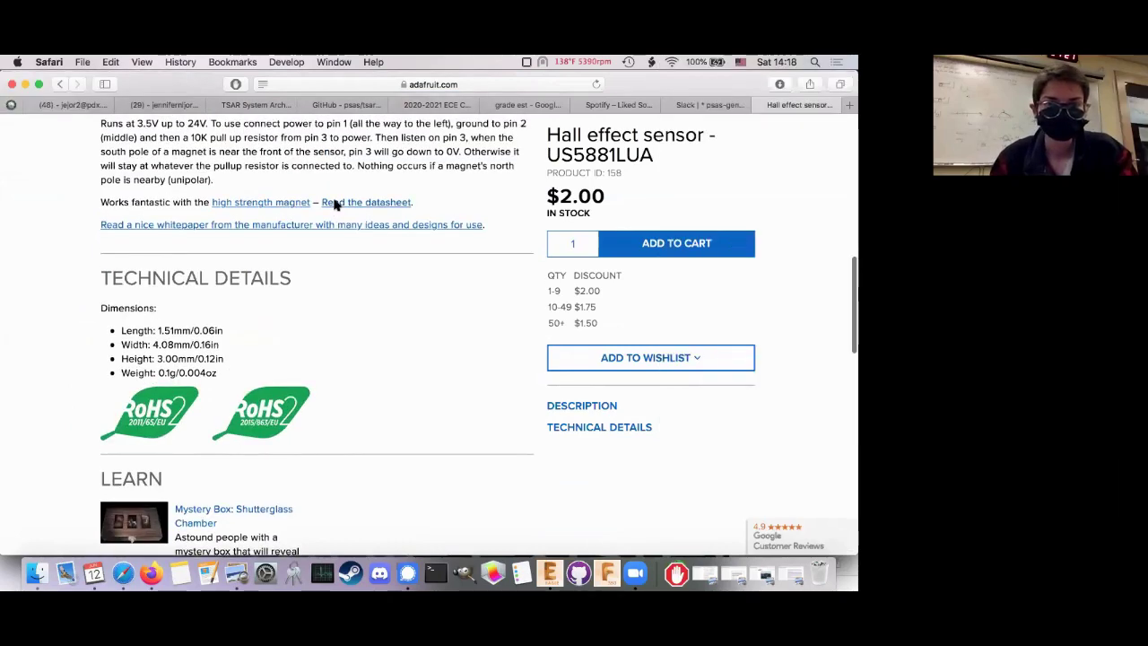
click(335, 204)
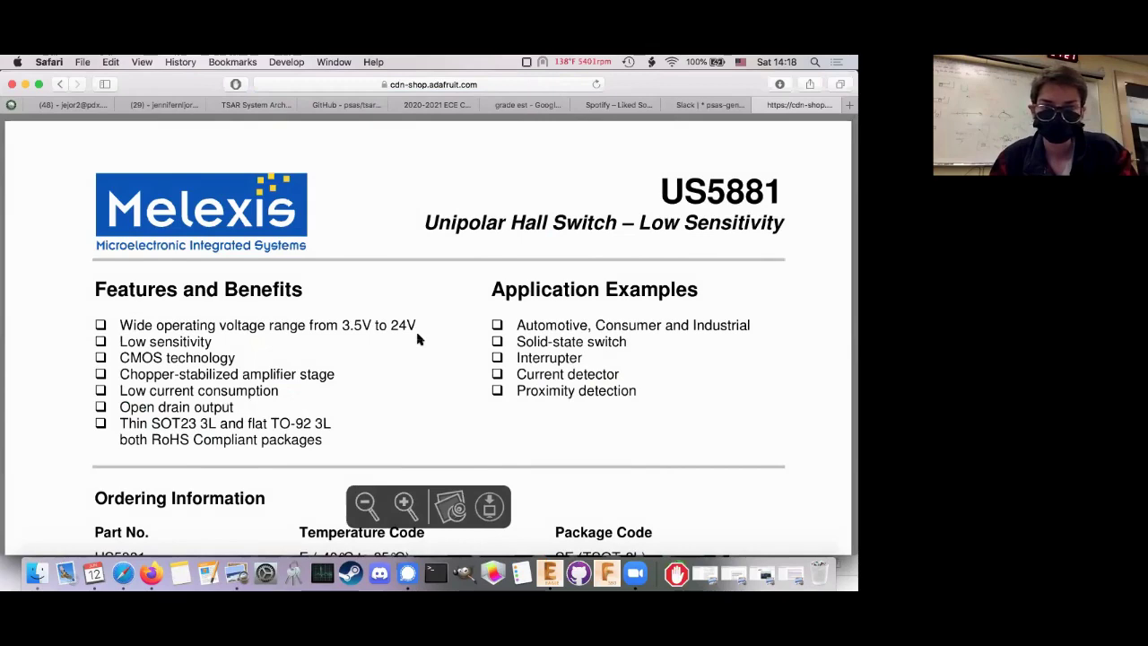
Examine the Functional Diagram of the US5881 in the datasheet at an enlarged view
scroll(417, 339, down, 10)
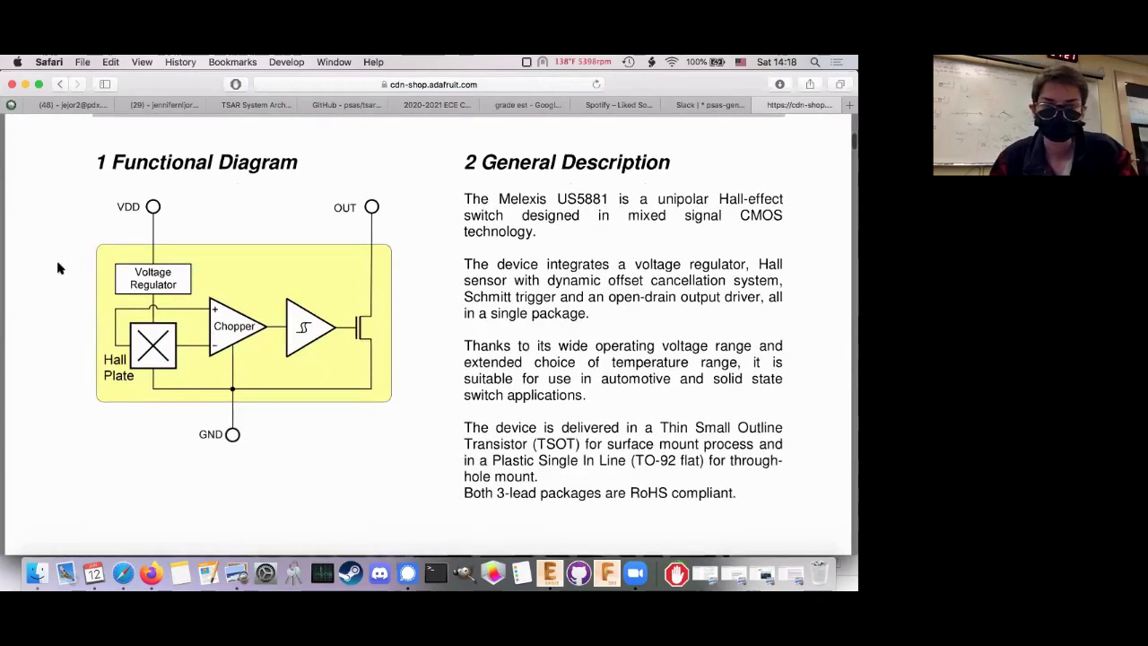
ctrl+scroll(58, 268, up, 3)
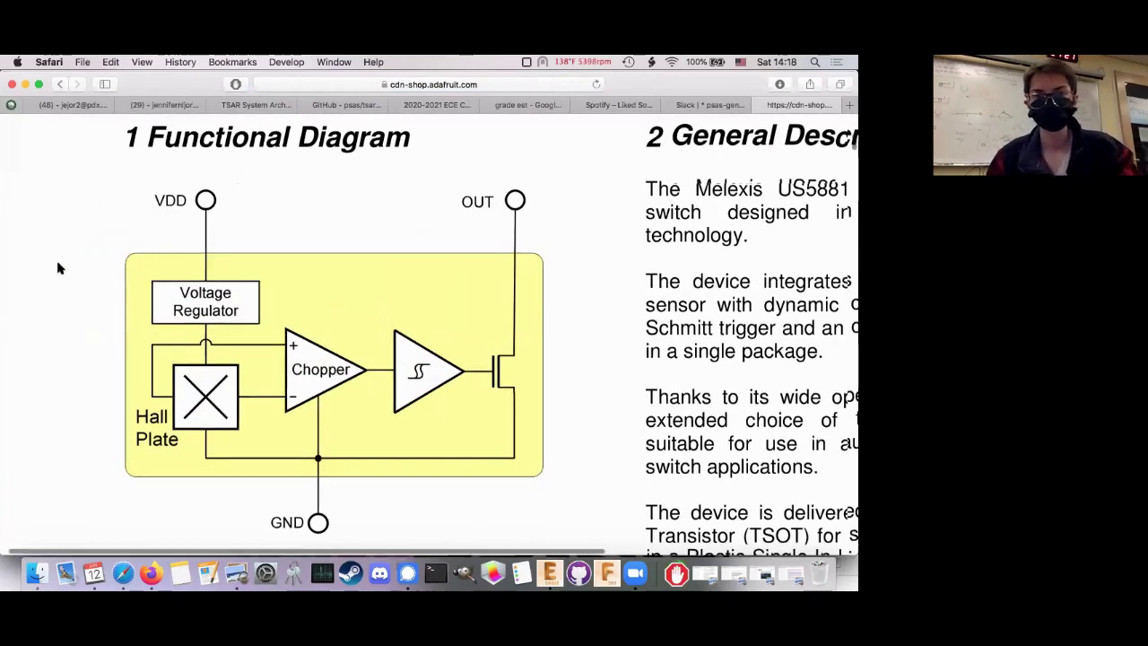
scroll(57, 268, down, 1)
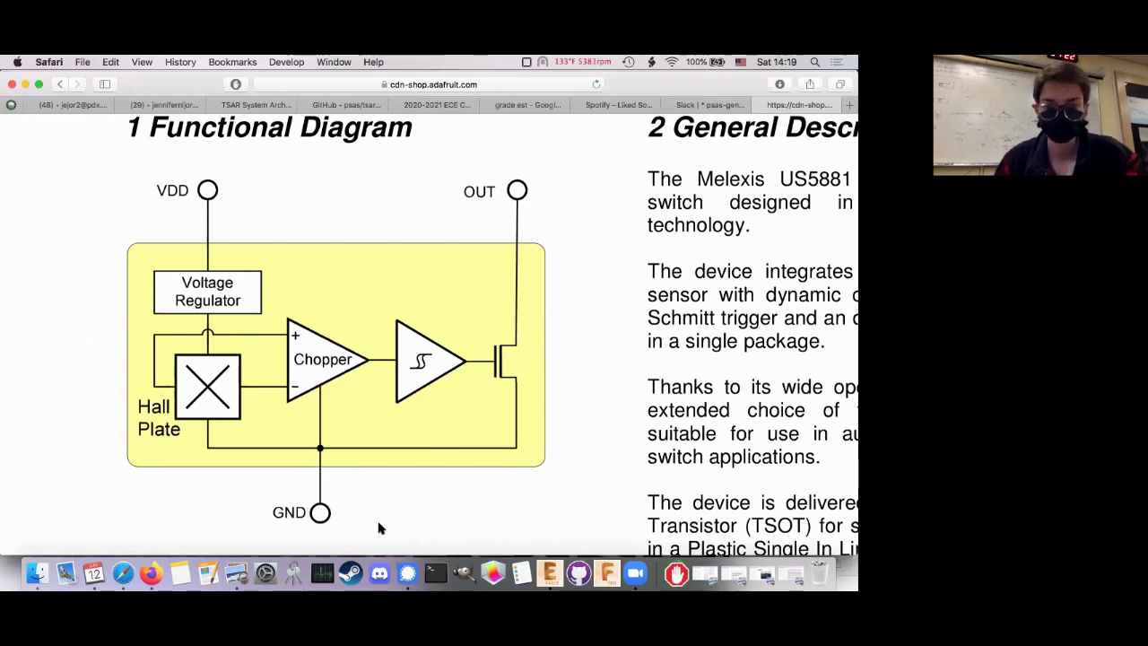
click(406, 575)
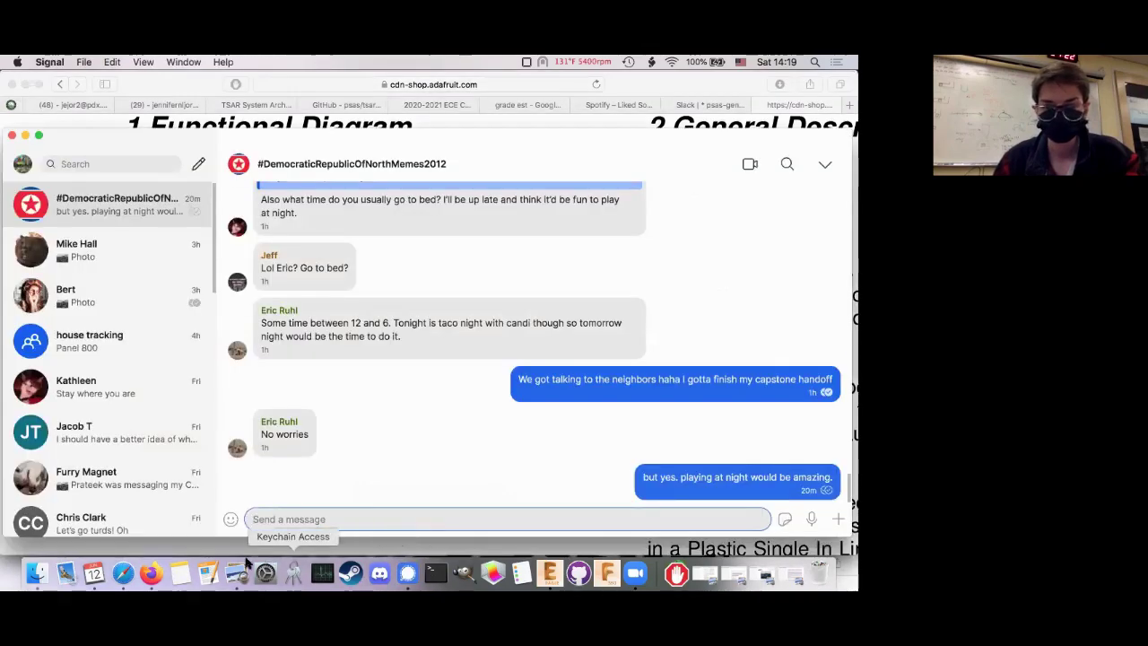
click(123, 574)
click(635, 575)
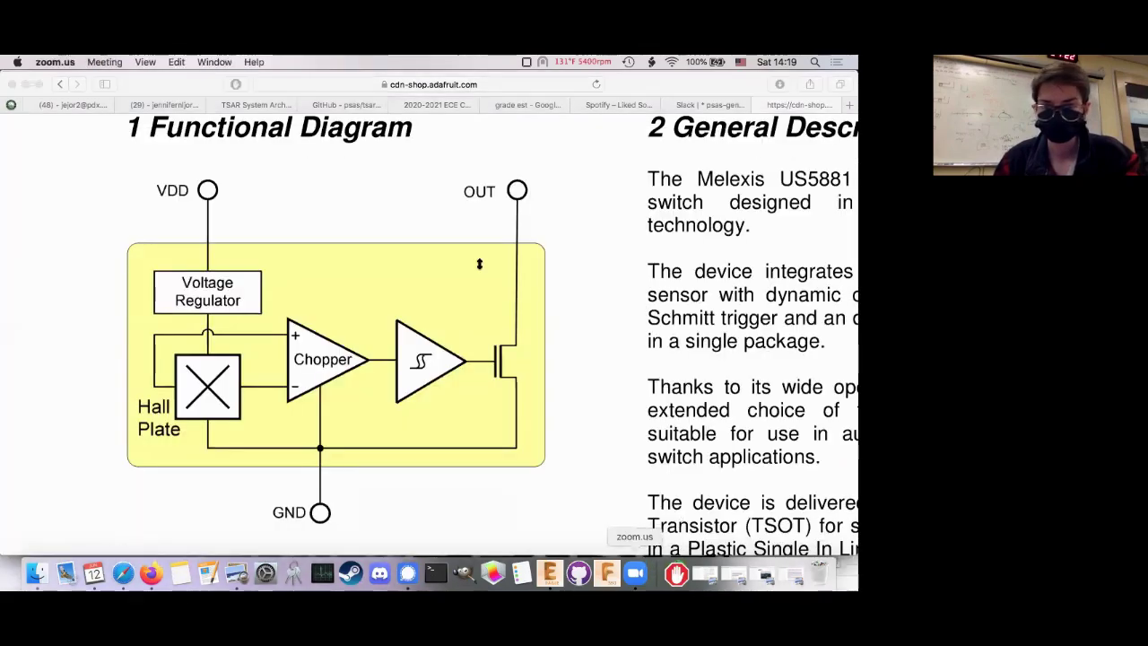
Switch to EAGLE and bring the valve_indicator.sch schematic window to the front
click(549, 575)
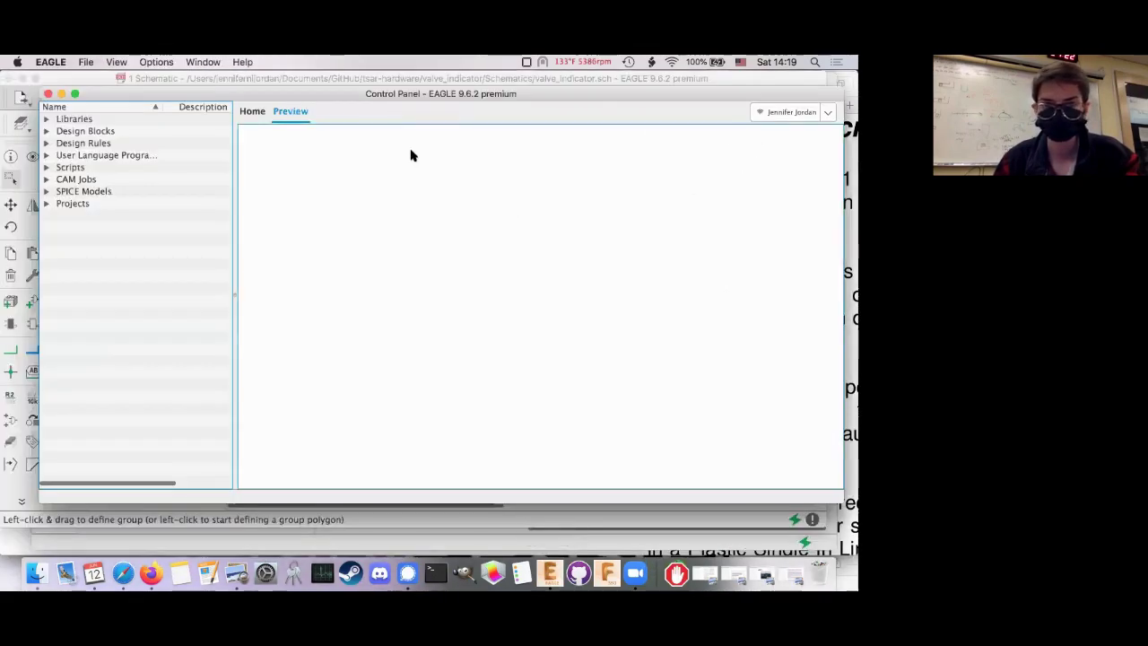
key(ctrl+Down)
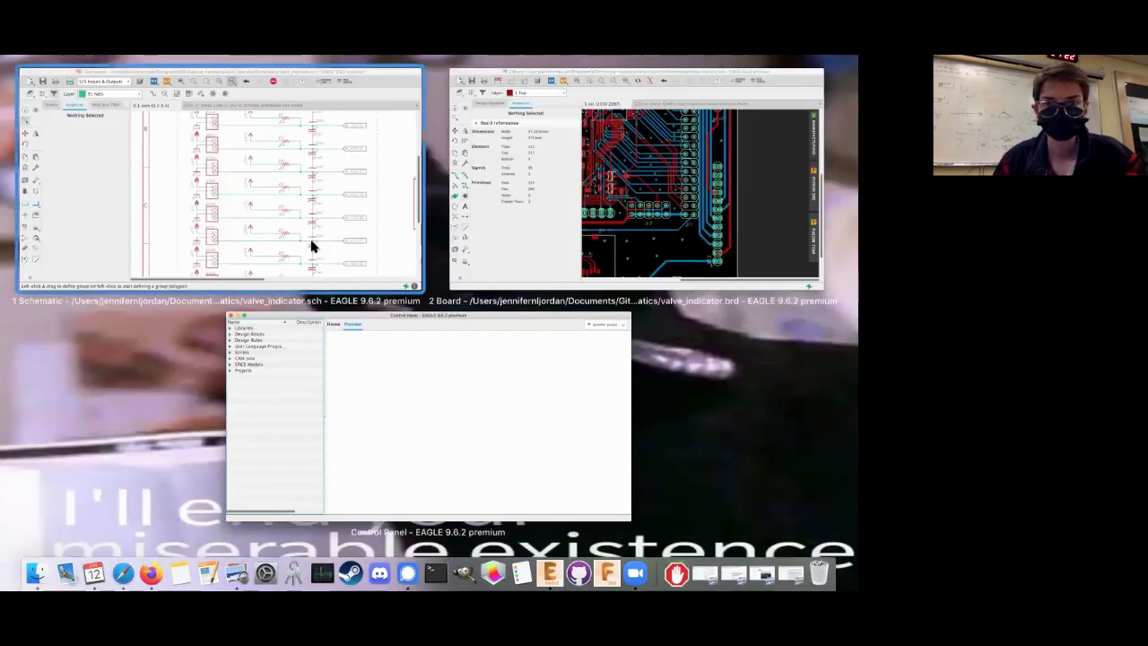
click(310, 243)
Open the recent schematic TSAR_Actuator_Controller.sch, saving the unsaved valve_indicator changes
click(87, 62)
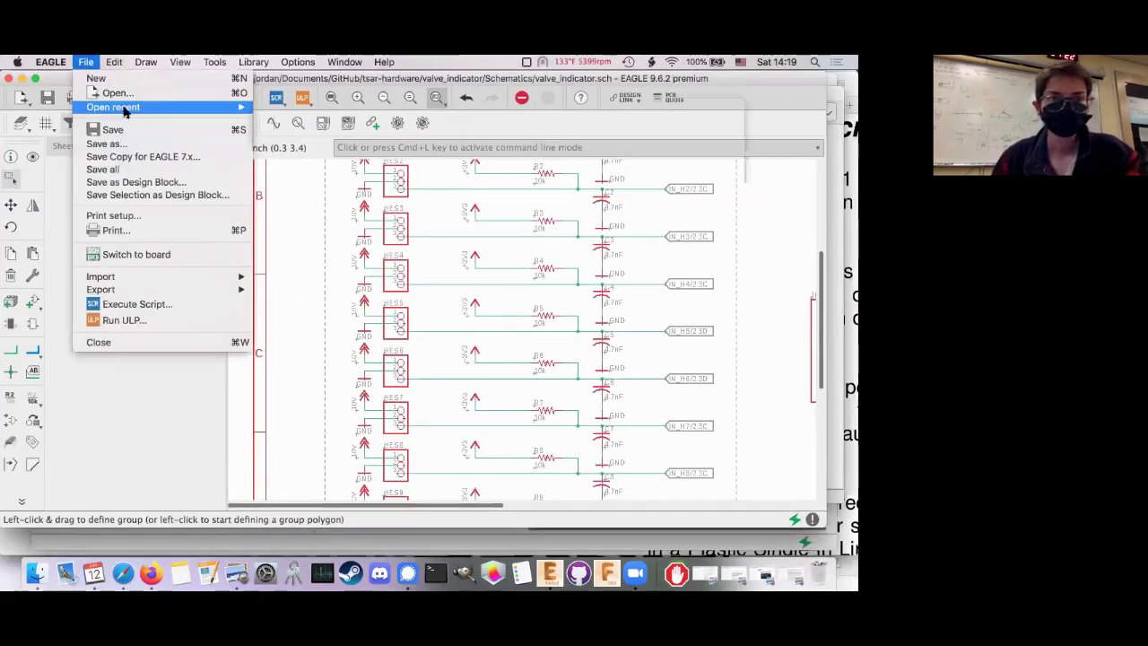
mouse_move(123, 108)
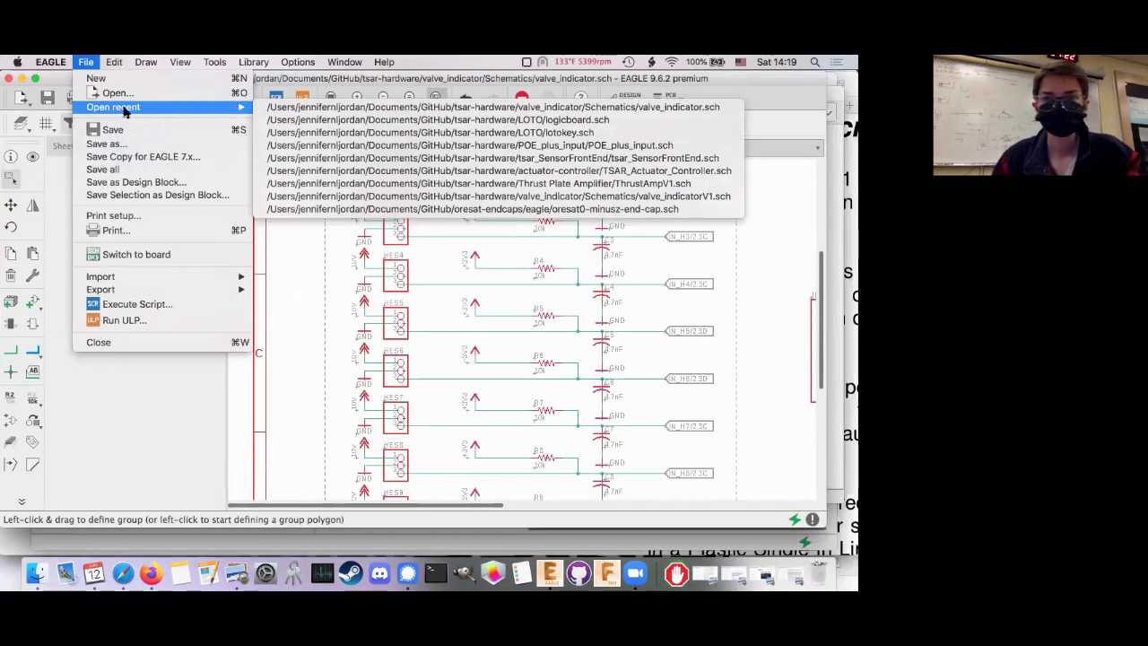
click(489, 170)
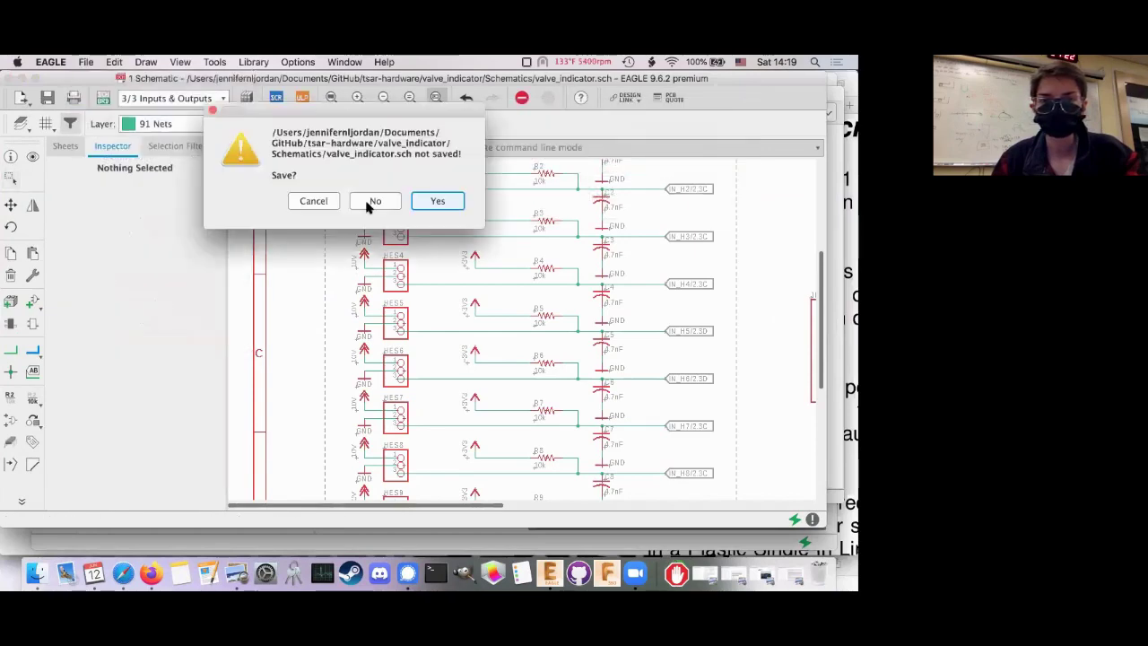
click(447, 201)
click(449, 195)
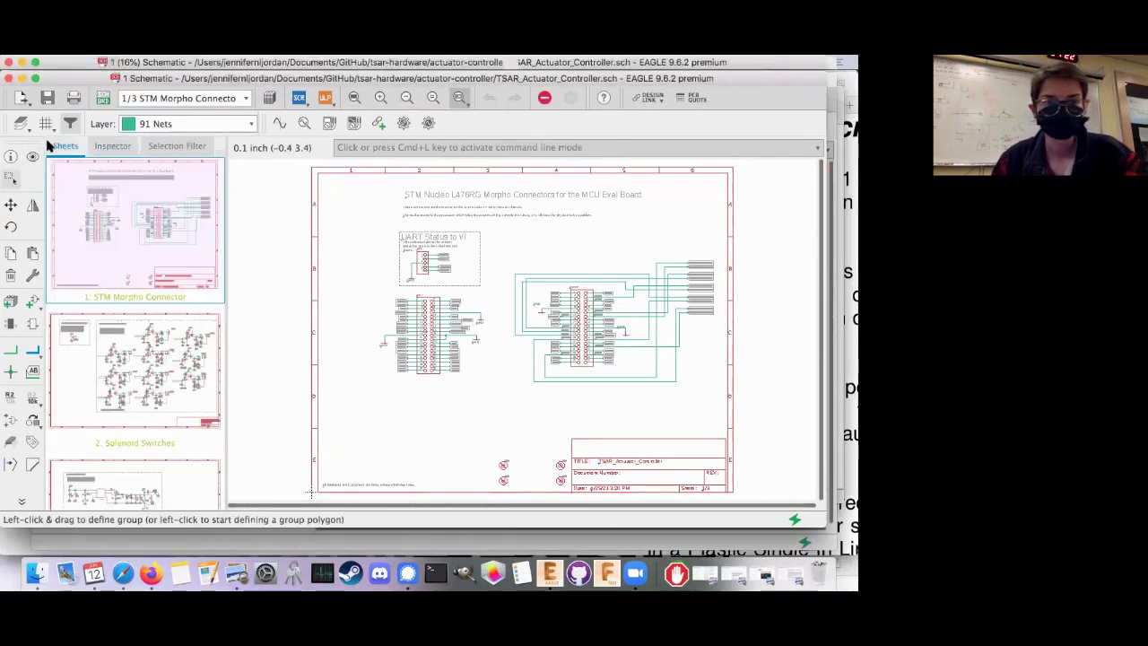
Look over the schematic's sheets and examine the CN7 and CN10 connectors on the STM Morpho Connector sheet
scroll(130, 327, down, 2)
scroll(135, 322, up, 2)
scroll(135, 323, down, 2)
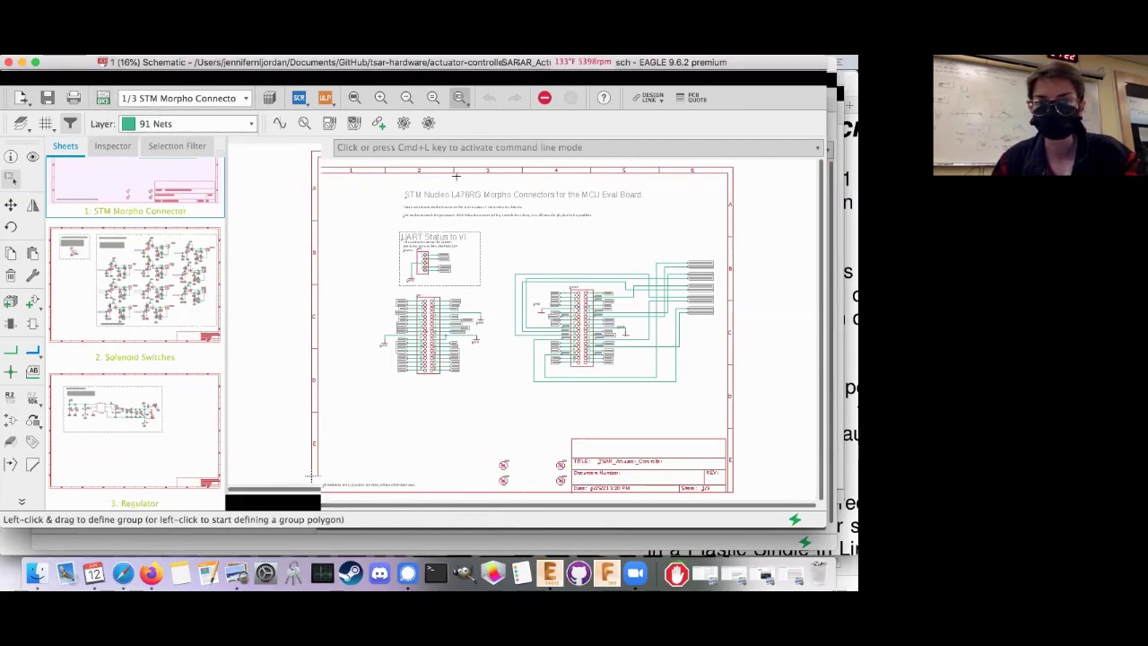
scroll(455, 176, up, 5)
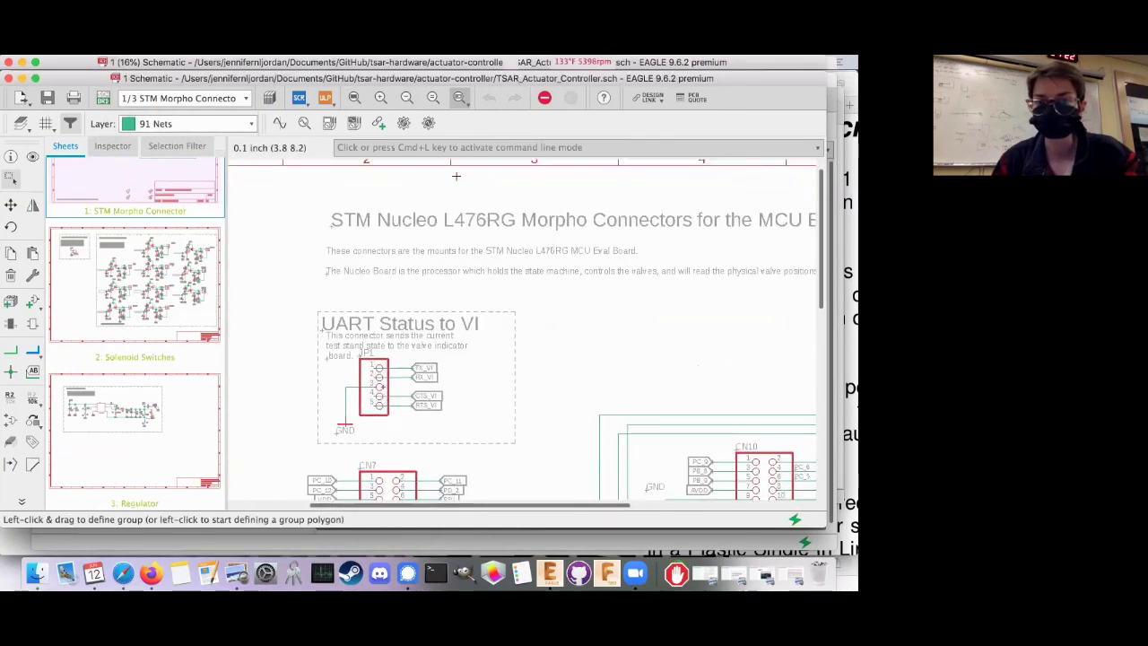
scroll(455, 176, down, 5)
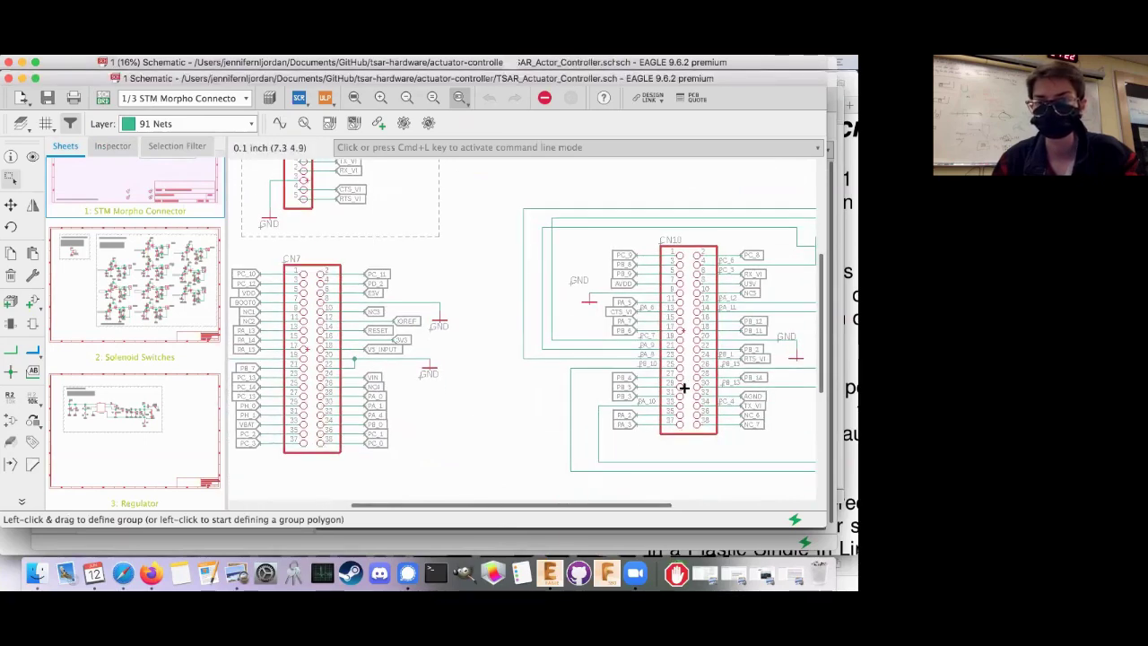
Examine the actuator controller's board layout around CN7 and CN10, returning to the schematic when done
click(104, 84)
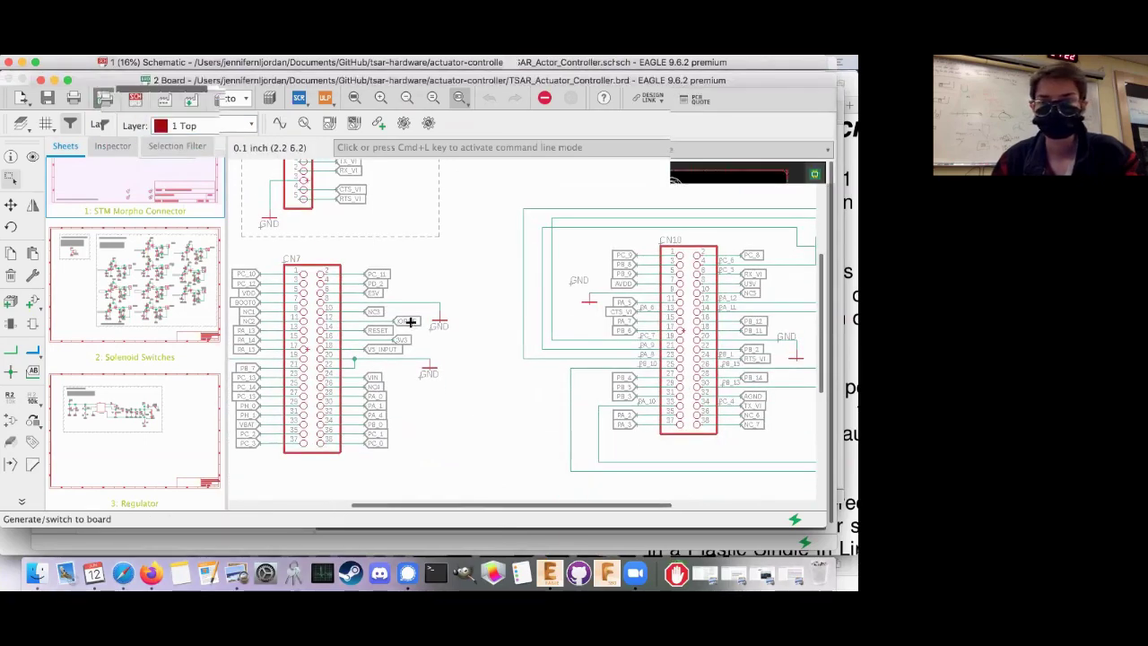
scroll(496, 450, up, 5)
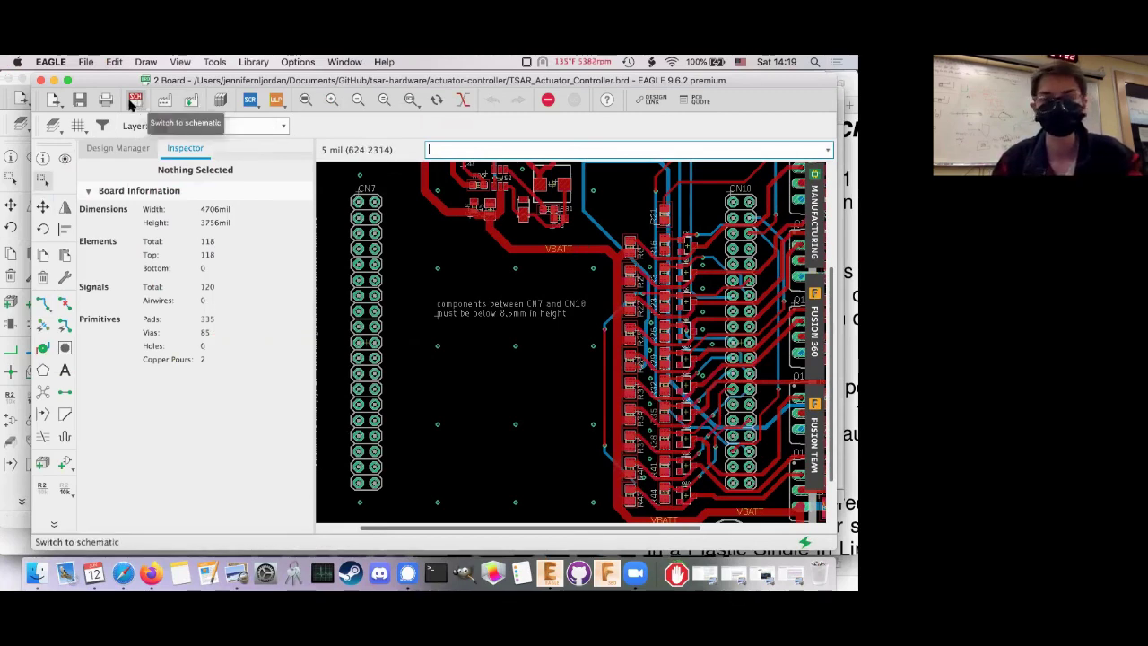
click(133, 100)
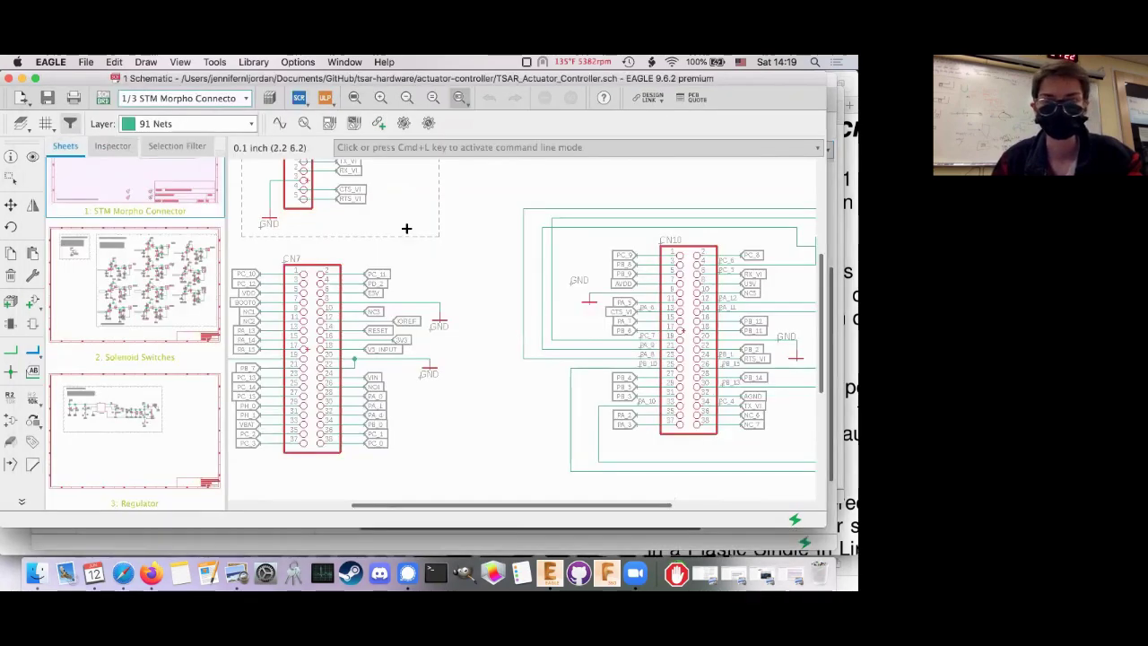
Examine the UART Status to VI block with connector JP1 on the STM Morpho Connector sheet
scroll(406, 229, up, 3)
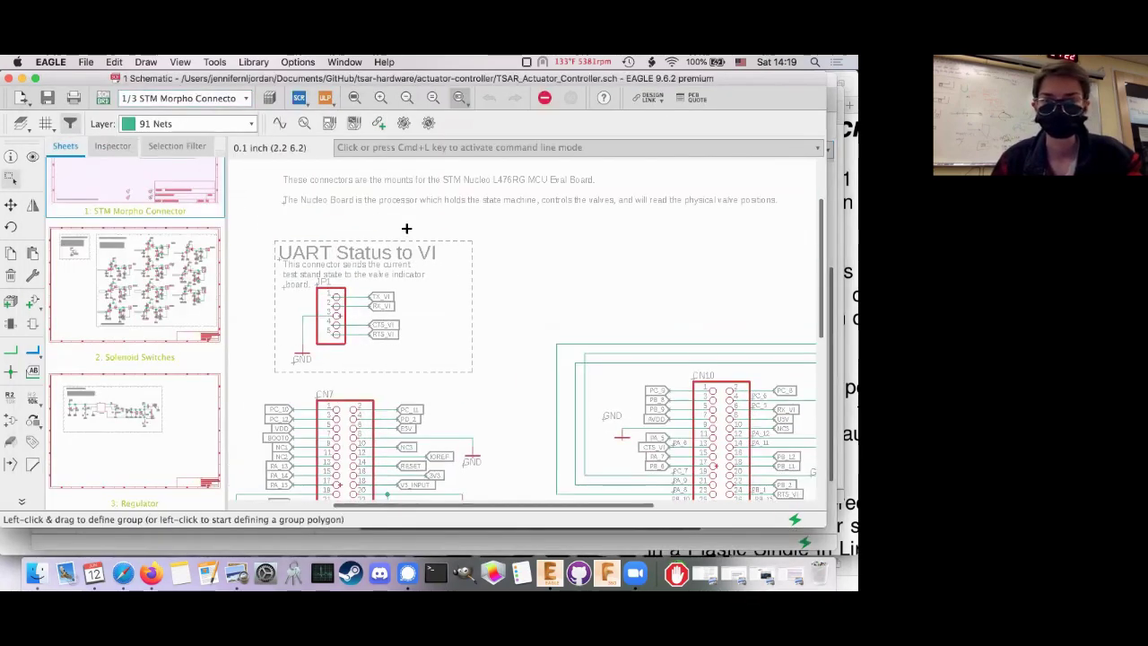
scroll(406, 229, down, 3)
scroll(406, 229, left, 4)
scroll(406, 229, up, 3)
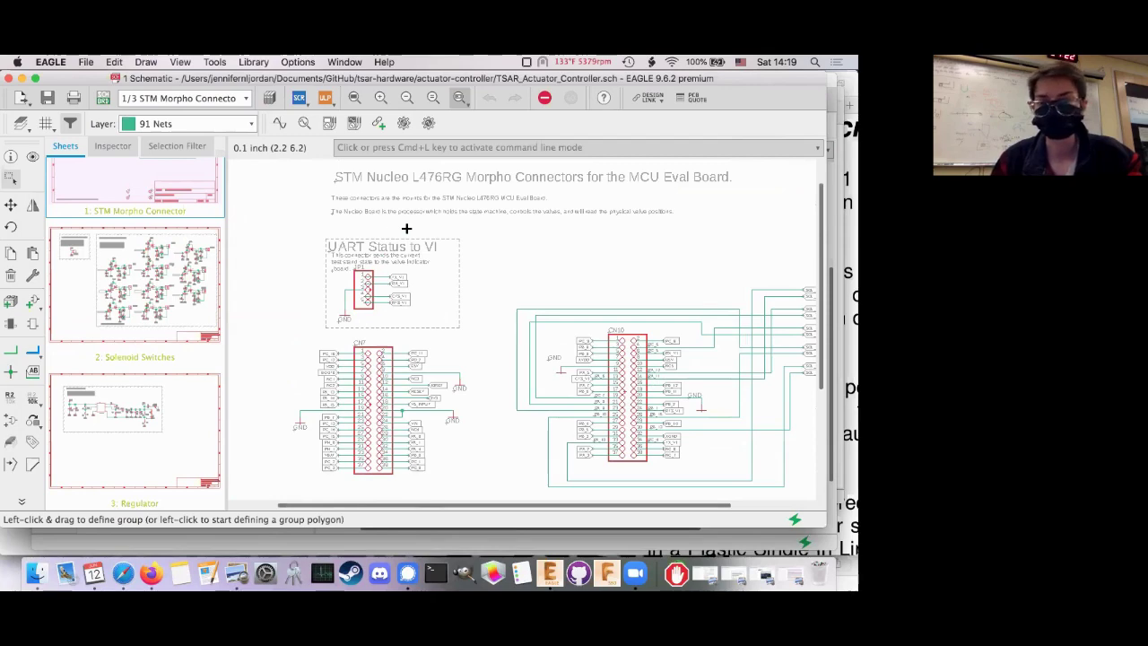
scroll(357, 229, up, 2)
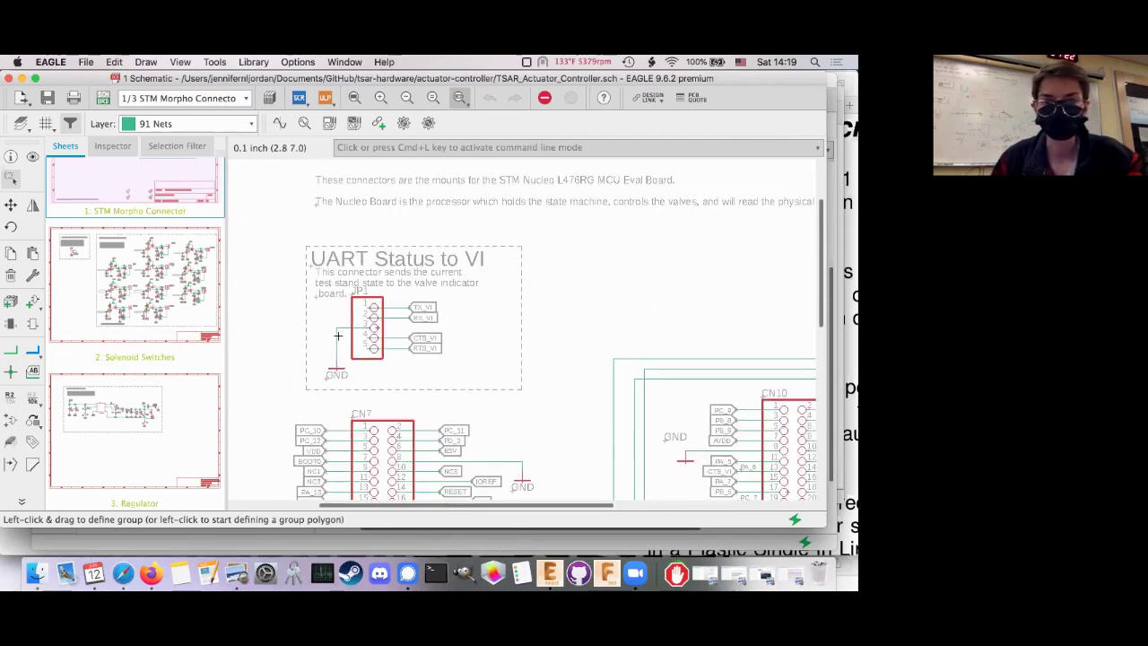
scroll(315, 333, up, 3)
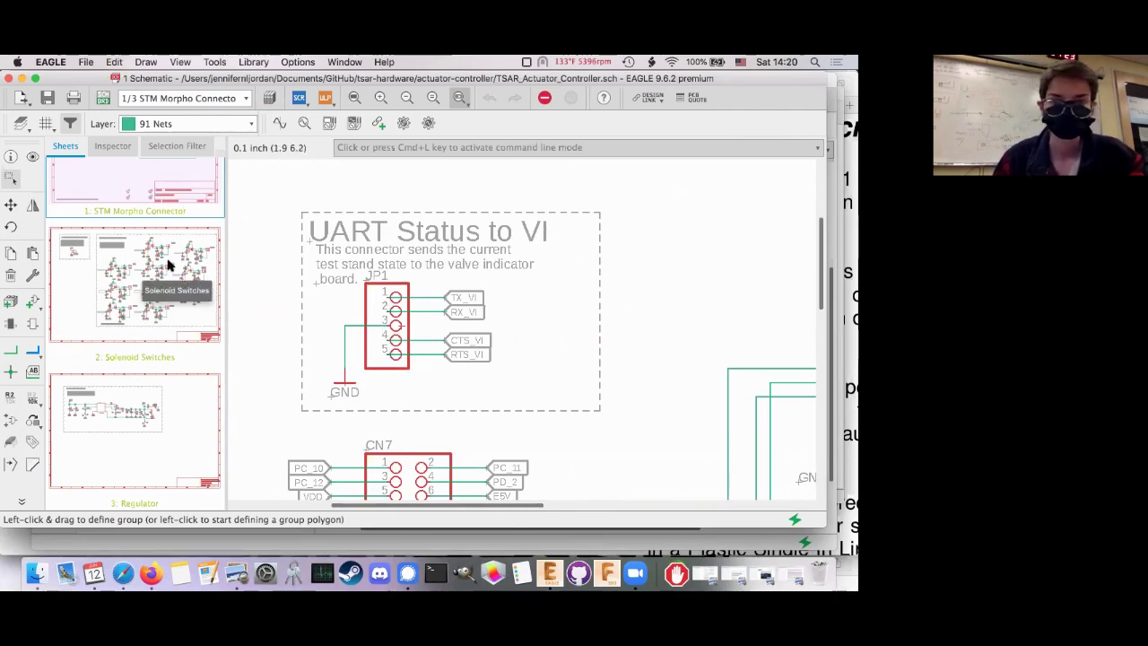
Open the Solenoid Switches sheet and examine the IGN driver circuit in the Valve and Igniter Controls block
click(143, 278)
key(alt+F7)
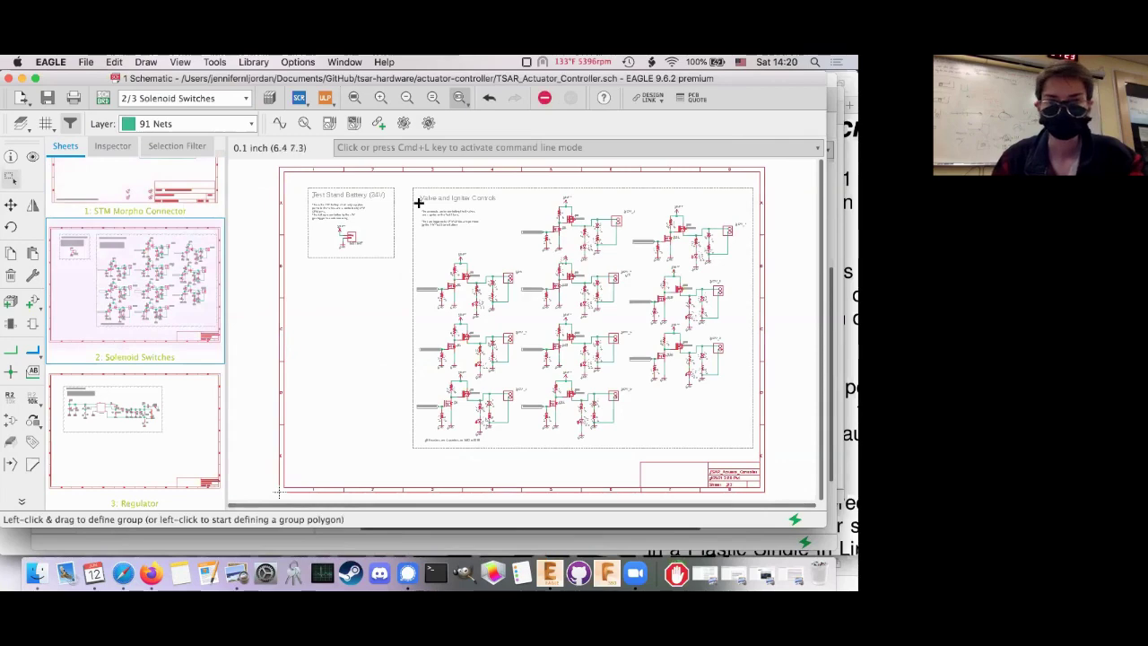
scroll(302, 235, up, 3)
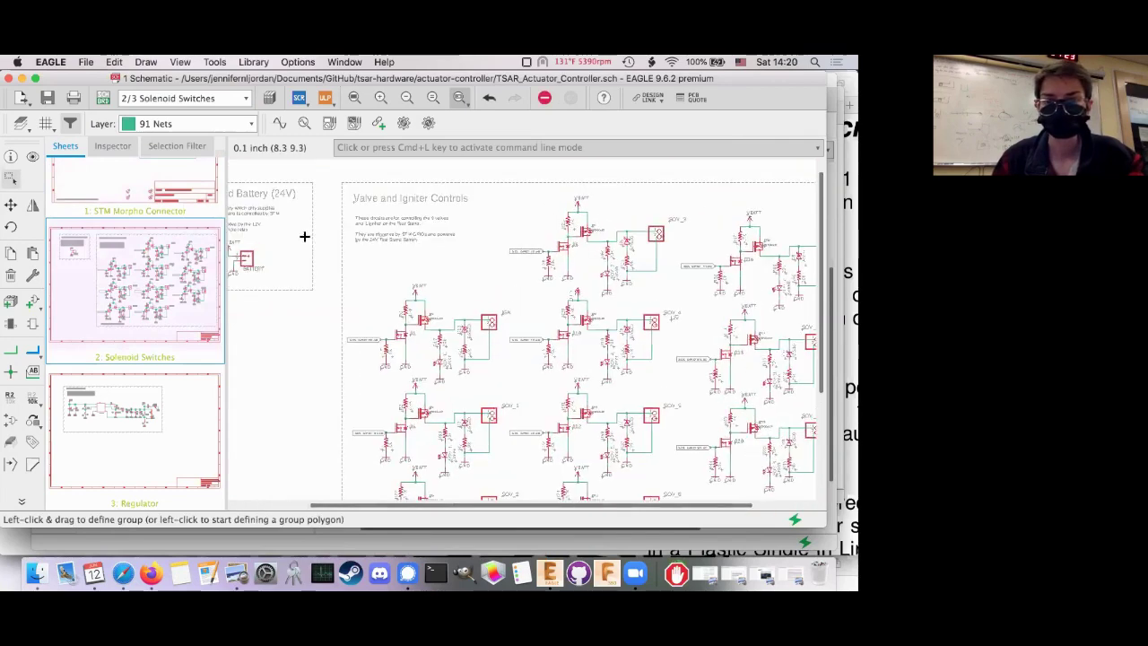
scroll(303, 235, left, 2)
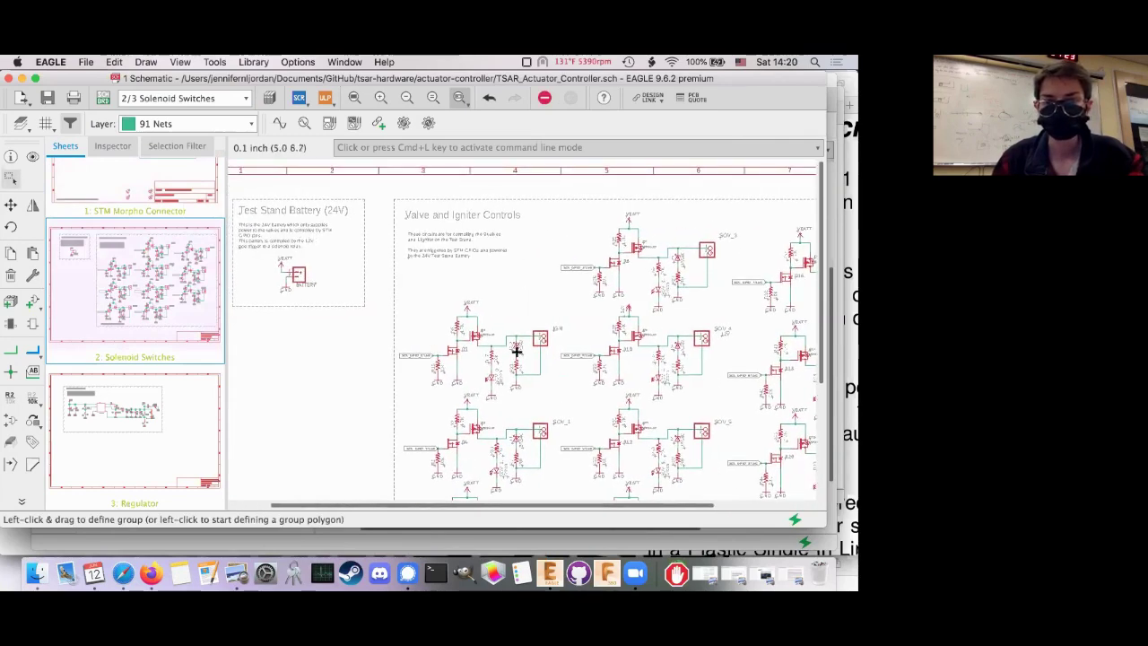
scroll(517, 351, up, 5)
scroll(520, 347, left, 2)
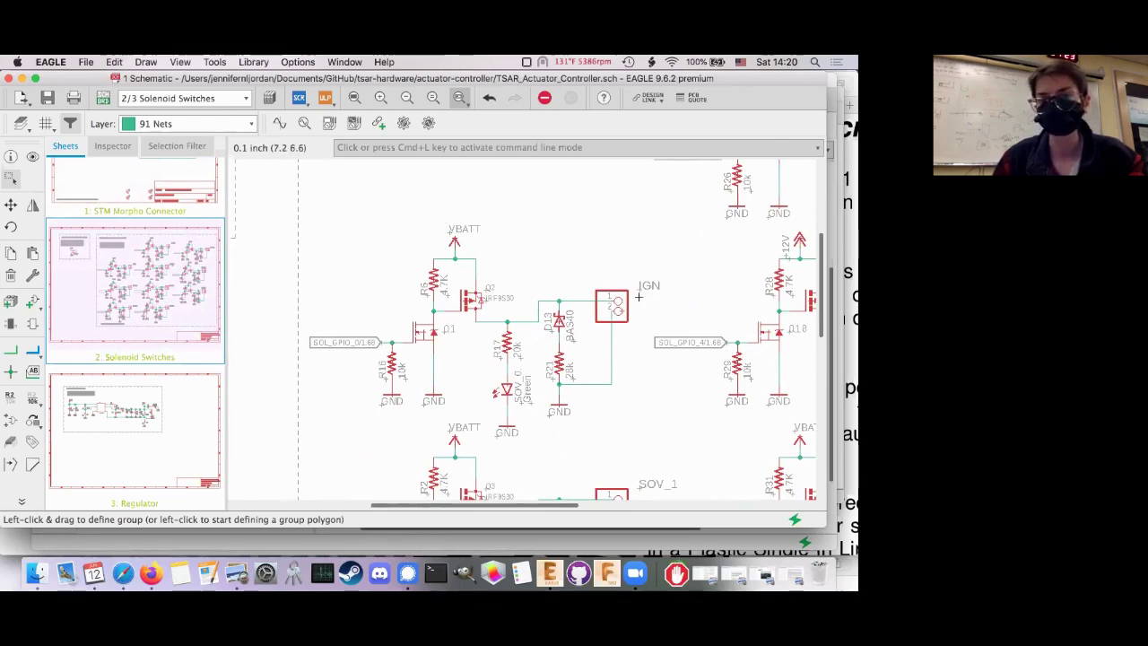
Examine the SOV driver circuits on the Solenoid Switches sheet, ending at the 12V SOV_4 circuit
scroll(613, 327, down, 5)
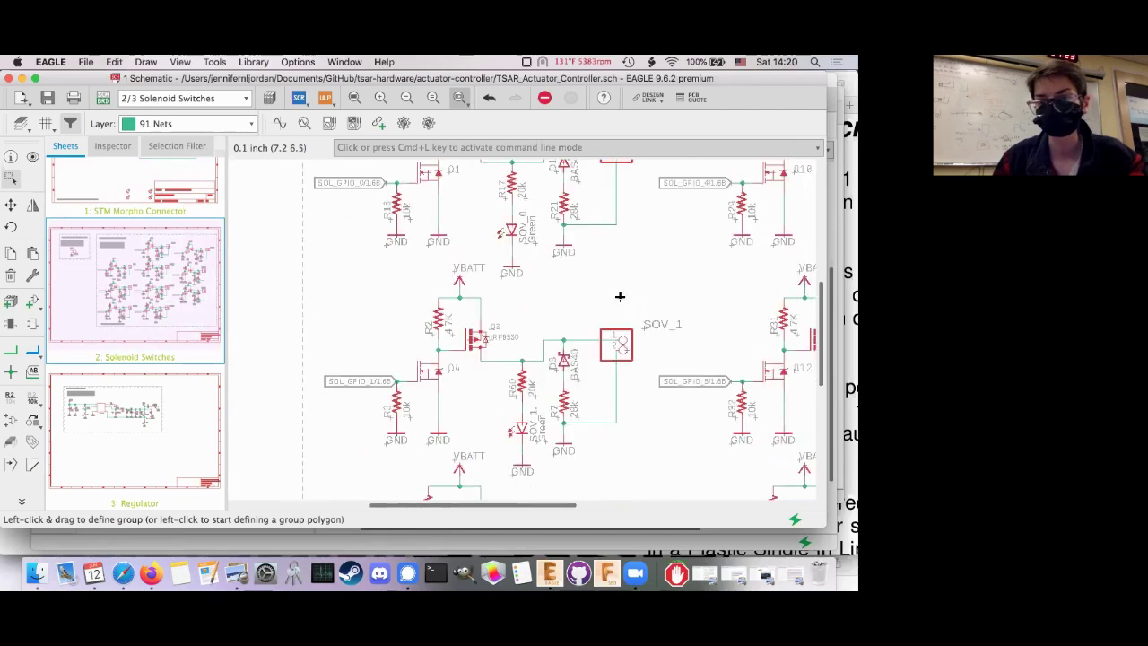
scroll(568, 359, down, 10)
scroll(569, 359, right, 5)
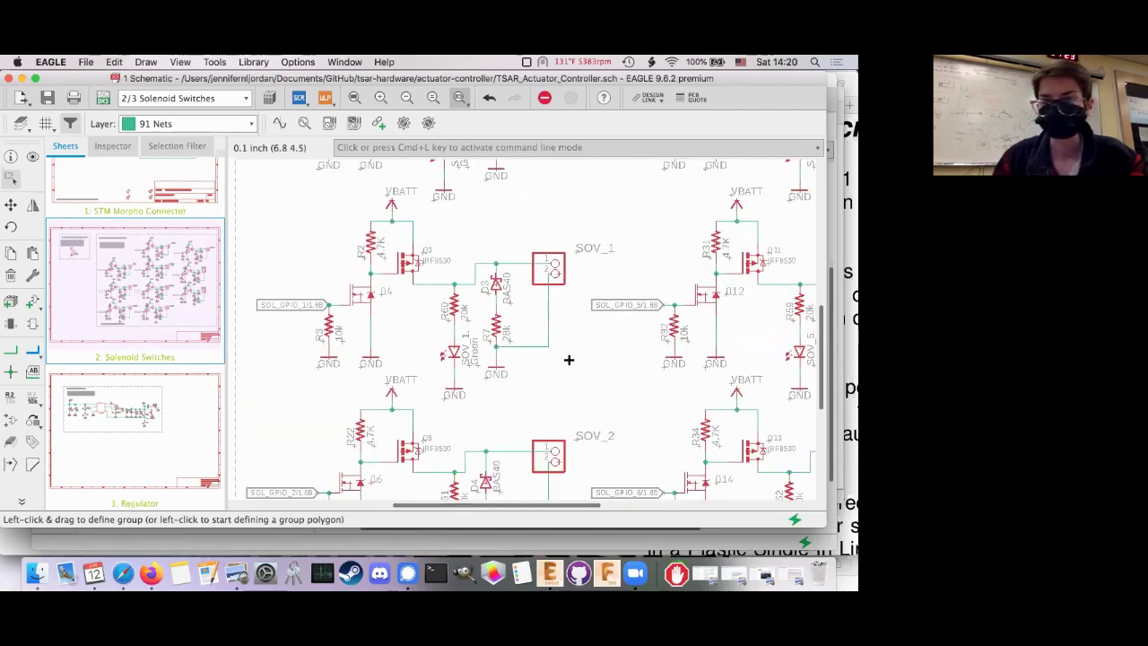
scroll(568, 360, up, 10)
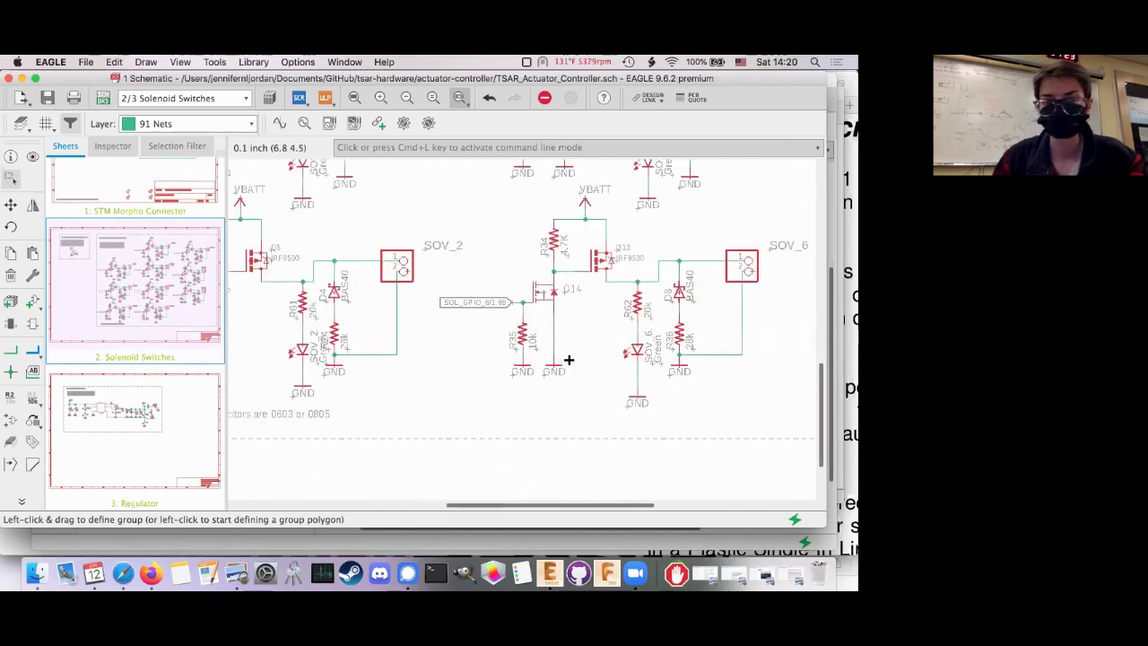
scroll(568, 359, up, 5)
scroll(568, 360, left, 2)
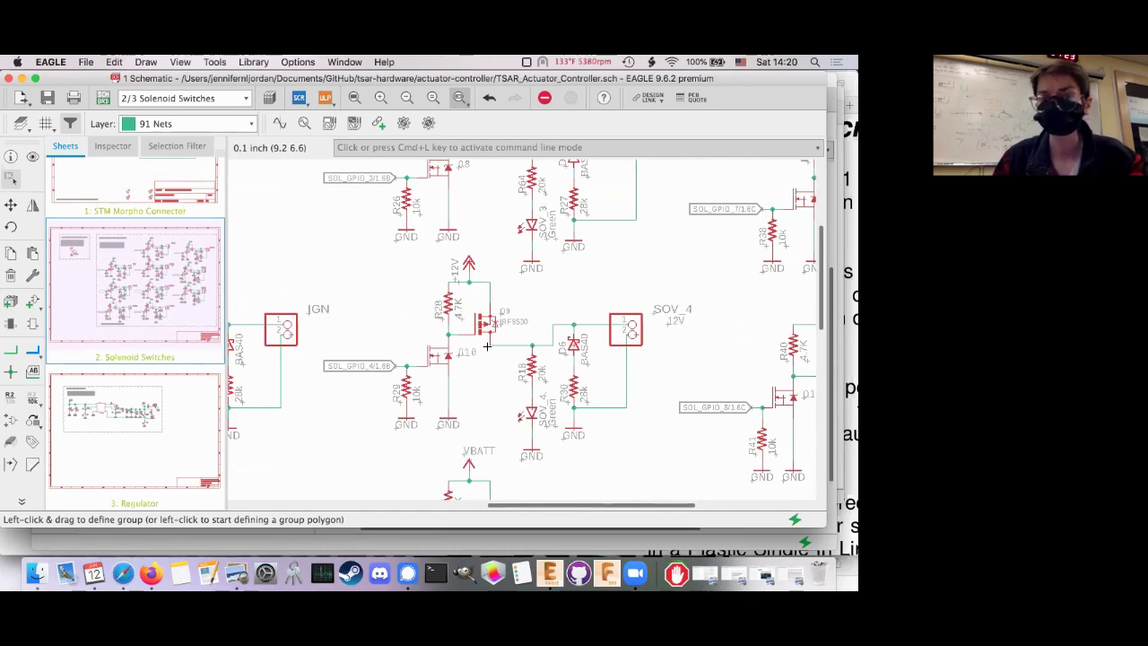
scroll(487, 345, down, 2)
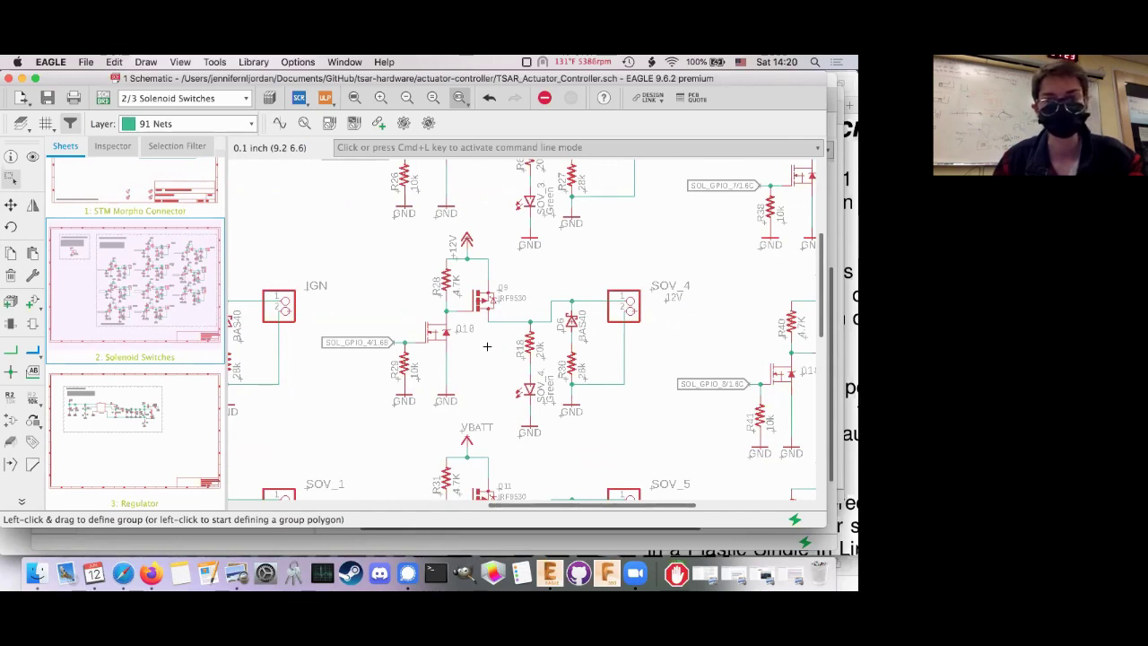
Open the Regulator sheet and examine the Voltage Regulator block that supplies the 12V valve
click(100, 447)
scroll(406, 236, up, 3)
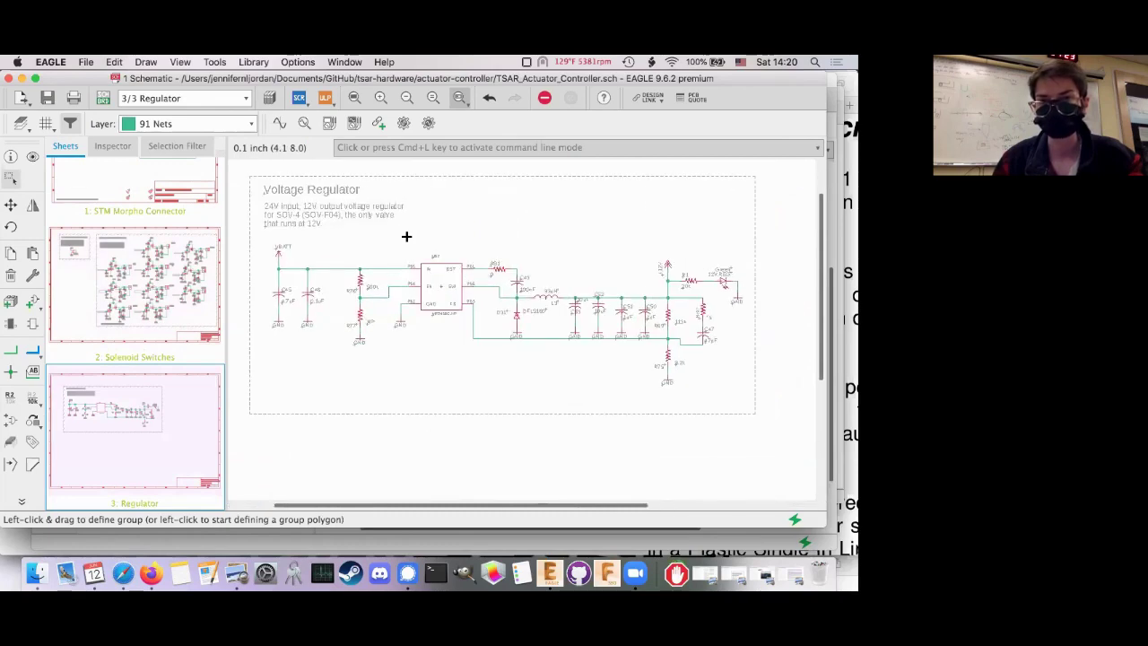
scroll(275, 239, up, 1)
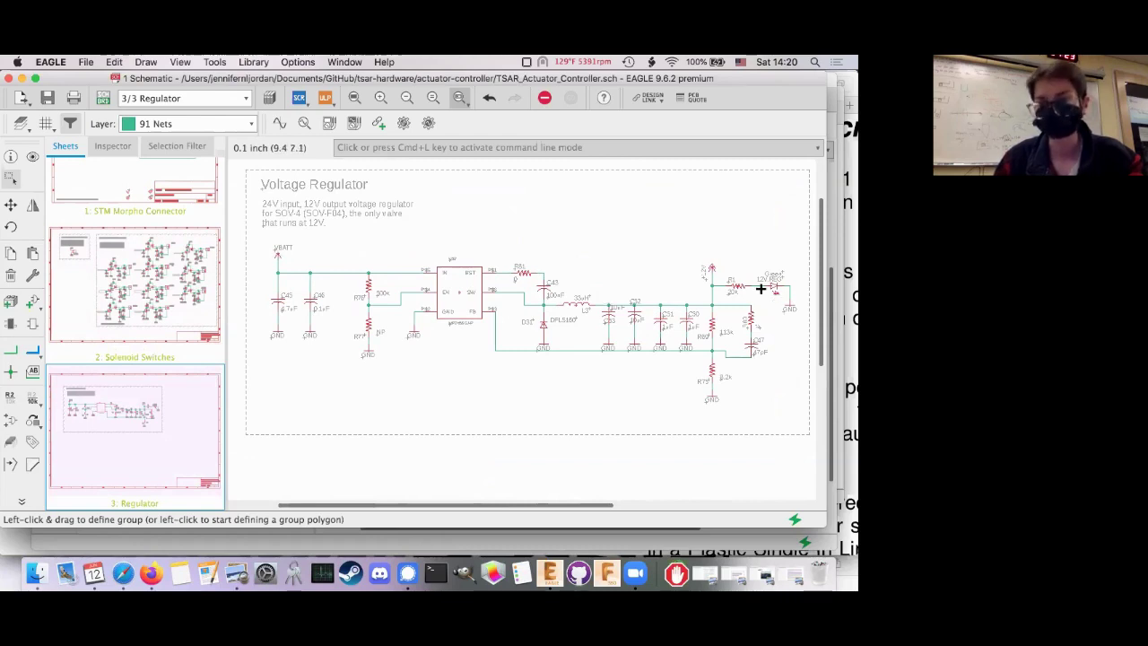
Compare the SOV_4 circuit on the Solenoid Switches sheet with the MP2456GJ-P regulator circuit on the Regulator sheet
click(93, 297)
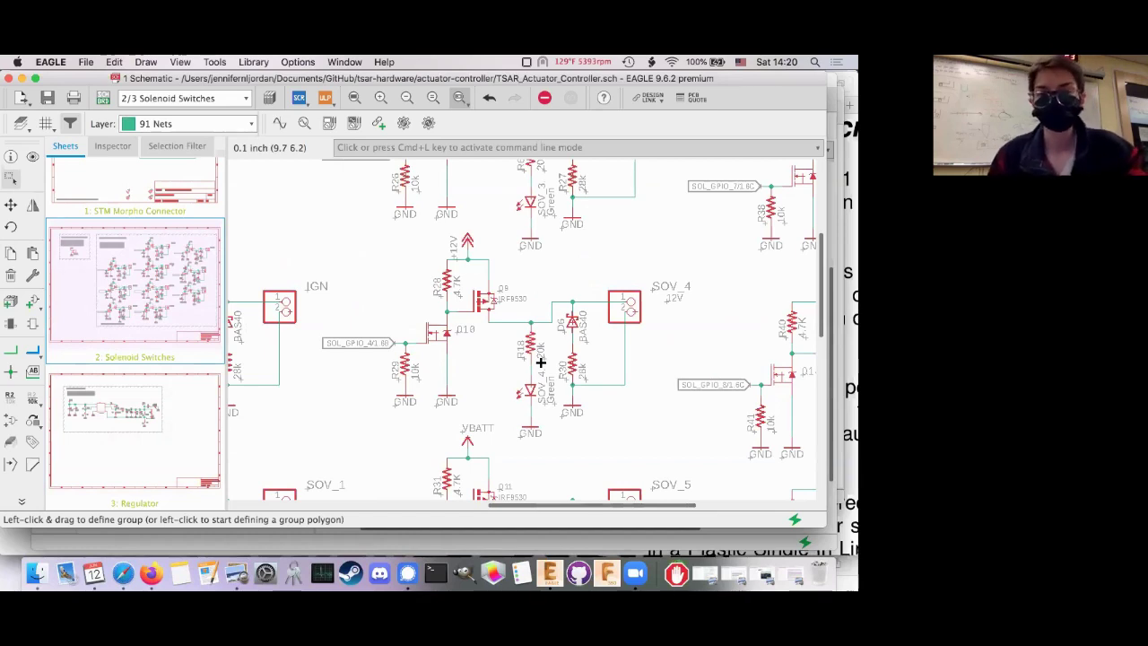
click(151, 413)
scroll(442, 289, up, 5)
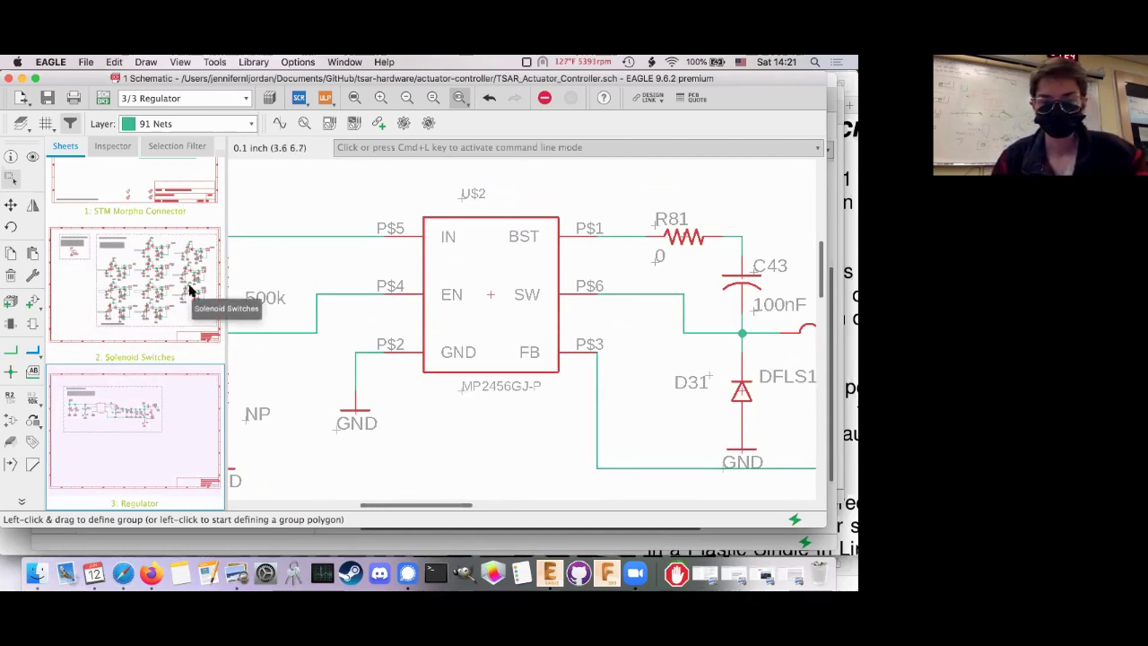
click(139, 287)
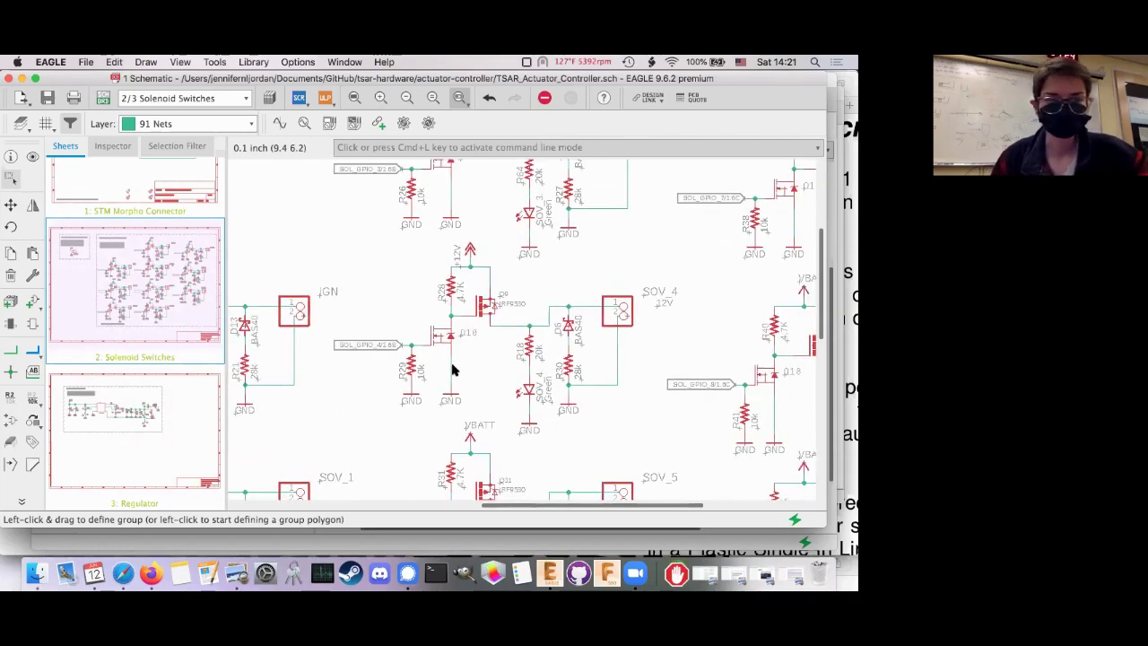
click(154, 437)
scroll(484, 341, down, 5)
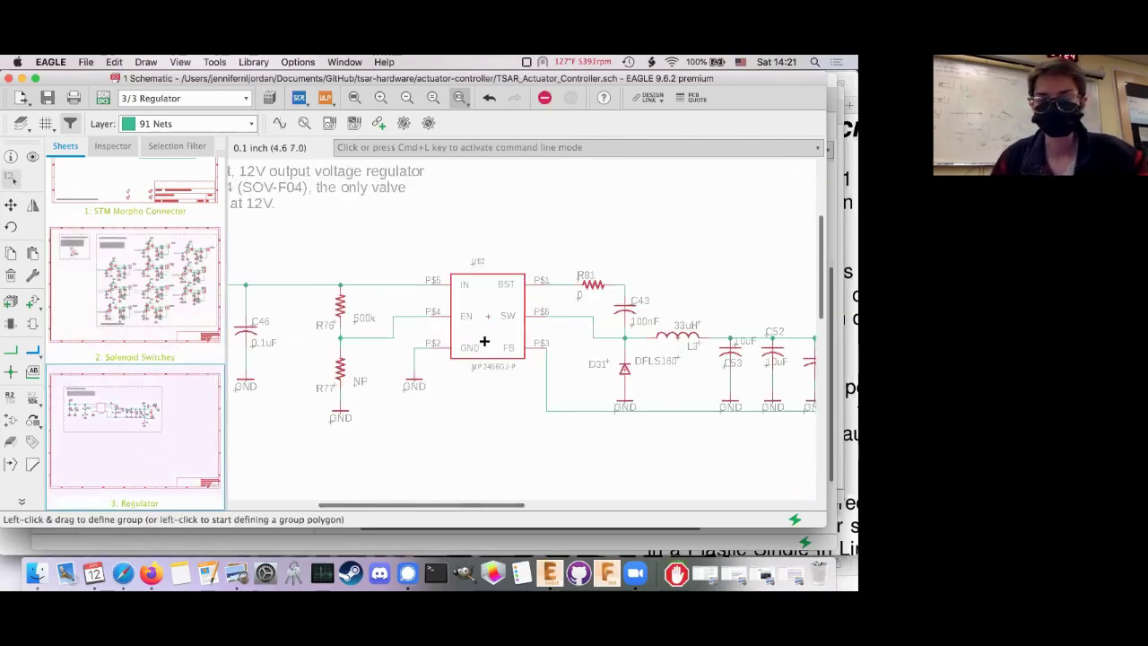
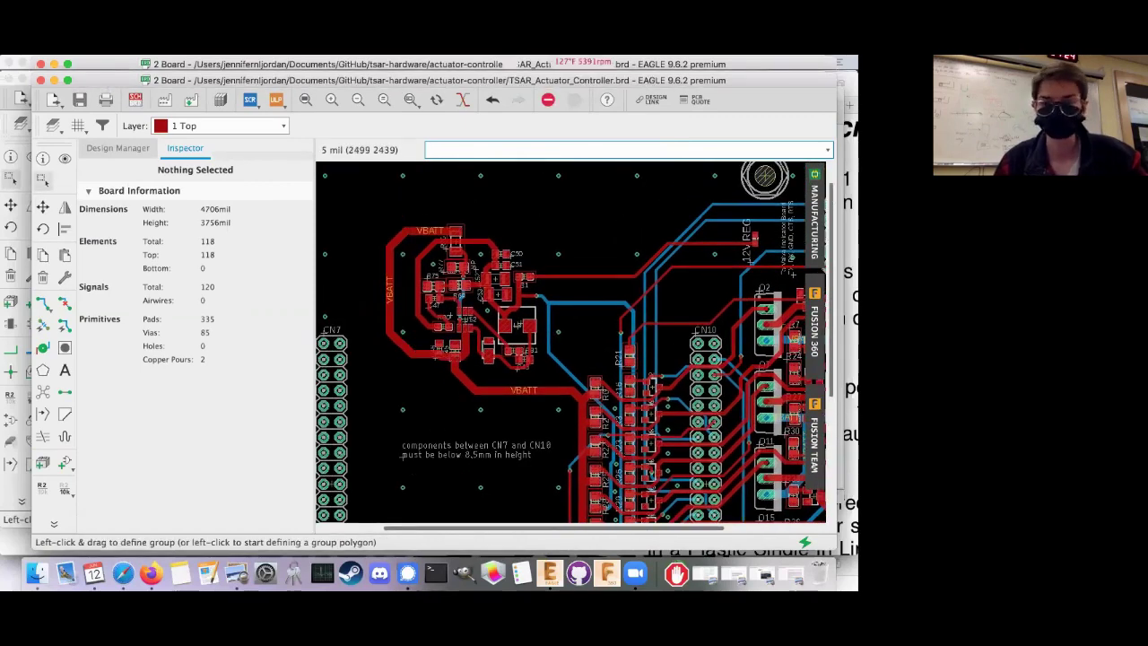
View the voltage regulator area and the whole actuator controller board layout, returning to the schematic when done
scroll(568, 306, down, 2)
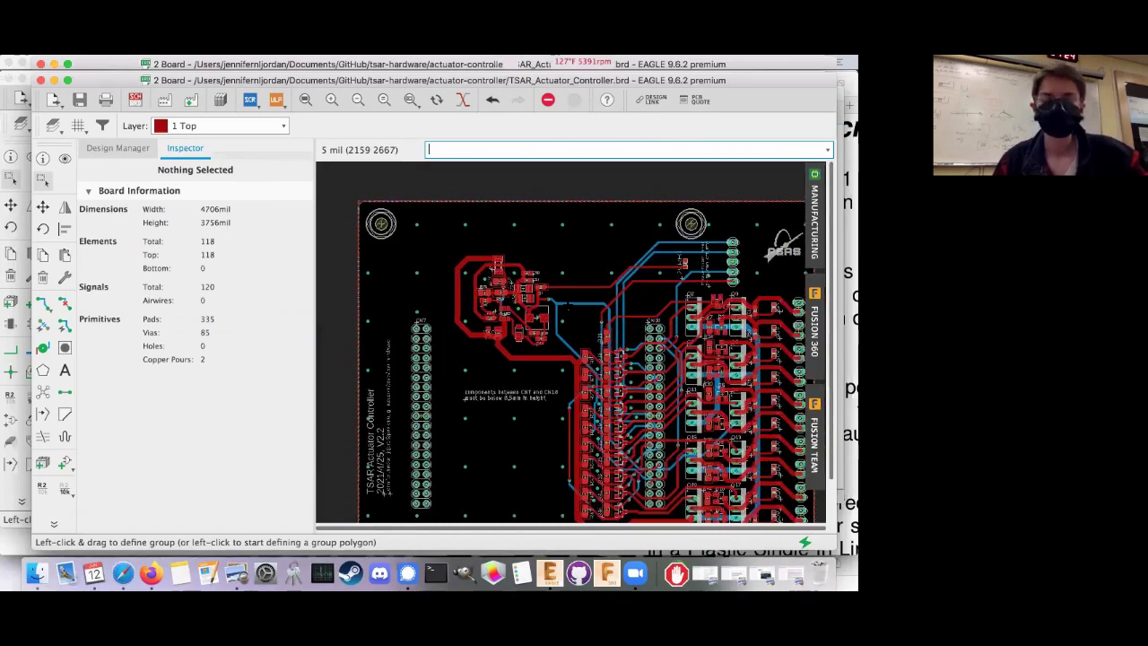
scroll(568, 310, down, 1)
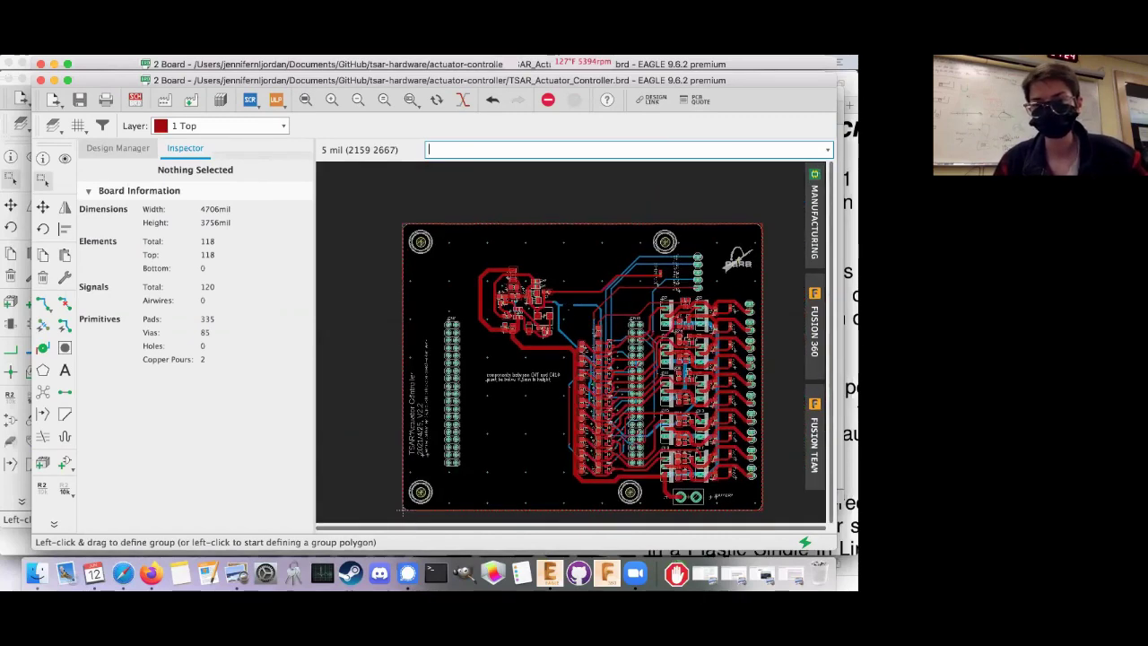
click(134, 99)
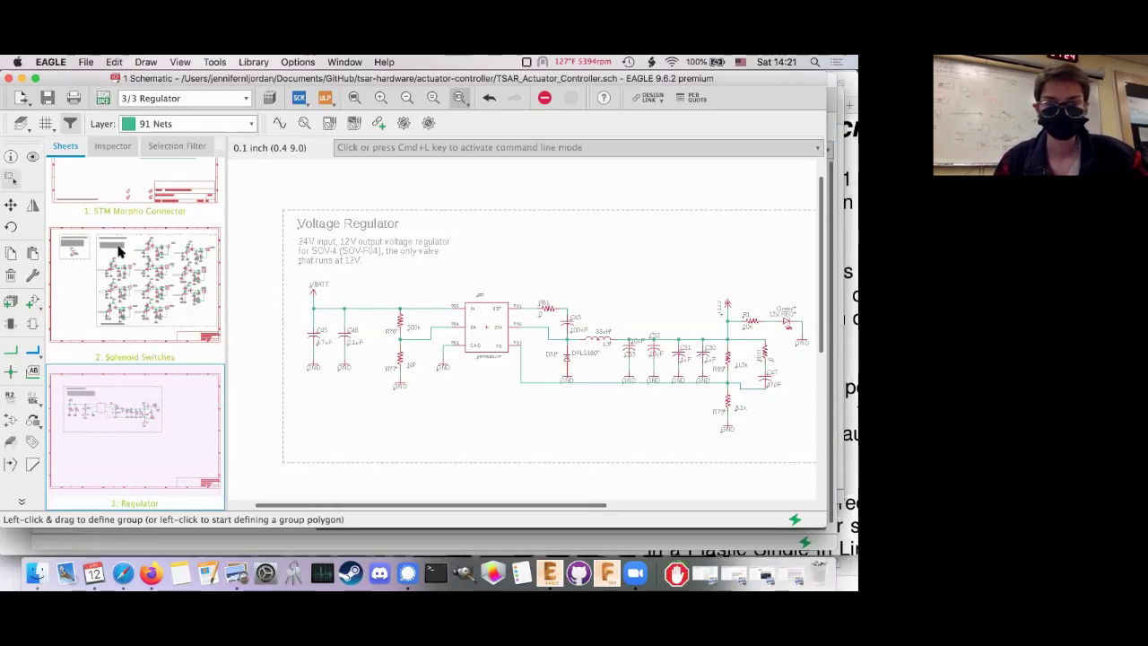
scroll(130, 263, up, 3)
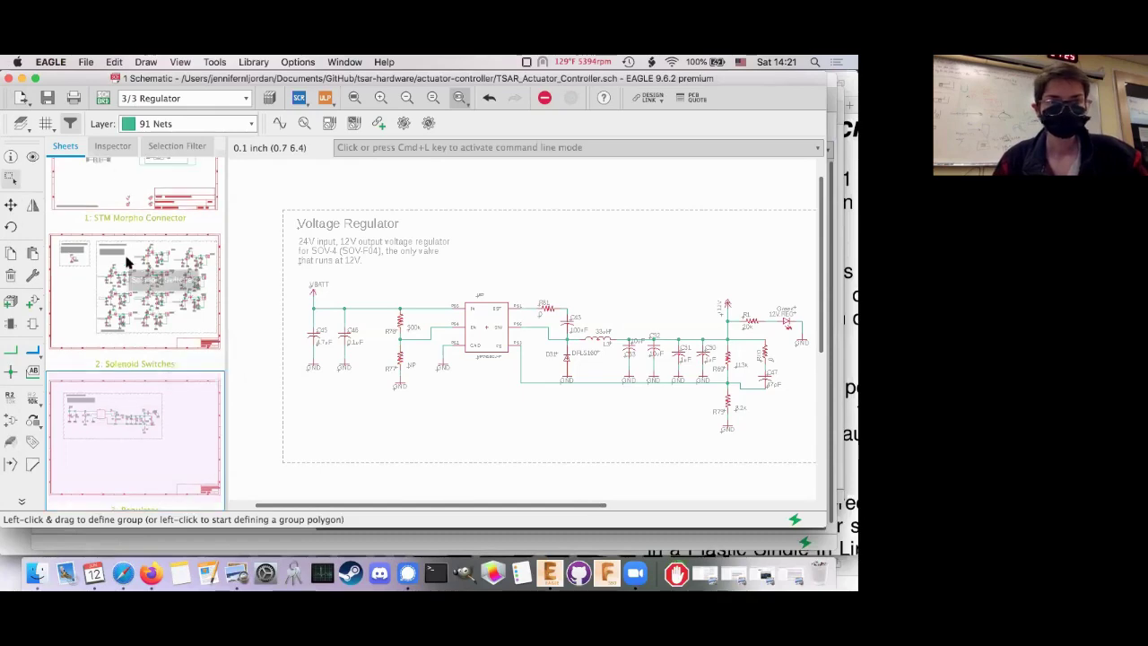
Switch to the board layout and examine the Q2 and Q3 driver transistors and their traces beside CN10
click(103, 98)
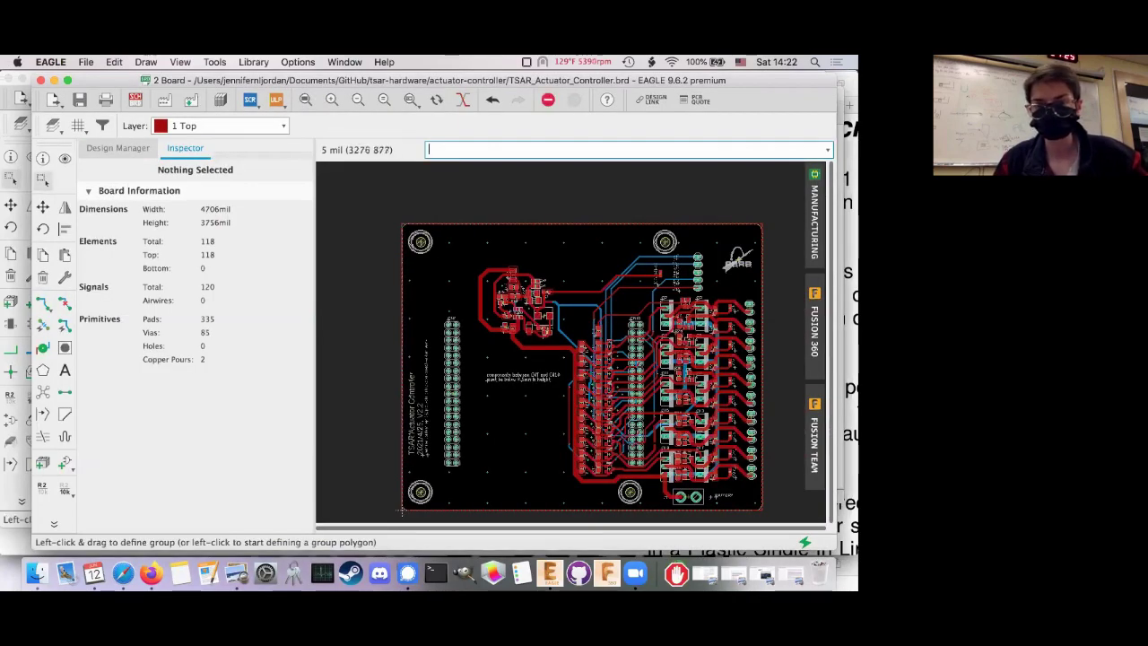
scroll(655, 447, up, 2)
scroll(596, 430, up, 1)
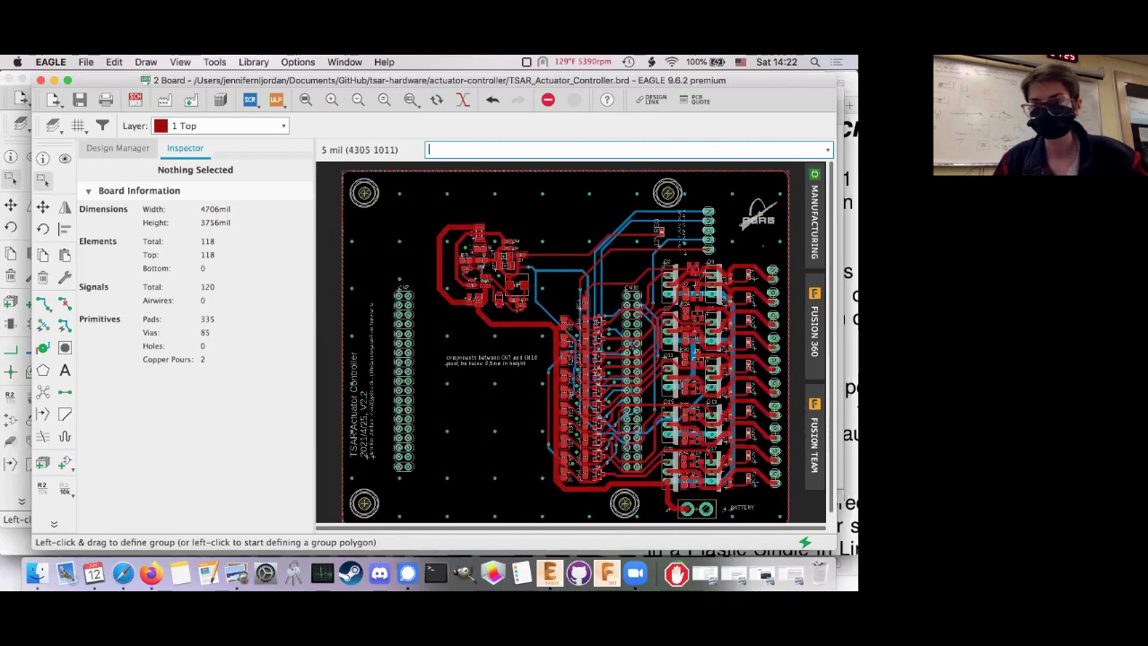
scroll(704, 295, up, 6)
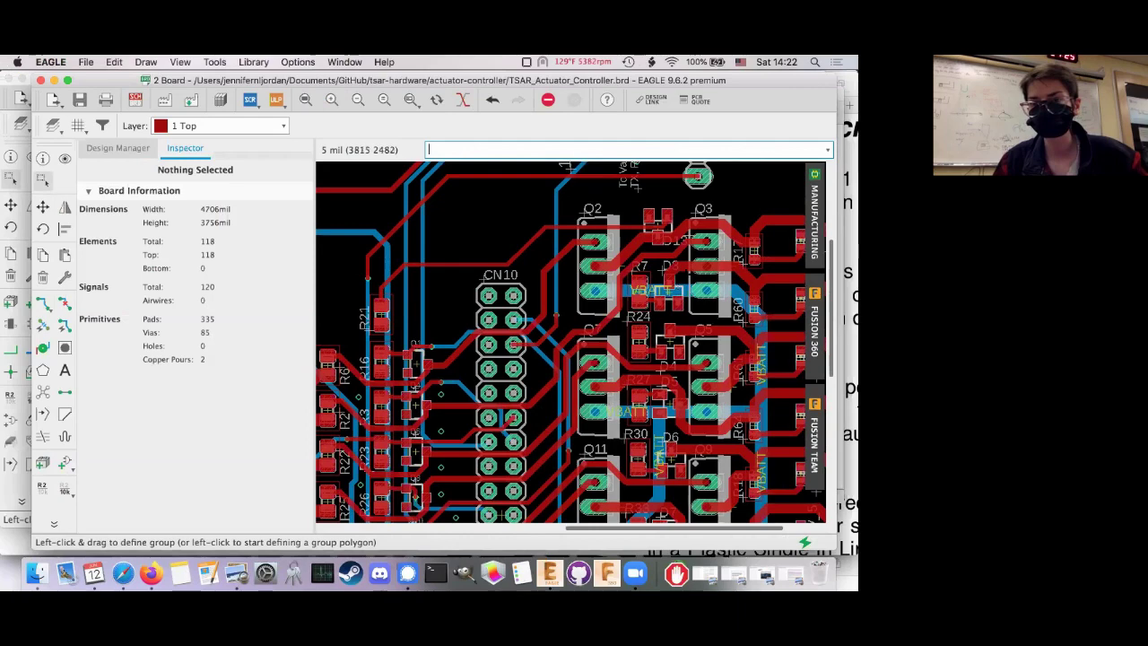
scroll(700, 283, up, 2)
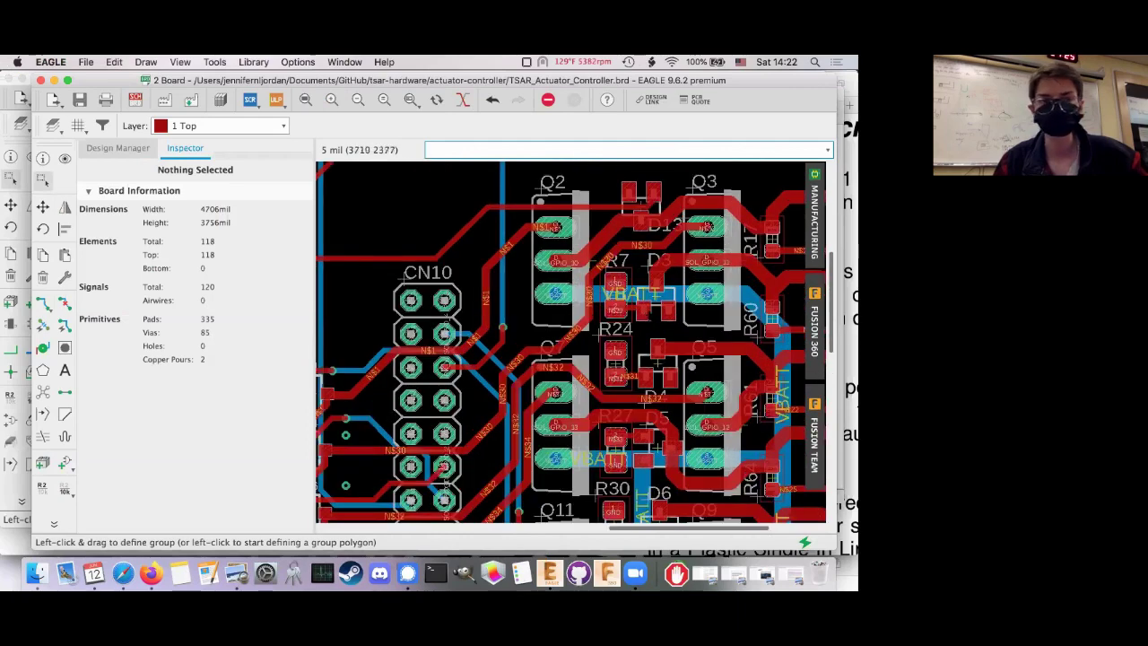
Return to the schematic's Solenoid Switches sheet, select transistor Q10 in the SOV_4 circuit and view its properties
click(135, 100)
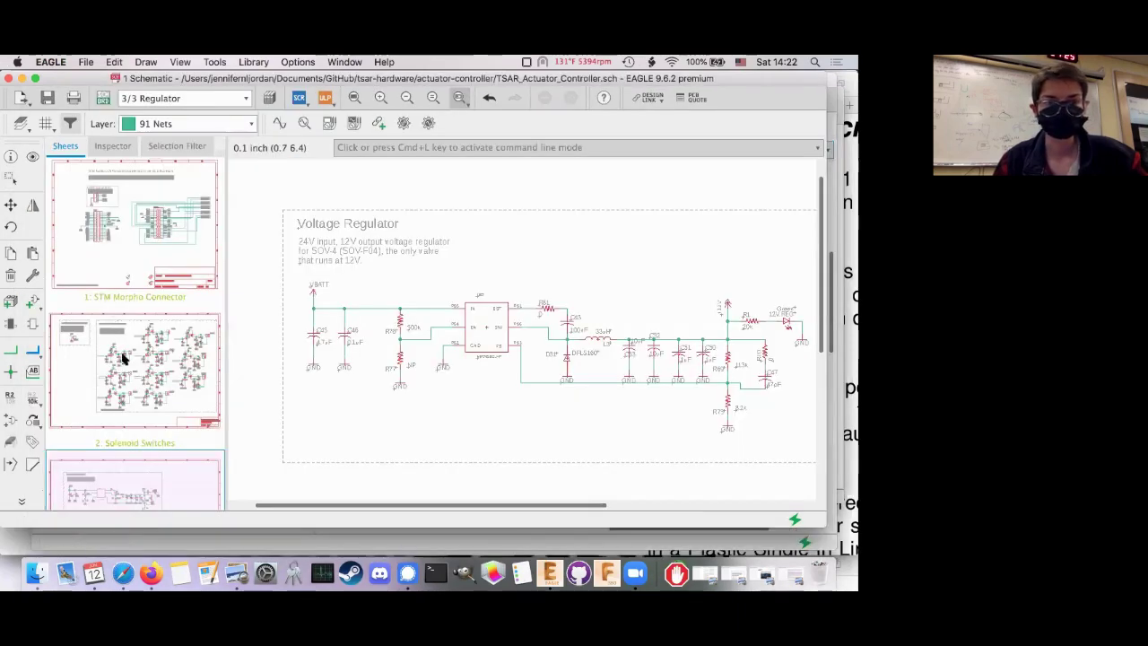
click(120, 355)
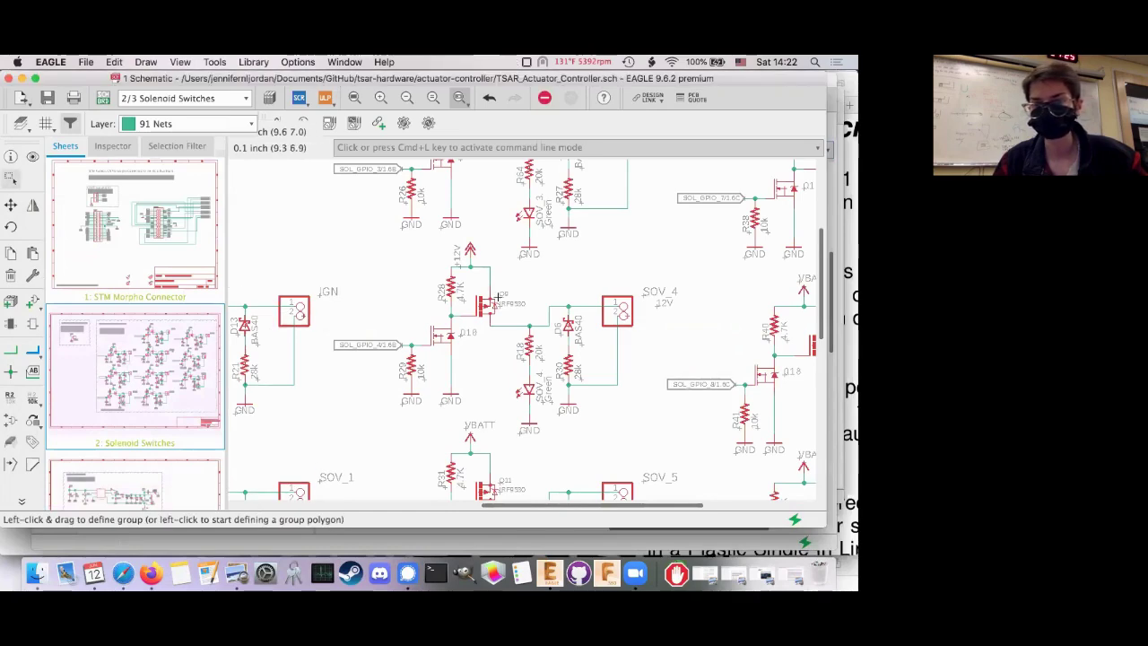
scroll(449, 336, up, 4)
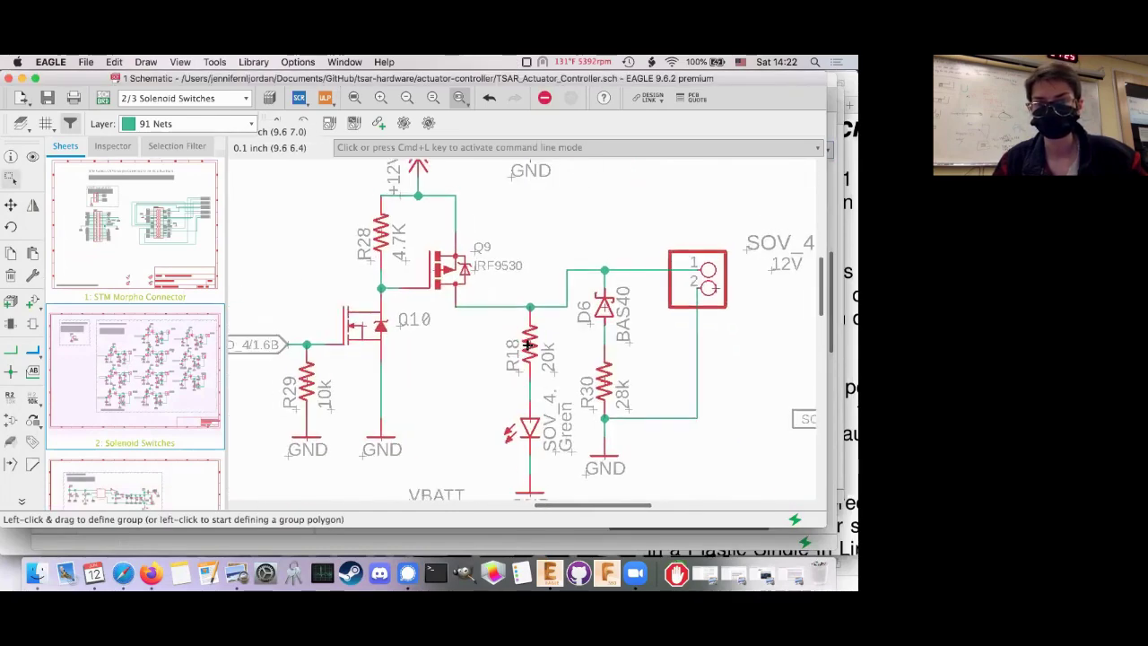
ctrl+right_click(449, 337)
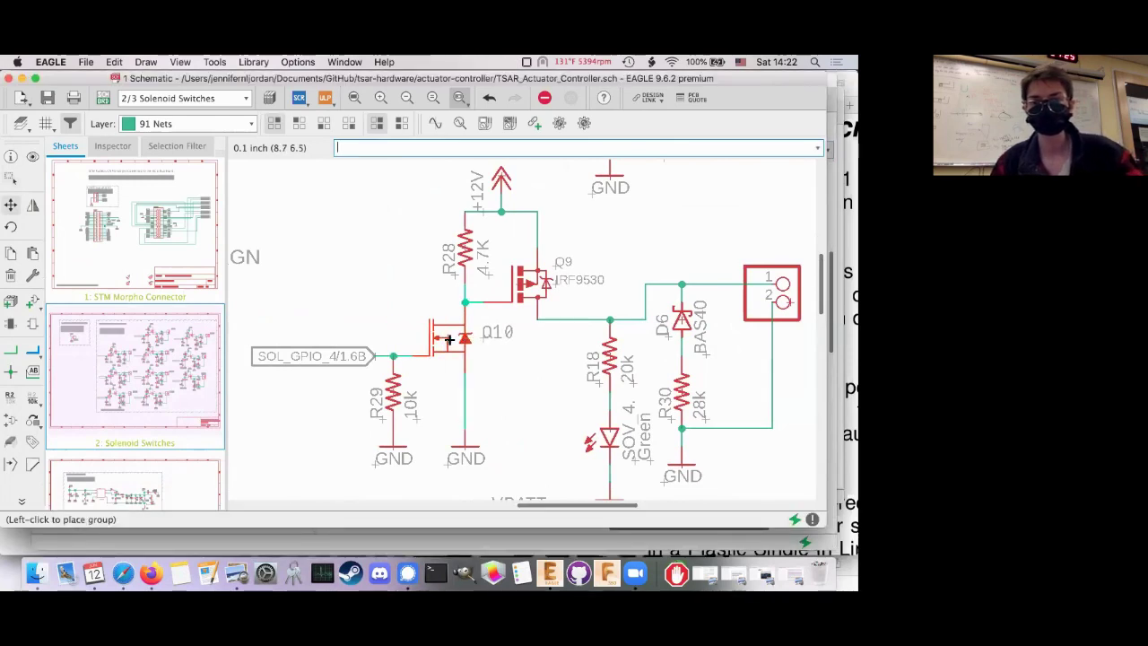
click(484, 338)
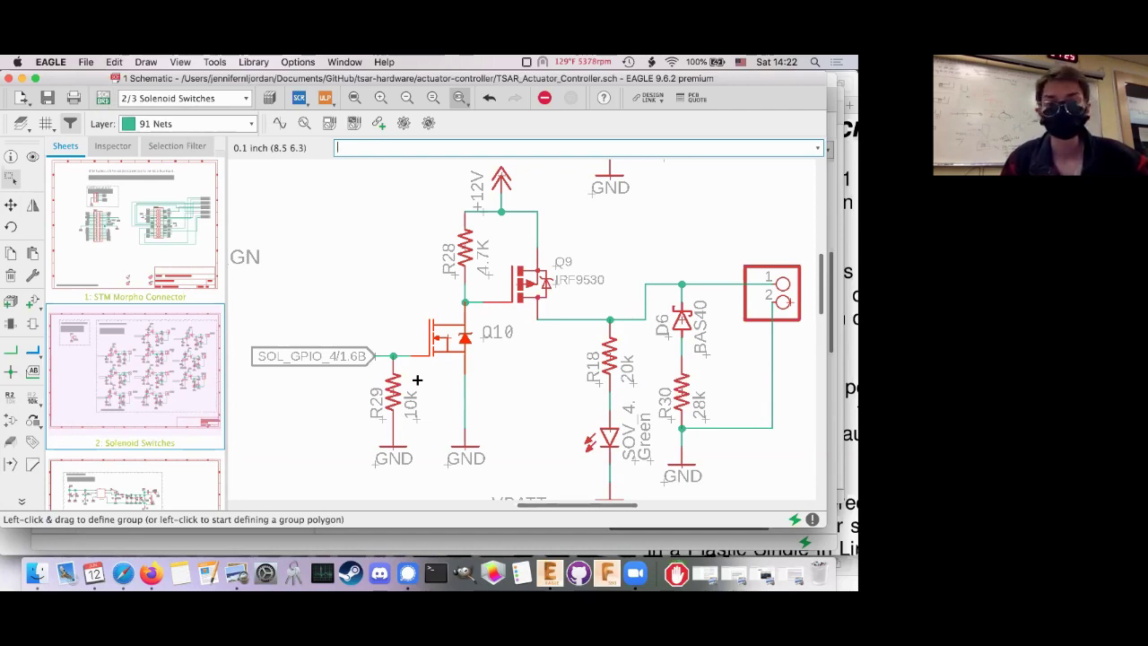
click(122, 149)
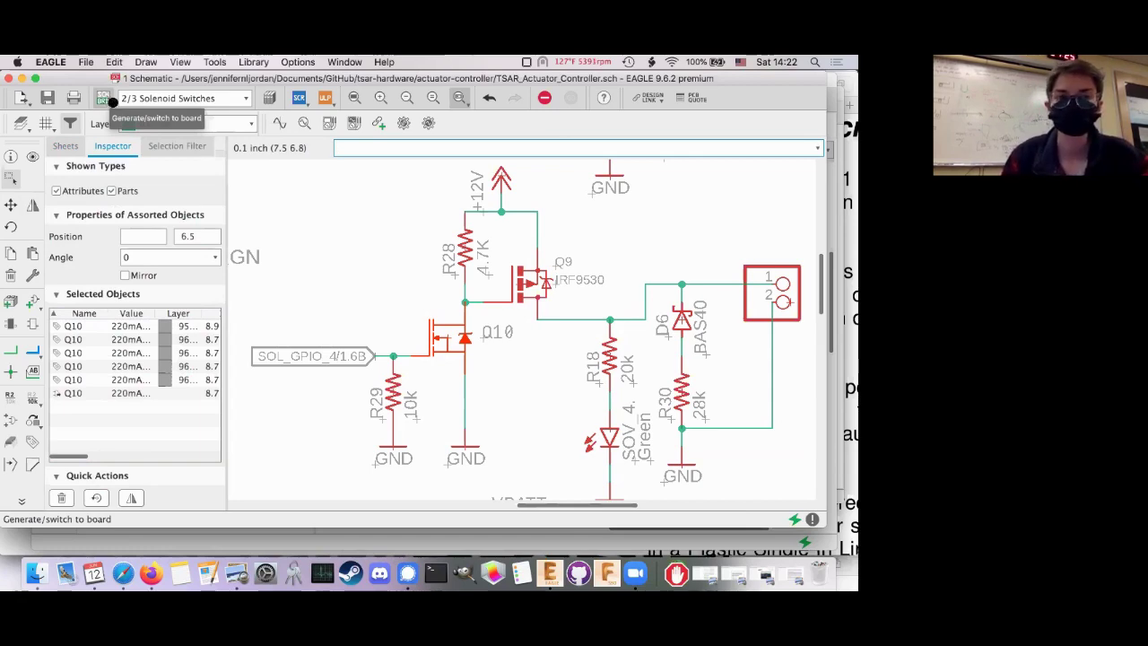
Switch to the board layout and examine the IGN through SOV 4 driver channels and their output connectors
click(104, 98)
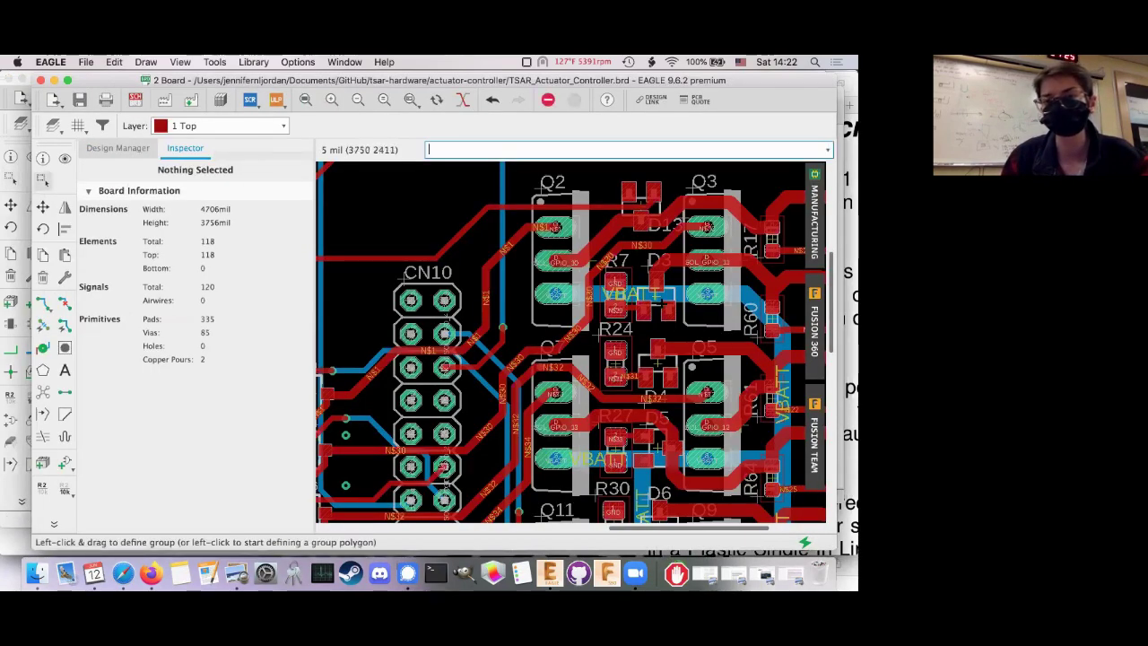
scroll(695, 285, right, 3)
scroll(695, 285, down, 2)
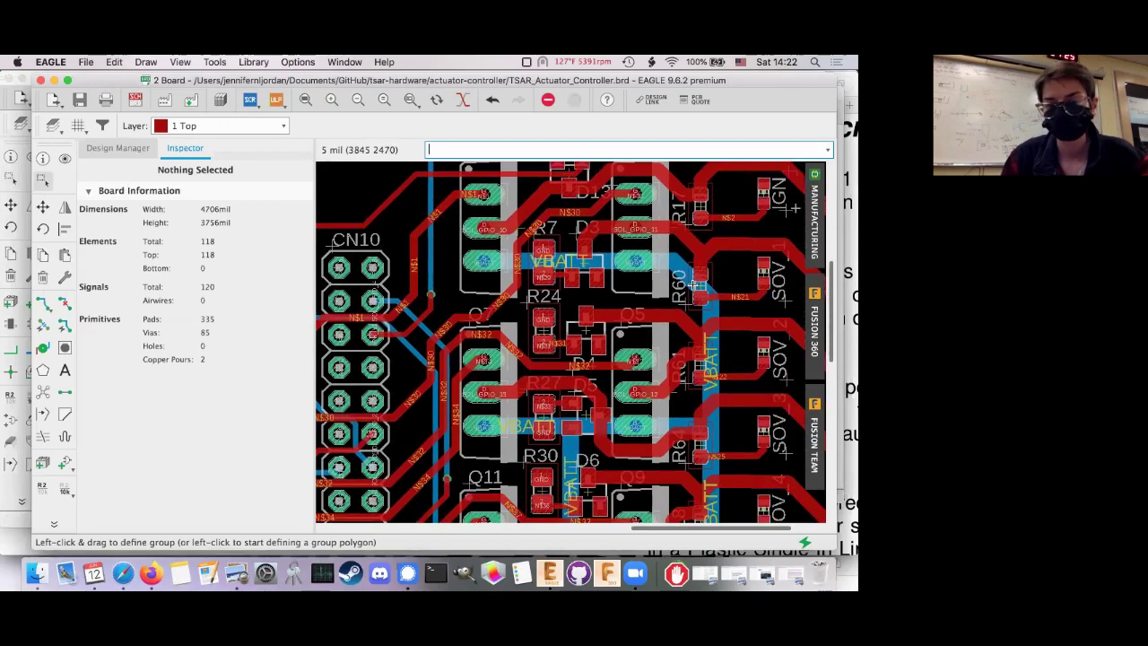
scroll(662, 251, down, 3)
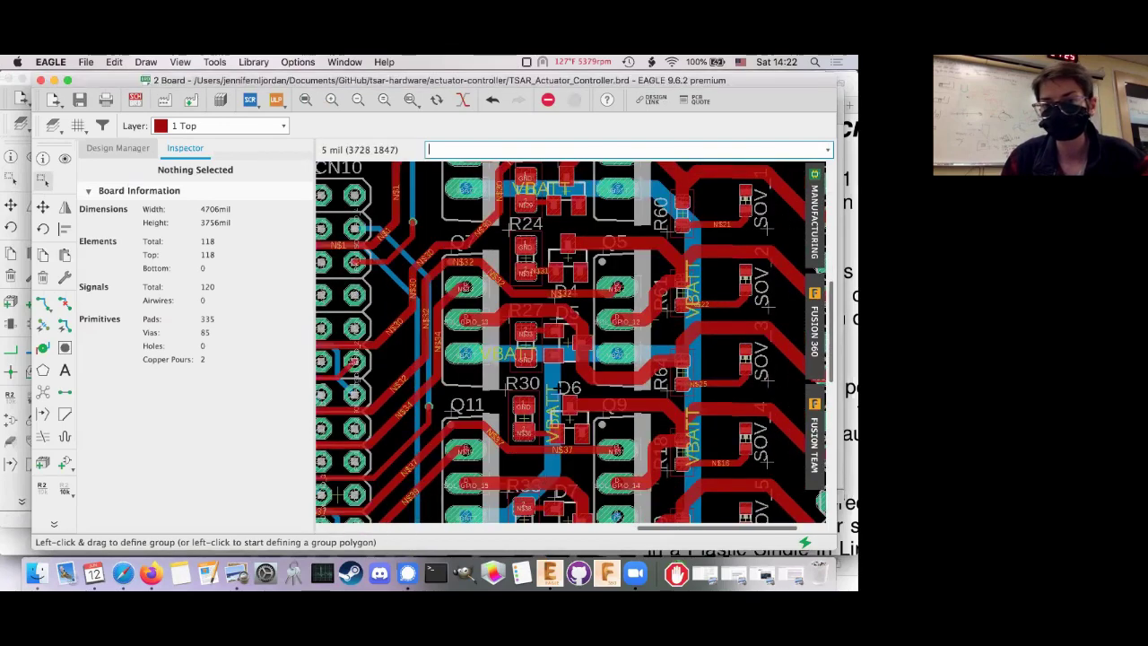
scroll(570, 341, up, 4)
scroll(570, 340, right, 1)
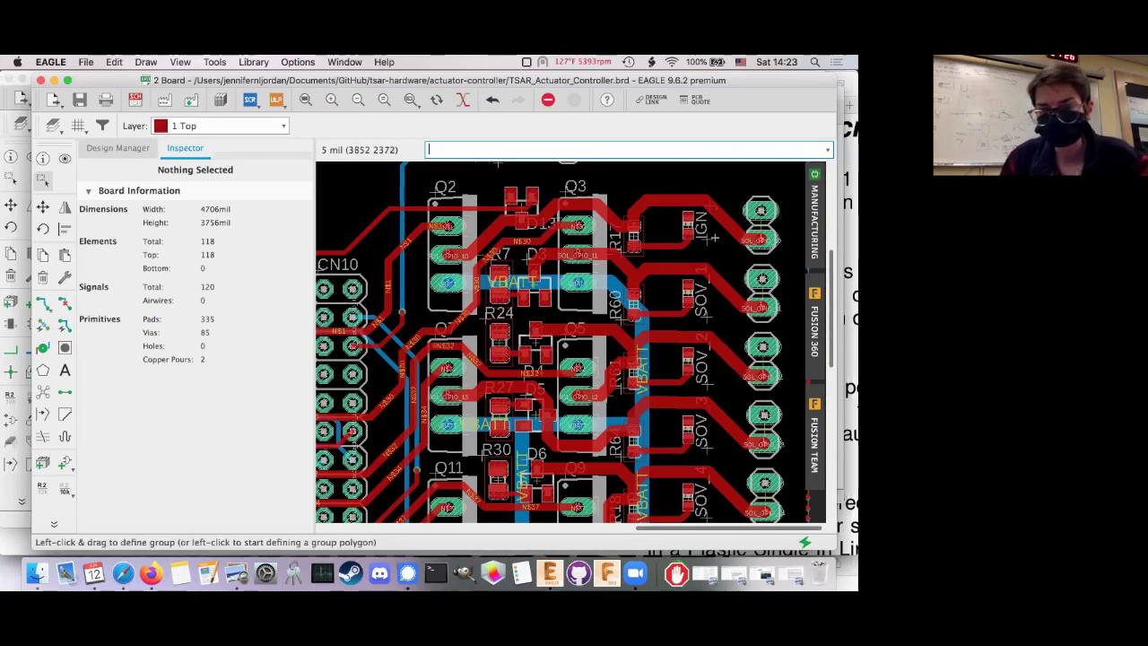
Examine the board's remaining driver channels around Q11 to Q19, including their VBATT and +12V traces, ending back at IGN
scroll(717, 269, down, 3)
scroll(741, 330, down, 4)
scroll(740, 330, down, 2)
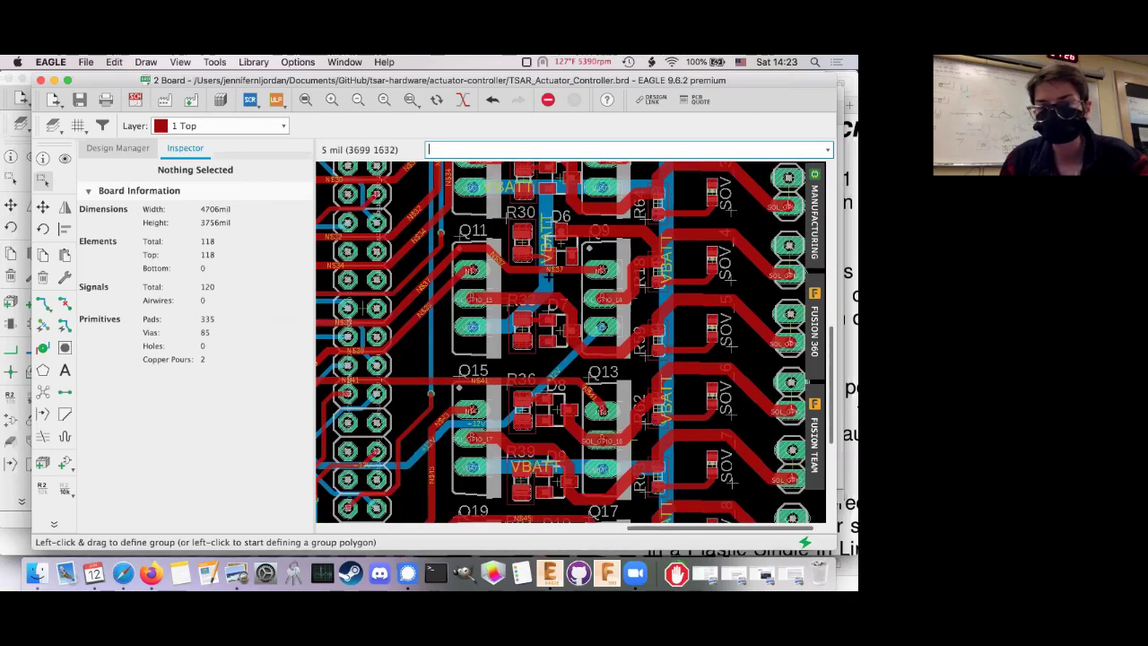
scroll(563, 341, down, 3)
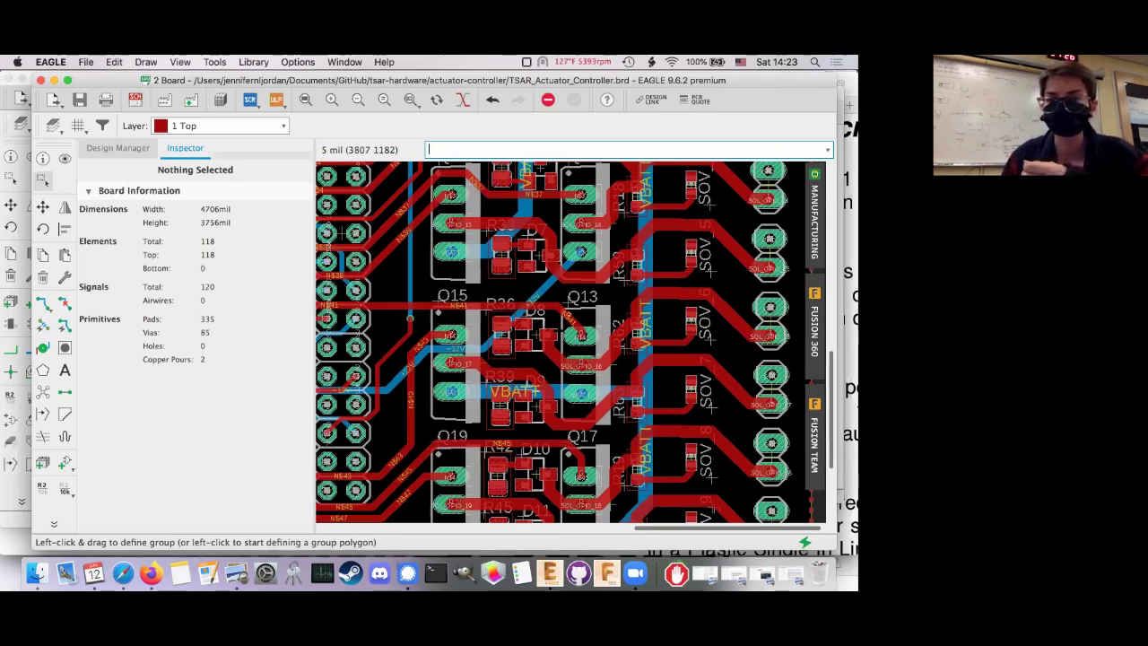
scroll(570, 341, up, 2)
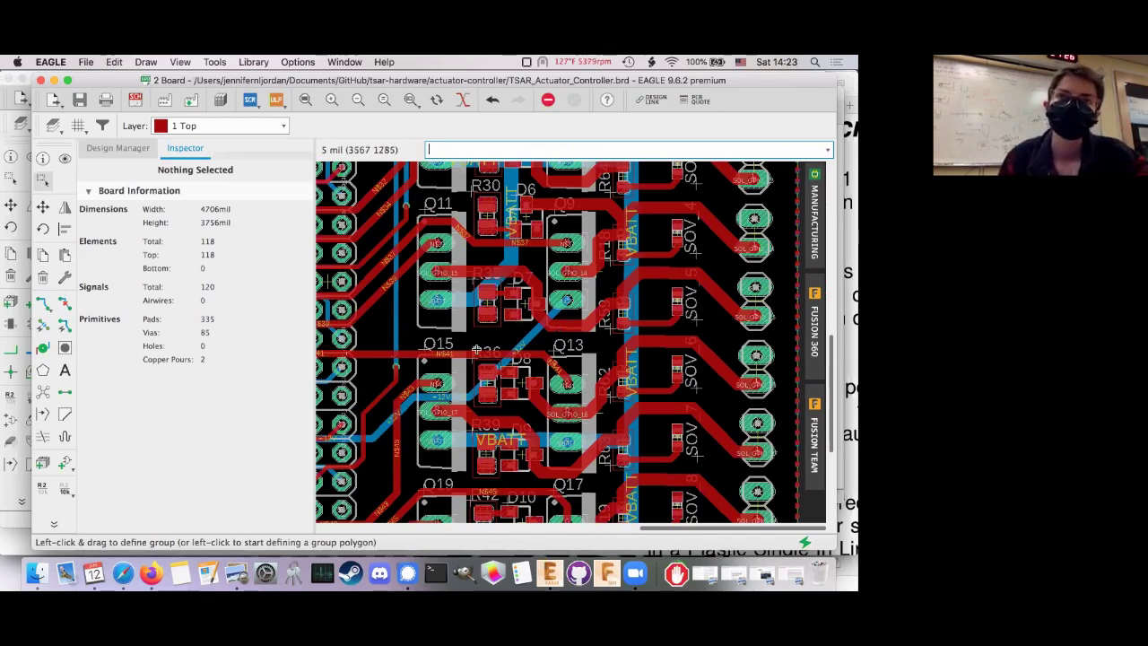
scroll(476, 350, up, 5)
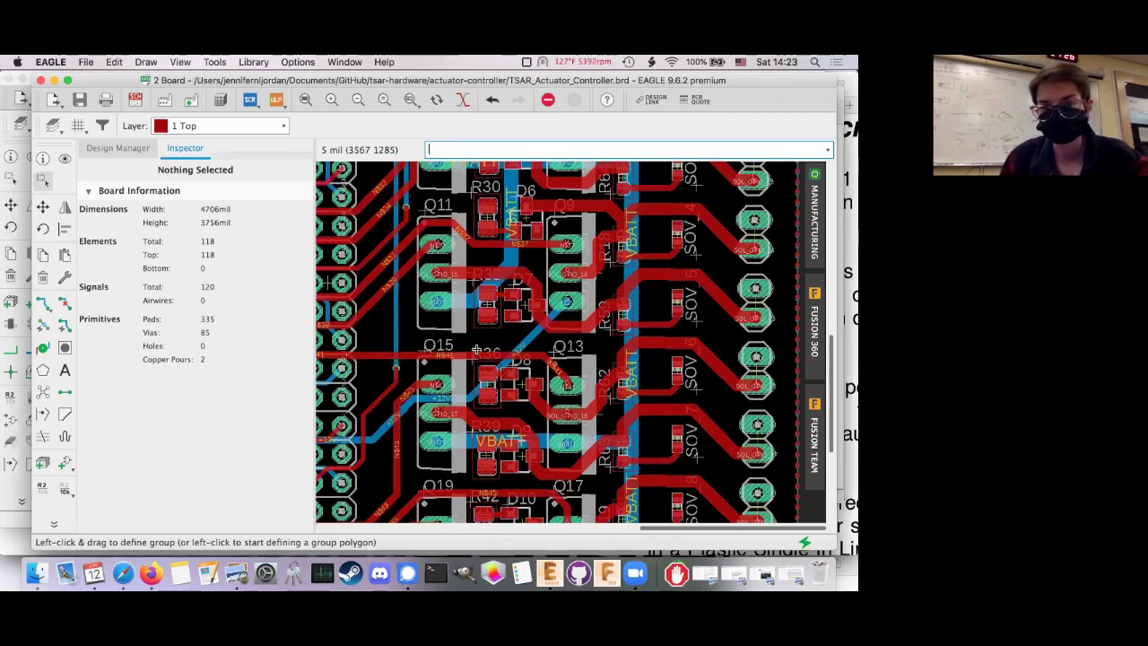
scroll(476, 350, up, 4)
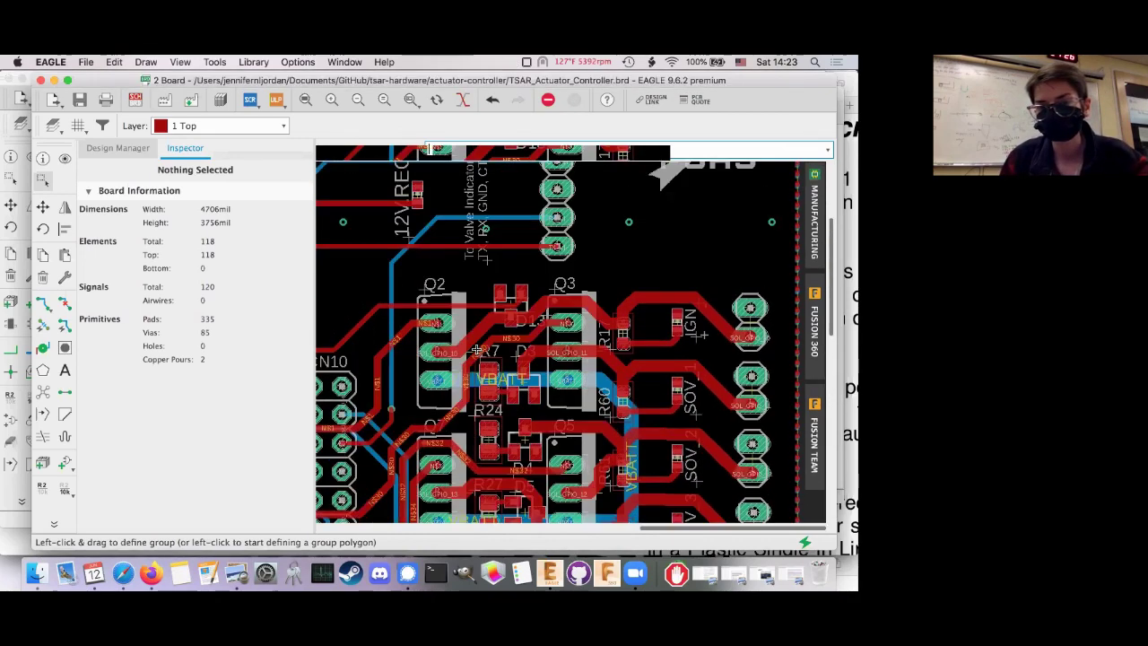
Switch to the schematic and examine the SOV_4 and SOV_5 solenoid circuits around Q9 to Q12
click(134, 98)
scroll(570, 359, down, 3)
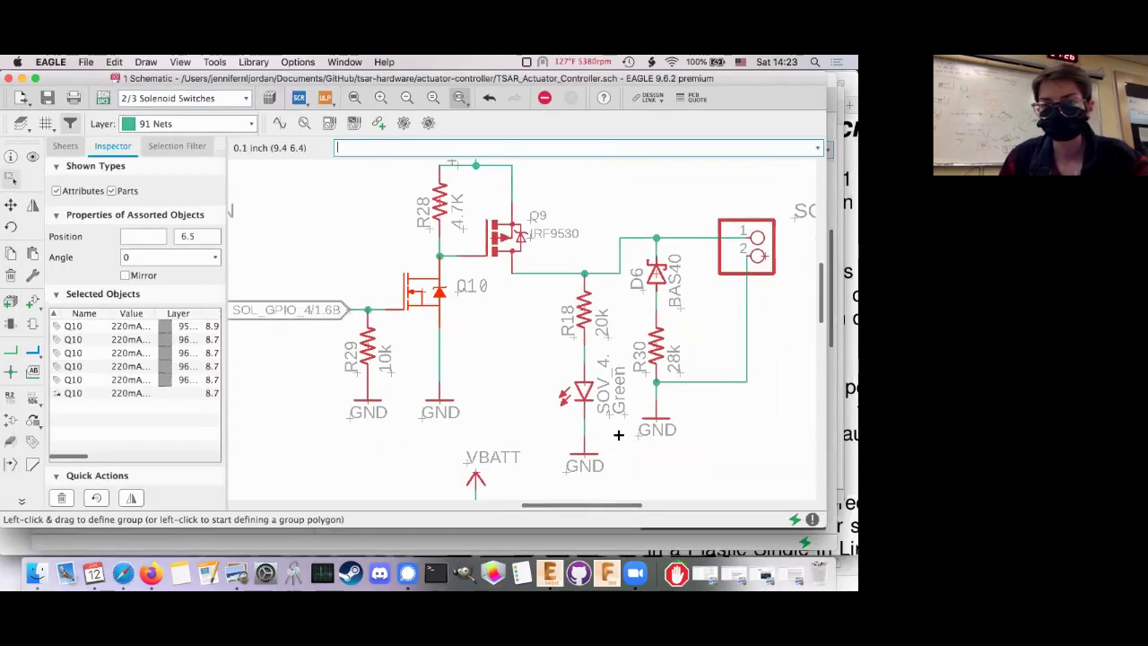
scroll(544, 250, up, 3)
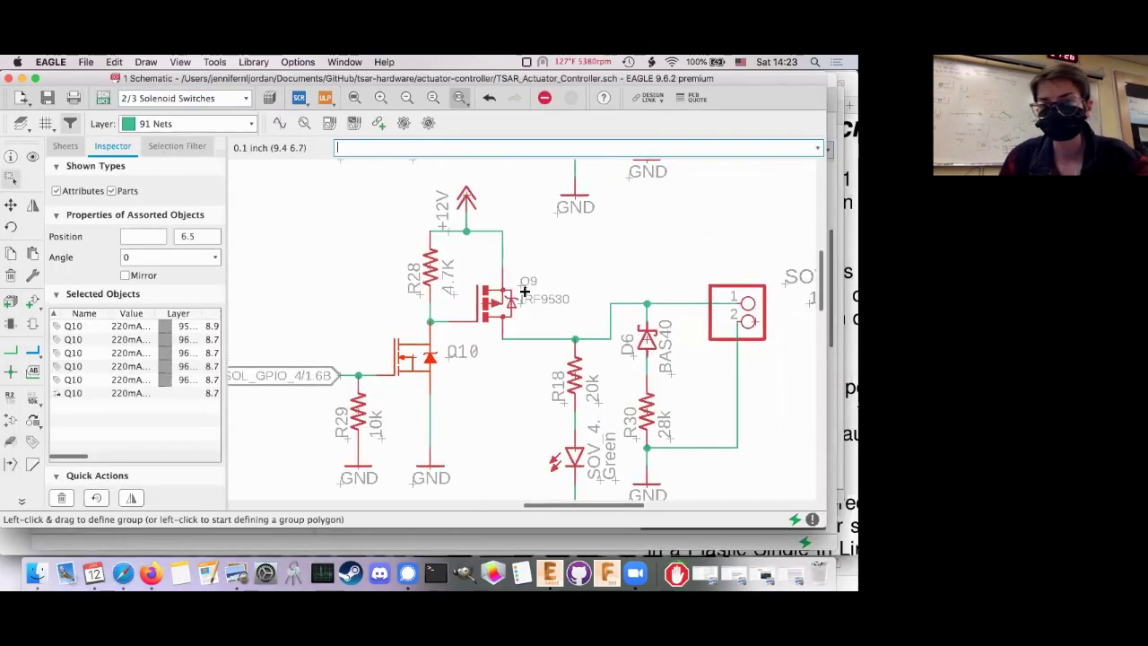
scroll(623, 412, down, 5)
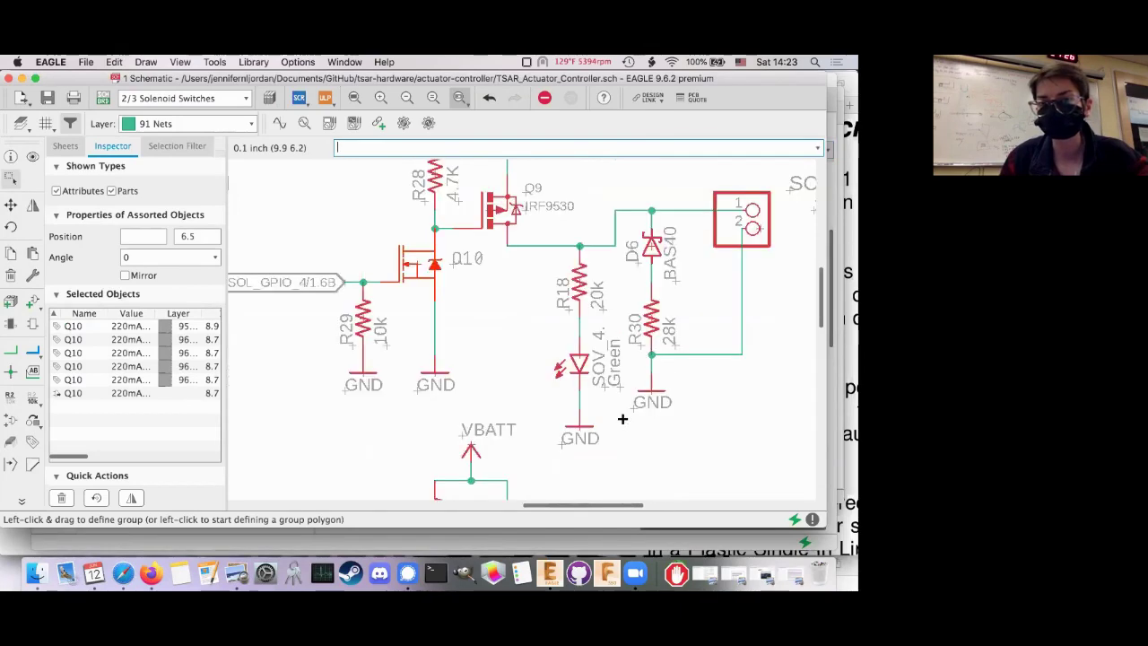
scroll(751, 219, right, 1)
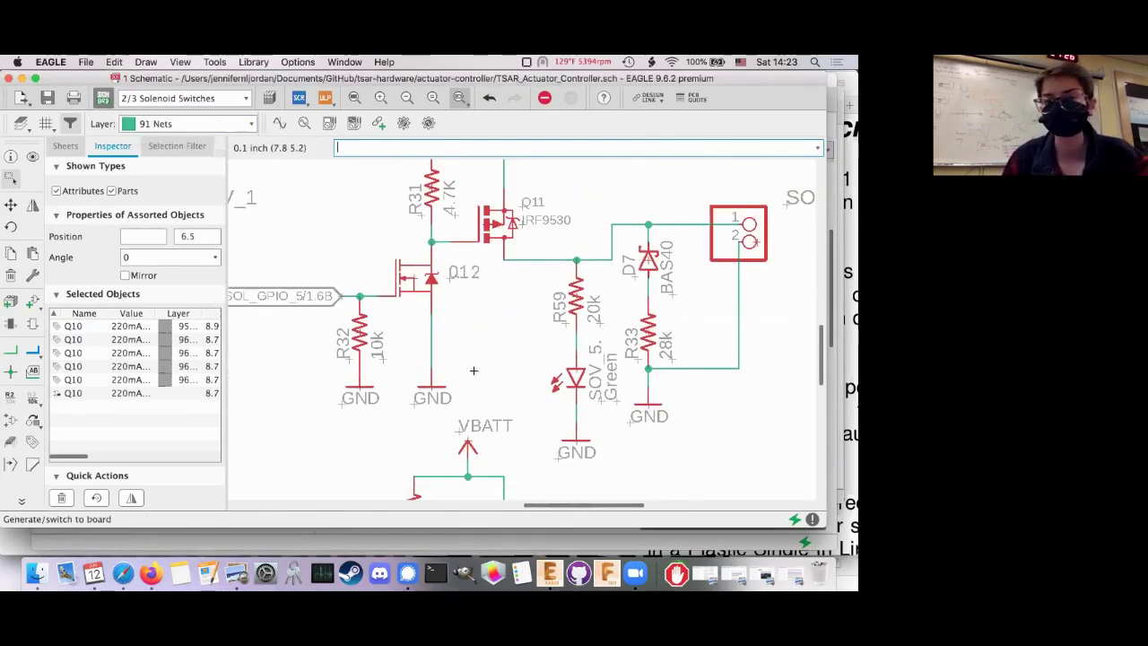
Switch to the board layout and examine the IGN through SOV 5 output traces and VBATT routing
click(103, 98)
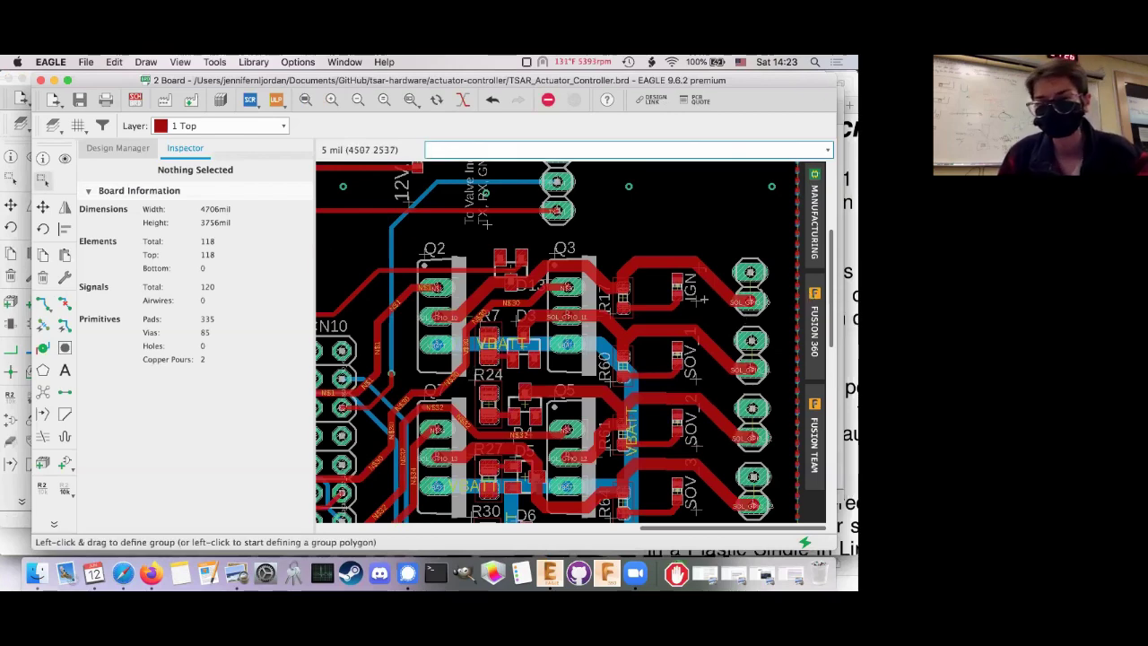
scroll(702, 299, up, 3)
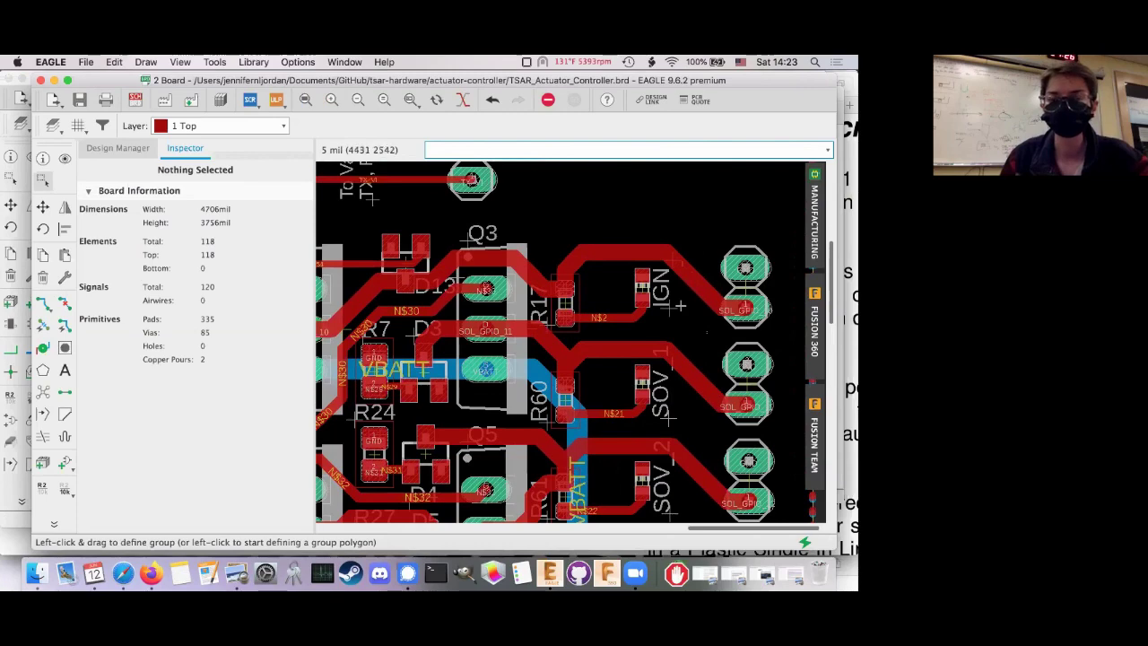
scroll(571, 342, down, 3)
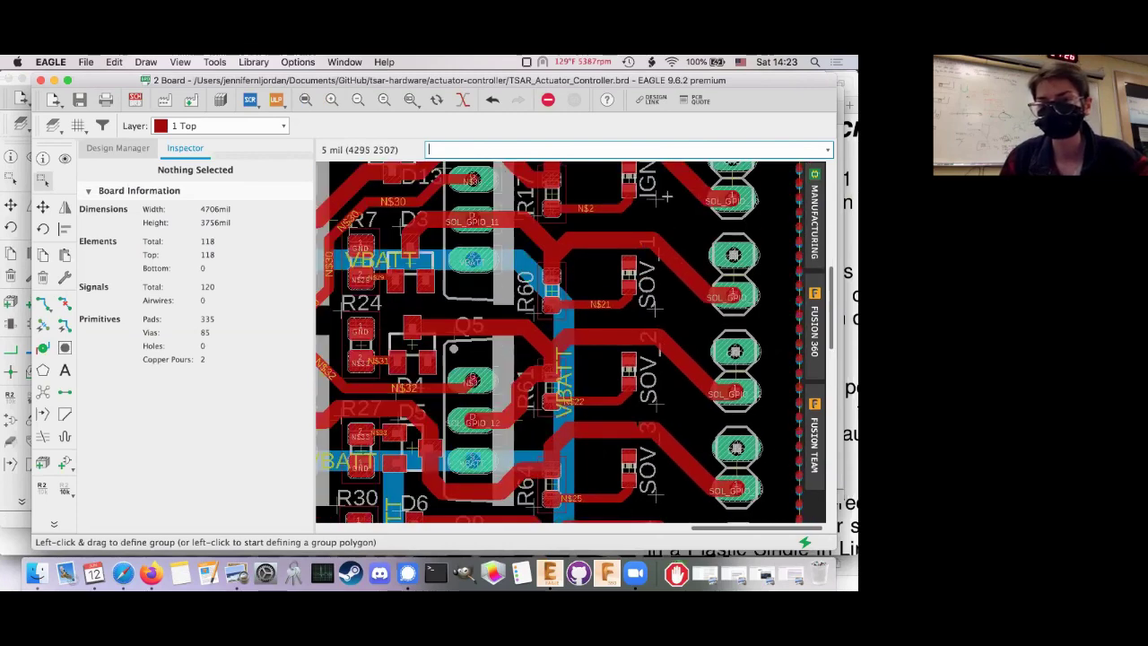
scroll(545, 341, down, 5)
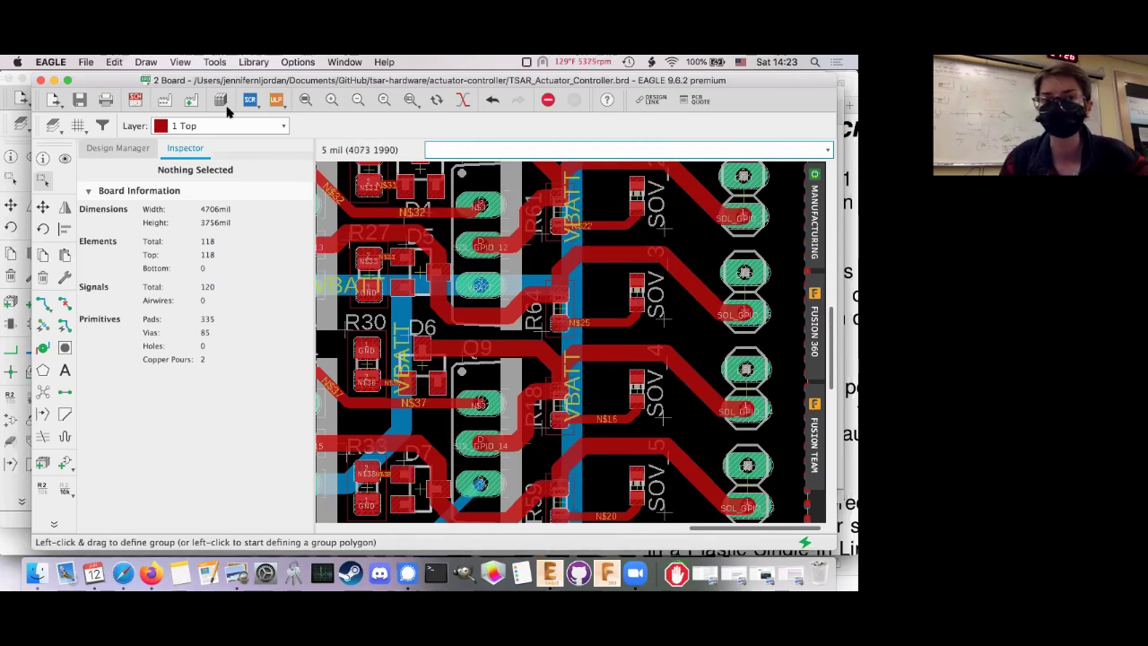
Return to the schematic and look through the previews of its sheets
click(131, 104)
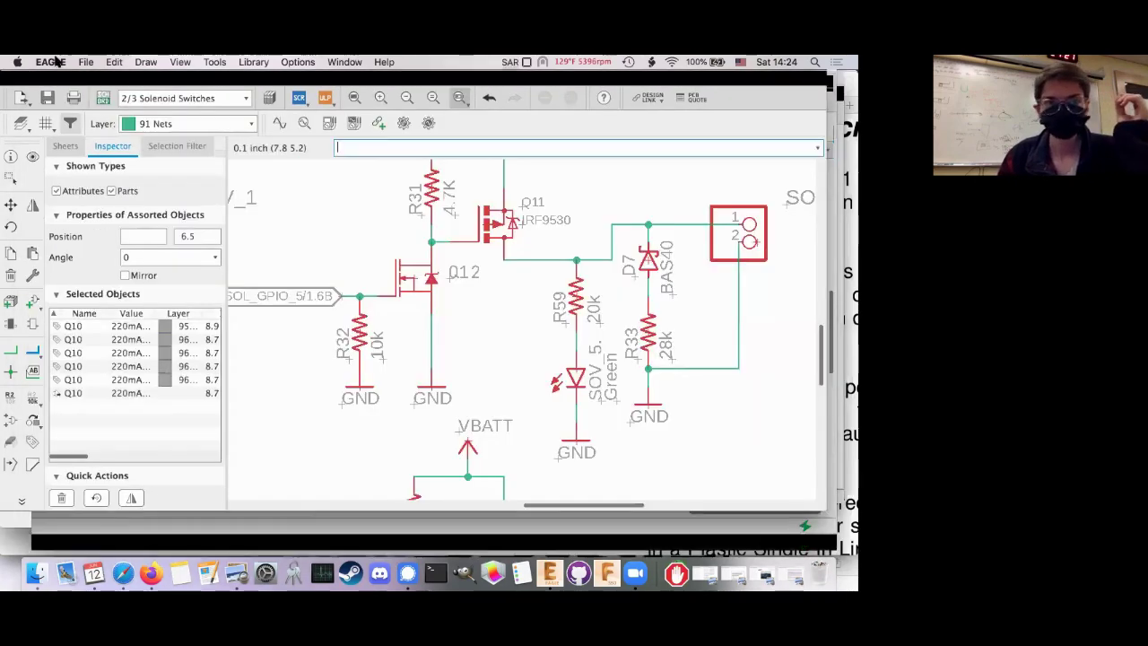
click(86, 62)
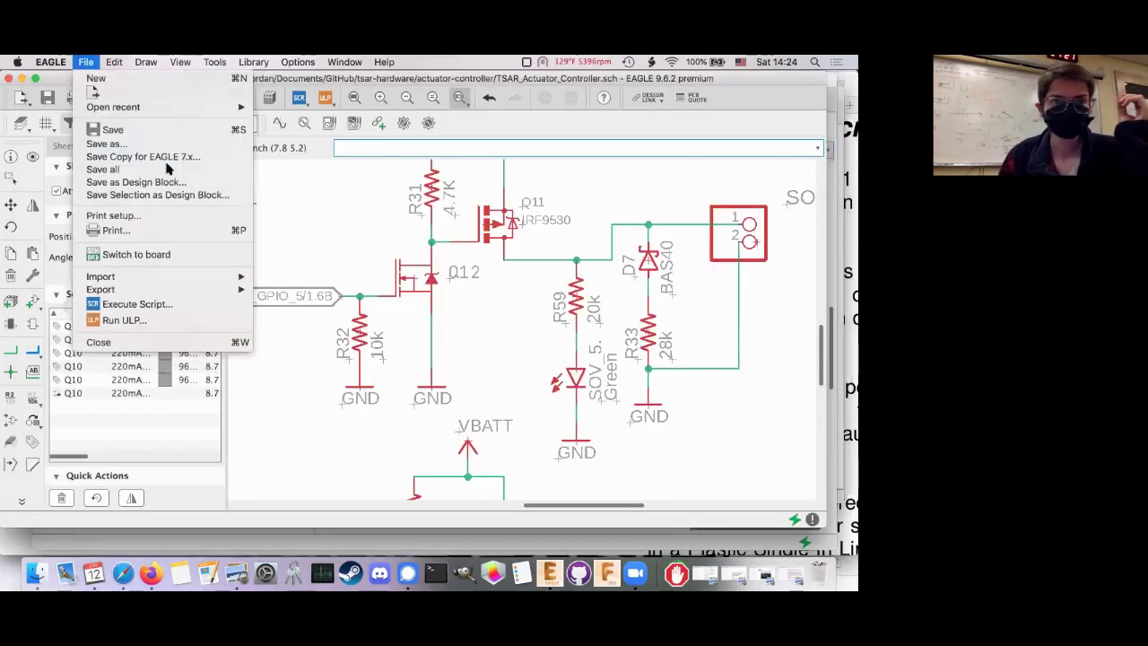
mouse_move(215, 108)
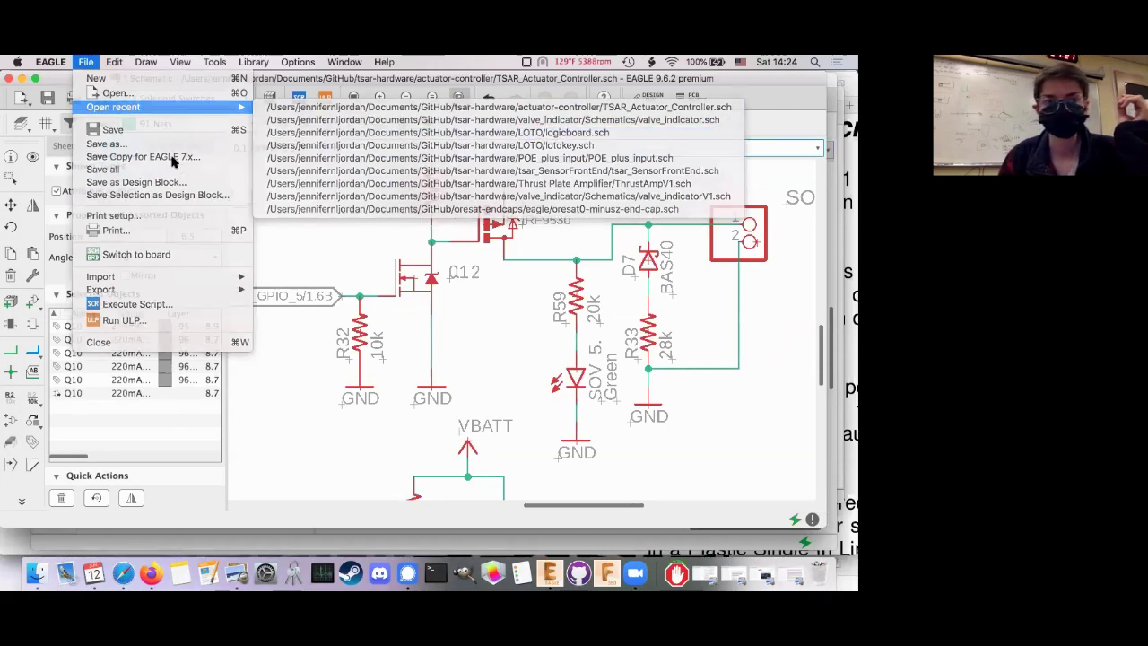
key(Escape)
click(65, 145)
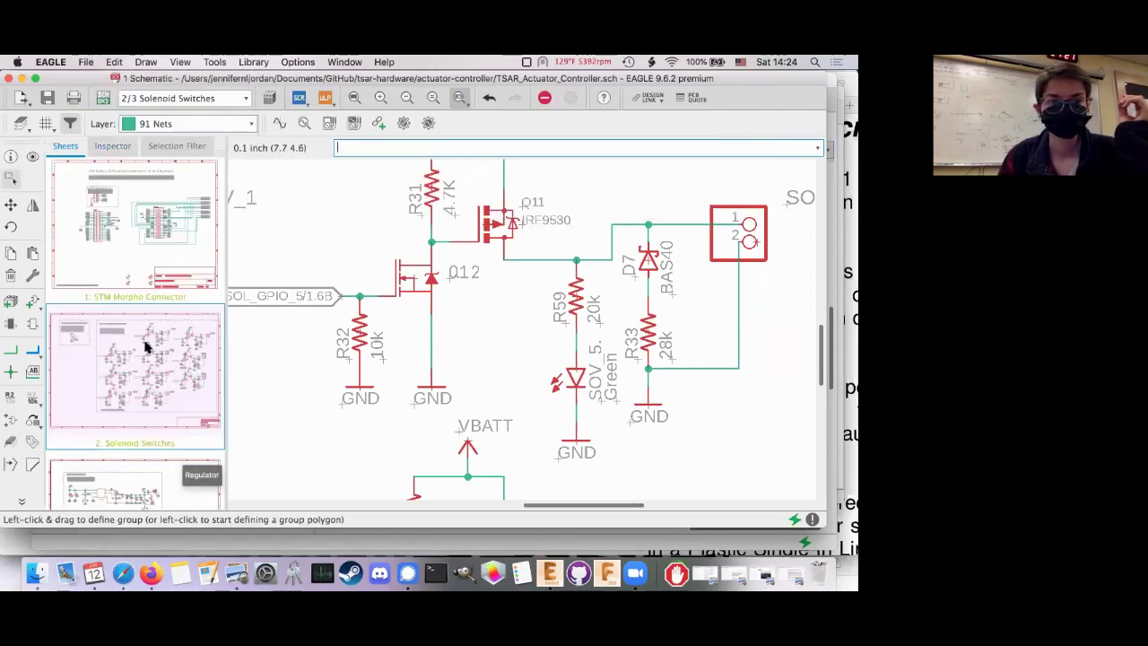
scroll(146, 346, down, 3)
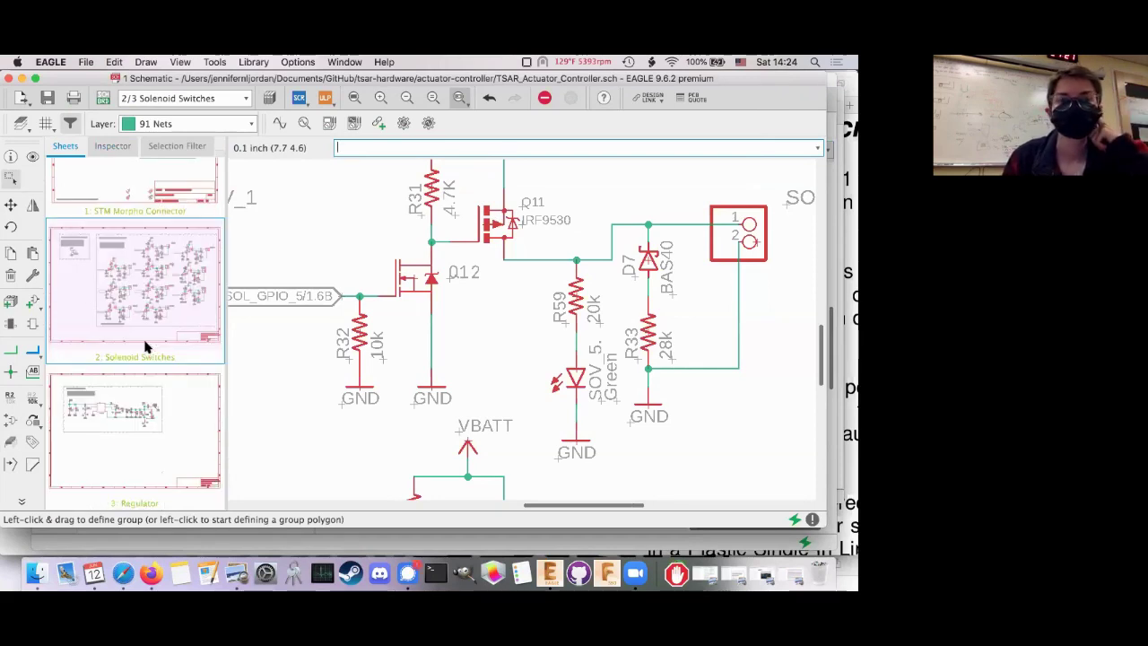
Open tsar_SensorFrontEnd.sch from the tsar_SensorFrontEnd folder, saving the actuator controller schematic and also loading the matching board
click(85, 61)
mouse_move(141, 108)
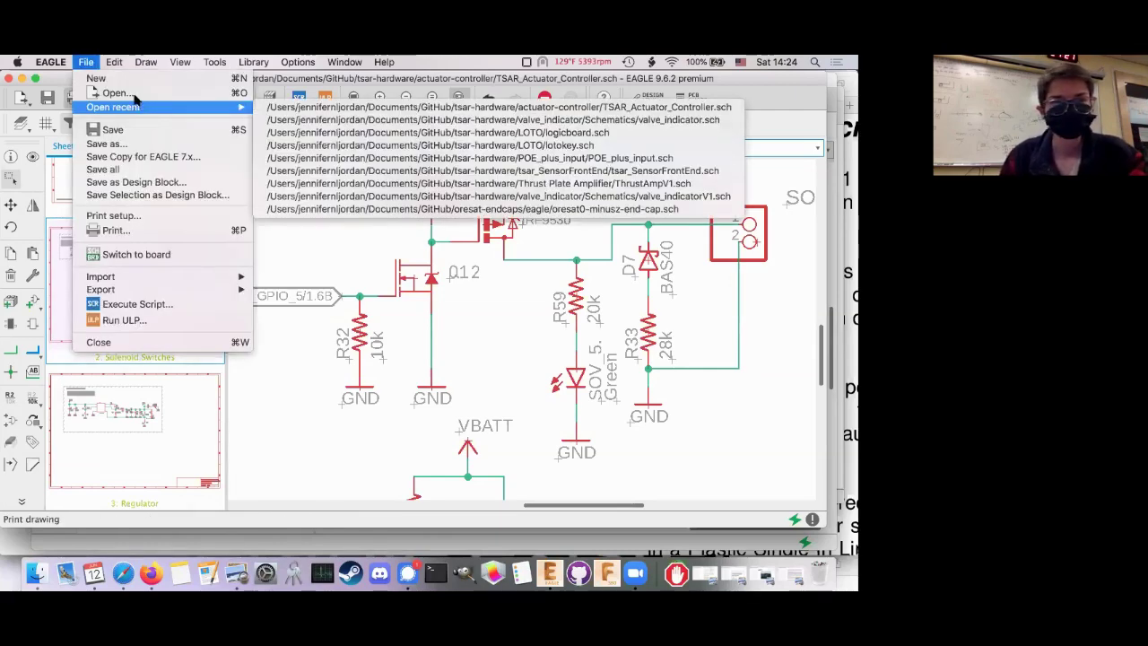
click(412, 320)
key(super+o)
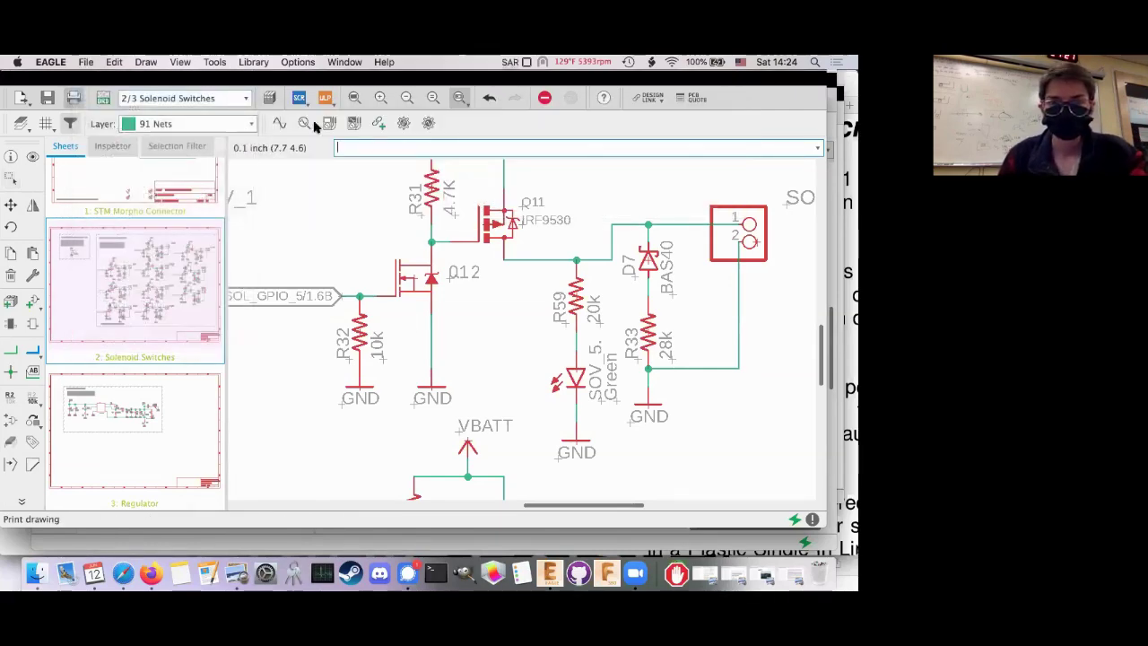
click(405, 130)
click(421, 158)
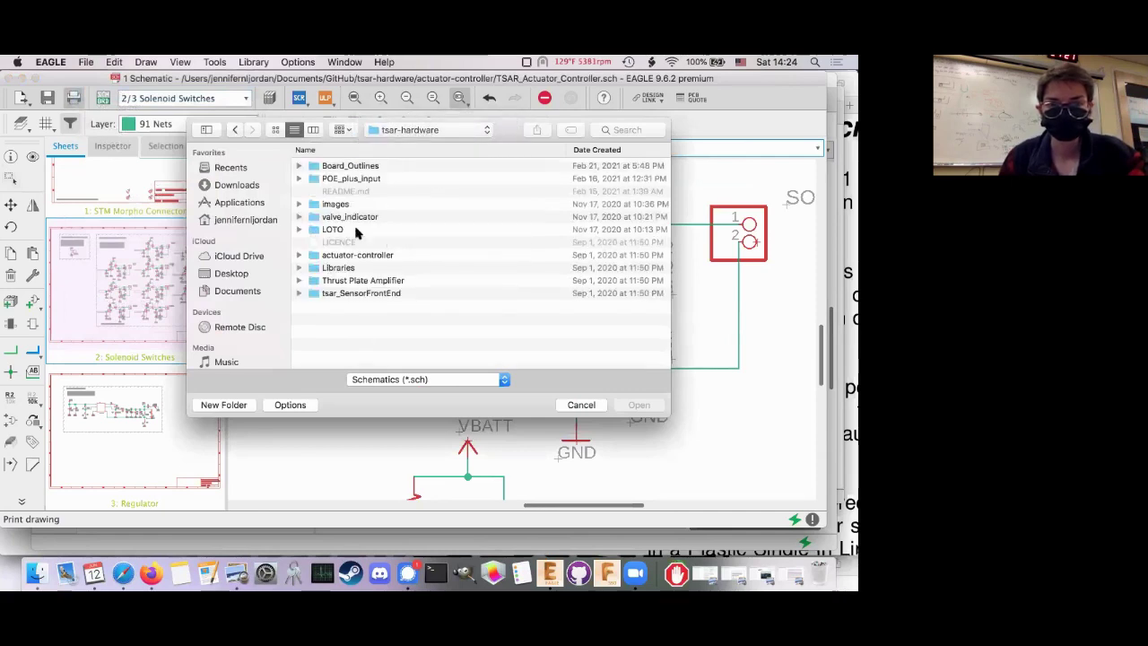
double_click(367, 294)
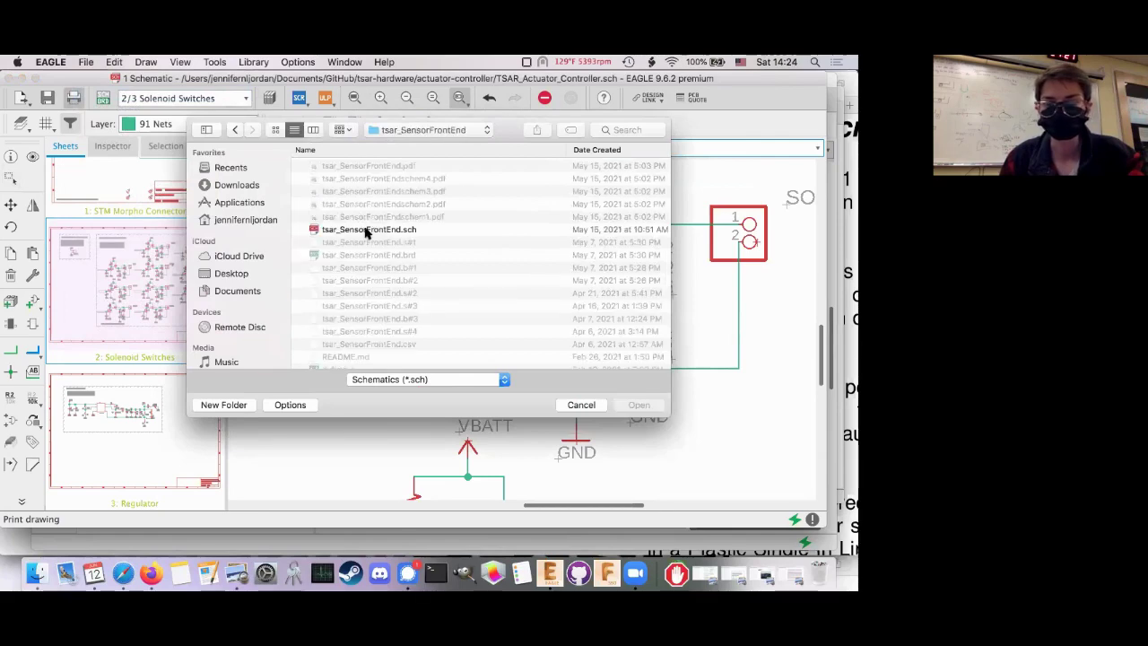
double_click(367, 229)
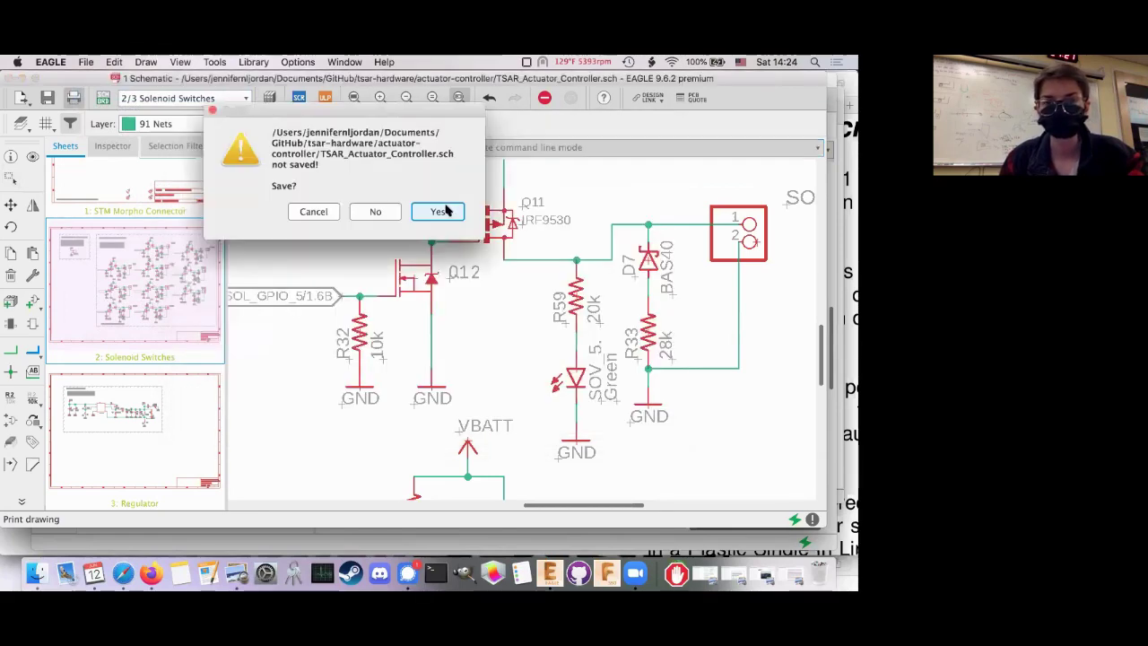
click(440, 211)
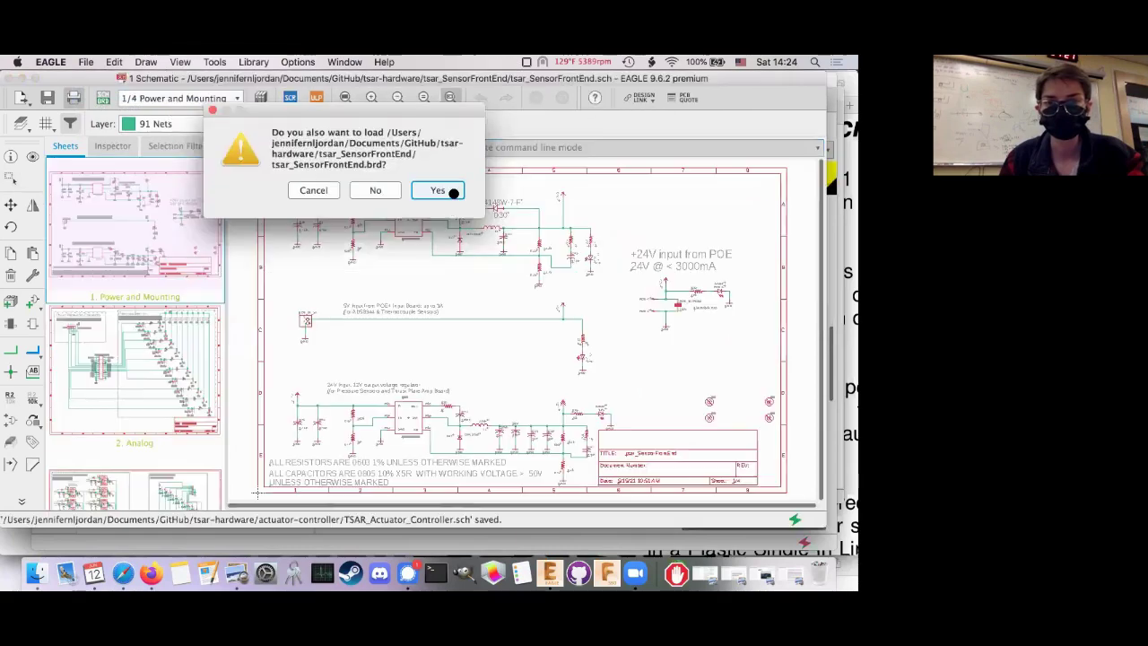
click(452, 192)
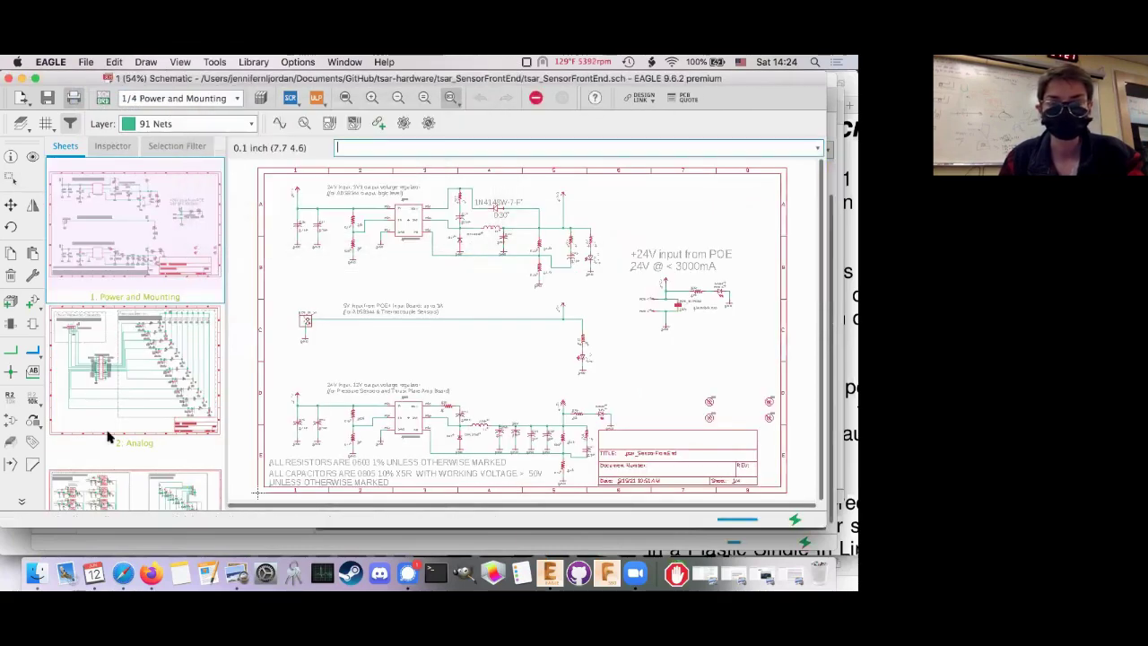
Look through the sensor front end's sheet previews and examine the 24V to 3V3 regulator on the Power and Mounting sheet
scroll(175, 331, down, 5)
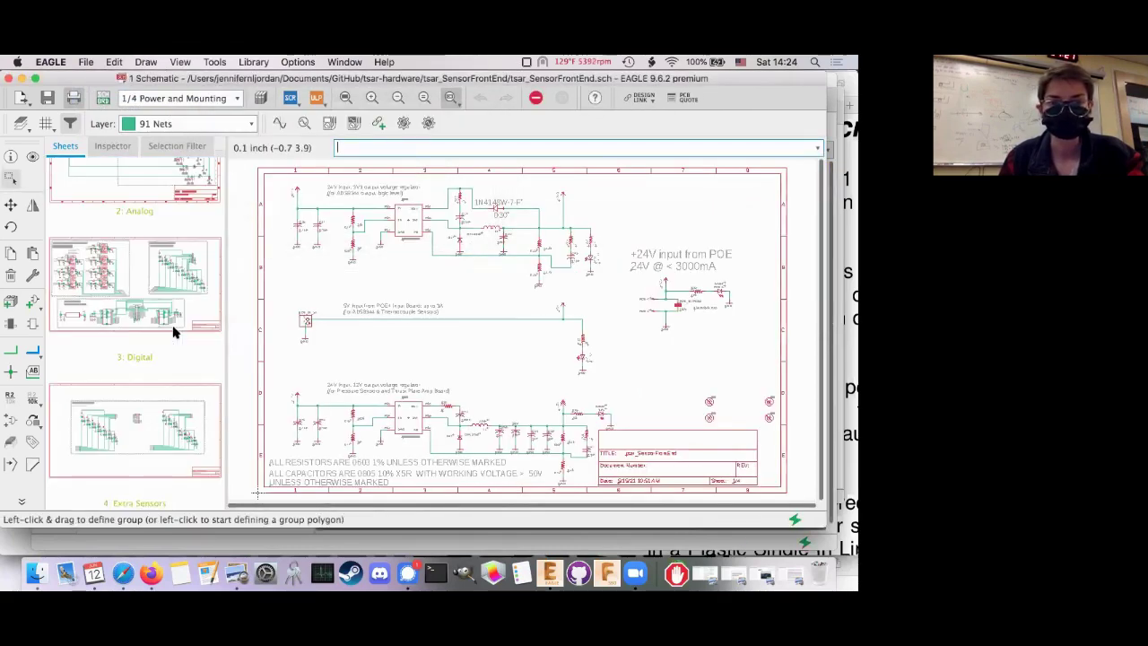
scroll(175, 331, up, 5)
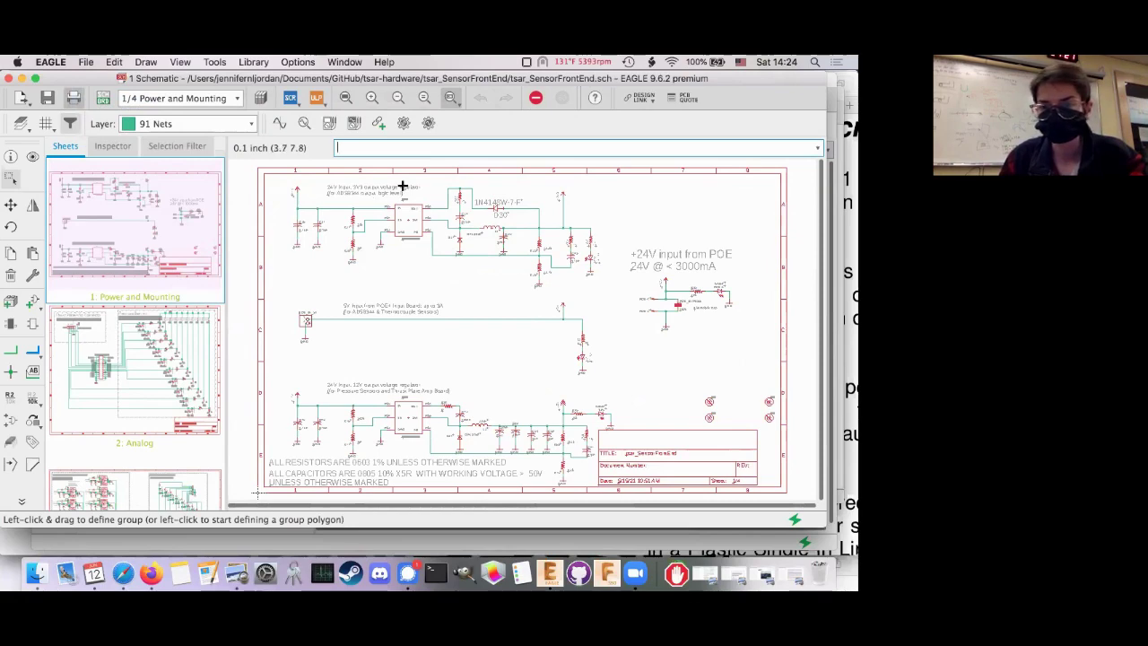
scroll(403, 186, up, 5)
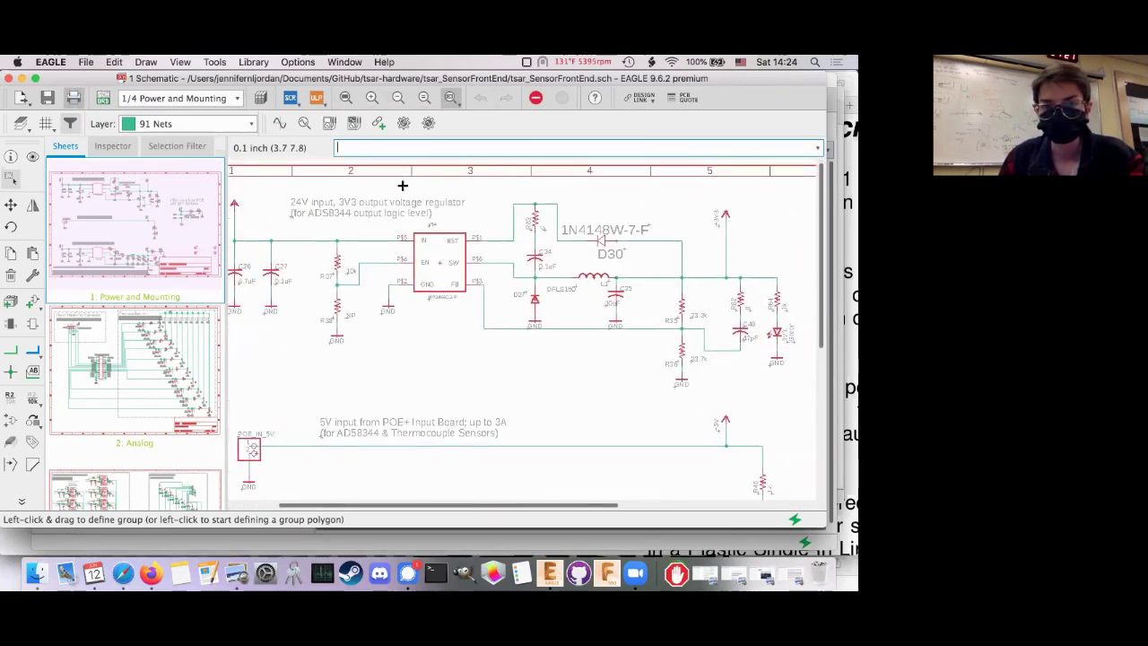
middle_drag(403, 186, 452, 213)
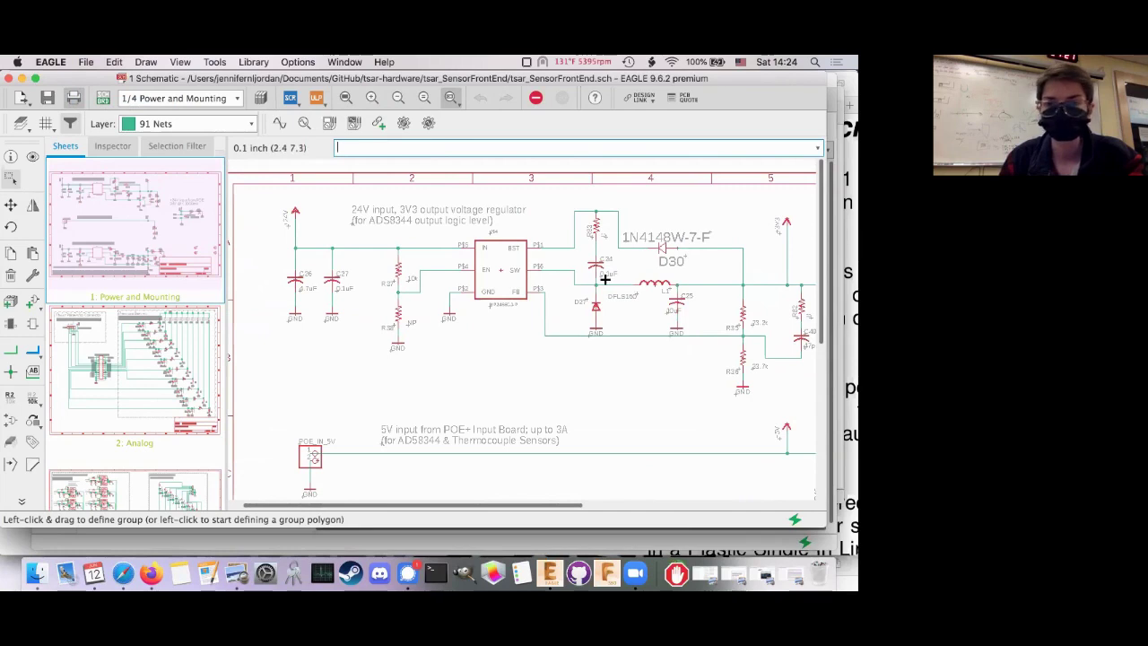
scroll(605, 279, right, 5)
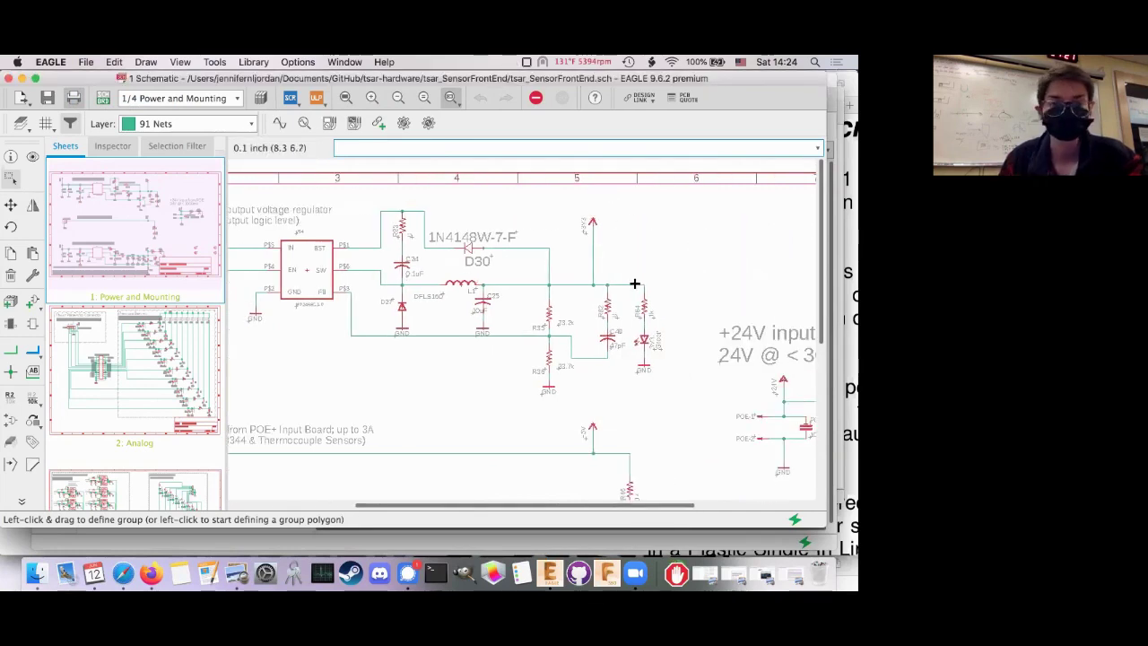
scroll(634, 283, left, 3)
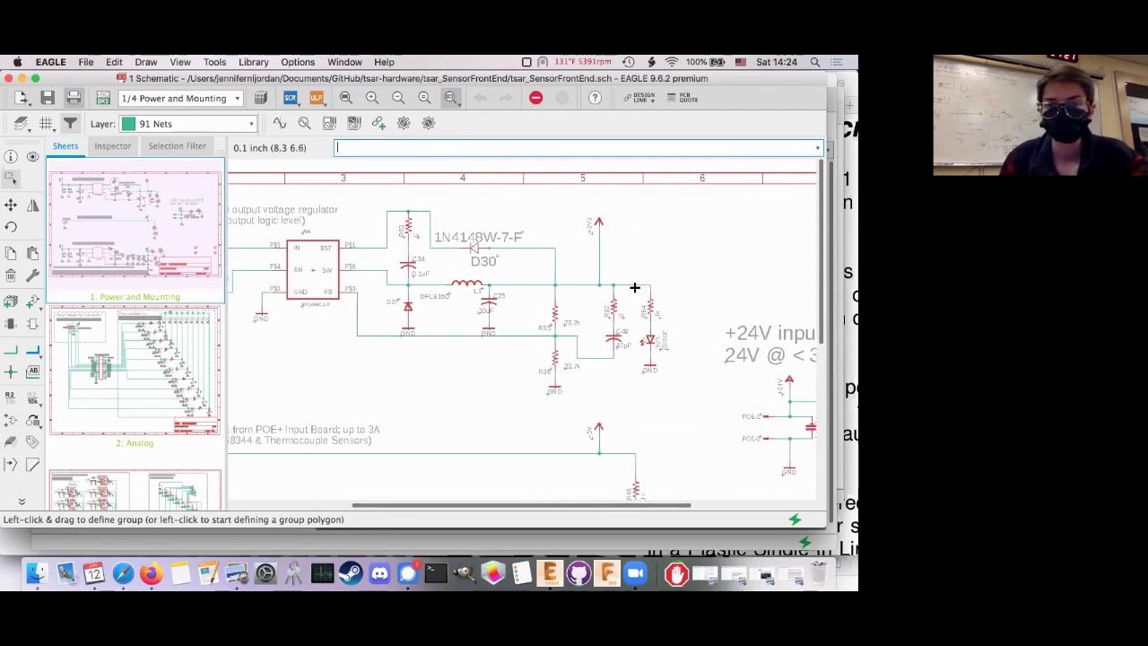
scroll(492, 286, left, 2)
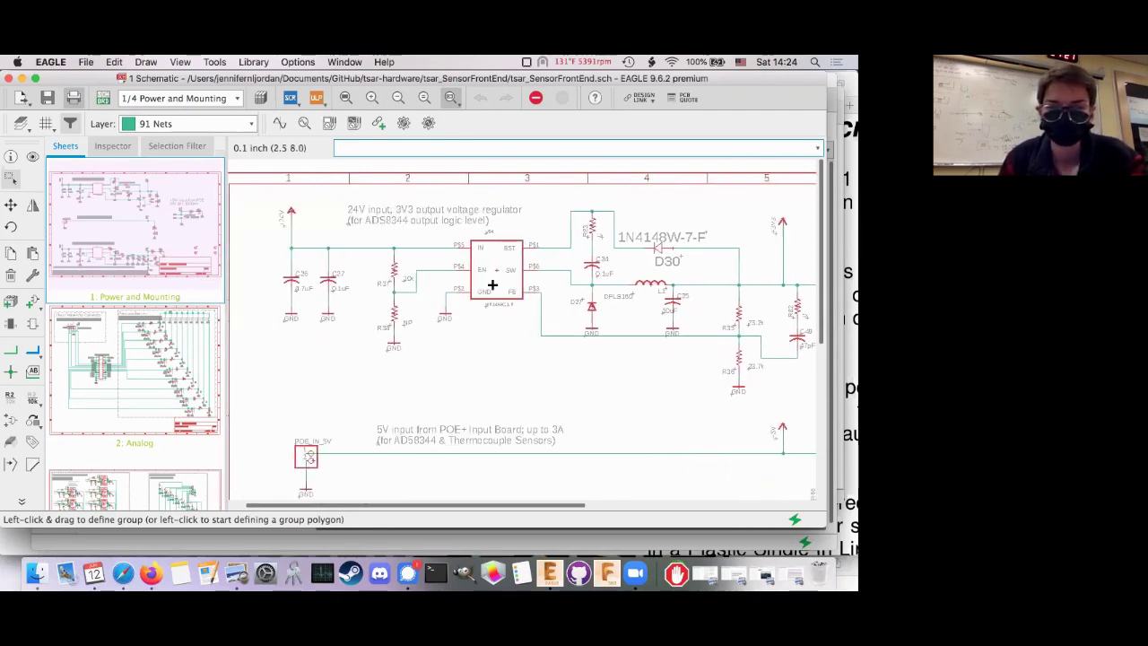
Examine the 5V input from the POE+ Input Board and compare it with the 3V3 regulator's input side
scroll(496, 283, down, 2)
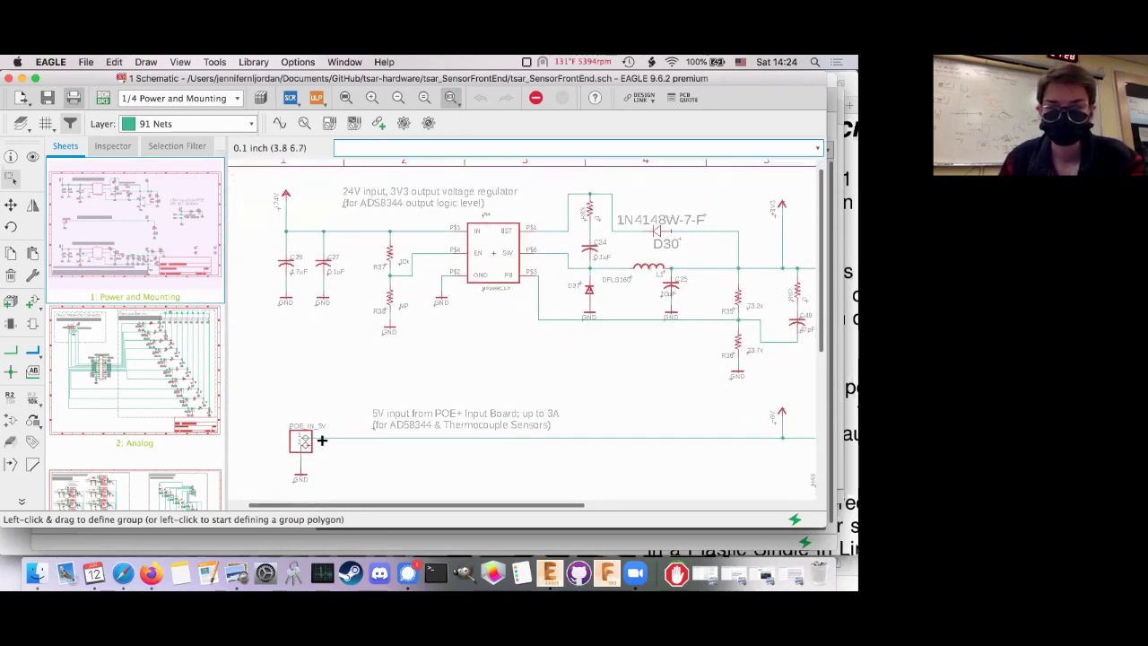
scroll(322, 441, down, 2)
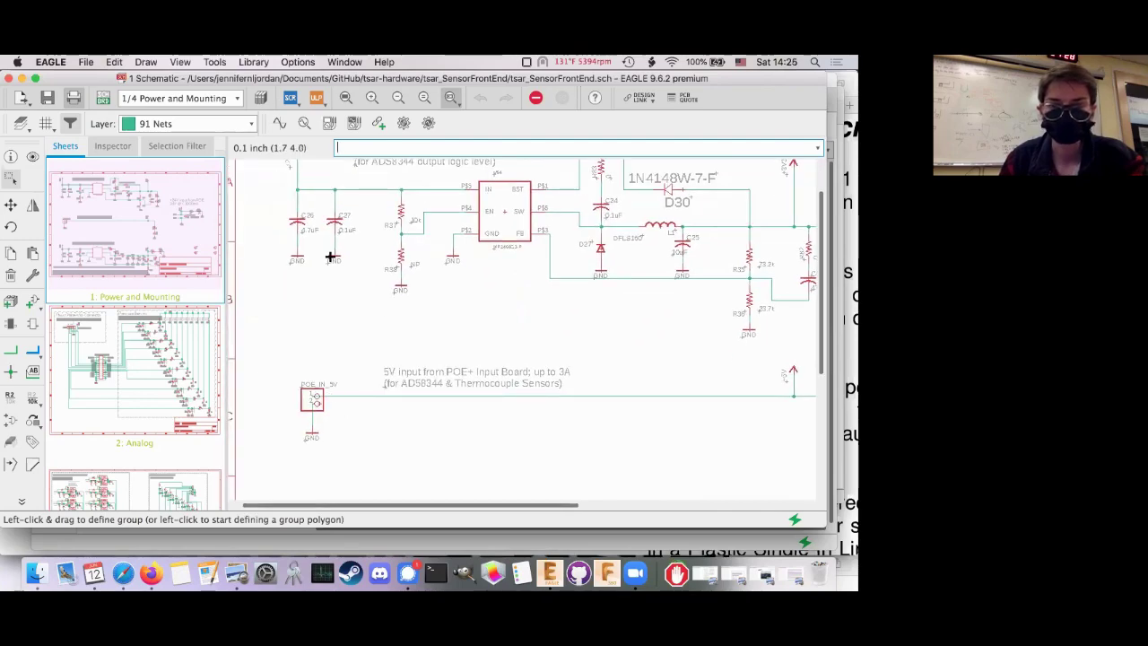
scroll(441, 277, up, 2)
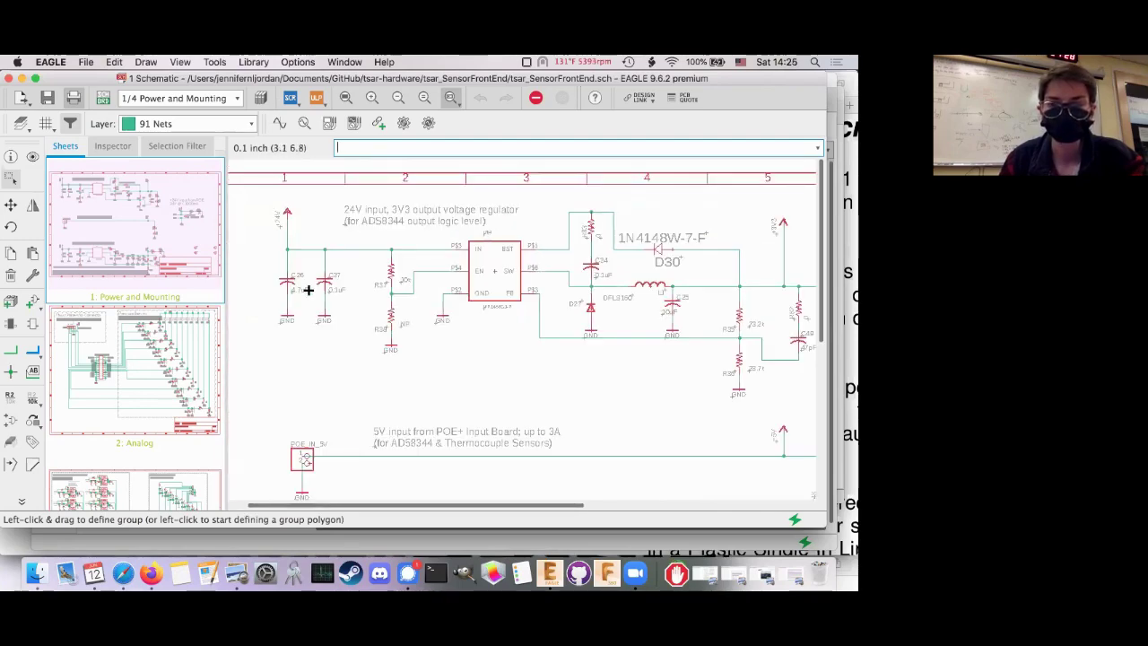
scroll(307, 287, down, 3)
scroll(324, 397, down, 1)
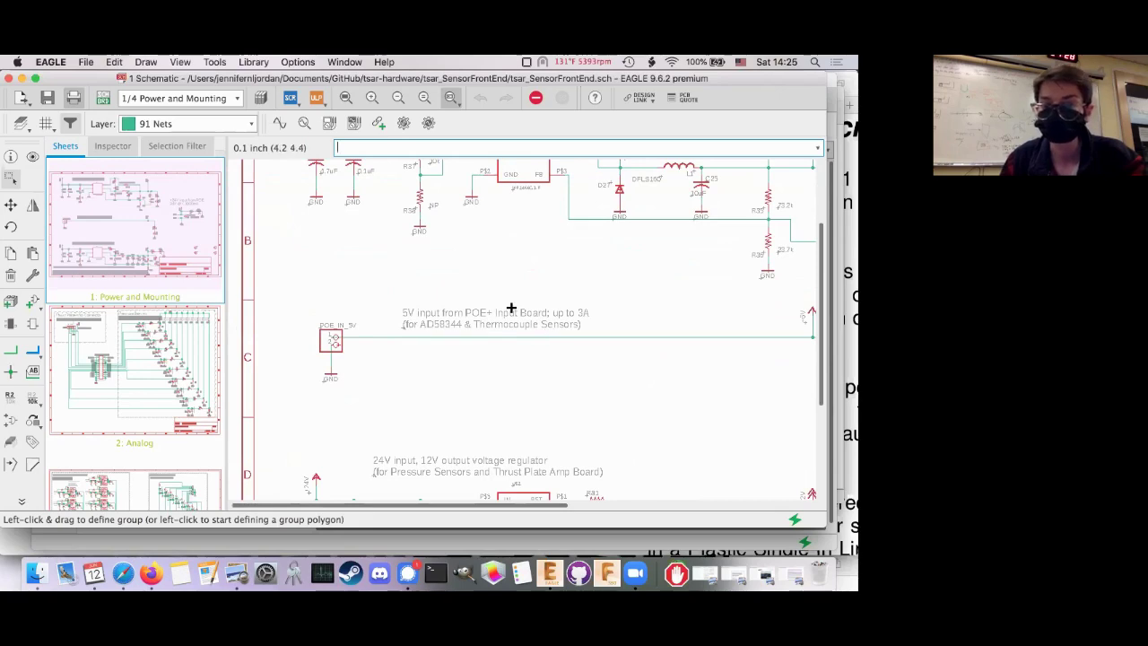
Examine the 24V to 12V output voltage regulator and the +24V input from POE circuit
scroll(511, 307, down, 5)
scroll(408, 352, right, 2)
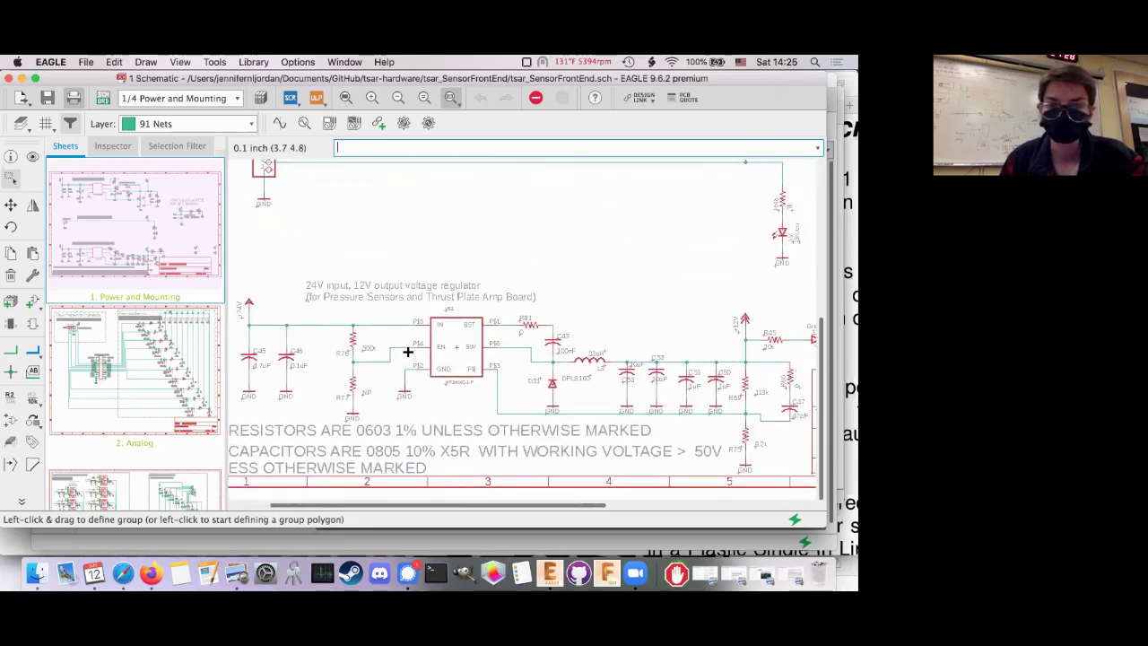
scroll(400, 359, down, 8)
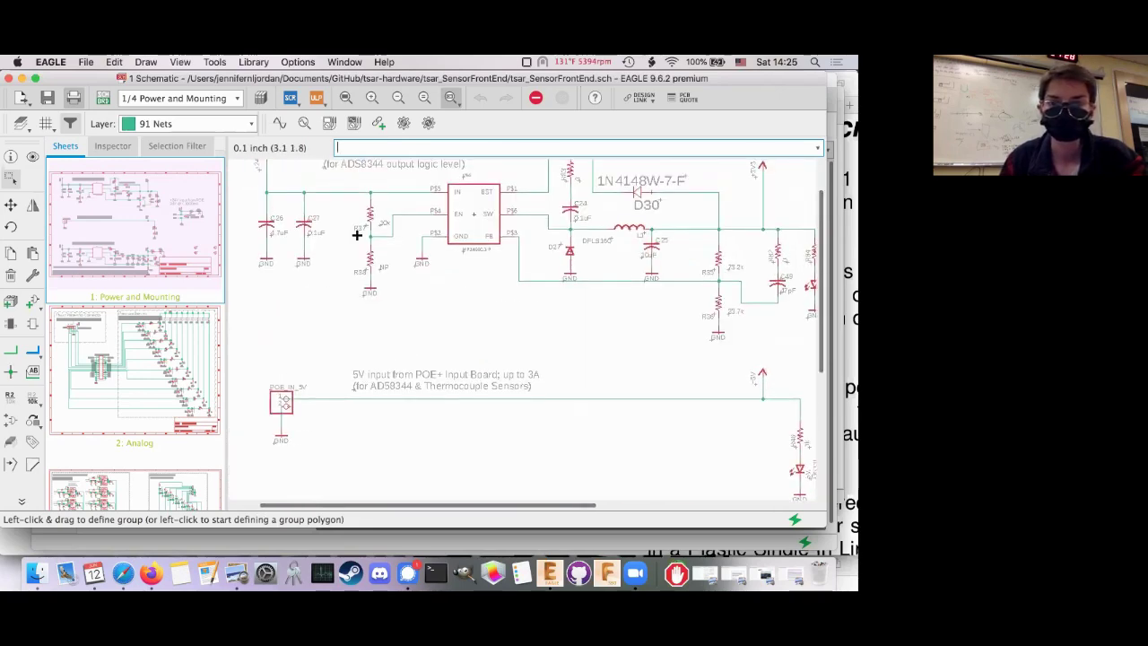
scroll(376, 259, up, 2)
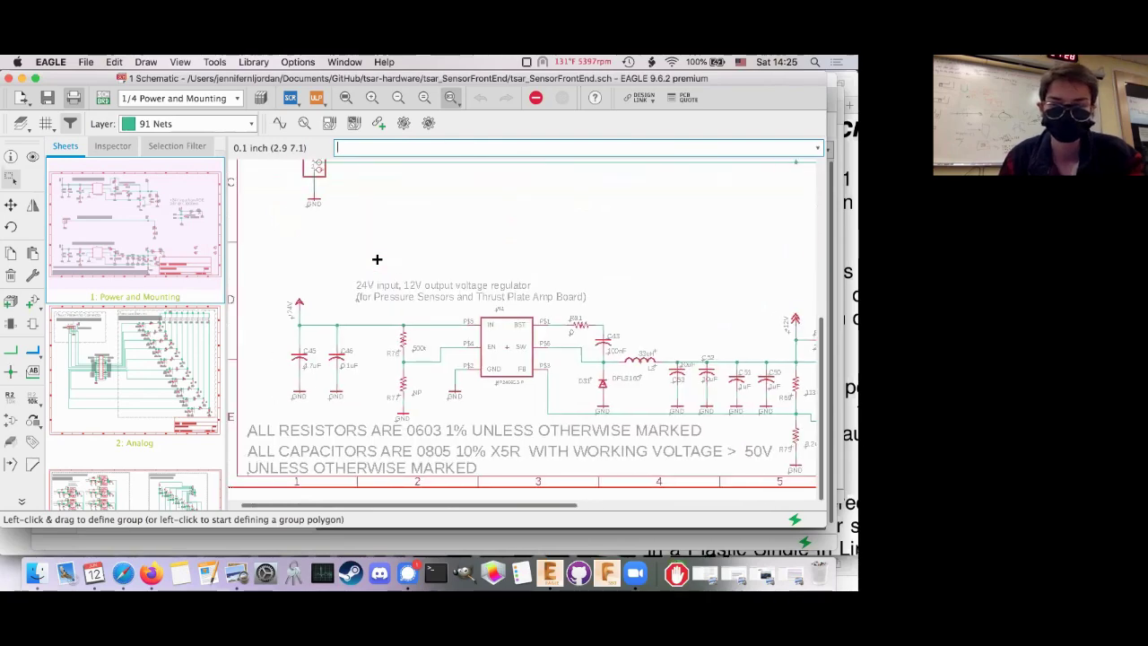
scroll(377, 259, left, 1)
scroll(377, 259, right, 10)
scroll(376, 260, up, 6)
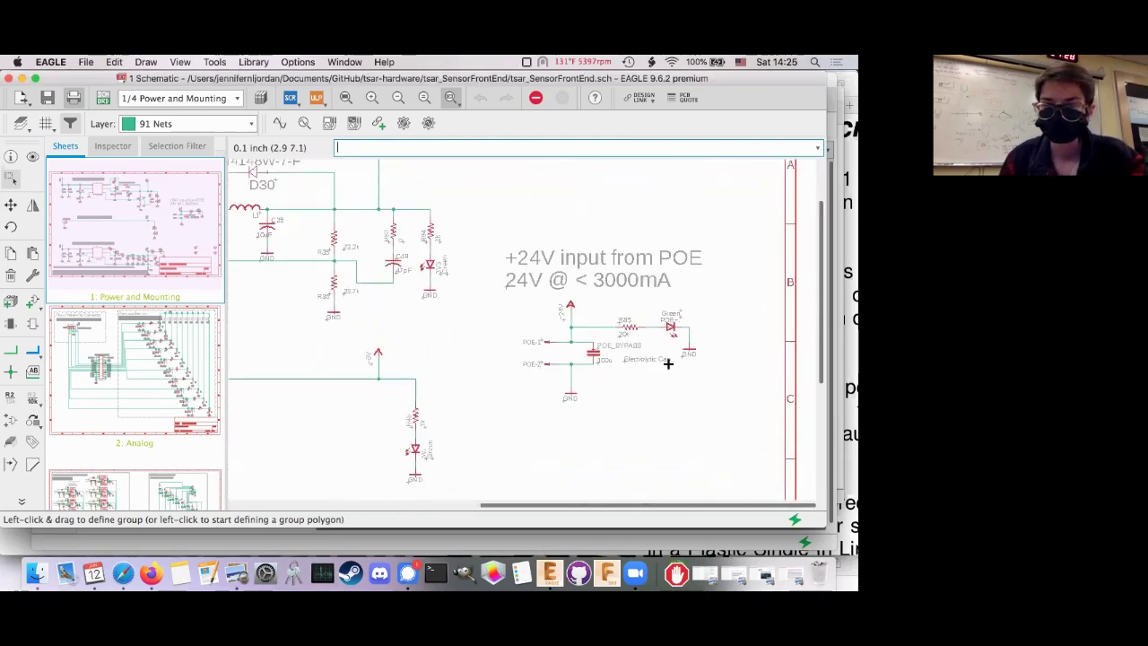
Examine the +24V POE input's bypass capacitor and indicator LED on the Power and Mounting sheet, glancing at the Analog sheet in between
scroll(668, 363, up, 3)
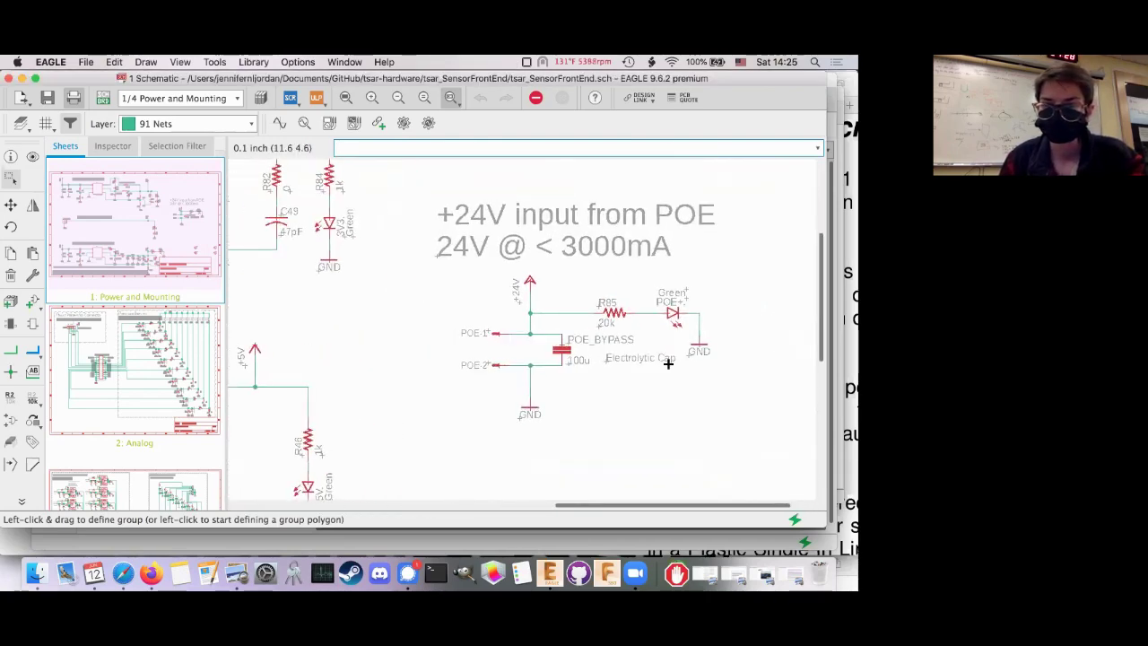
scroll(668, 364, down, 3)
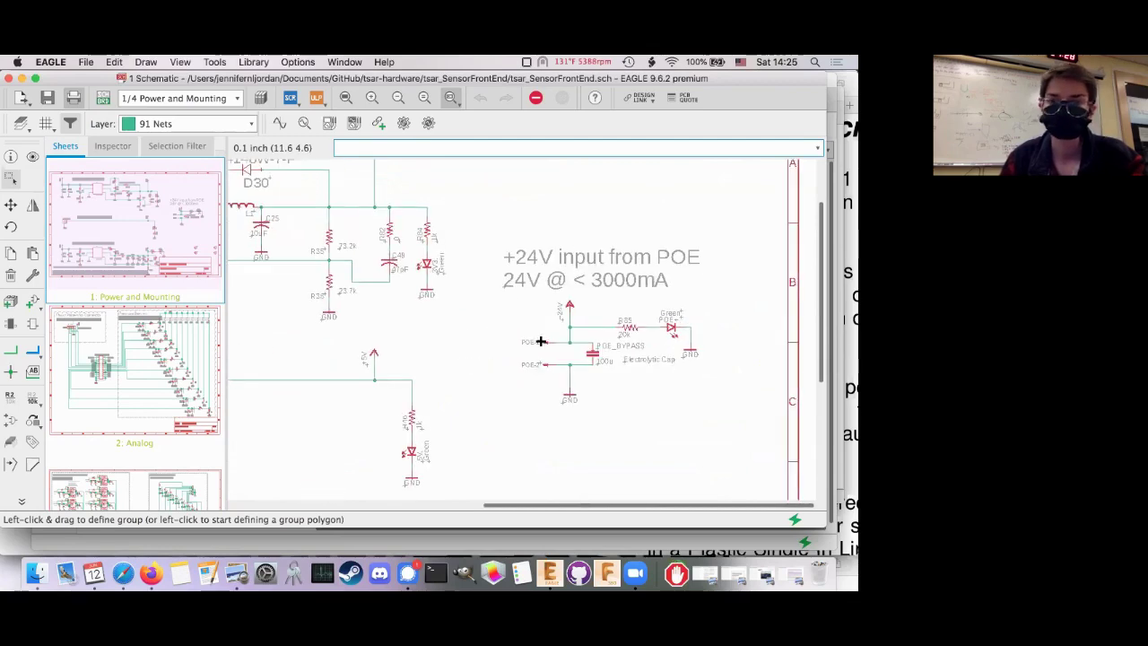
click(170, 378)
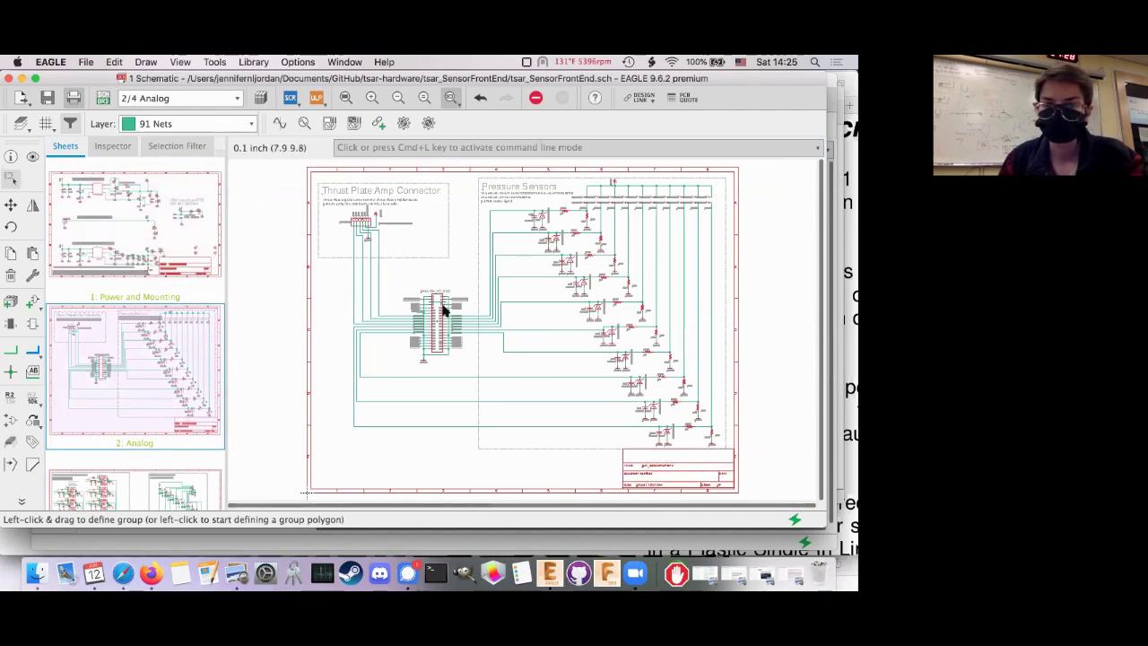
click(88, 251)
key(ctrl+g)
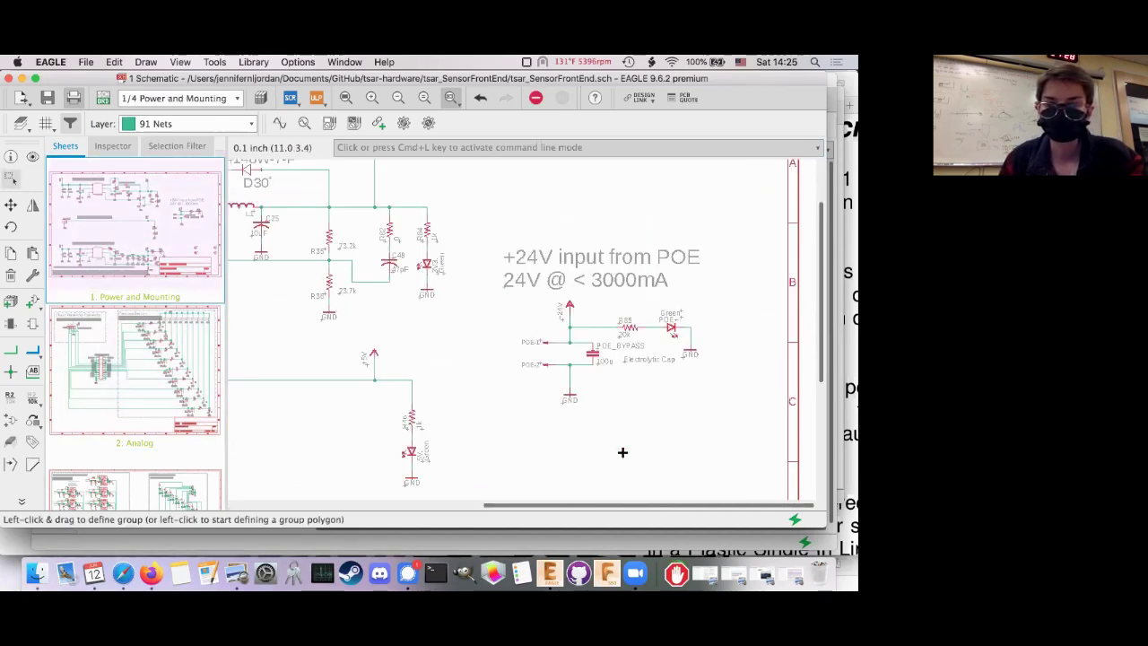
scroll(700, 408, up, 3)
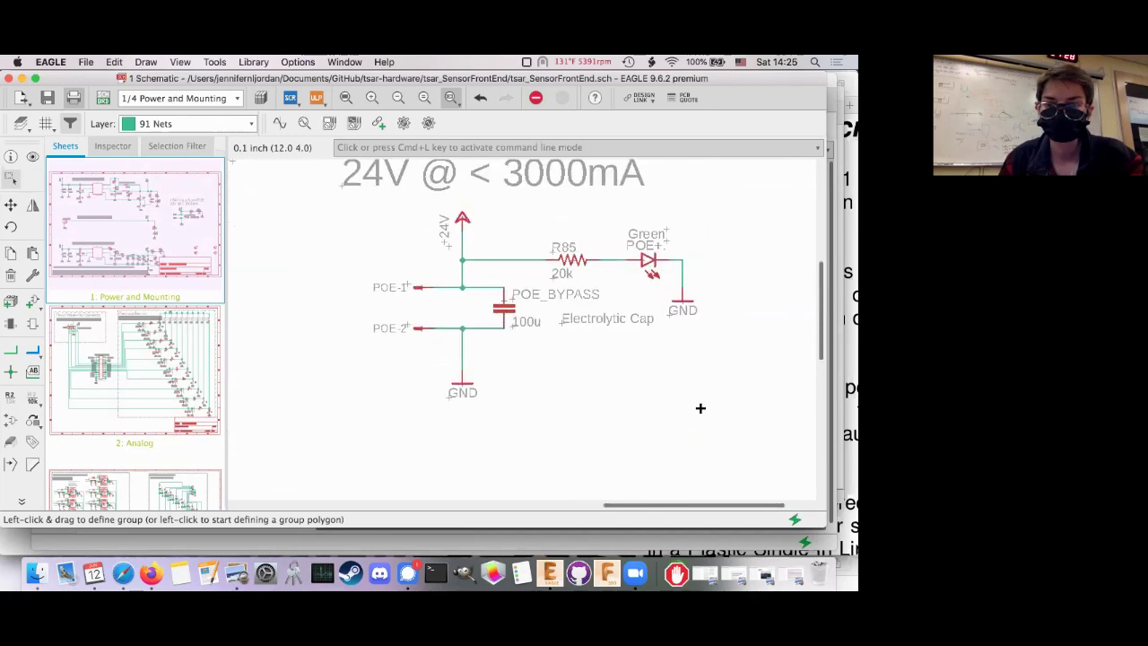
scroll(700, 408, up, 3)
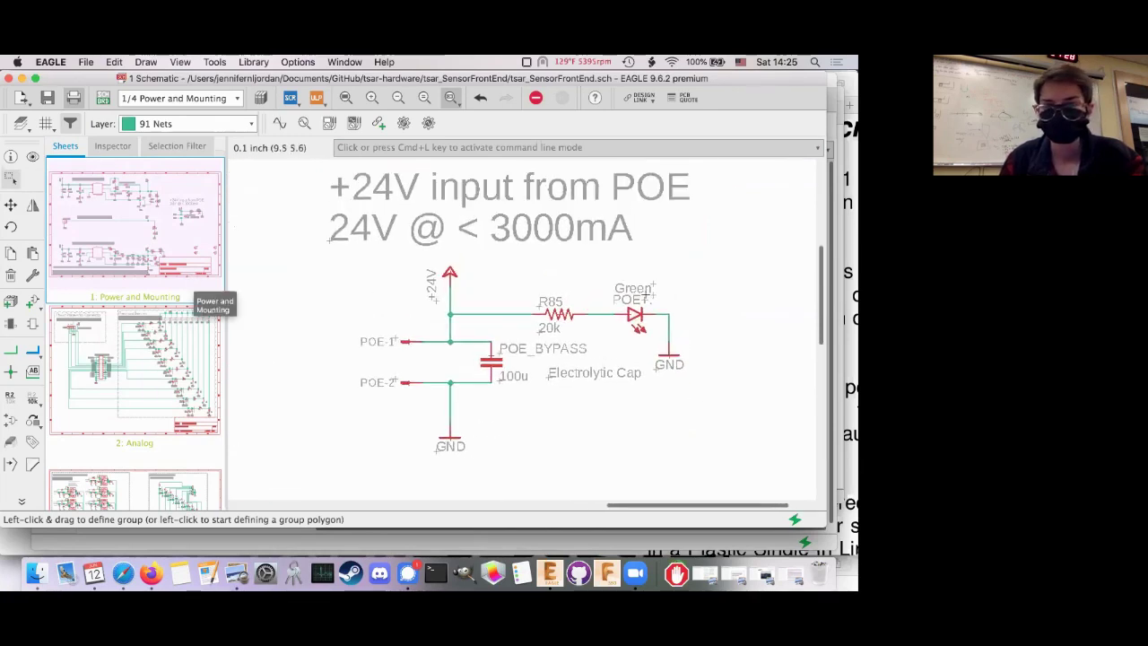
Examine the ANALOG_TO_DAQ connector on the Analog sheet and the SERIAL_TO_DAQ connector on the Digital sheet
click(184, 309)
scroll(72, 374, down, 3)
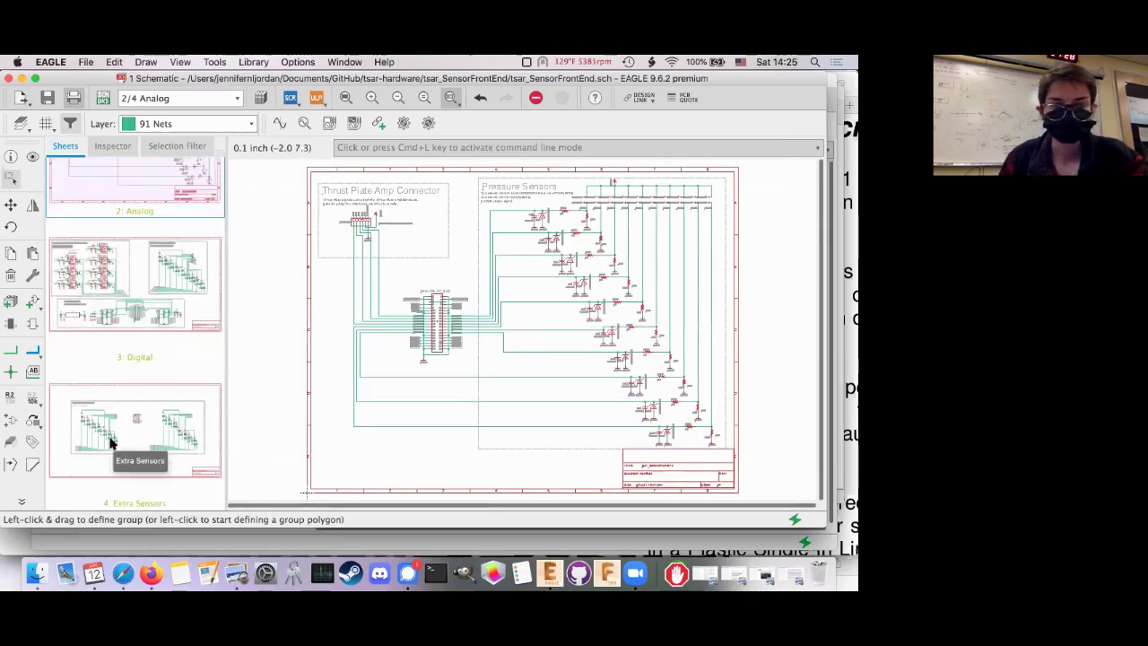
scroll(112, 441, up, 3)
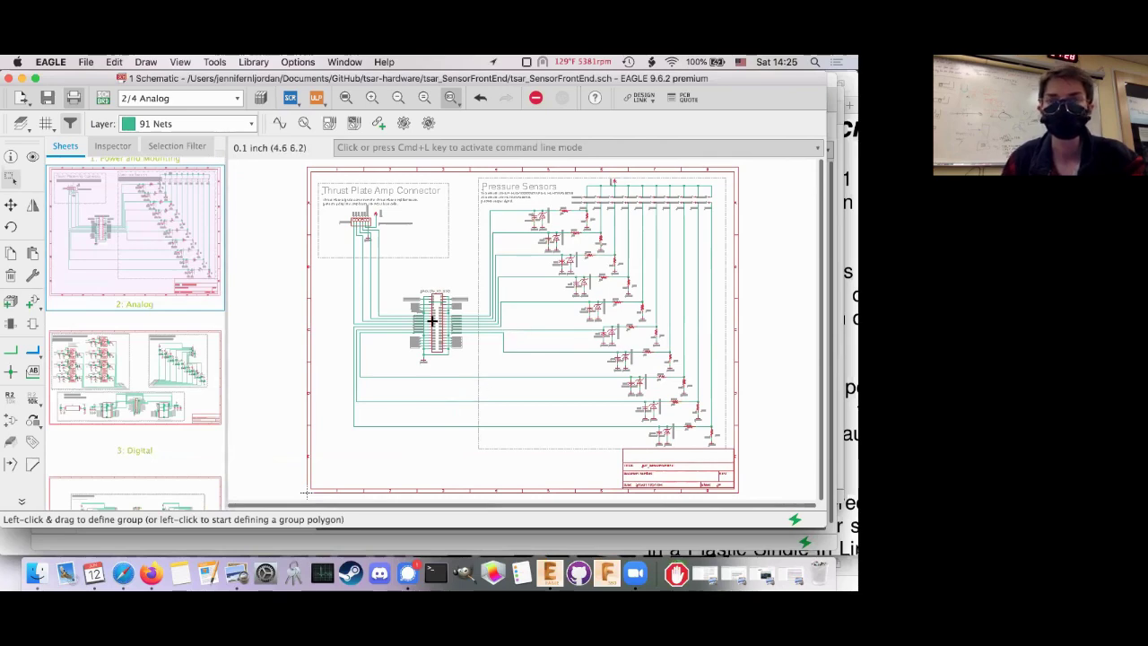
scroll(439, 311, up, 5)
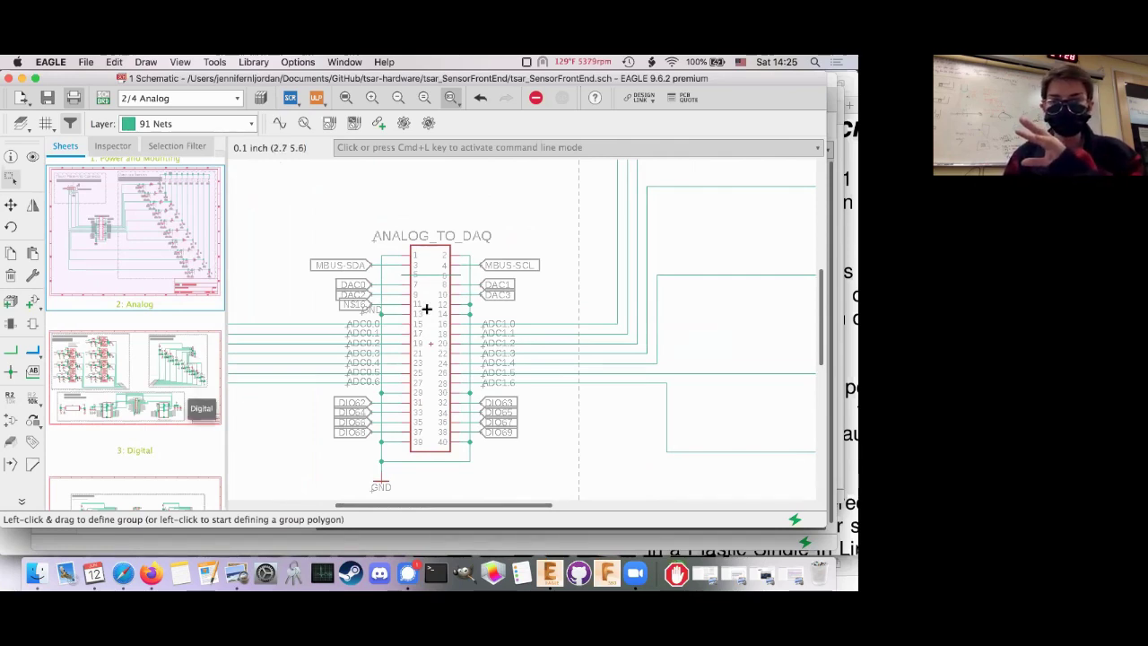
scroll(427, 309, down, 5)
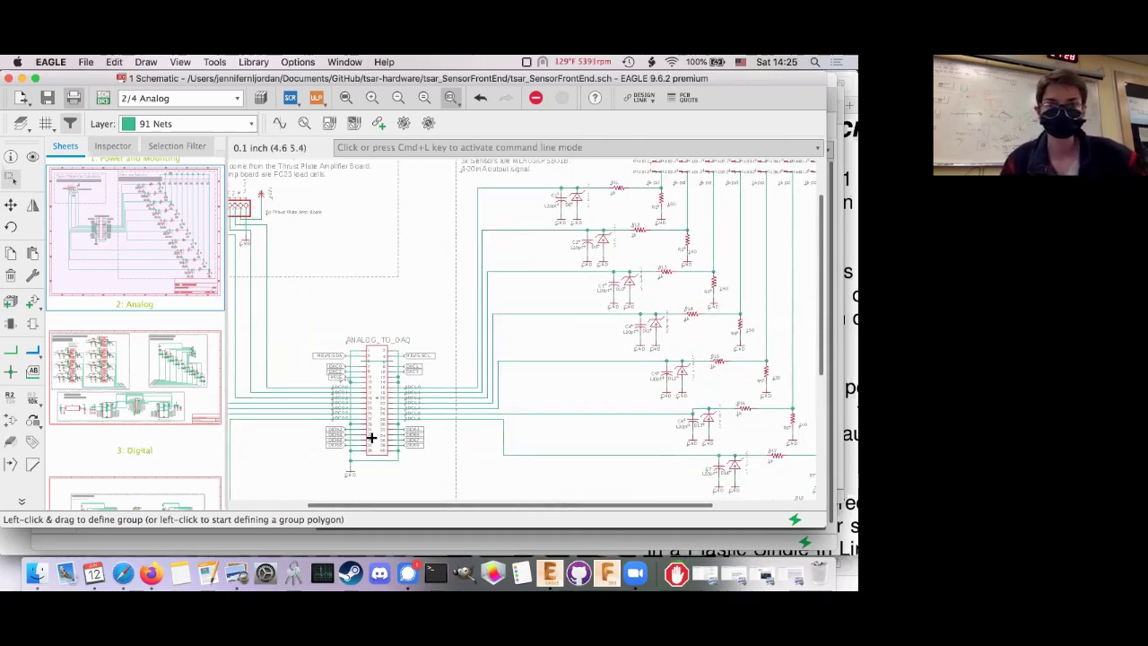
click(166, 384)
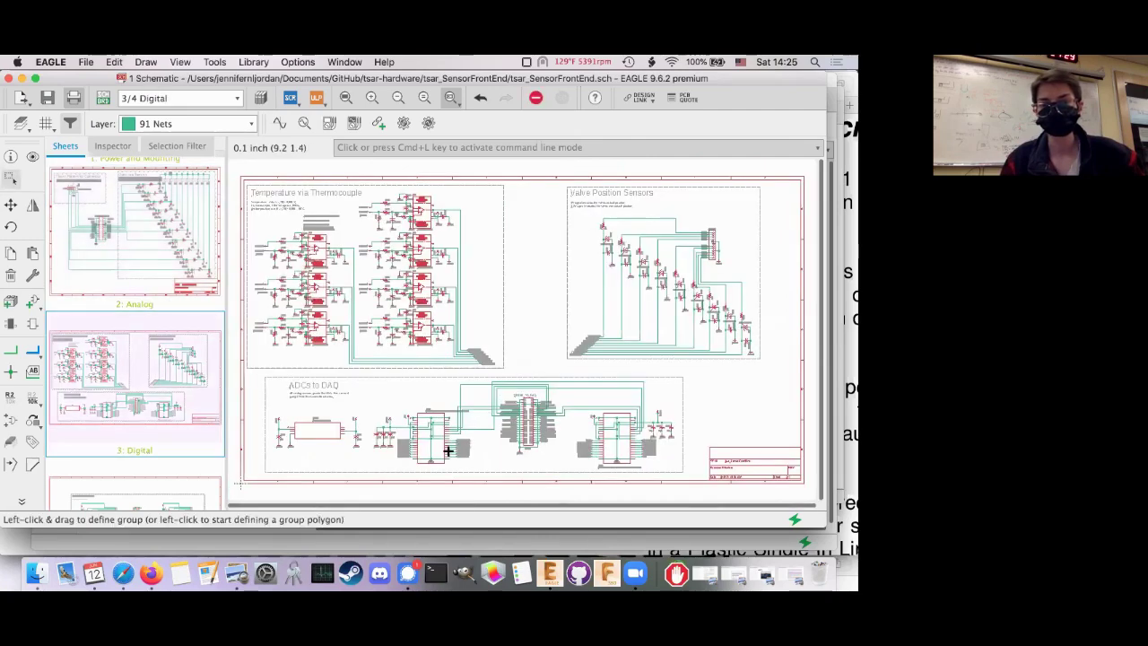
scroll(448, 451, up, 3)
scroll(448, 451, up, 3)
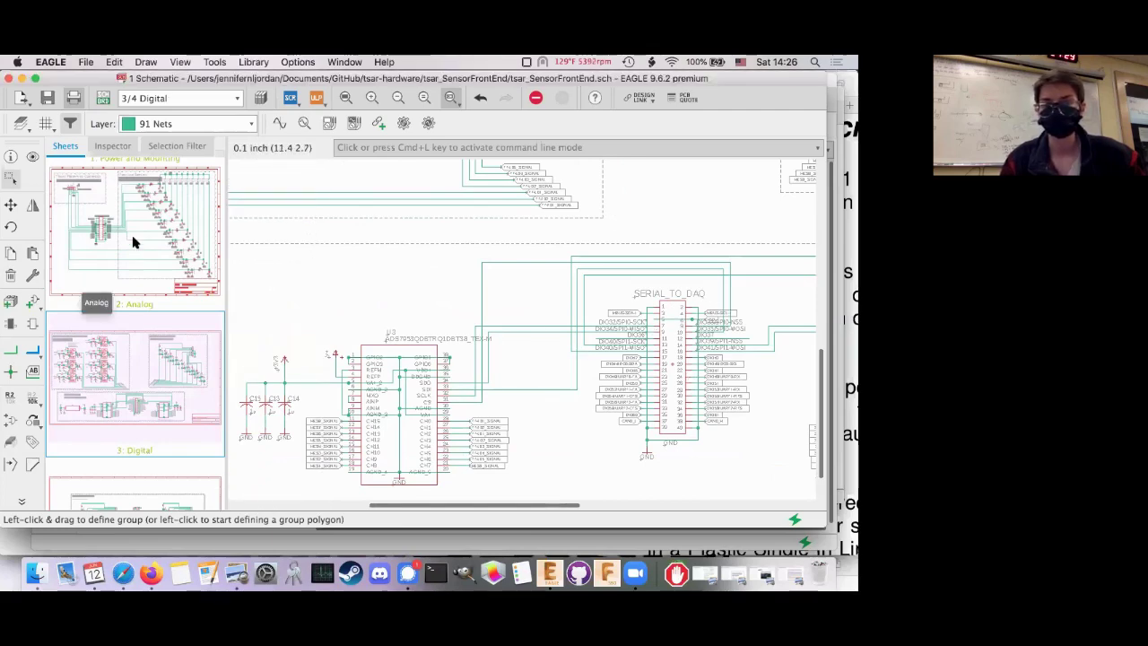
Return to the Analog sheet and examine the TP_AMP header in the Thrust Plate Amp Connector section
click(193, 260)
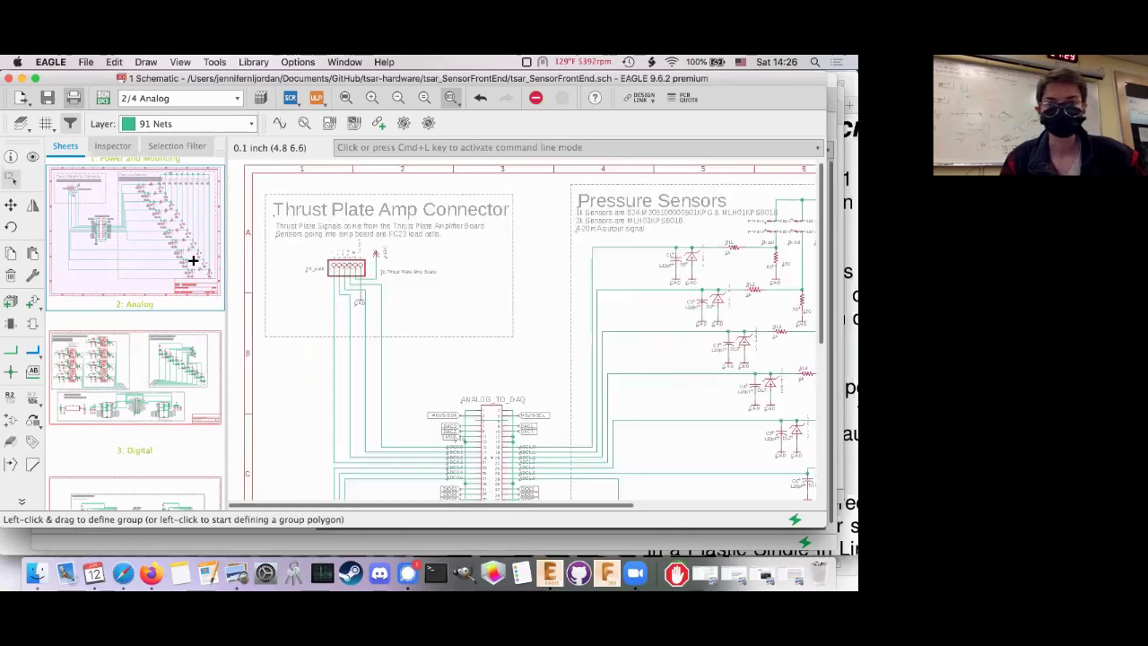
scroll(333, 271, up, 3)
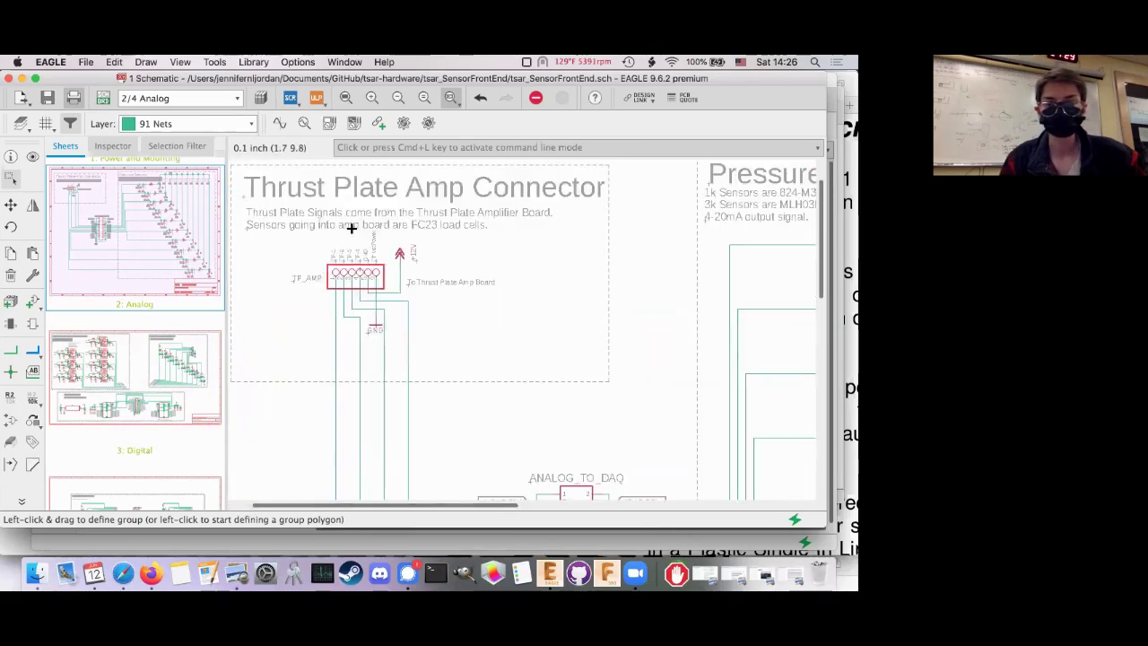
scroll(351, 228, up, 2)
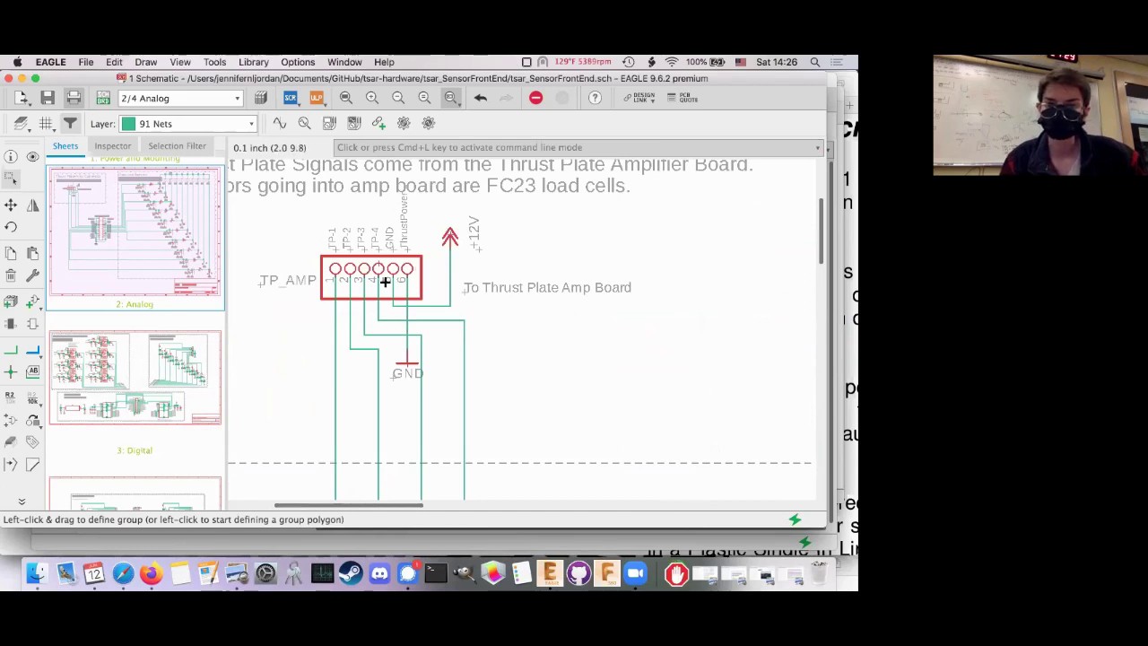
scroll(385, 281, down, 2)
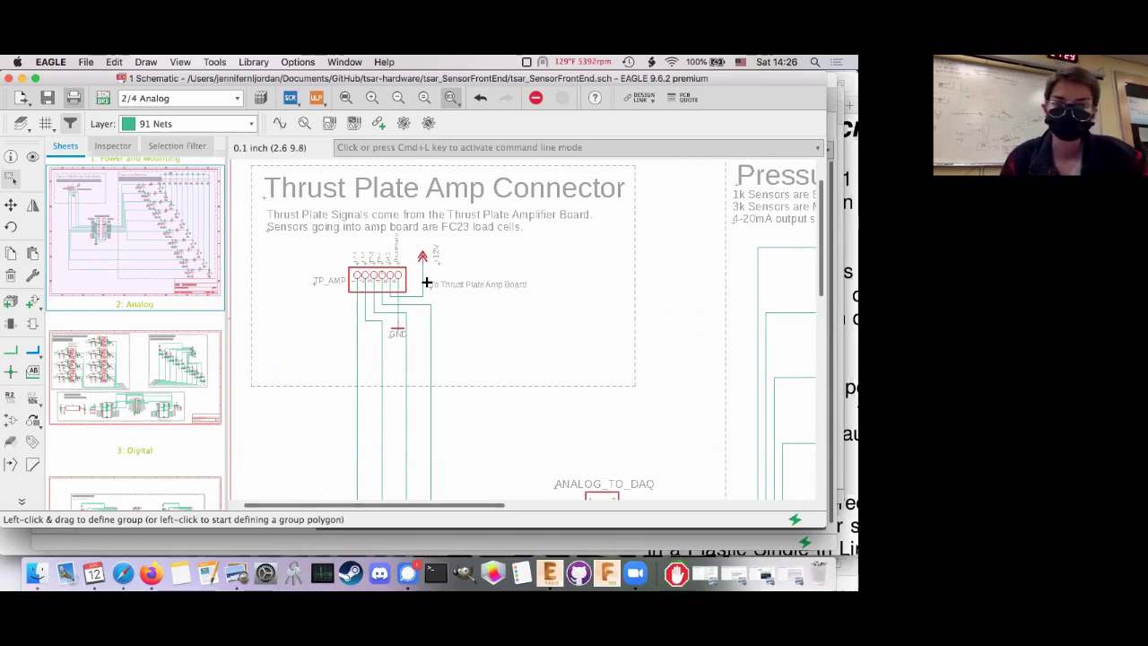
Examine the Pressure Sensors section's +12V-fed PT terminals and read its notes on the 1k and 3k sensor models
scroll(427, 283, down, 2)
scroll(425, 278, right, 5)
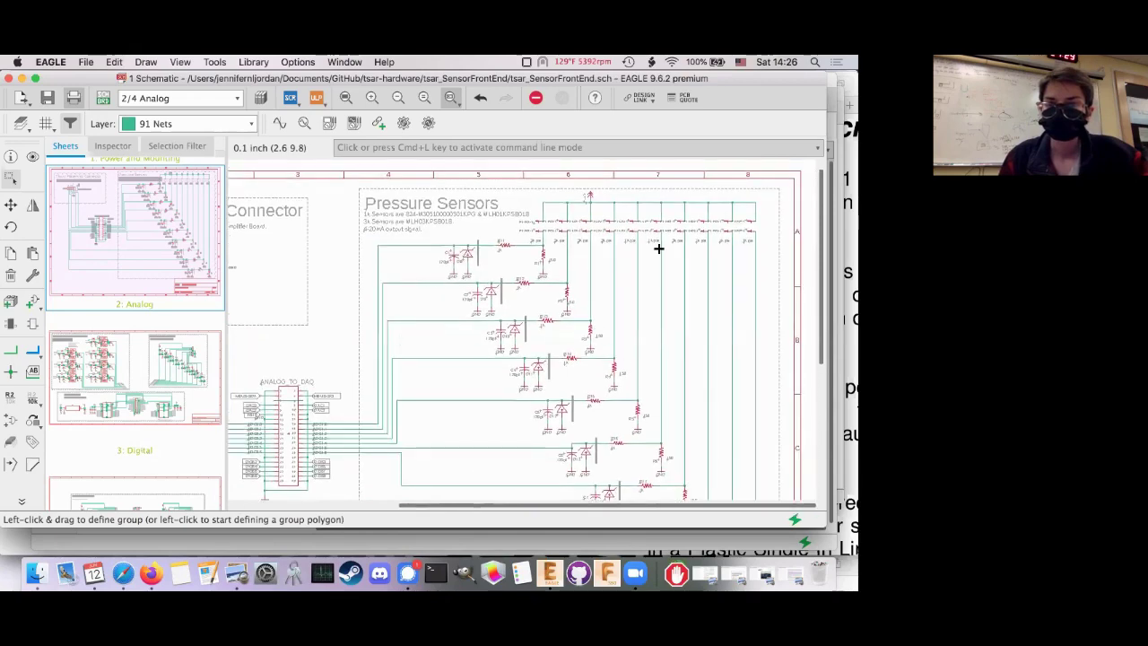
scroll(658, 250, up, 5)
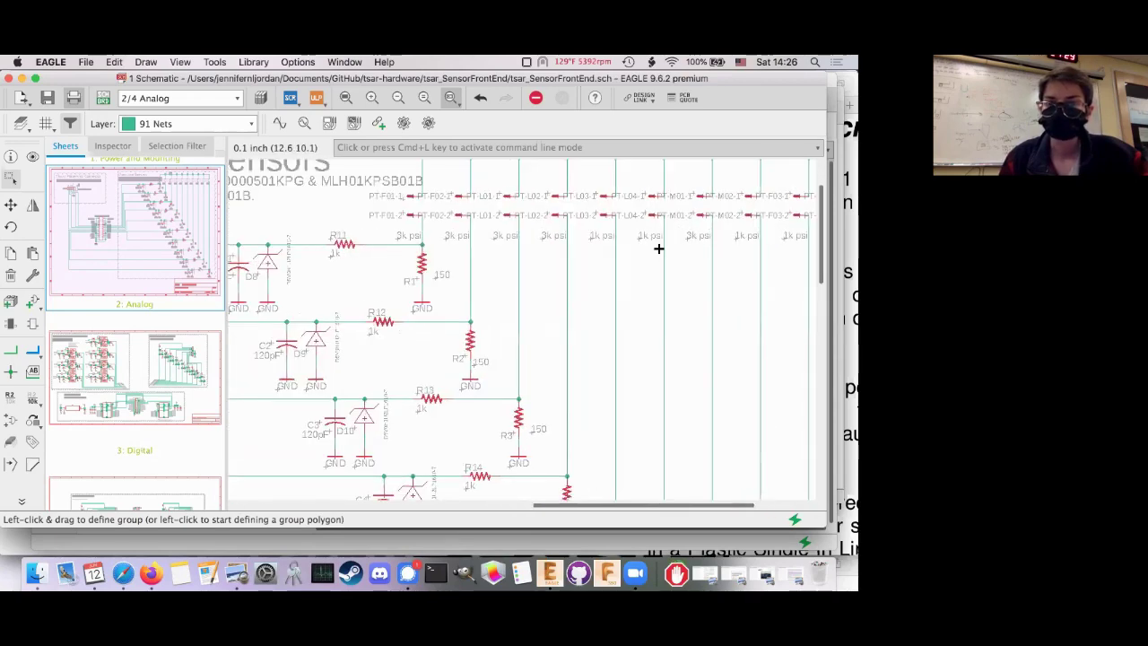
scroll(473, 162, left, 1)
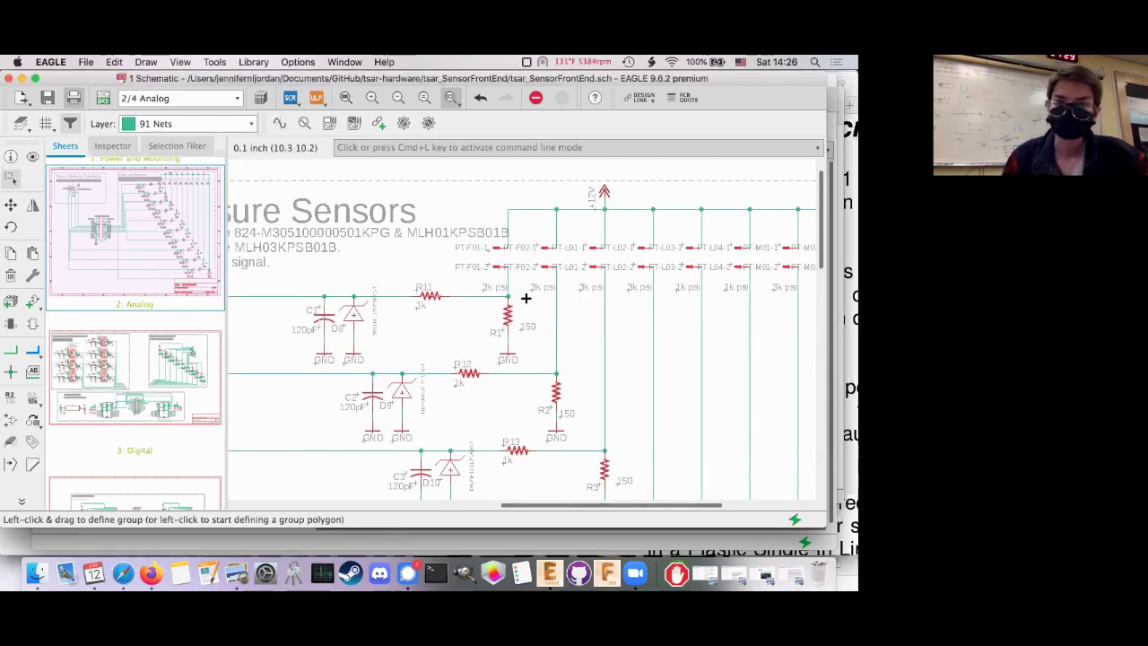
scroll(526, 298, down, 3)
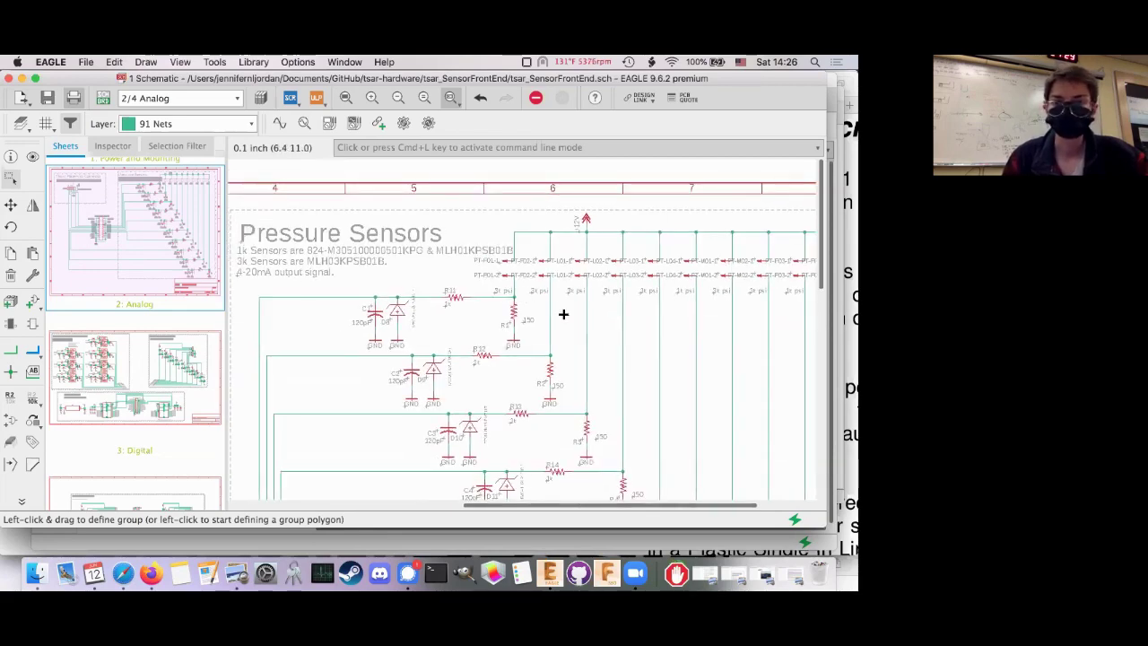
scroll(381, 251, up, 3)
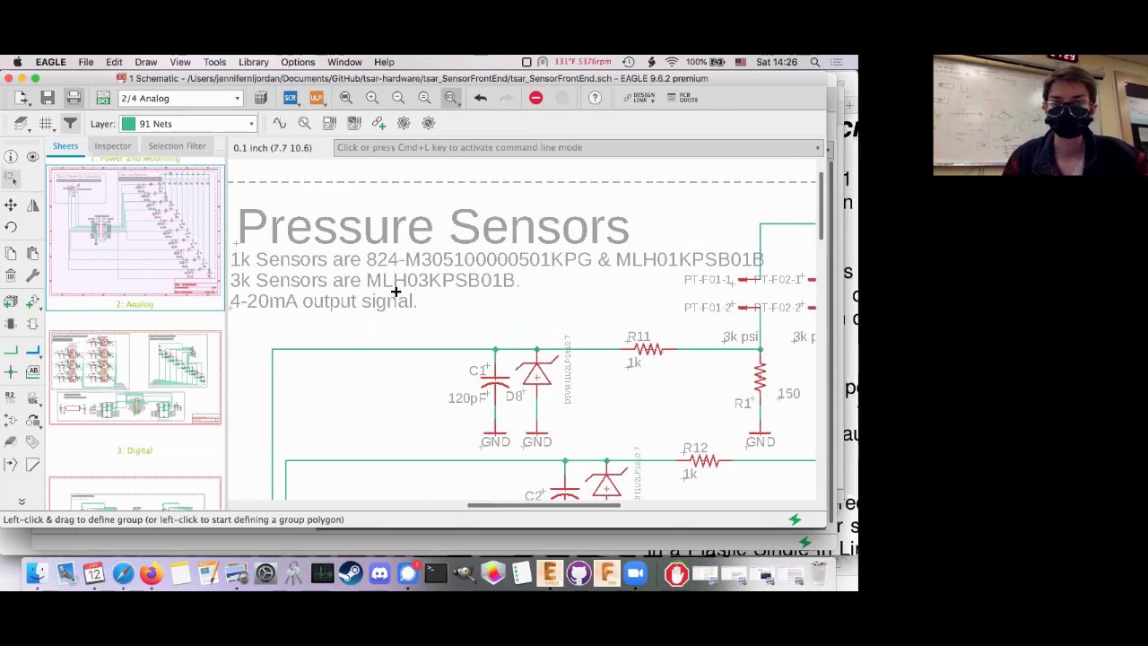
scroll(394, 291, down, 3)
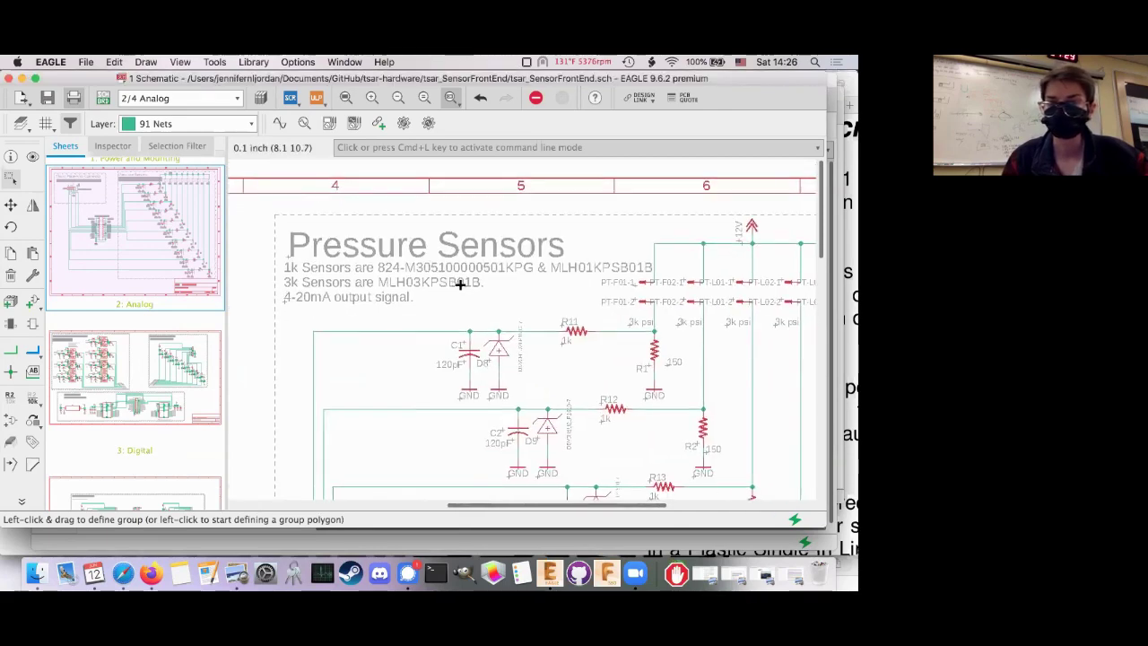
Follow the pressure sensor lines from the PT terminals through their resistor, diode and capacitor stages to the ANALOG_TO_DAQ connector
scroll(460, 284, right, 10)
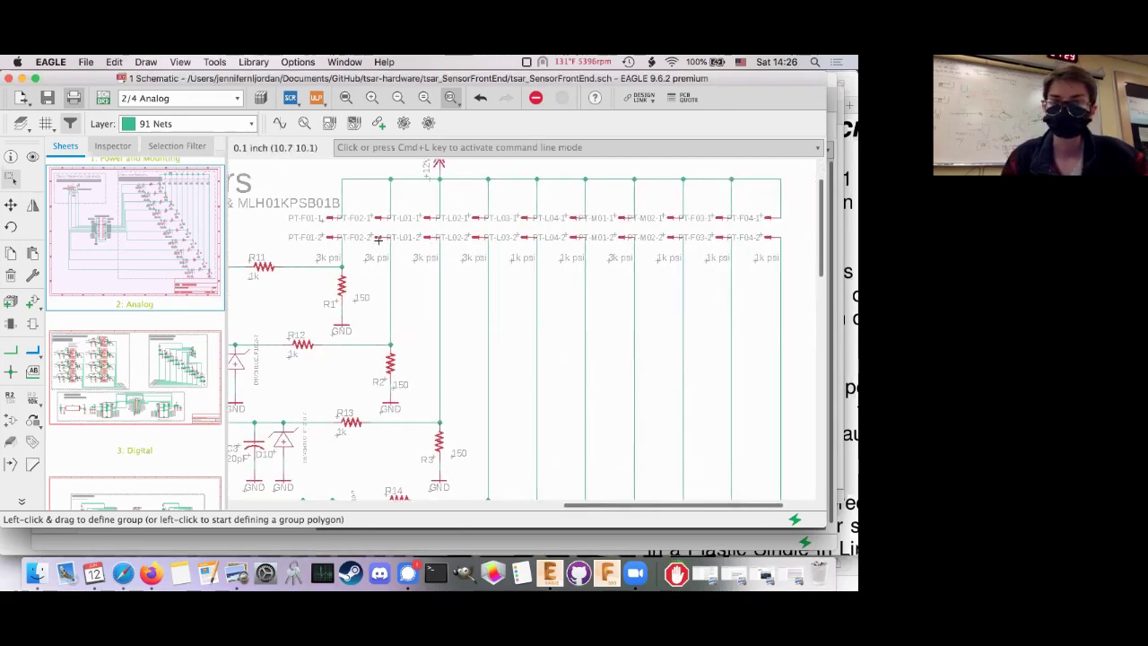
scroll(378, 240, up, 1)
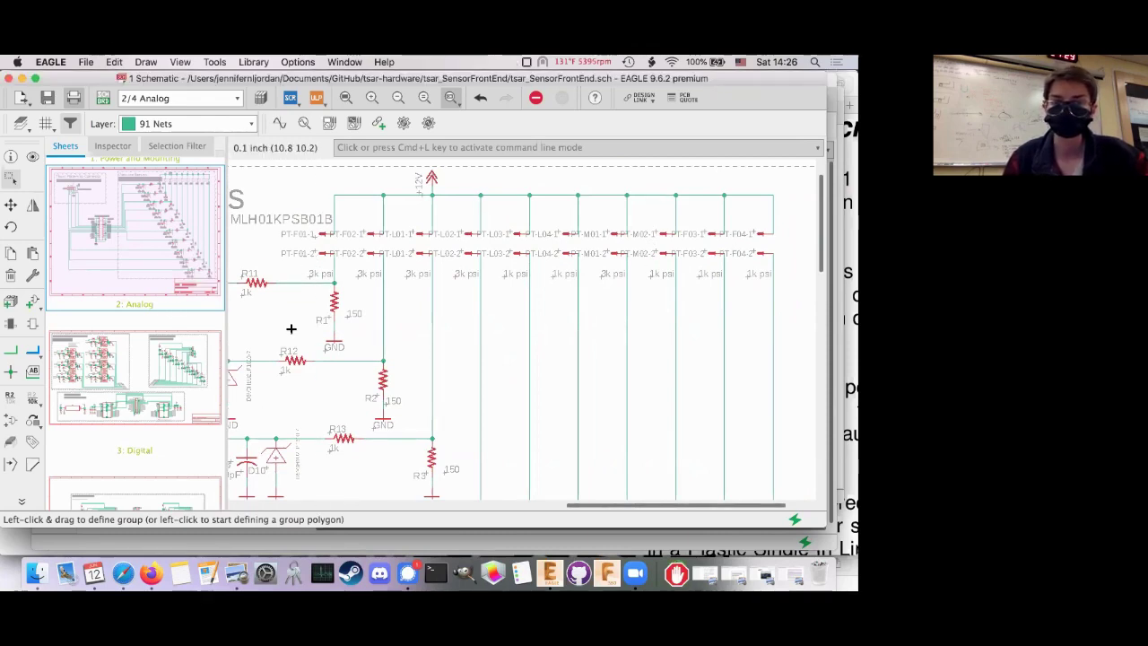
scroll(556, 327, left, 5)
scroll(556, 326, down, 15)
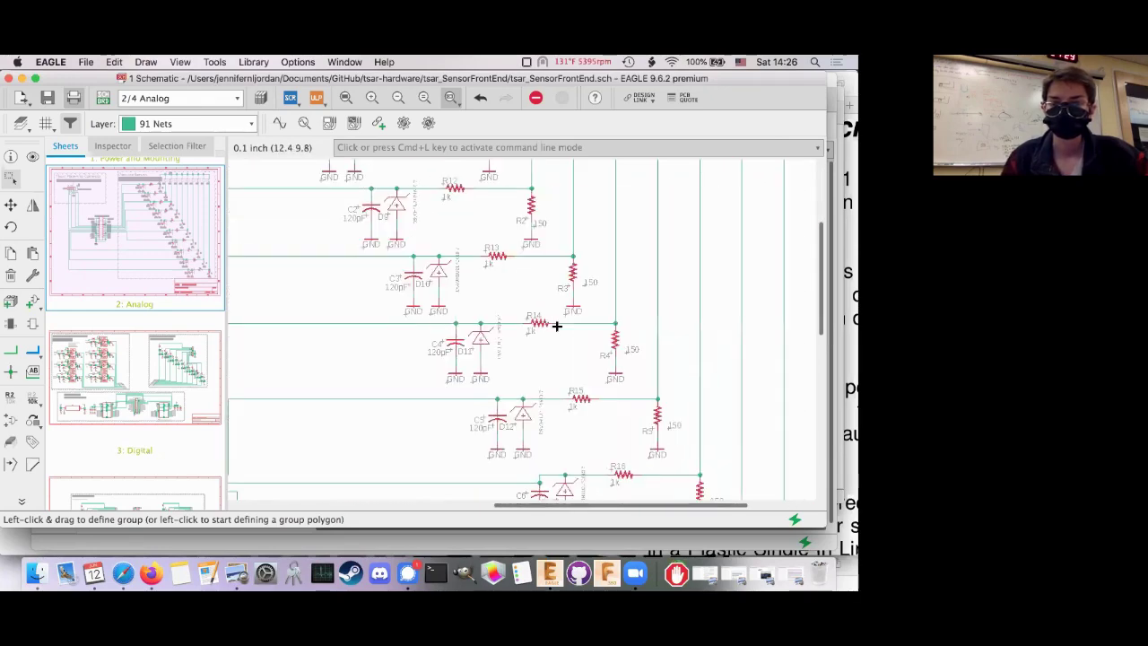
scroll(556, 326, up, 8)
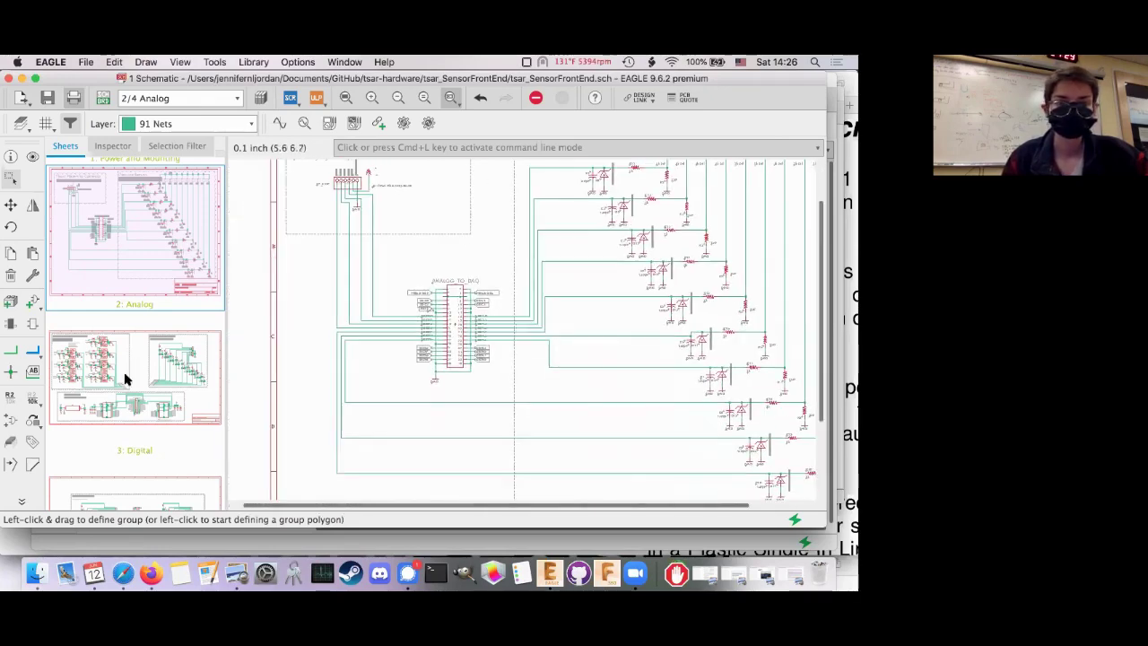
Open the Digital sheet and examine the Valve Position Sensors section, including its 12-pin connector and the filter on each signal line
click(143, 397)
scroll(512, 335, down, 10)
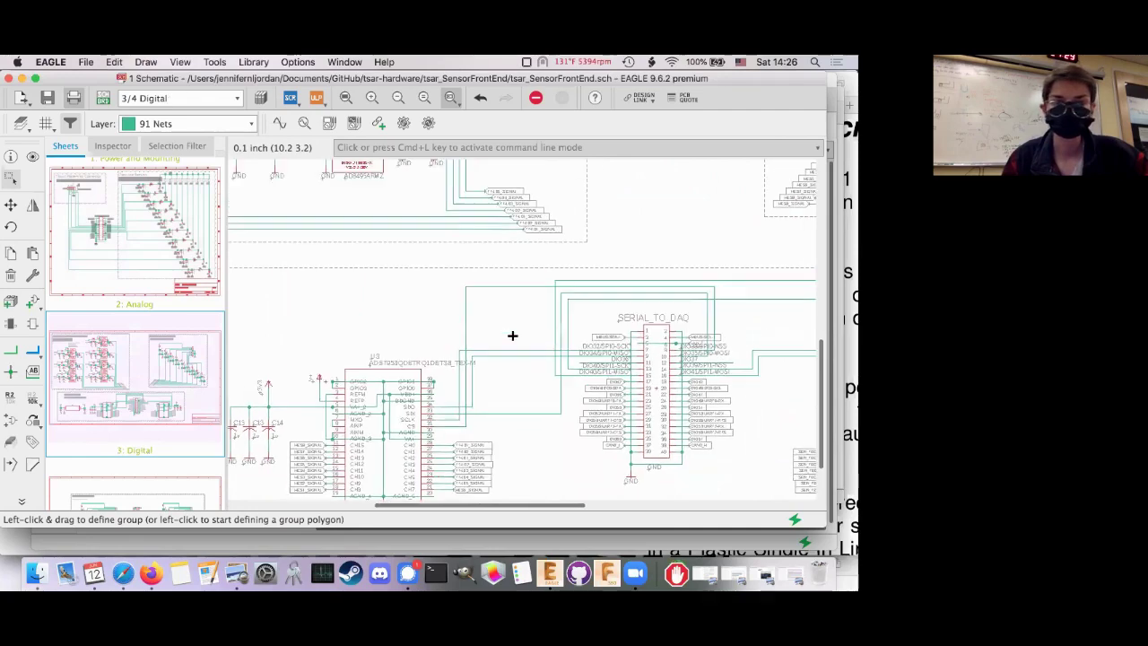
scroll(374, 332, up, 3)
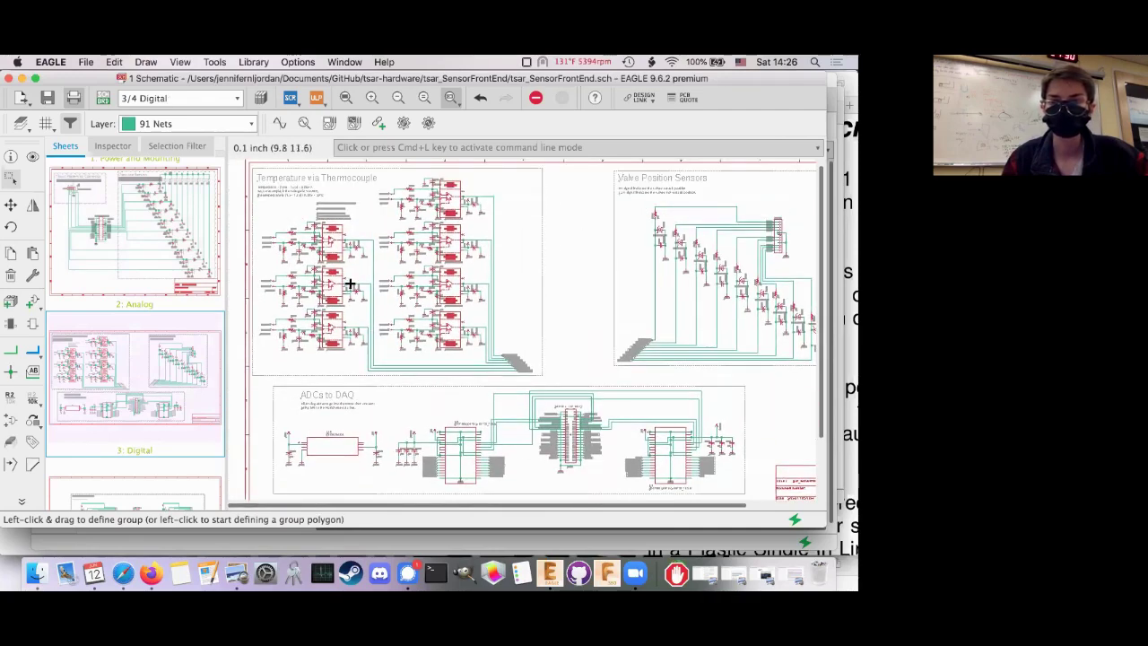
scroll(712, 269, right, 3)
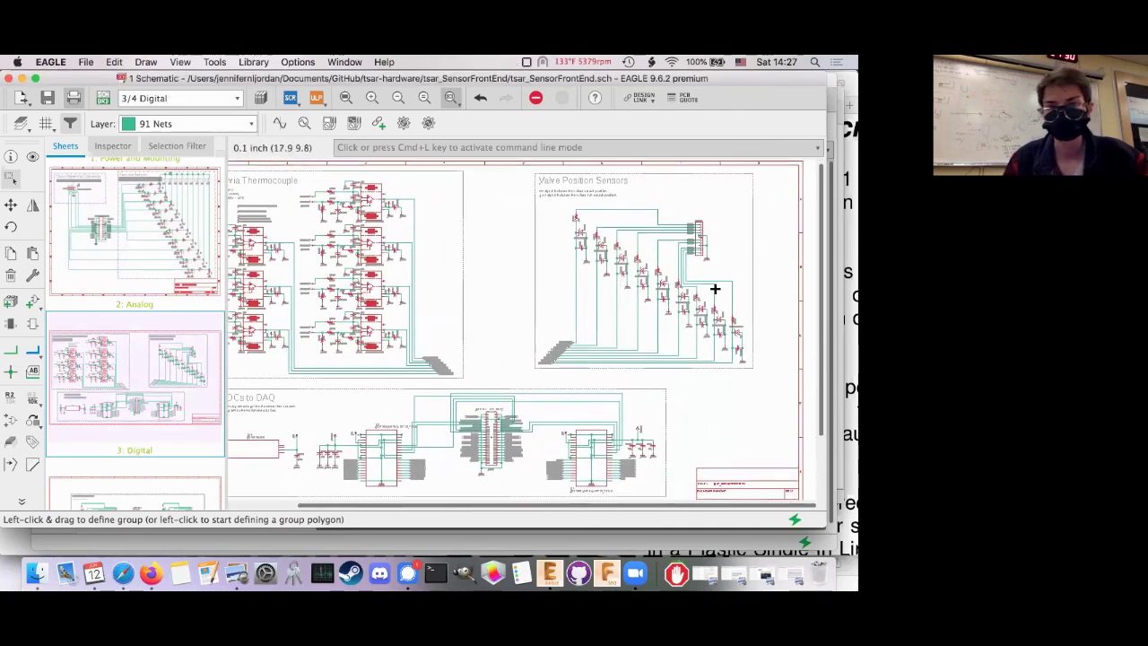
scroll(727, 237, up, 5)
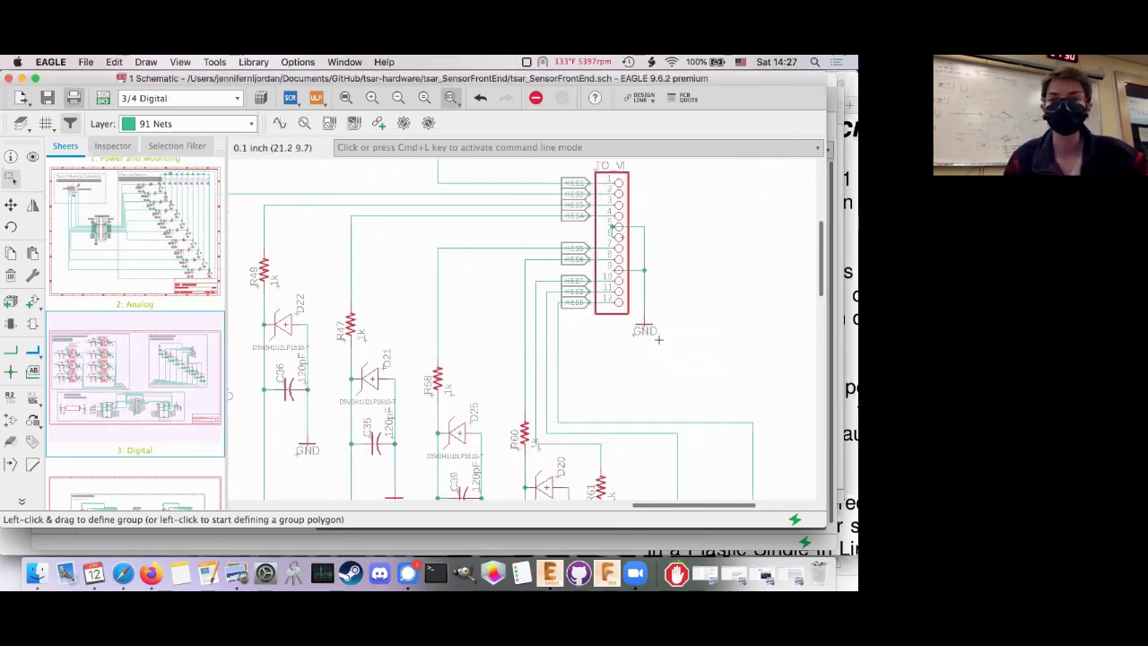
scroll(658, 339, down, 5)
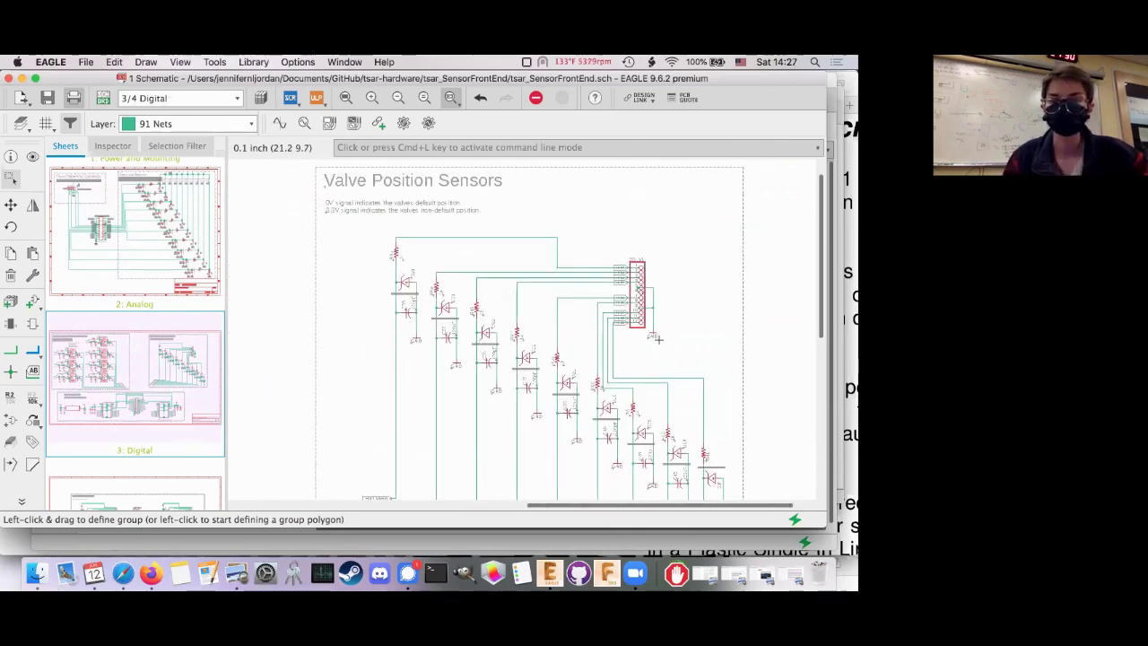
scroll(658, 339, down, 3)
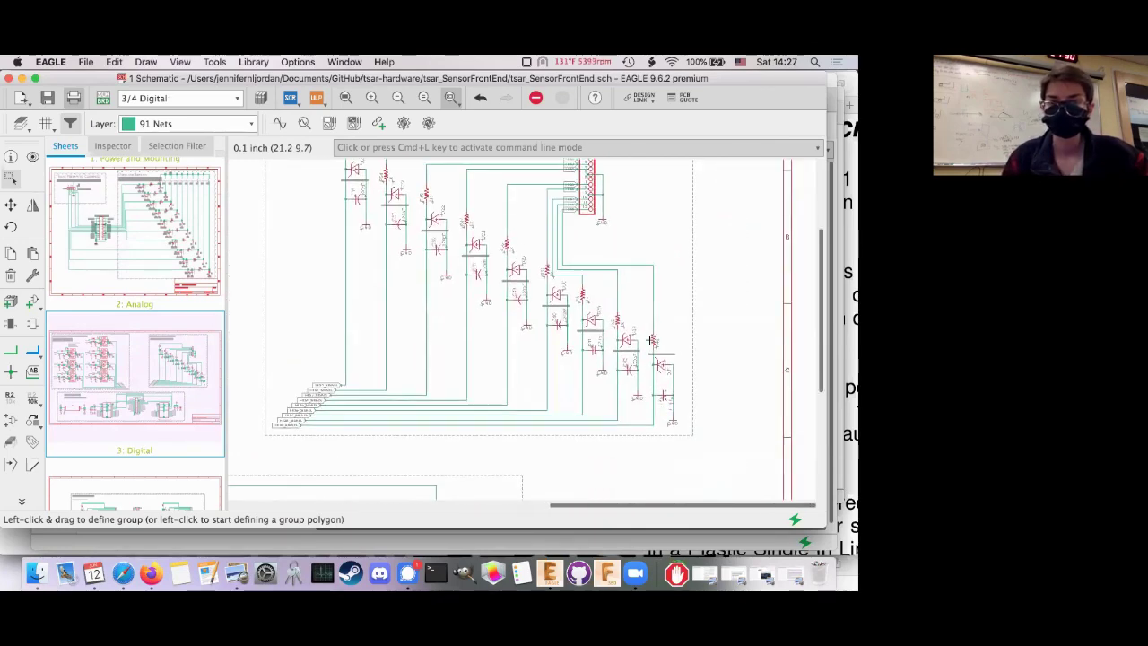
Examine the channel assignments of both ADC chips in the ADCs to DAQ section, including U3's HES and TT signals
scroll(649, 339, left, 4)
scroll(649, 339, down, 6)
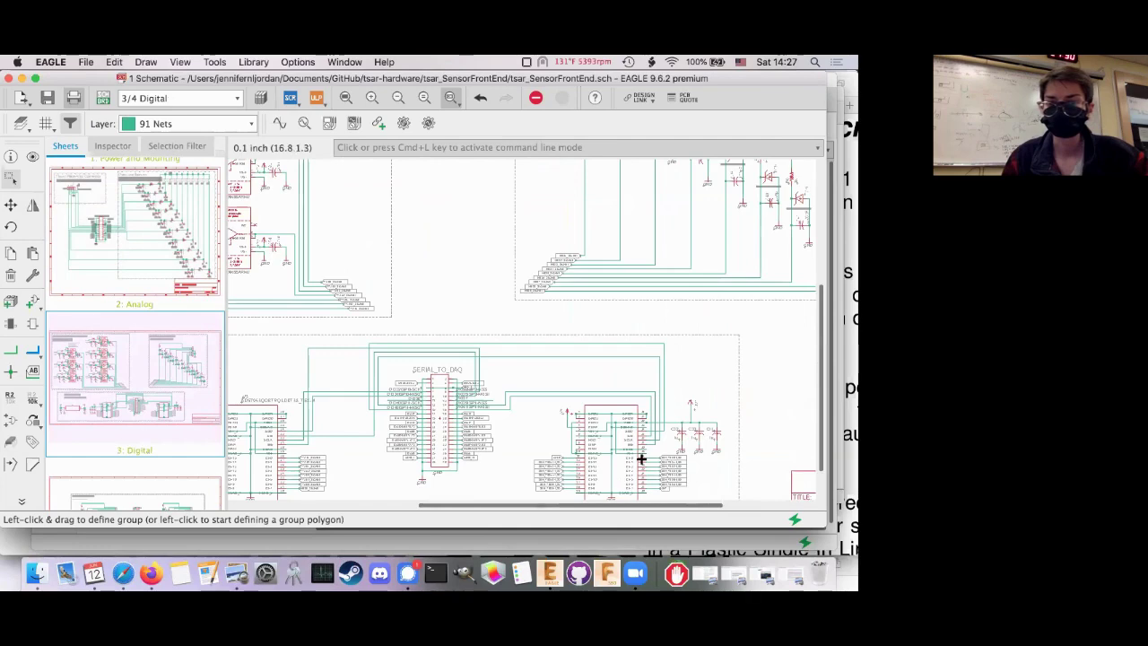
scroll(640, 458, down, 2)
scroll(693, 416, up, 5)
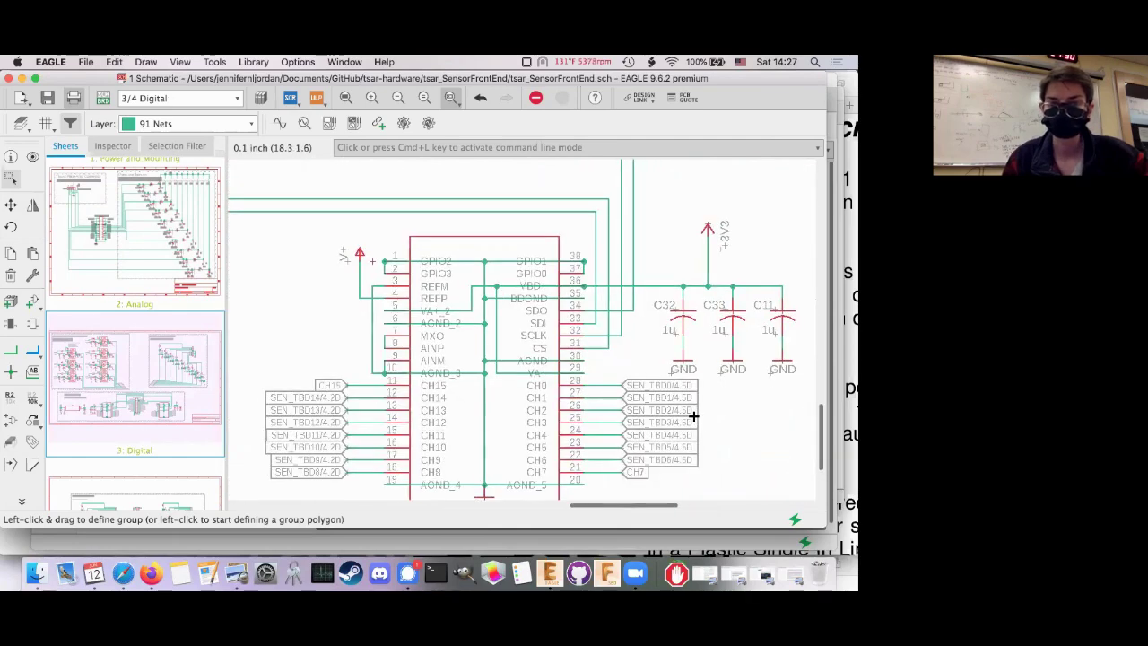
scroll(693, 416, right, 3)
scroll(693, 416, left, 3)
scroll(693, 416, left, 3)
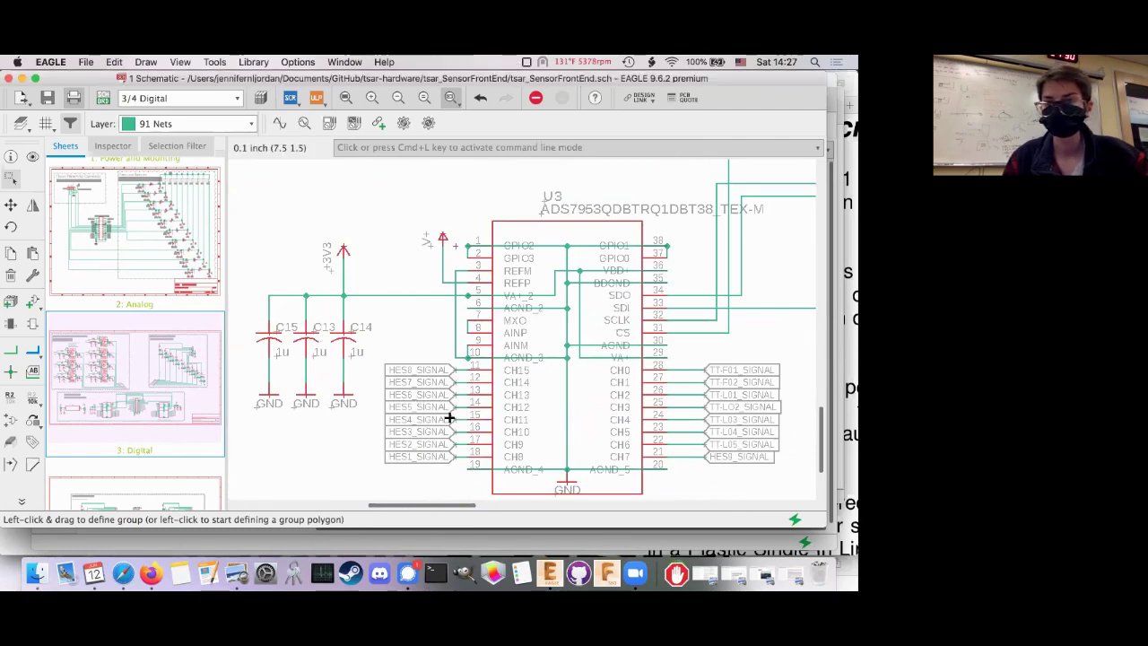
Follow U3's SPI lines in the ADCs to DAQ section across to the SERIAL_TO_DAQ connector
scroll(449, 417, down, 5)
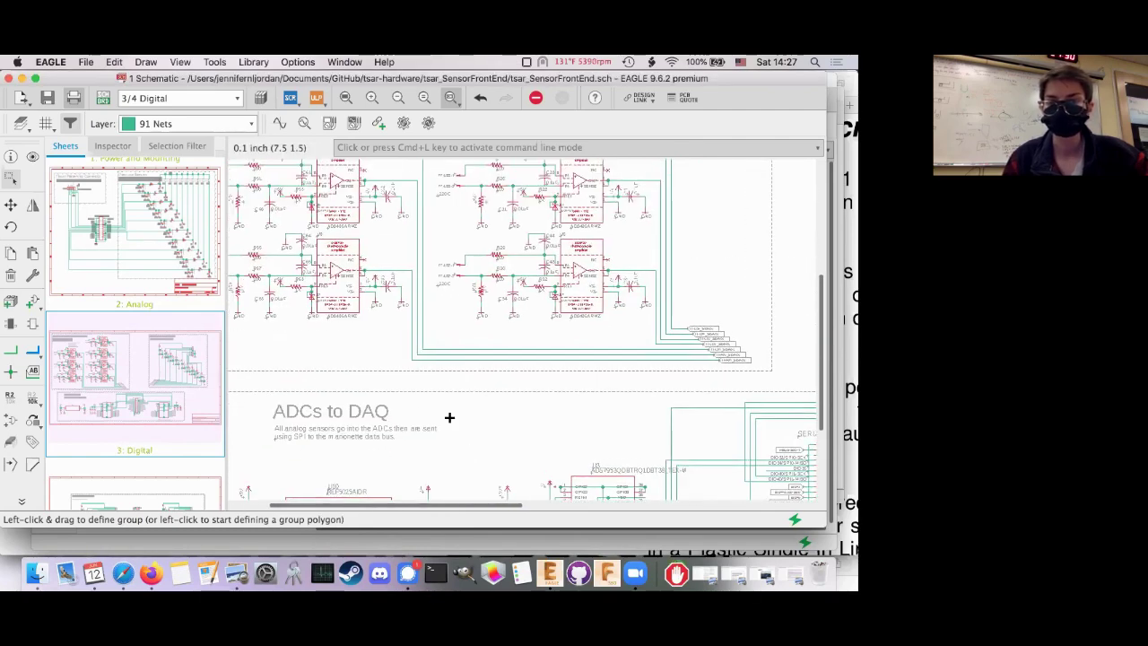
scroll(449, 417, down, 3)
scroll(559, 410, up, 4)
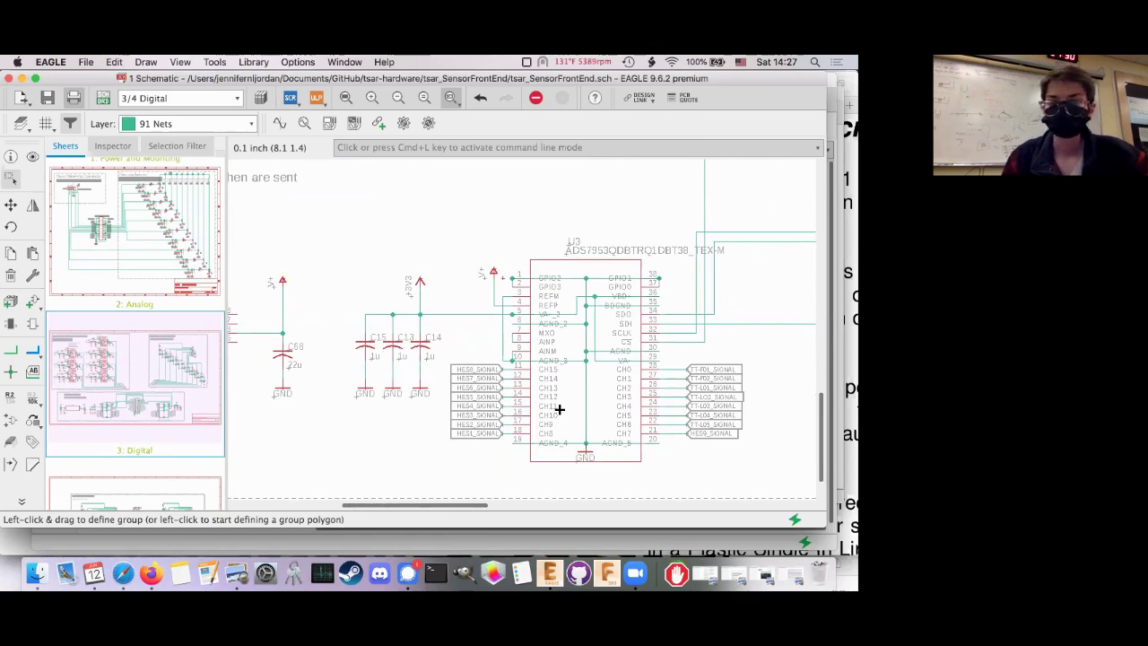
scroll(559, 410, right, 5)
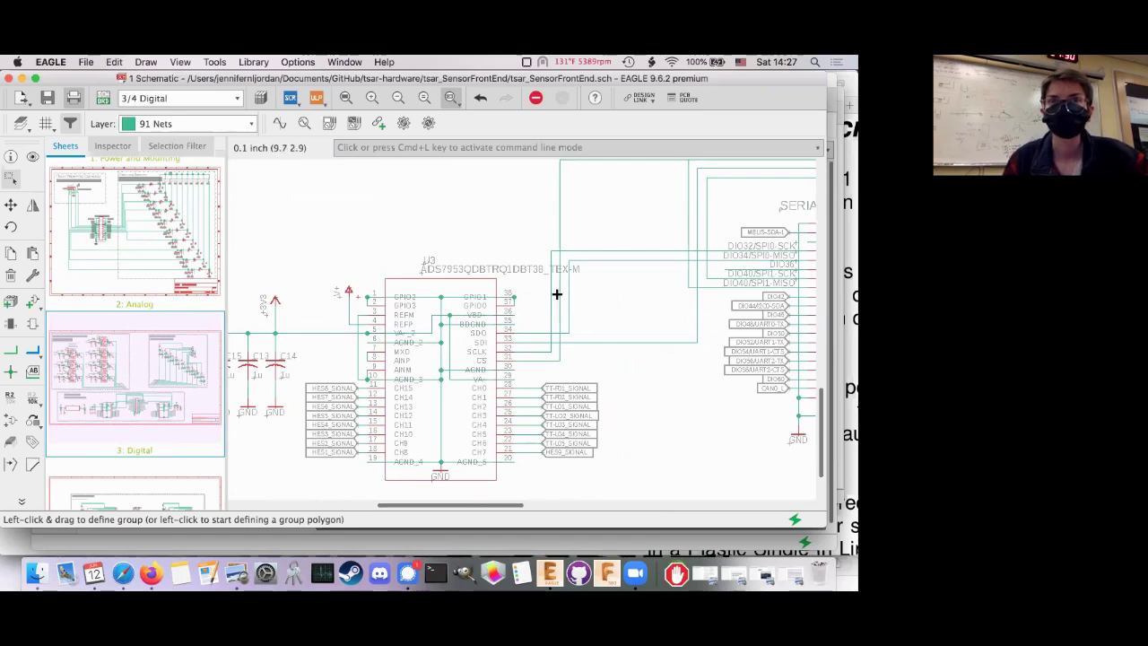
scroll(565, 286, down, 3)
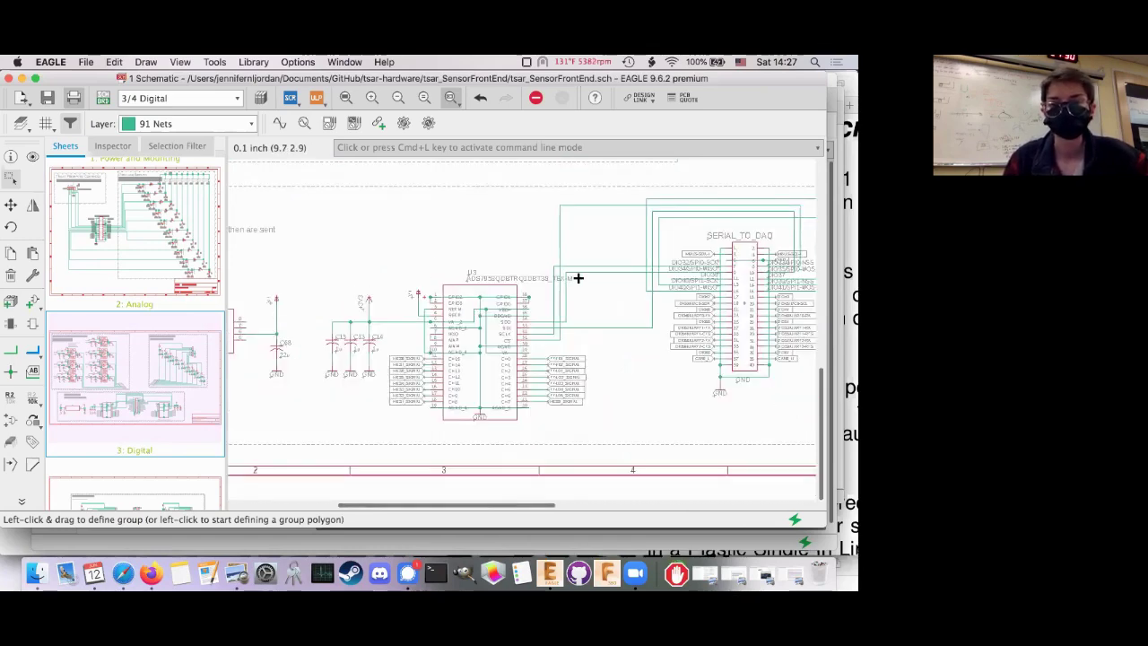
scroll(474, 398, down, 2)
scroll(473, 398, up, 1)
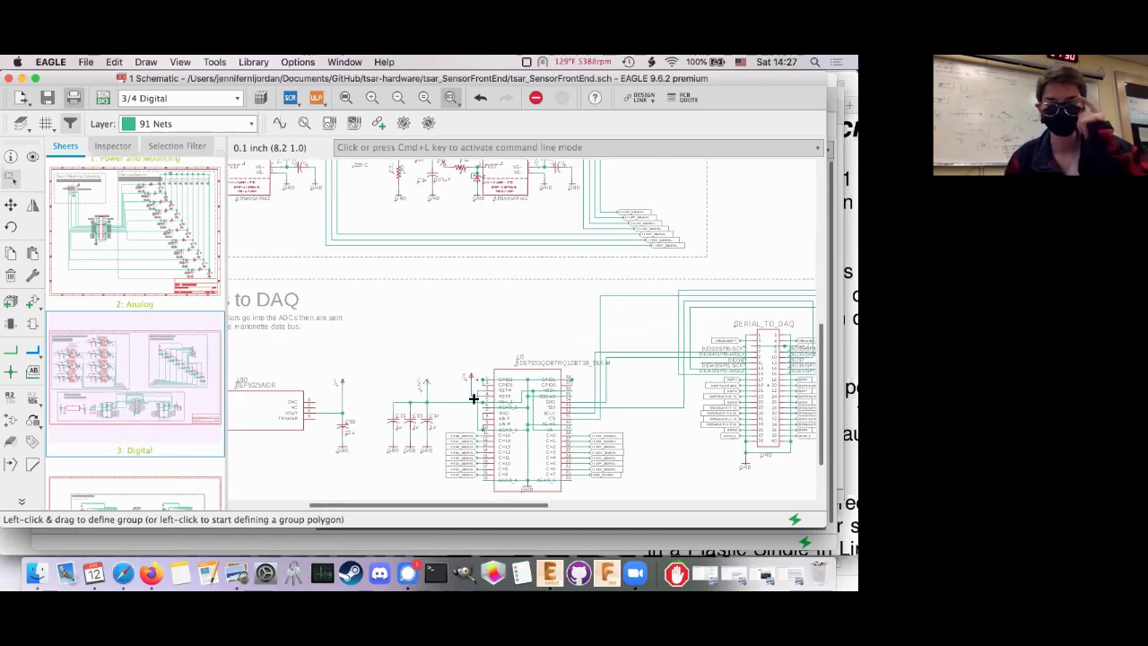
Read the Temperature via Thermocouple notes and examine the U7 AD8495ARMZ amplifier circuit with its input filter and reference stage
scroll(473, 398, up, 10)
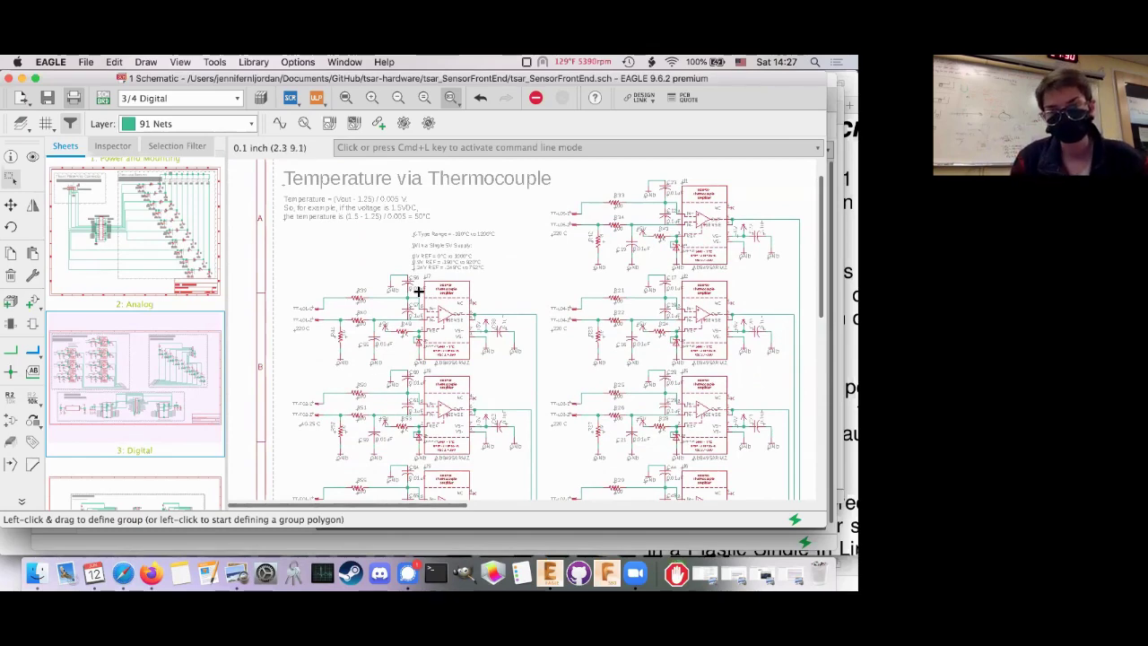
scroll(418, 291, up, 5)
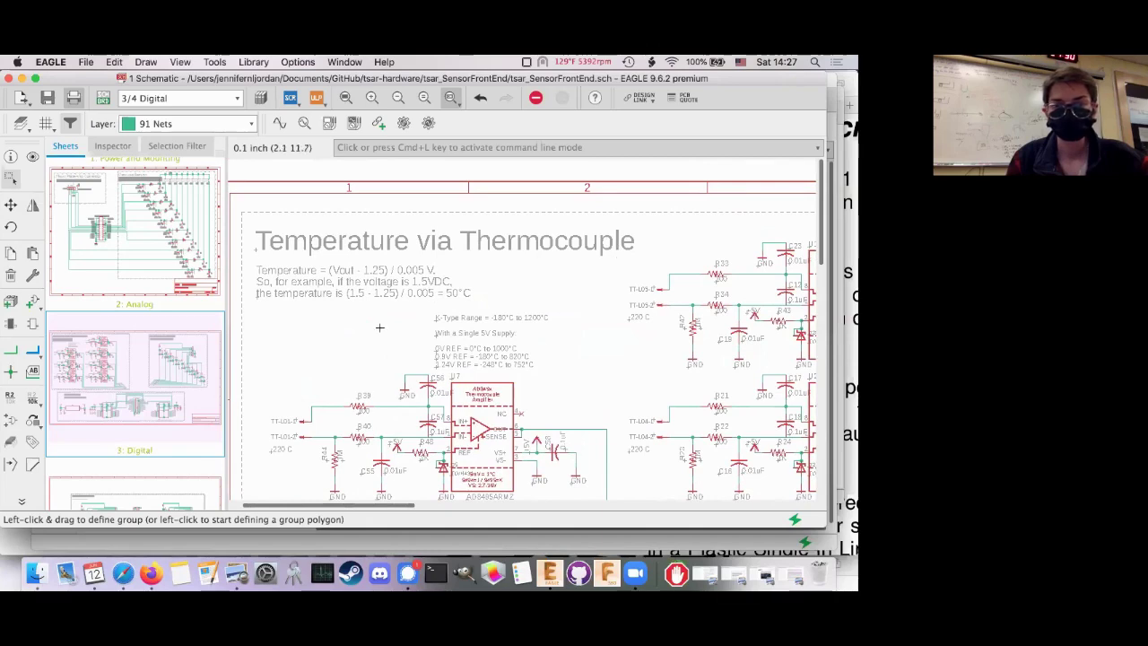
scroll(379, 327, down, 3)
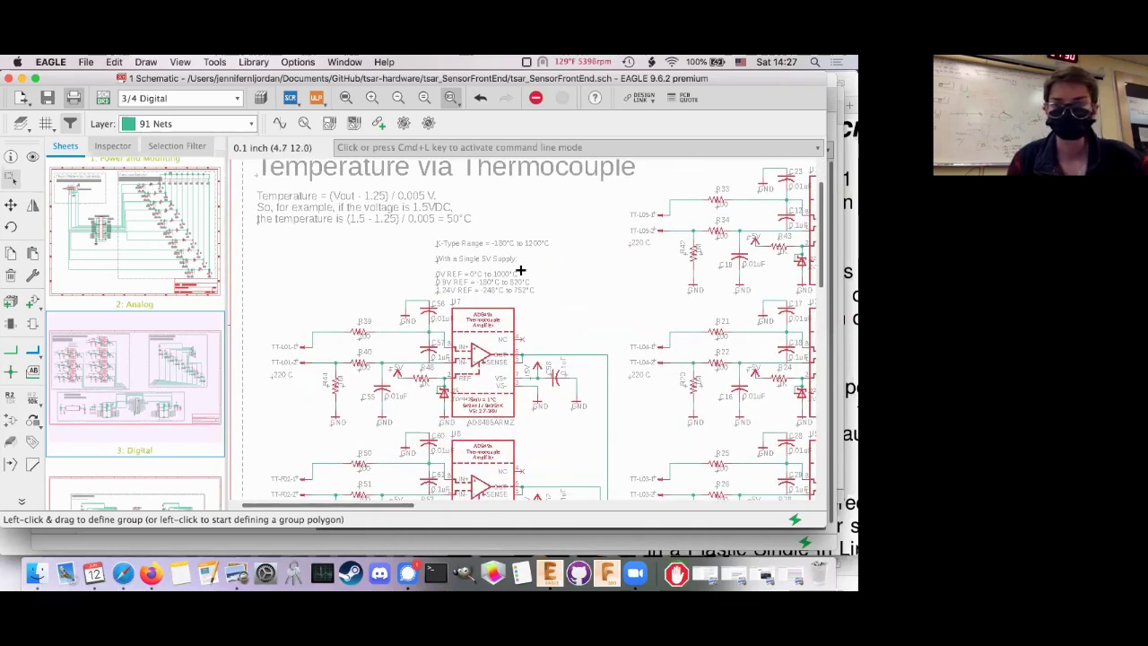
scroll(487, 309, up, 4)
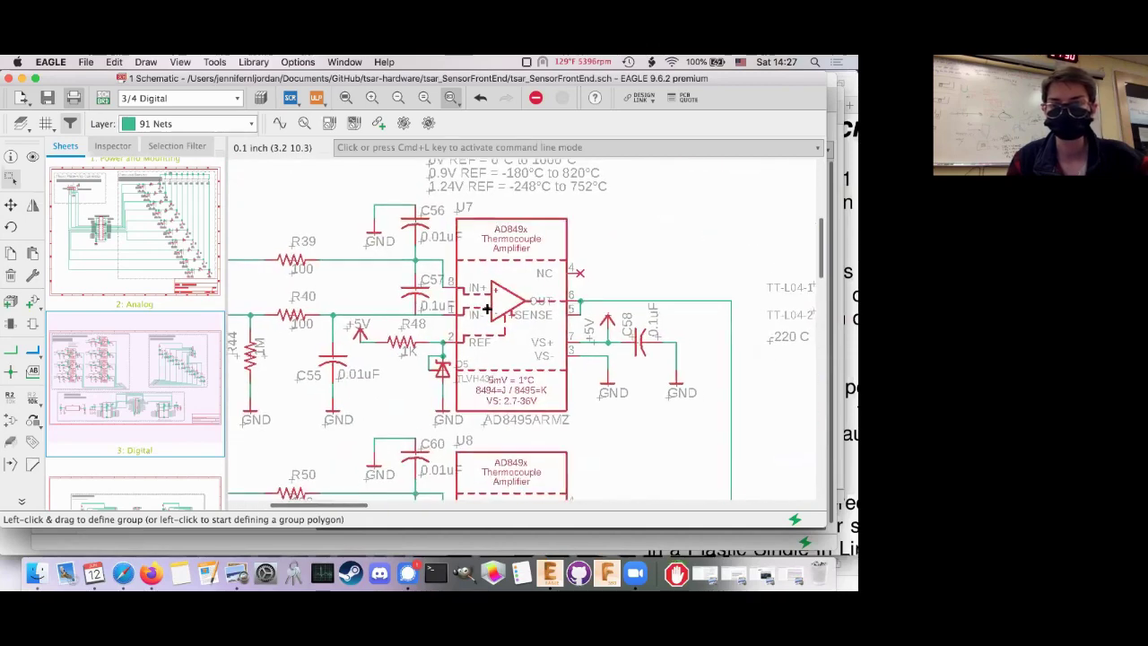
scroll(487, 309, up, 2)
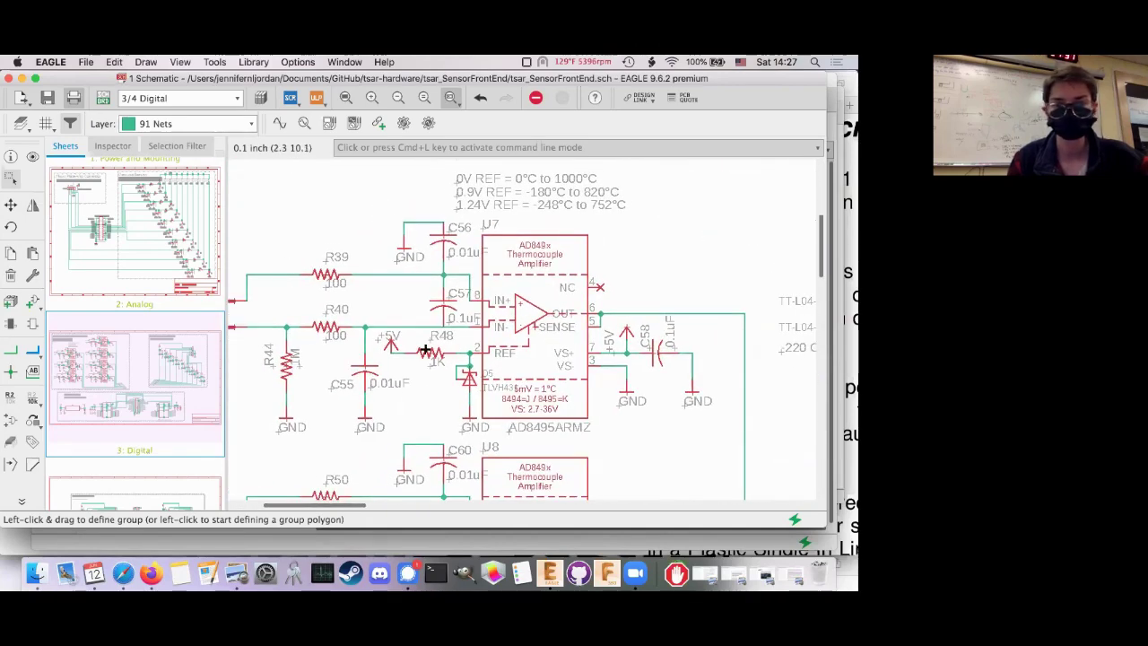
scroll(426, 349, down, 2)
scroll(425, 349, up, 2)
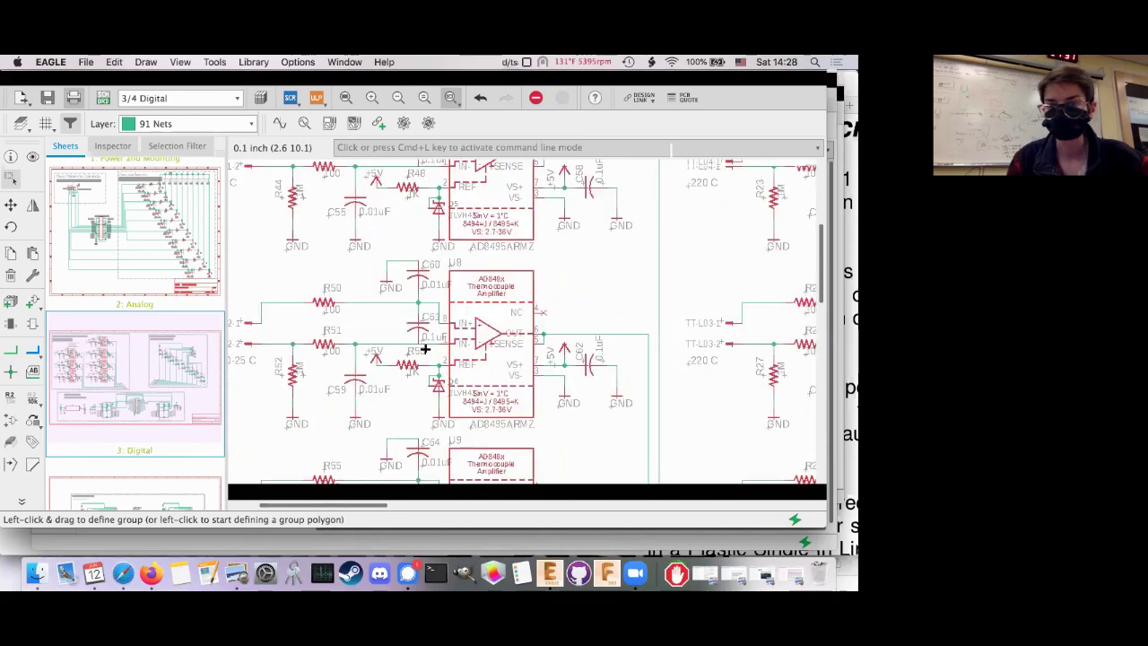
Compare the signals on ADC U3's channels with the SEN_TBD channel assignments of ADC U4
scroll(425, 349, down, 5)
scroll(425, 349, right, 3)
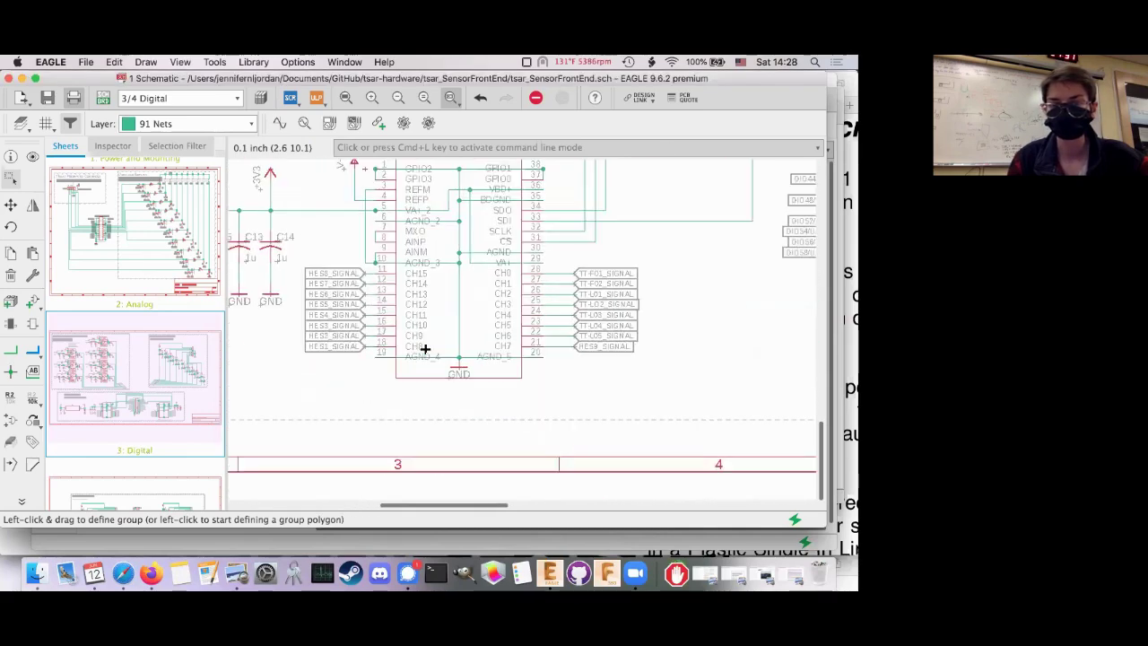
scroll(425, 349, up, 3)
scroll(423, 349, left, 4)
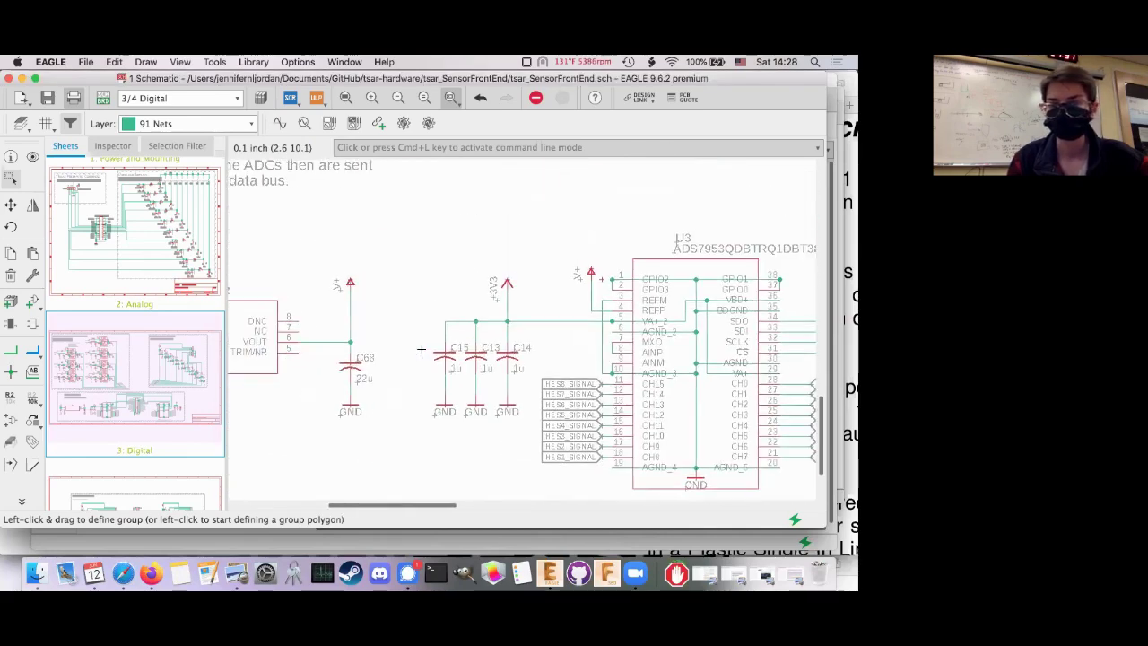
scroll(421, 348, down, 4)
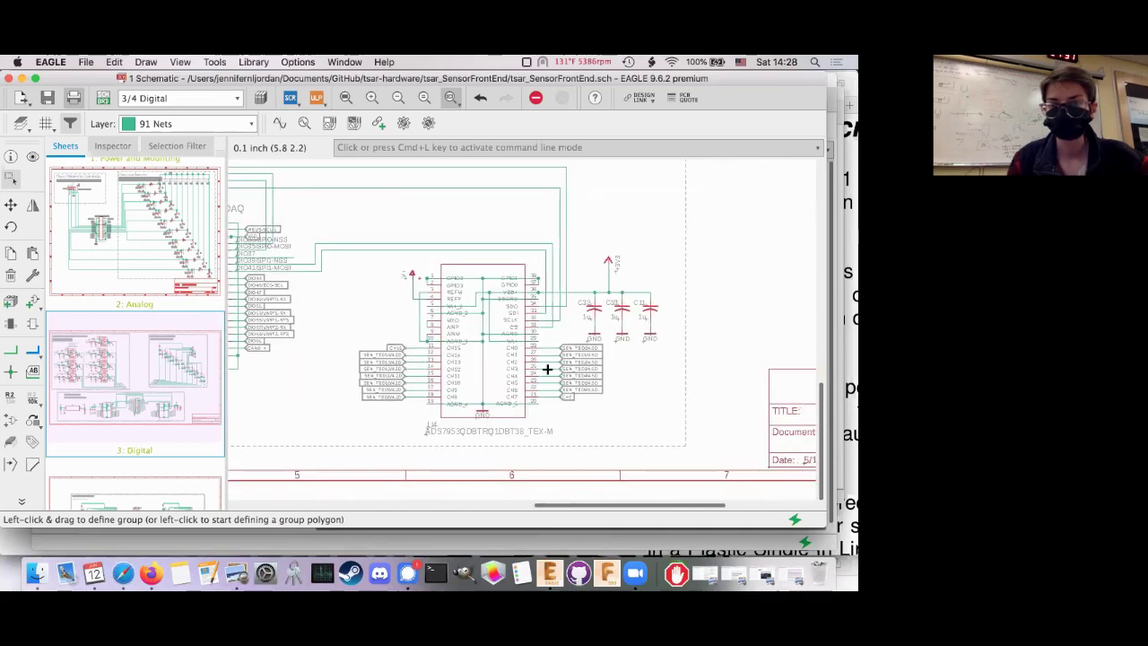
scroll(547, 368, up, 5)
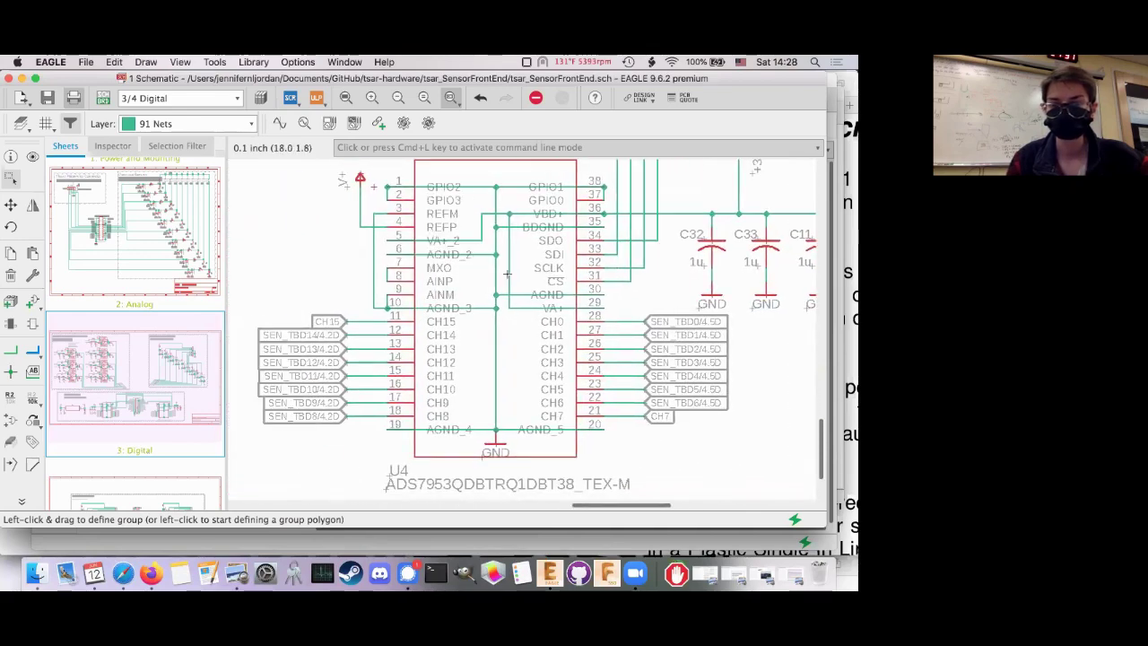
Open the Extra Sensors sheet and examine the two Extra Sensor Inputs groups and the connector between them
scroll(149, 417, down, 3)
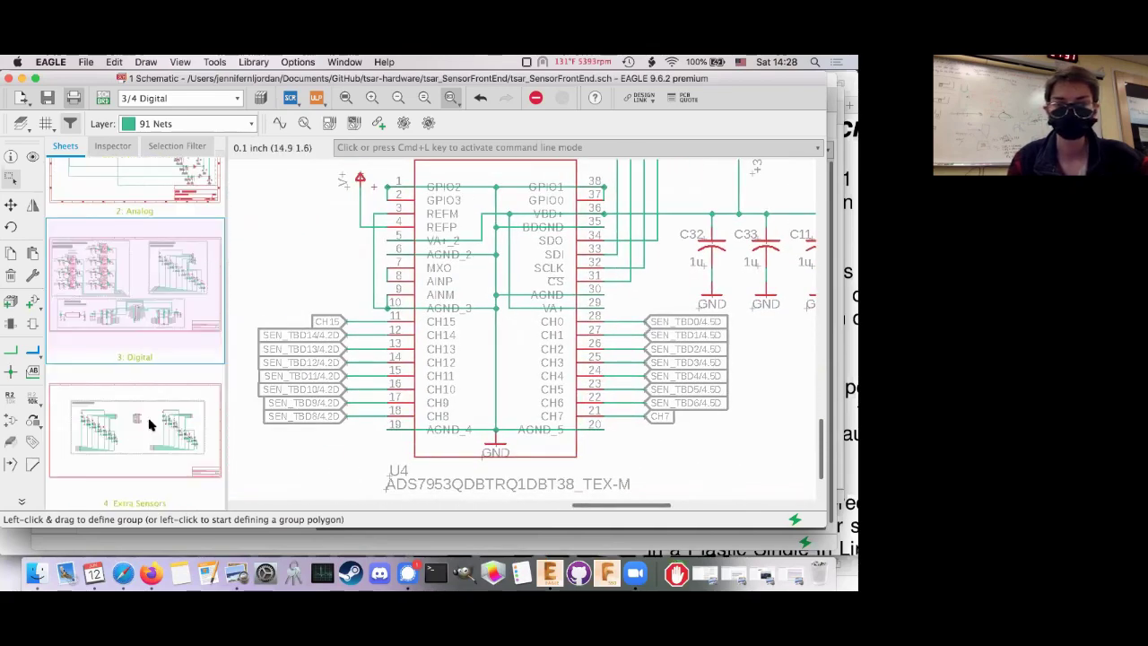
scroll(426, 289, up, 4)
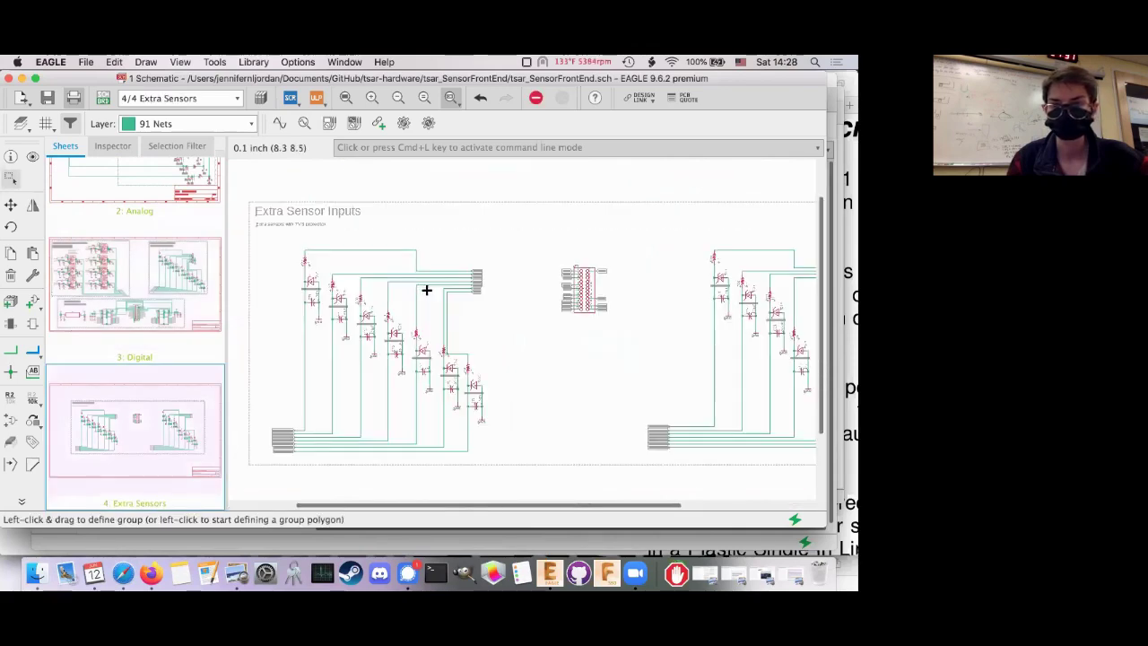
scroll(426, 289, right, 2)
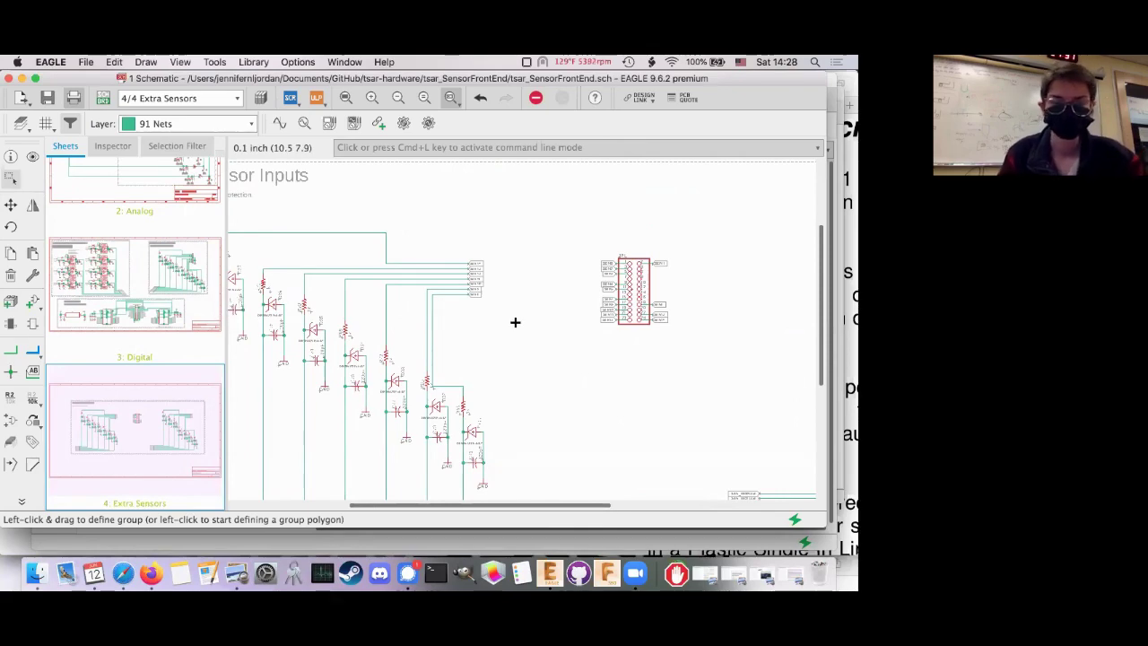
scroll(515, 322, down, 10)
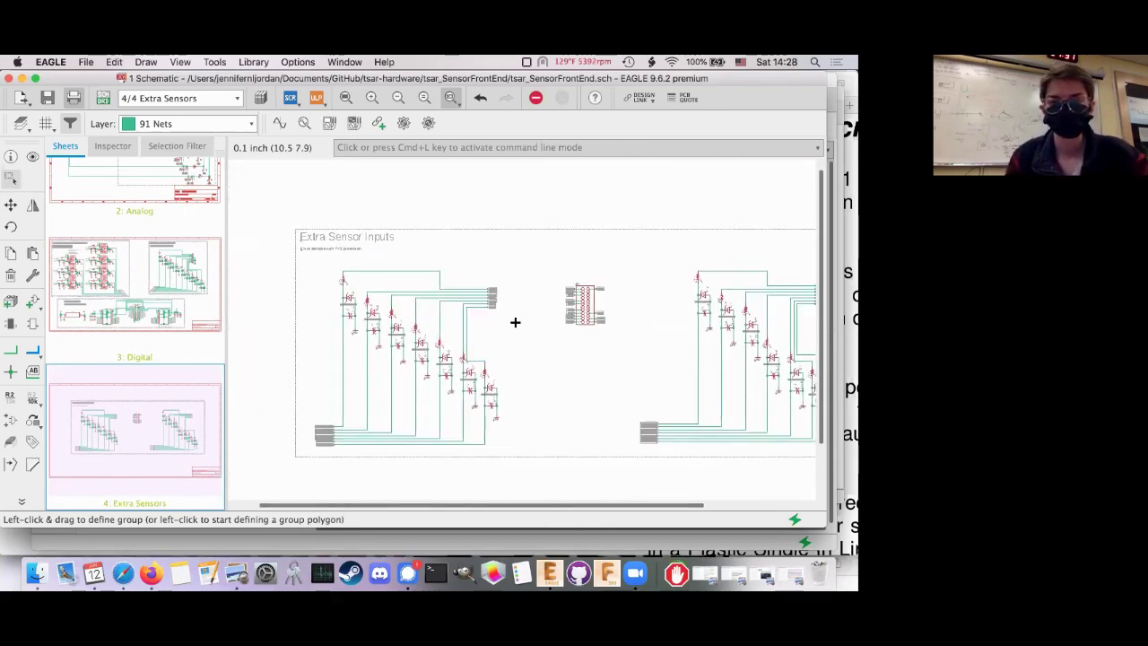
scroll(515, 322, right, 3)
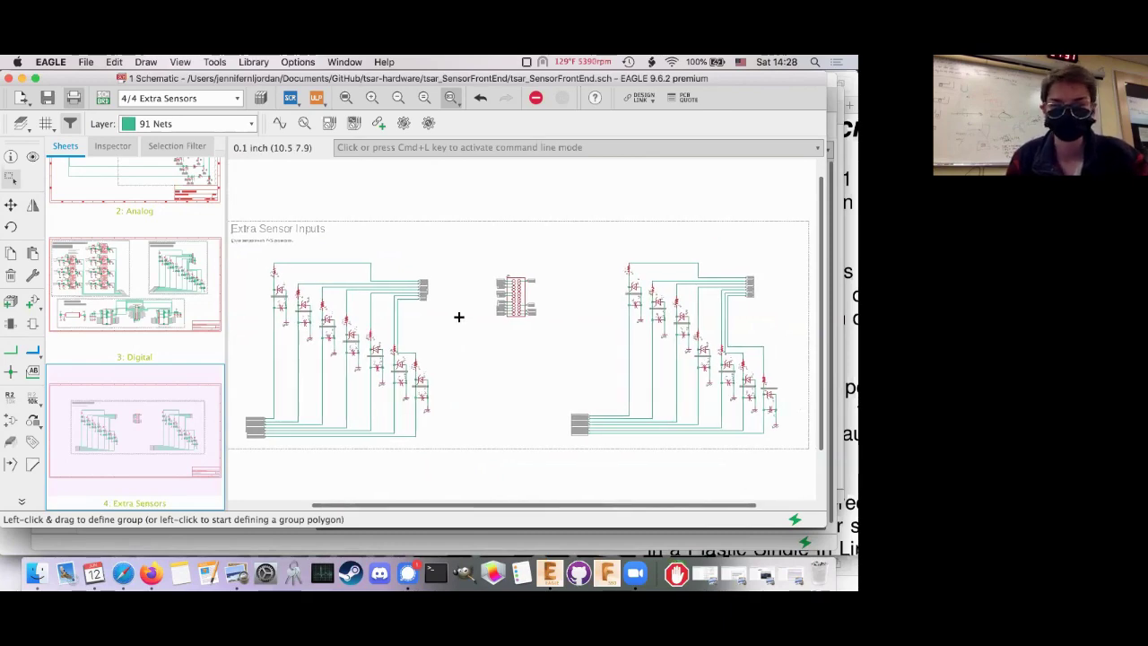
scroll(374, 313, left, 3)
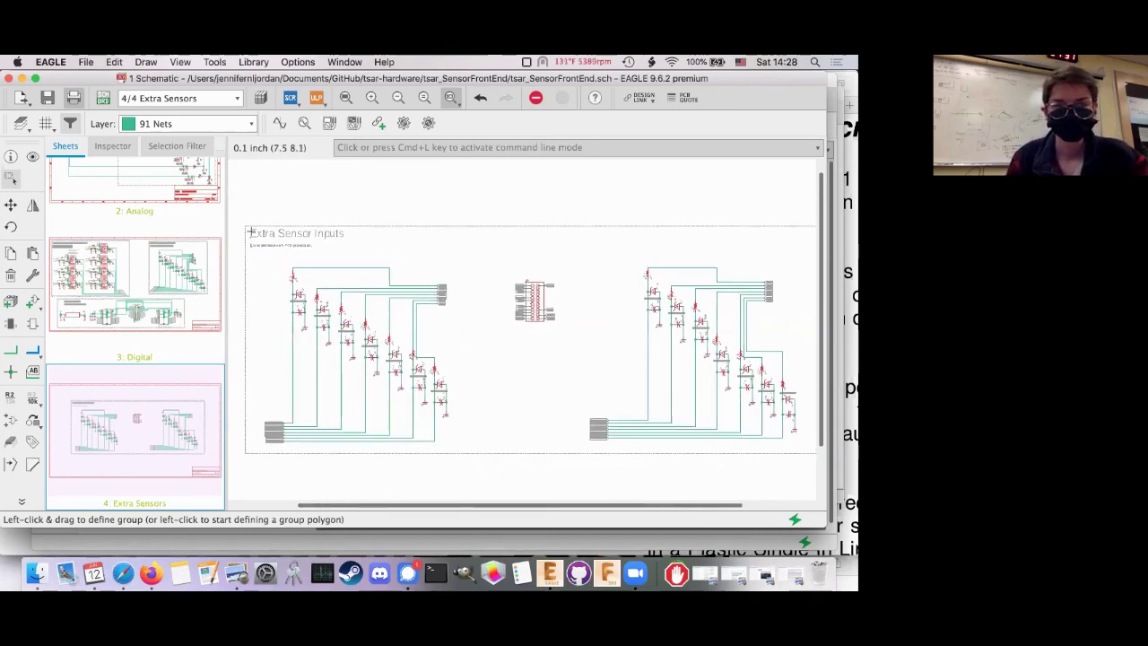
Read the TVS protection note and follow the resistor, diode and capacitor stages through both extra sensor groups
scroll(253, 233, up, 5)
scroll(253, 234, down, 5)
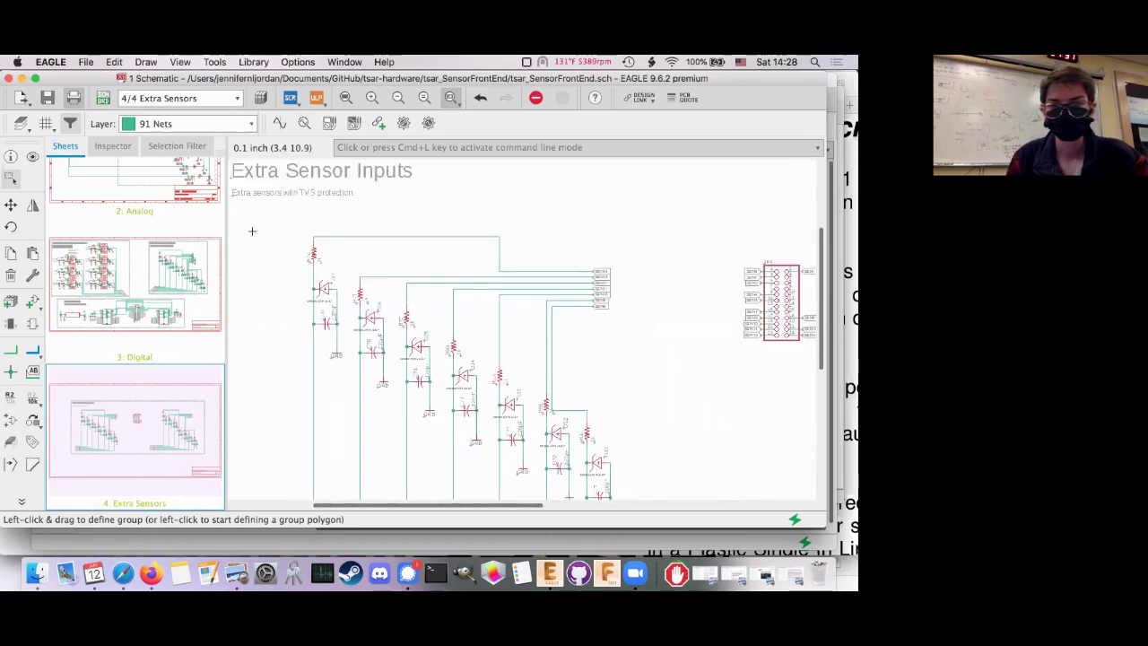
scroll(391, 338, right, 10)
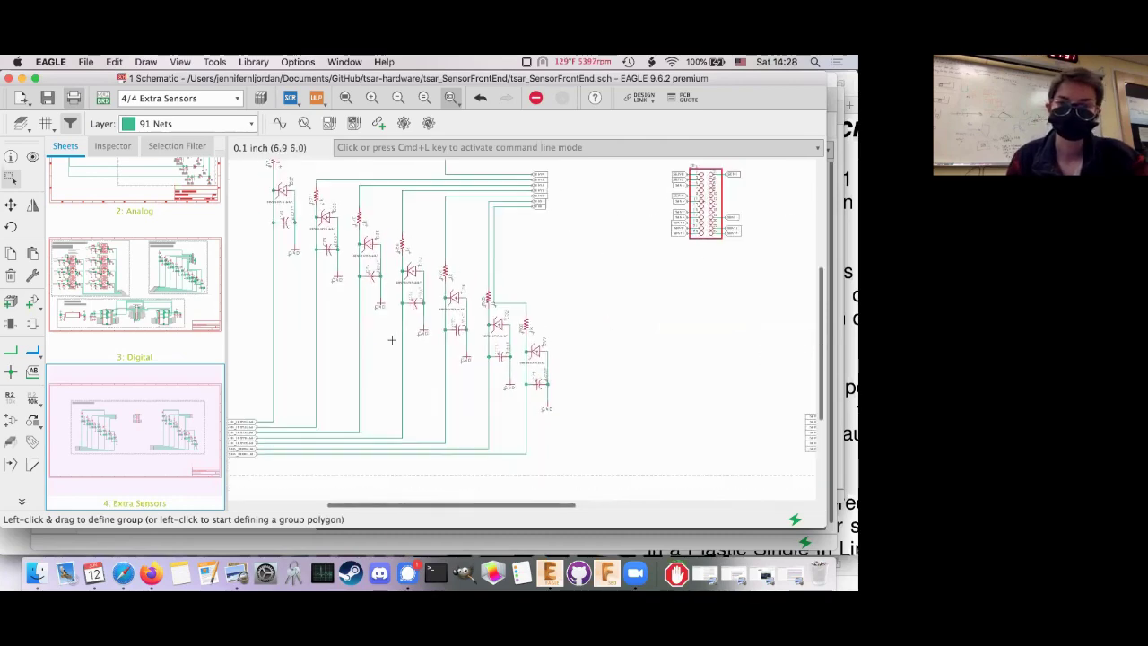
scroll(391, 339, down, 2)
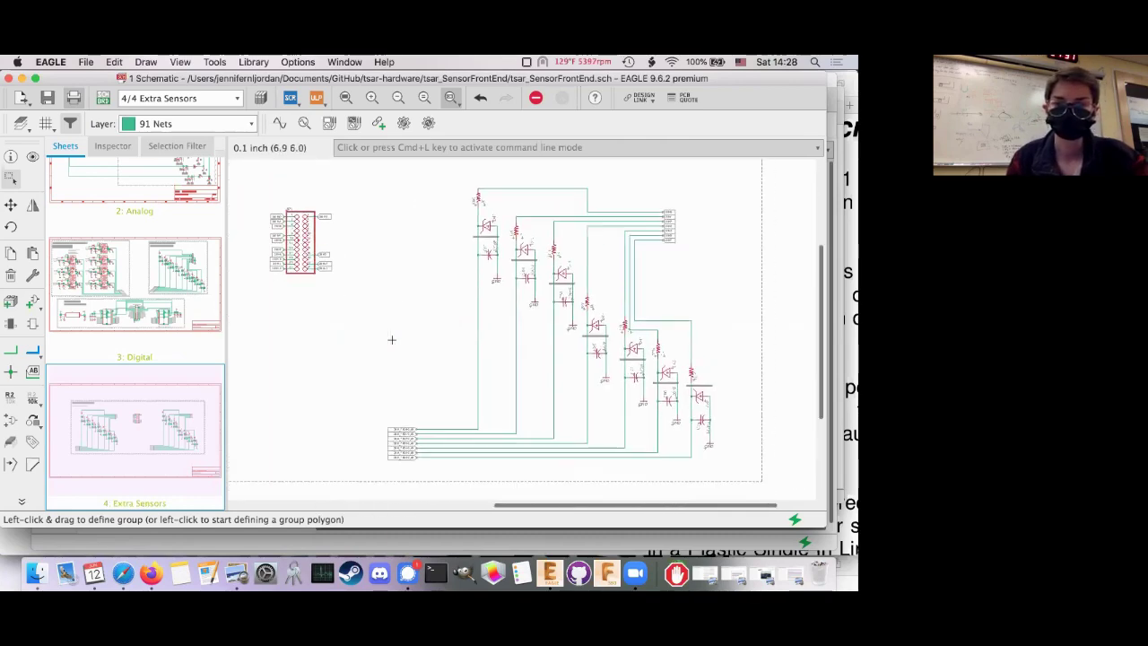
scroll(392, 335, left, 6)
Switch to the sensor front end's board layout and examine its overall component placement and board title text
click(102, 99)
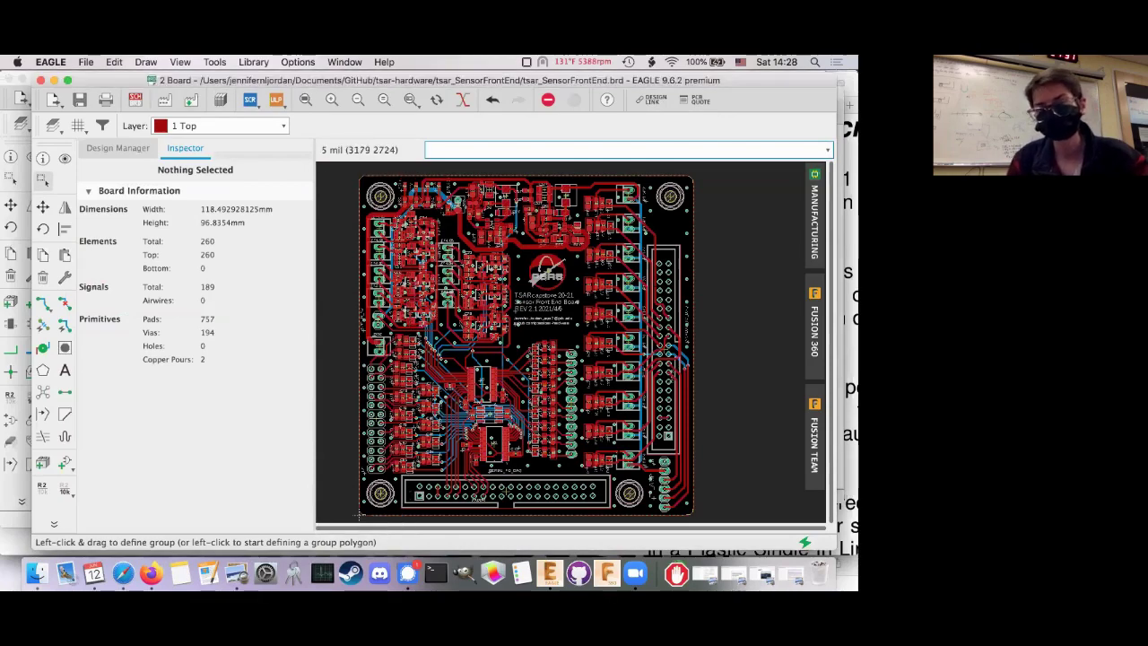
scroll(659, 367, up, 5)
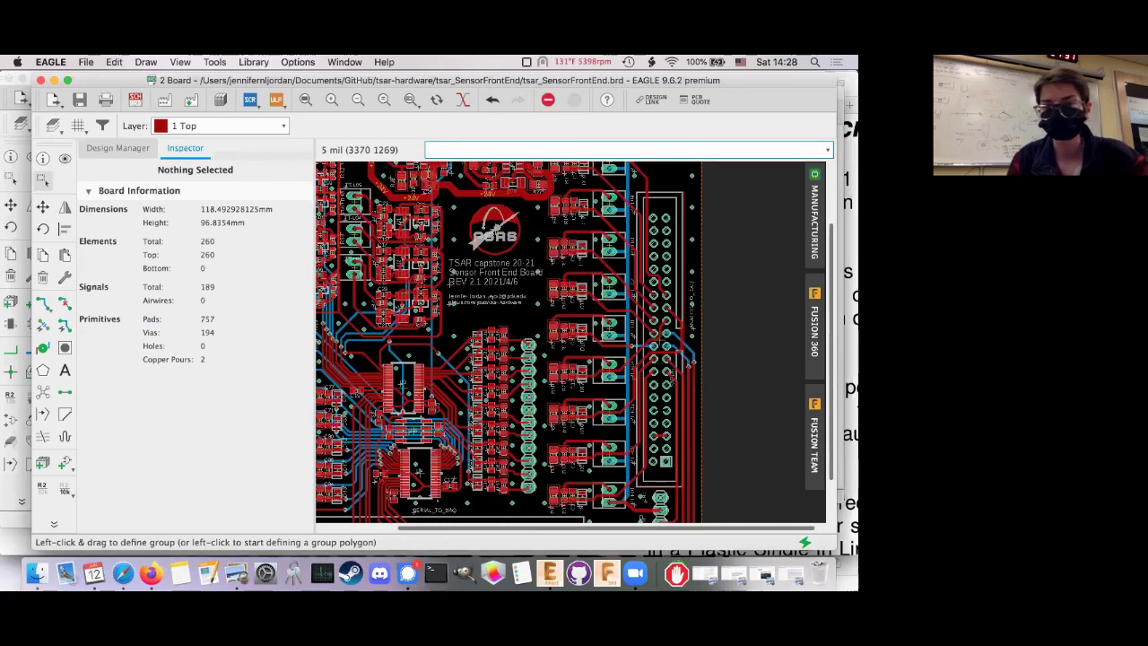
scroll(536, 502, down, 3)
scroll(536, 502, left, 4)
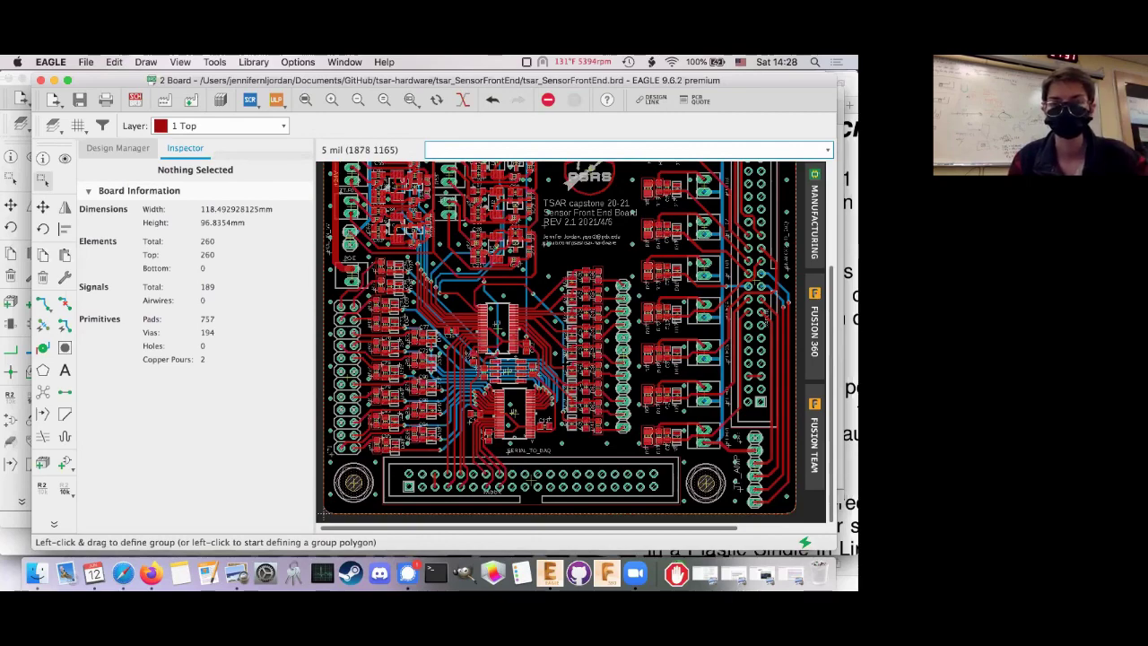
Examine the board's wide +24V traces, the TT thermocouple terminals with their amplifiers, and the POE inputs
scroll(512, 395, up, 3)
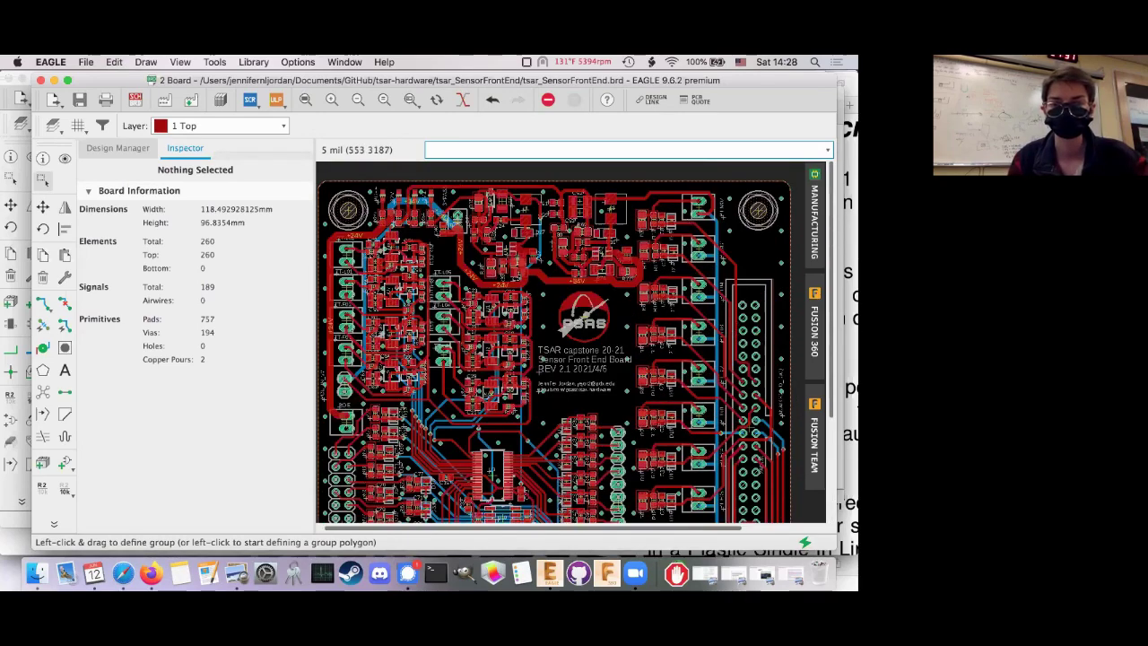
scroll(402, 244, up, 5)
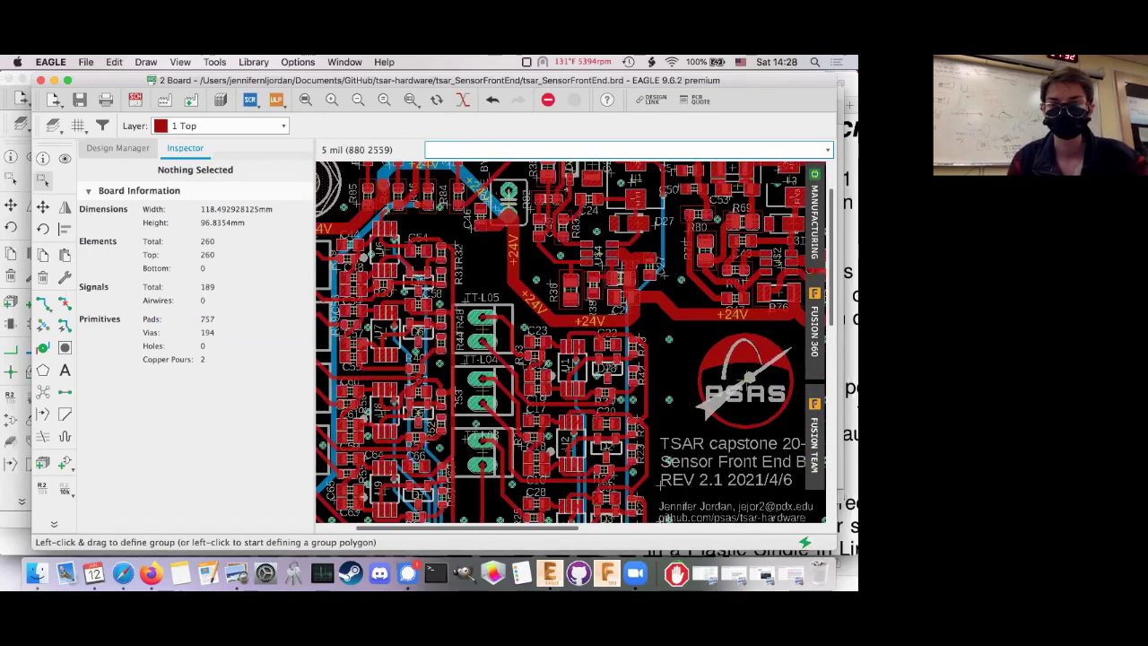
scroll(377, 359, down, 5)
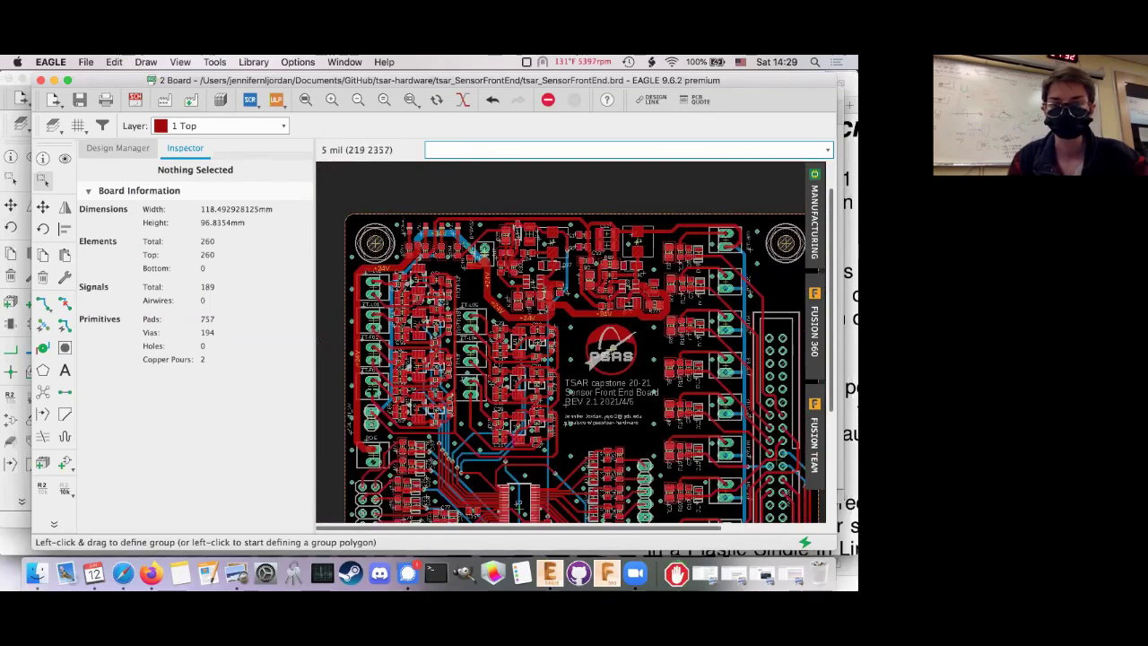
scroll(367, 391, up, 4)
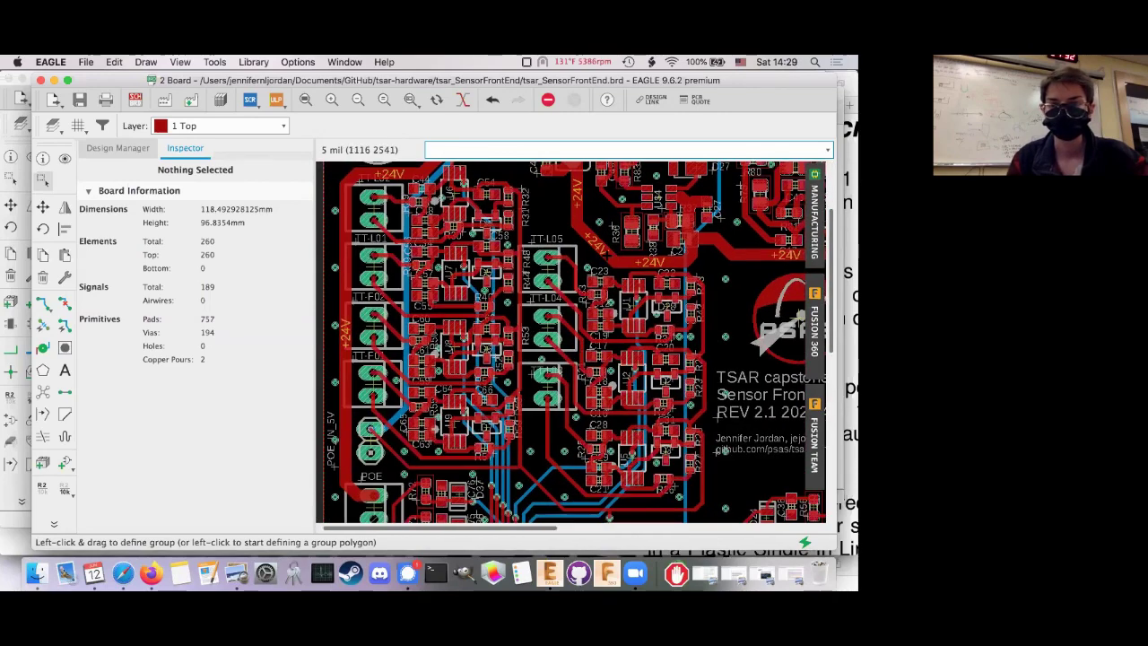
scroll(714, 414, down, 3)
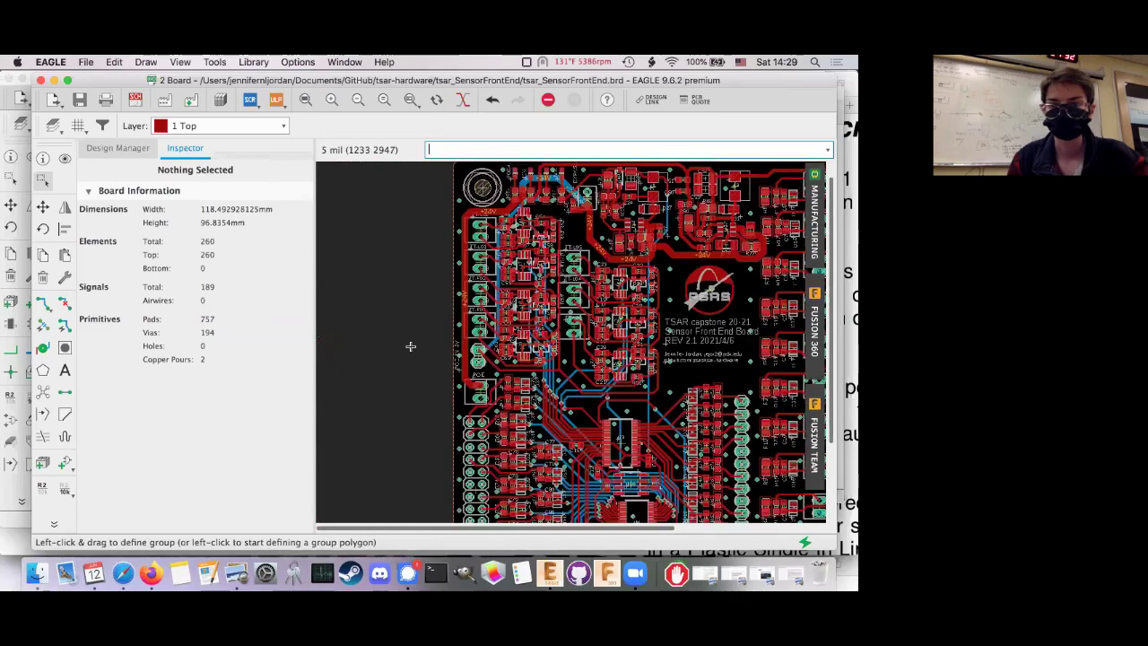
Examine the routing around the two ADC chips and the SERIAL_TO_DAQ and ANALOG_TO_DAQ connectors on the board
scroll(410, 346, down, 3)
scroll(409, 345, up, 3)
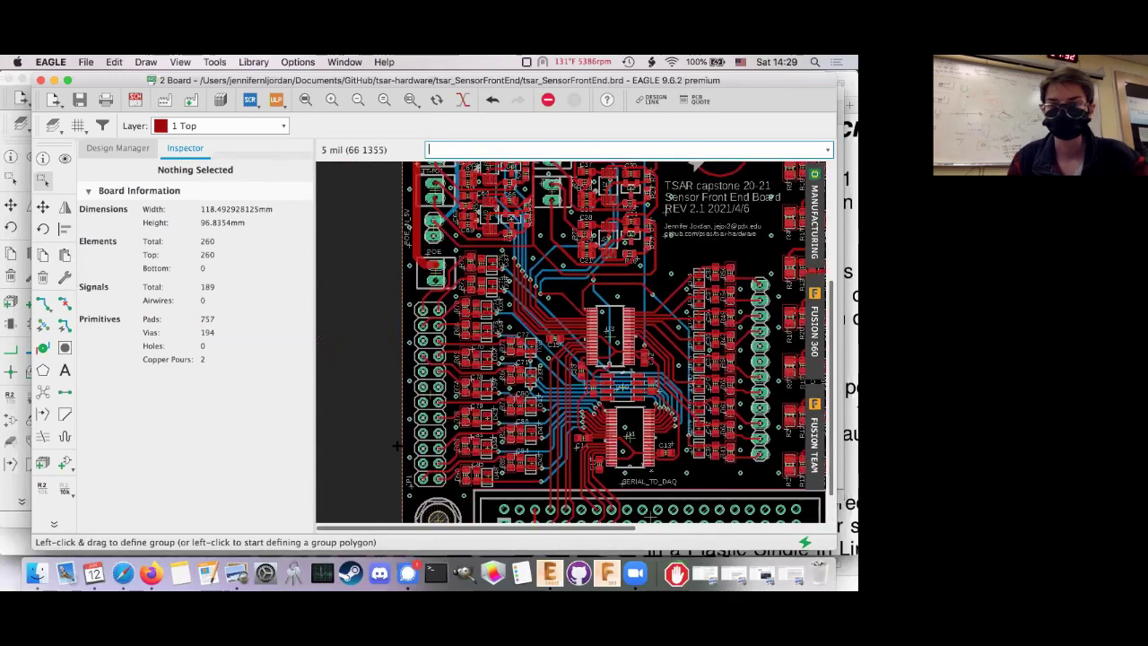
scroll(399, 489, right, 5)
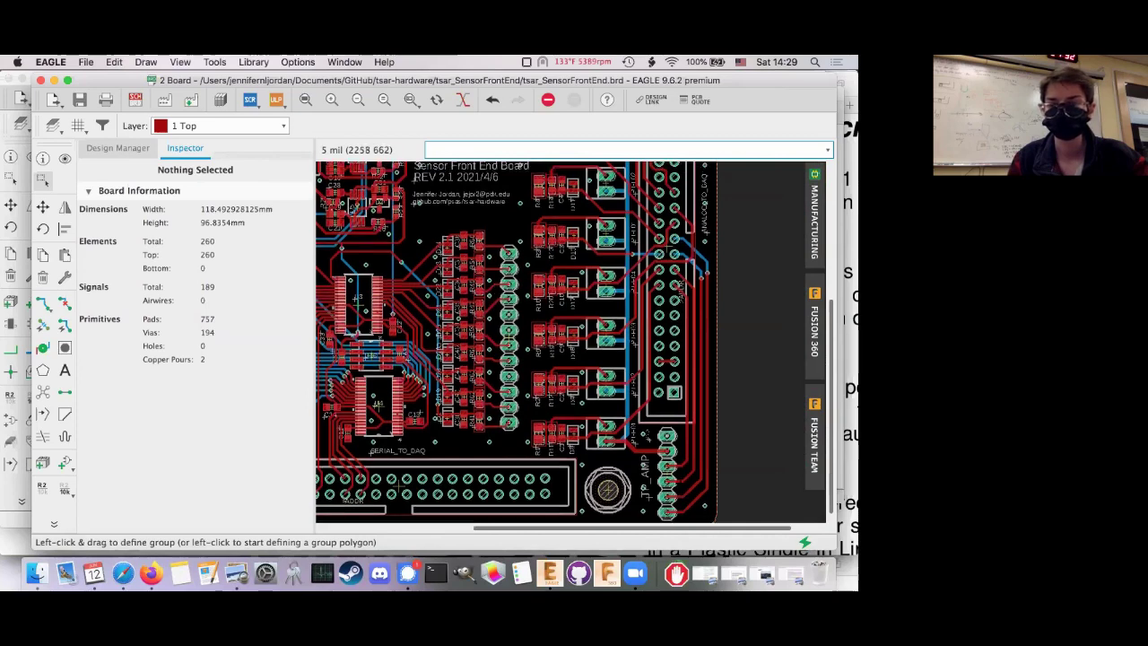
scroll(725, 464, down, 2)
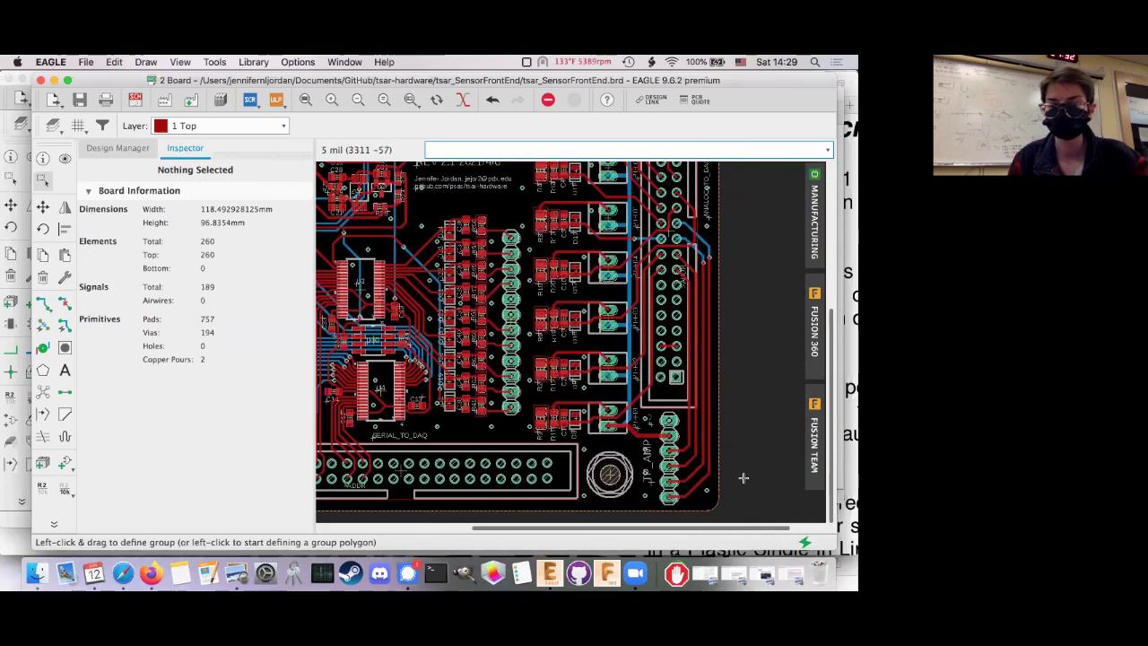
Examine the column of sensor inputs beside the ANALOG_TO_DAQ connector and the complete sensor front end board layout
scroll(514, 342, up, 10)
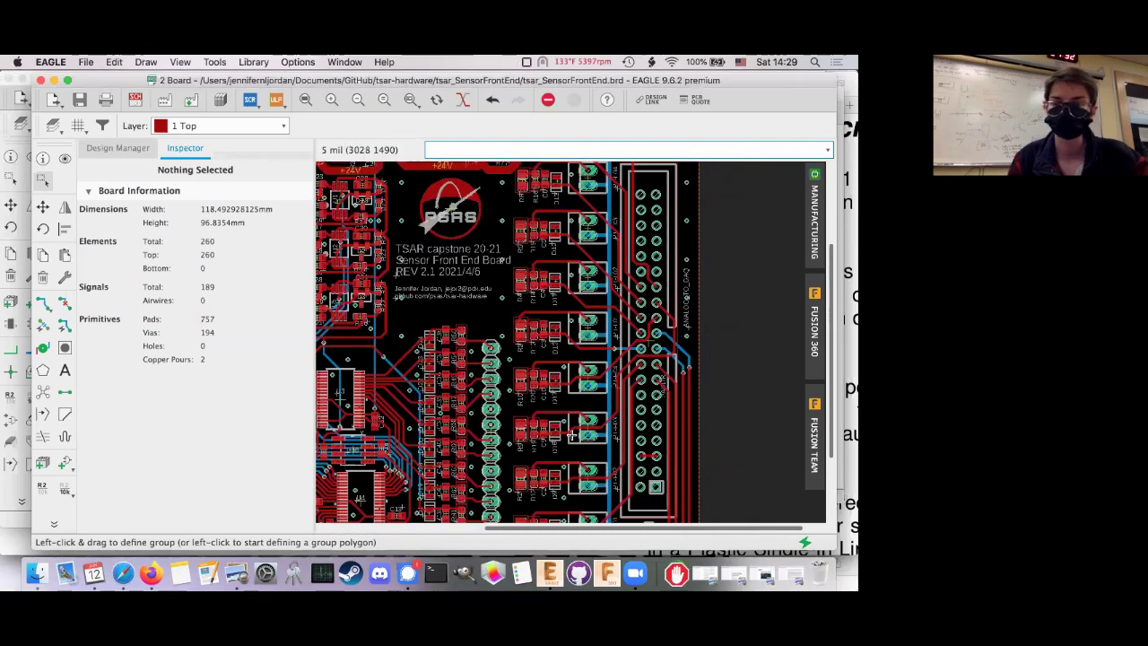
scroll(556, 422, down, 1)
scroll(350, 519, down, 3)
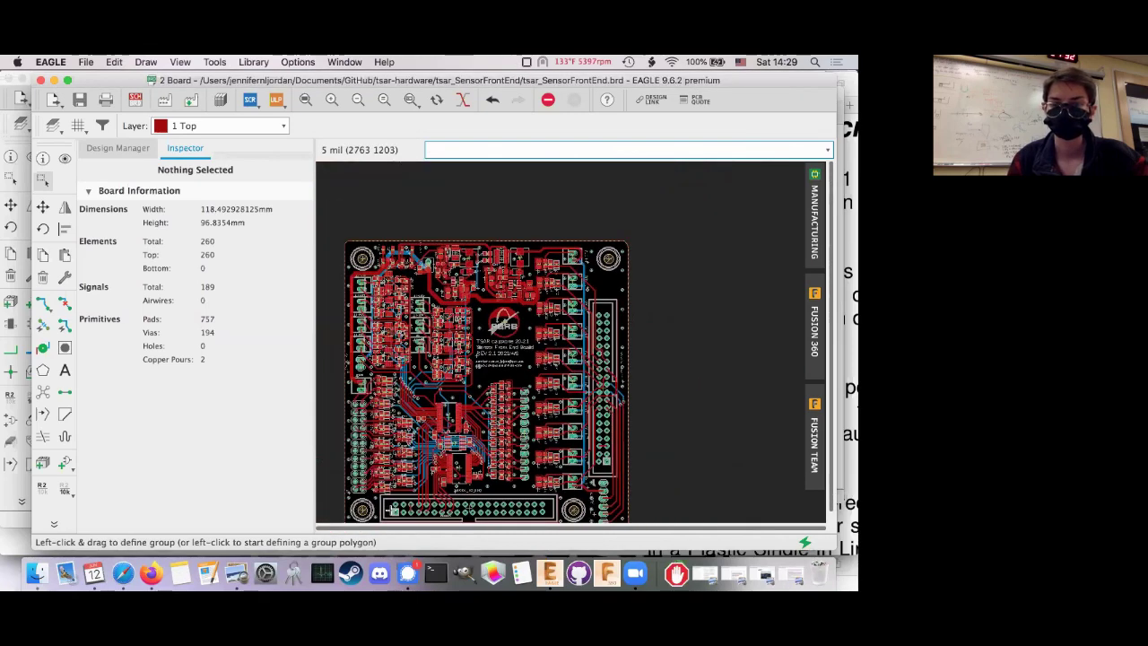
scroll(349, 519, up, 1)
scroll(346, 517, up, 3)
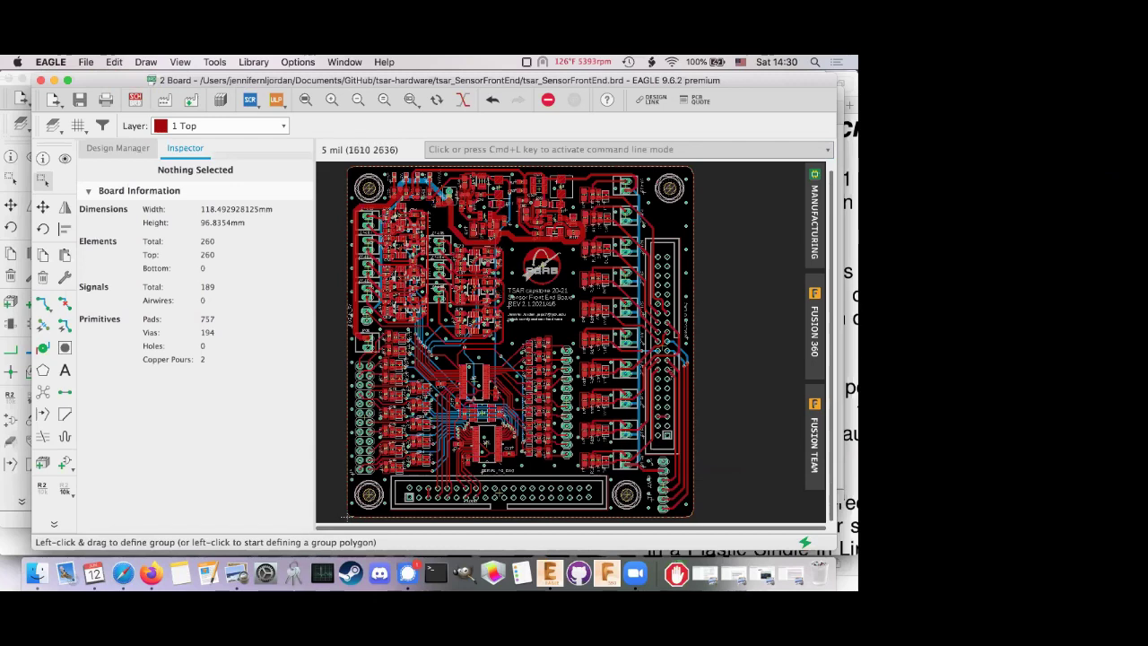
key(super+l)
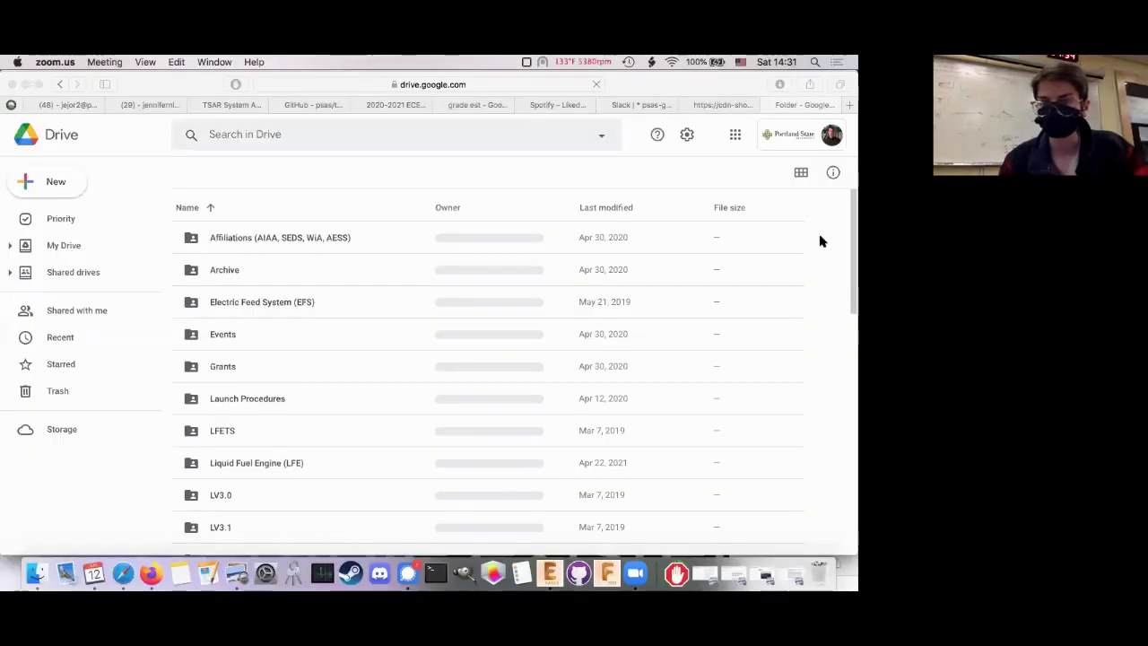
Switch to the PSAS Shared Drive in Google Drive and open LFETS, TSAR, and its 2020-2021 ECE Capstone: TSAR folder
click(359, 223)
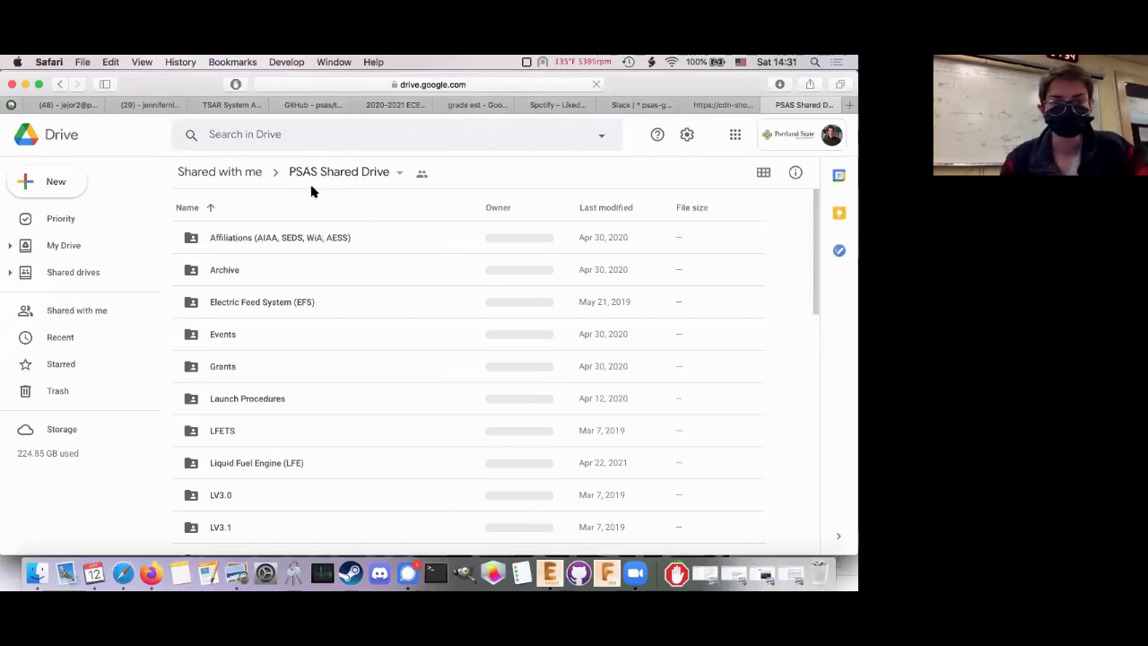
click(236, 421)
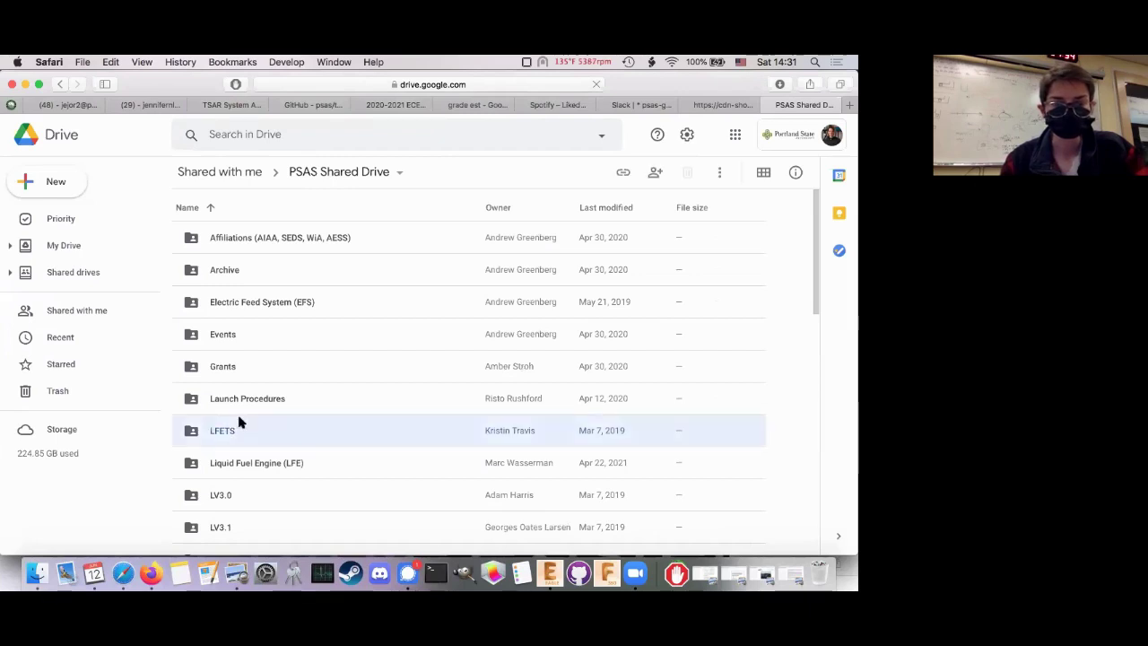
double_click(241, 434)
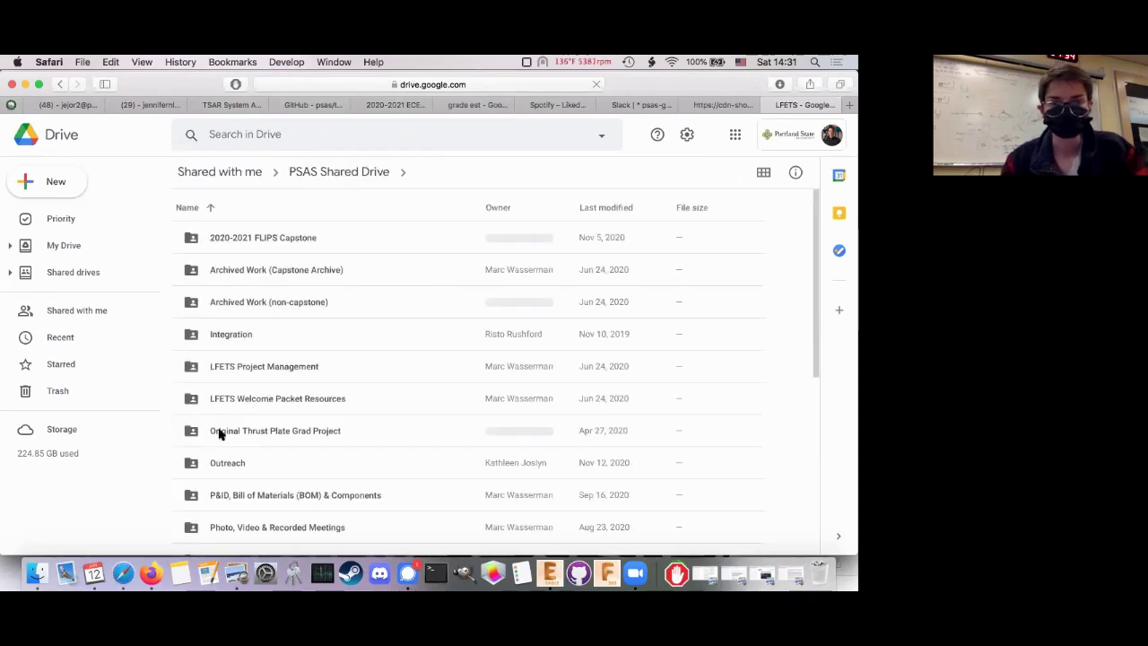
scroll(218, 434, down, 1)
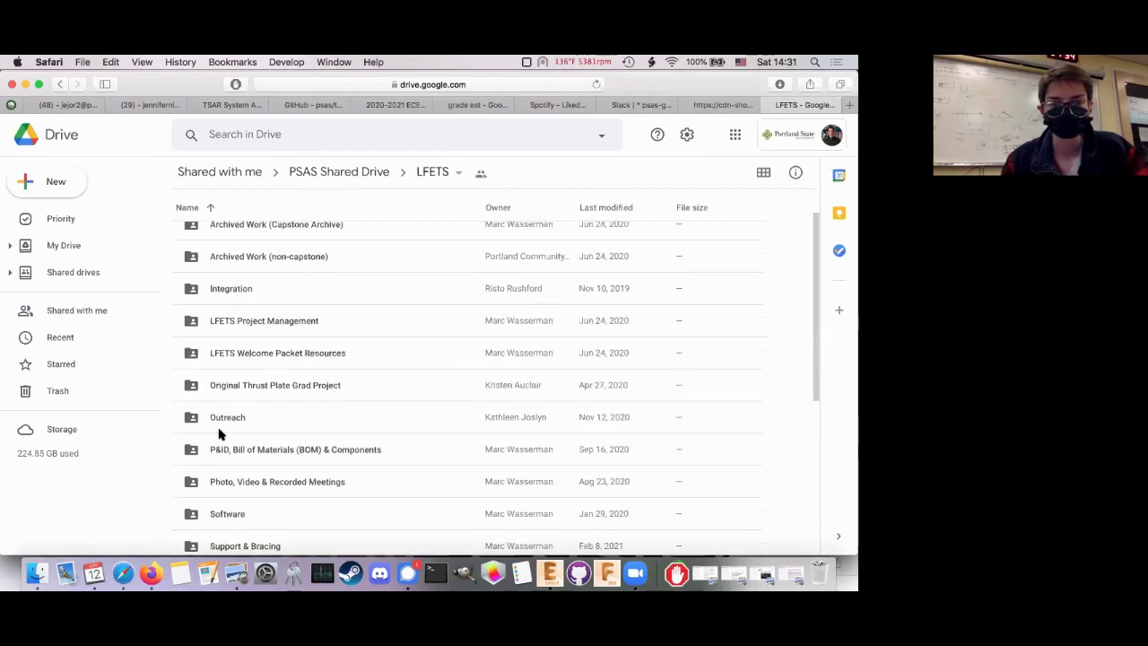
scroll(218, 435, down, 5)
scroll(221, 322, up, 1)
click(226, 344)
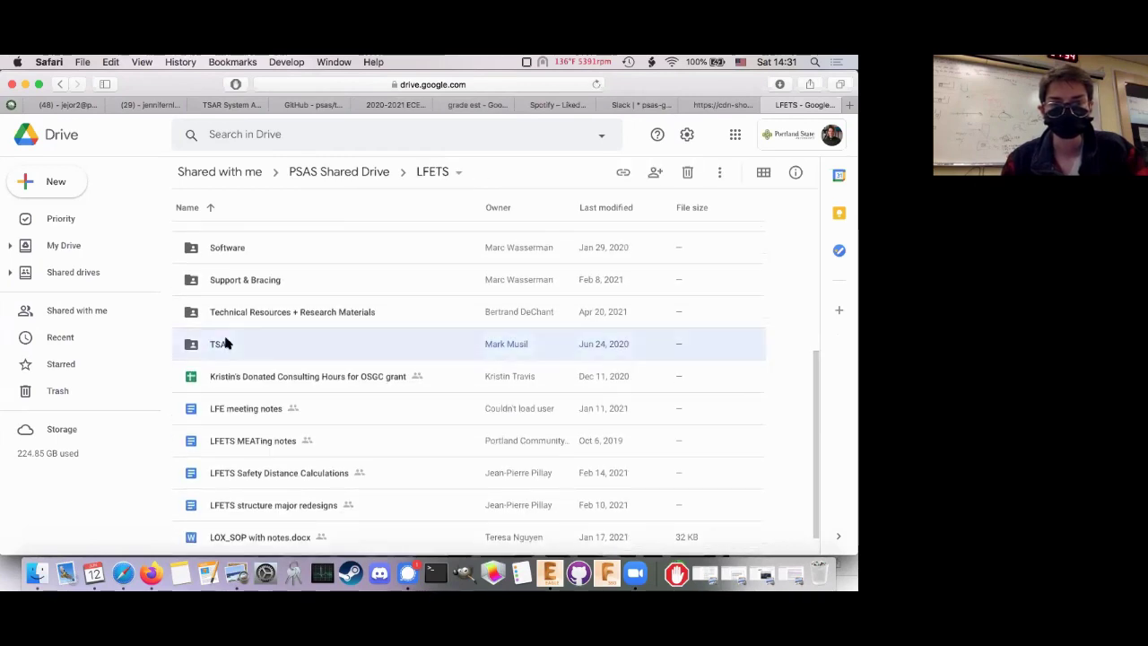
double_click(226, 343)
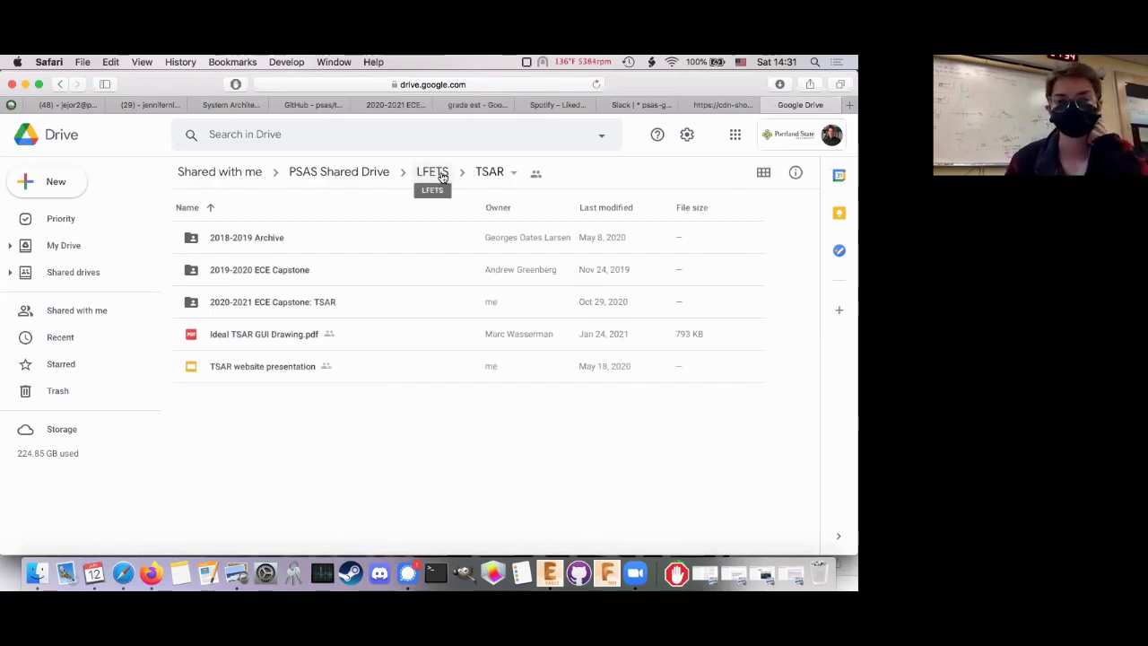
double_click(259, 309)
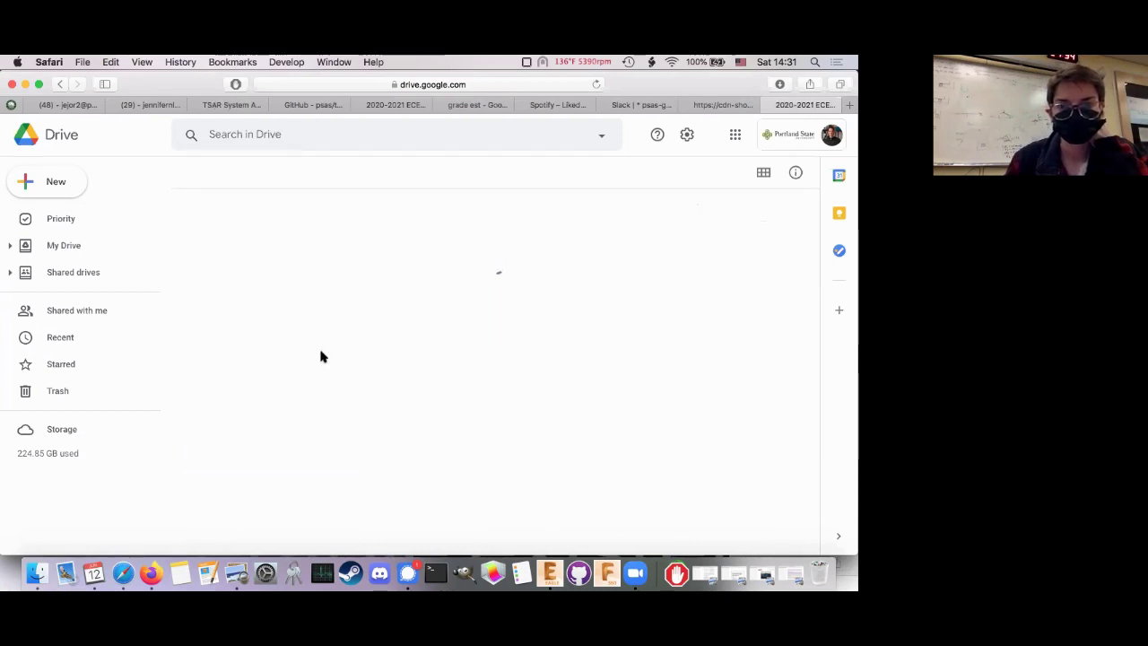
Open the Sensor Mapping spreadsheet from the capstone folder and read through its sensor, board and pin rows
scroll(277, 375, down, 3)
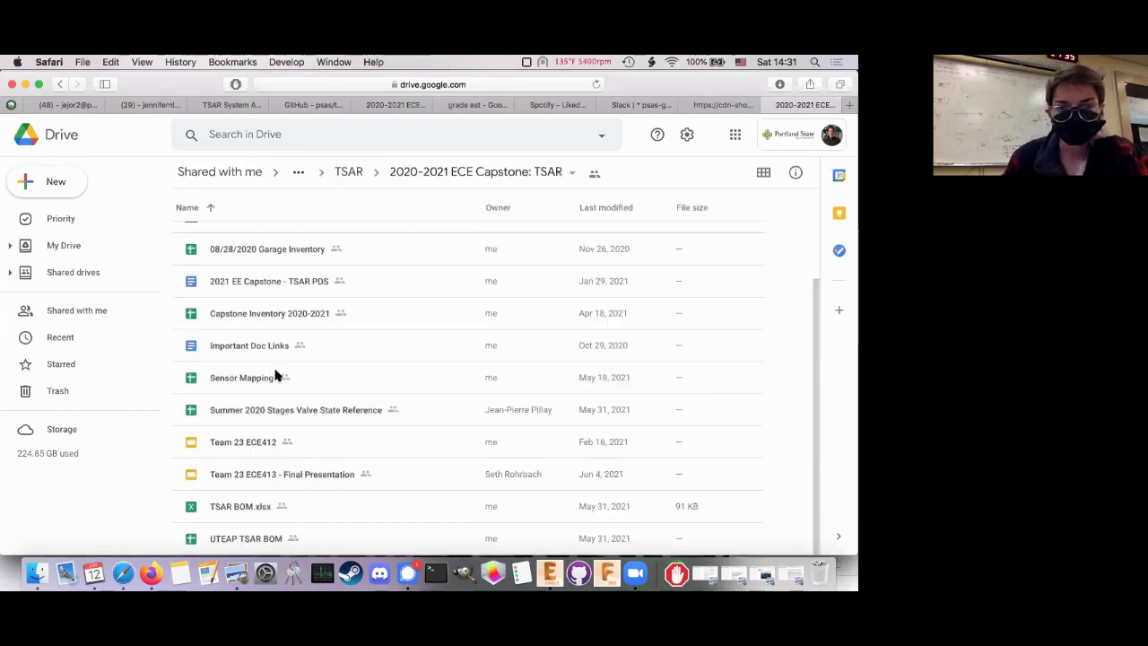
scroll(277, 375, up, 3)
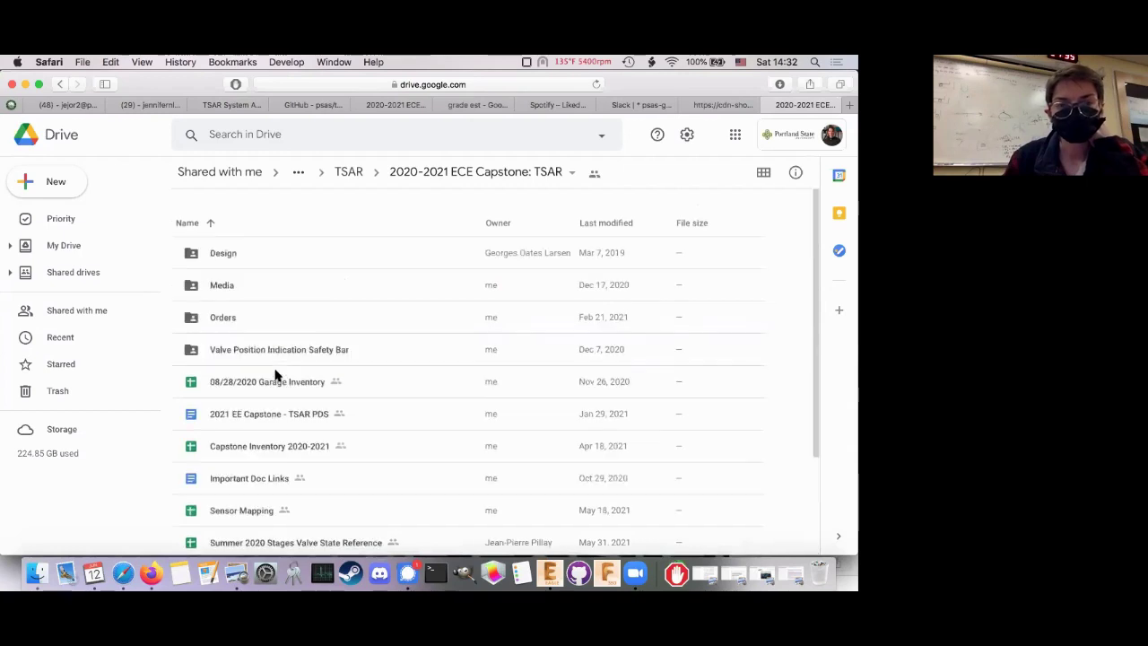
scroll(277, 375, down, 3)
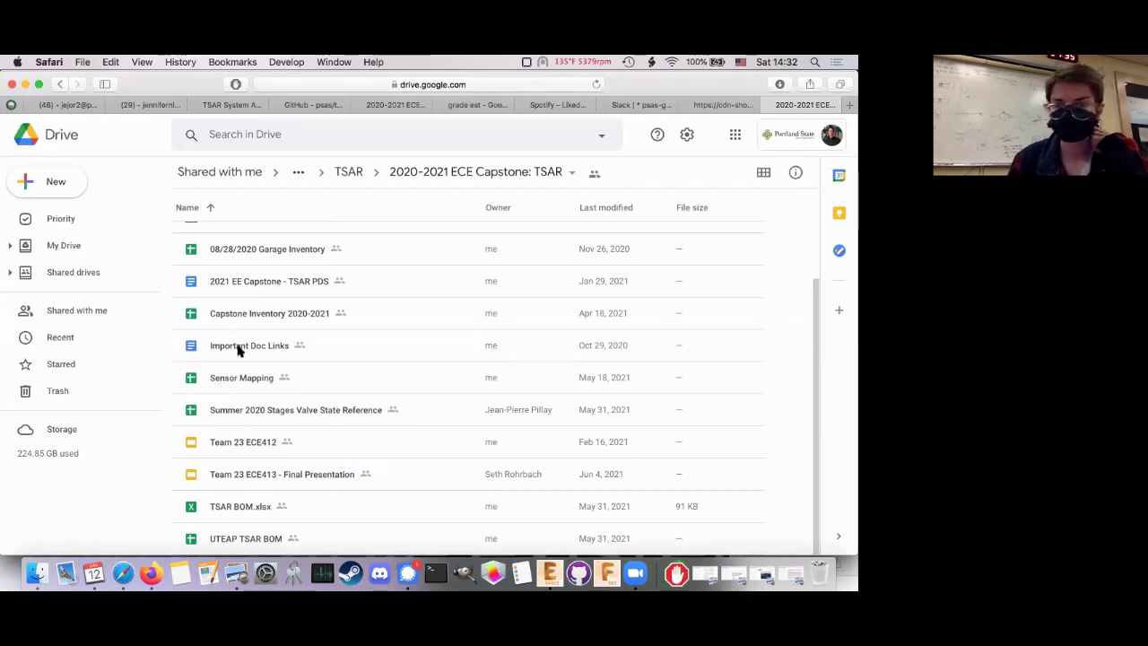
double_click(240, 378)
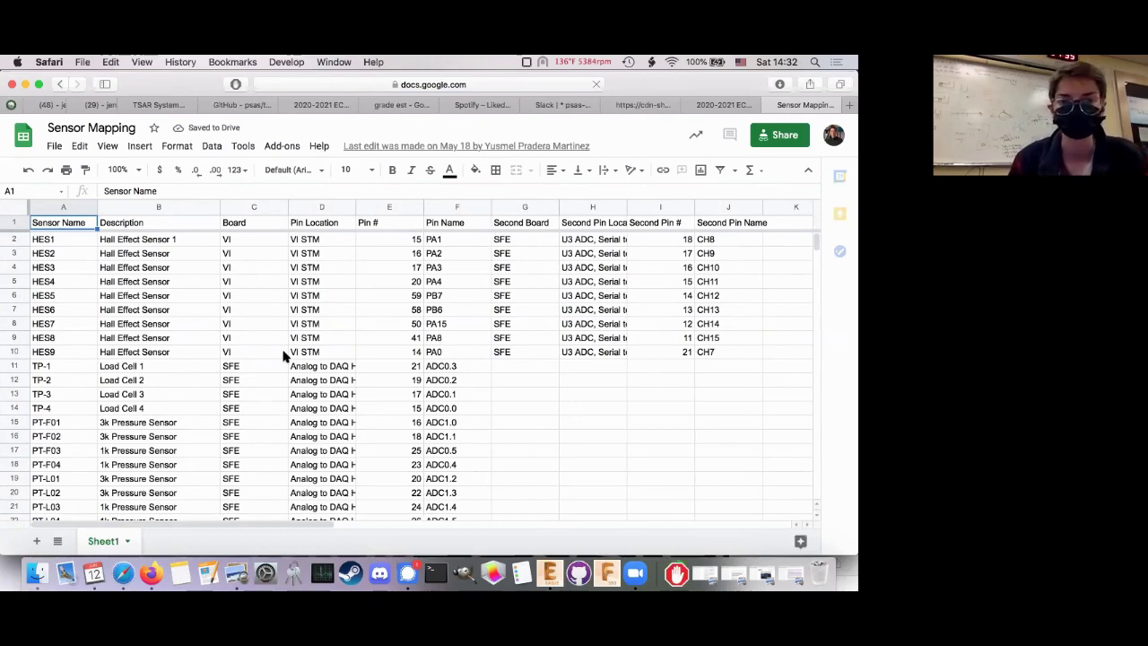
scroll(283, 356, down, 5)
scroll(285, 356, down, 3)
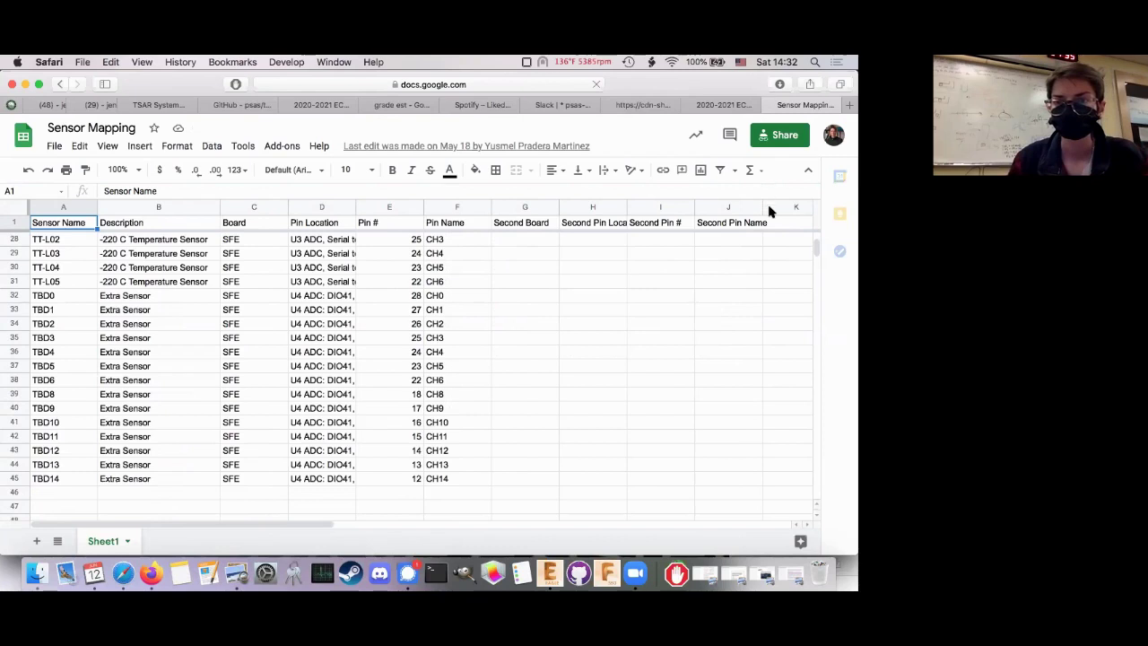
Return to the capstone folder and view the contents of its Valve Position Indication Safety Bar folder
click(725, 105)
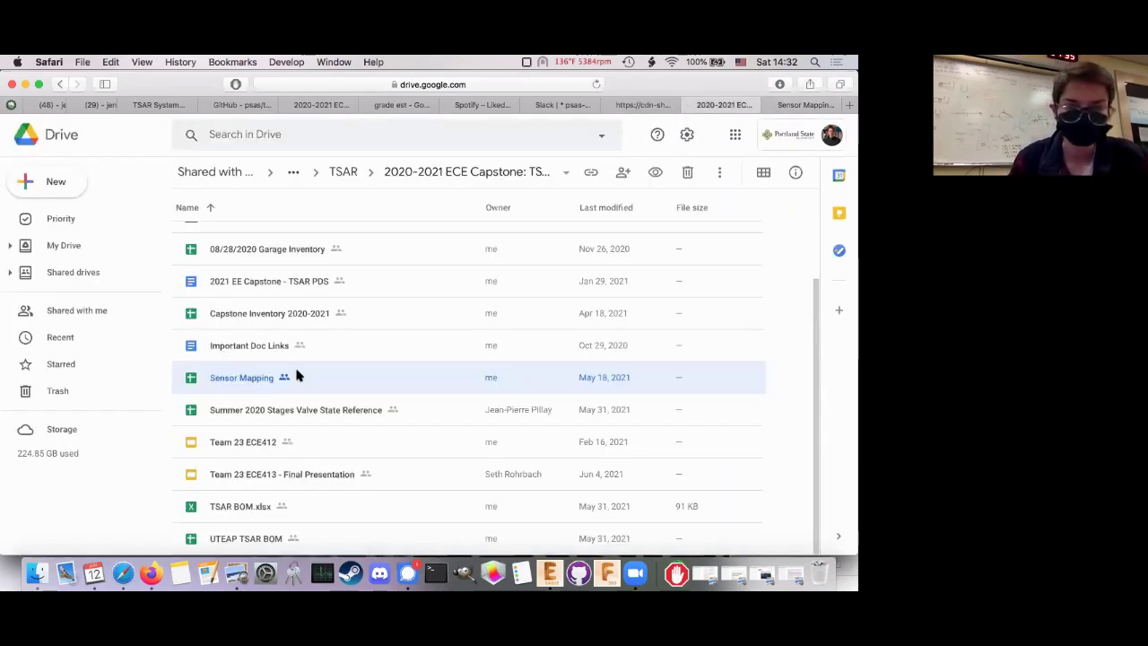
scroll(269, 381, up, 2)
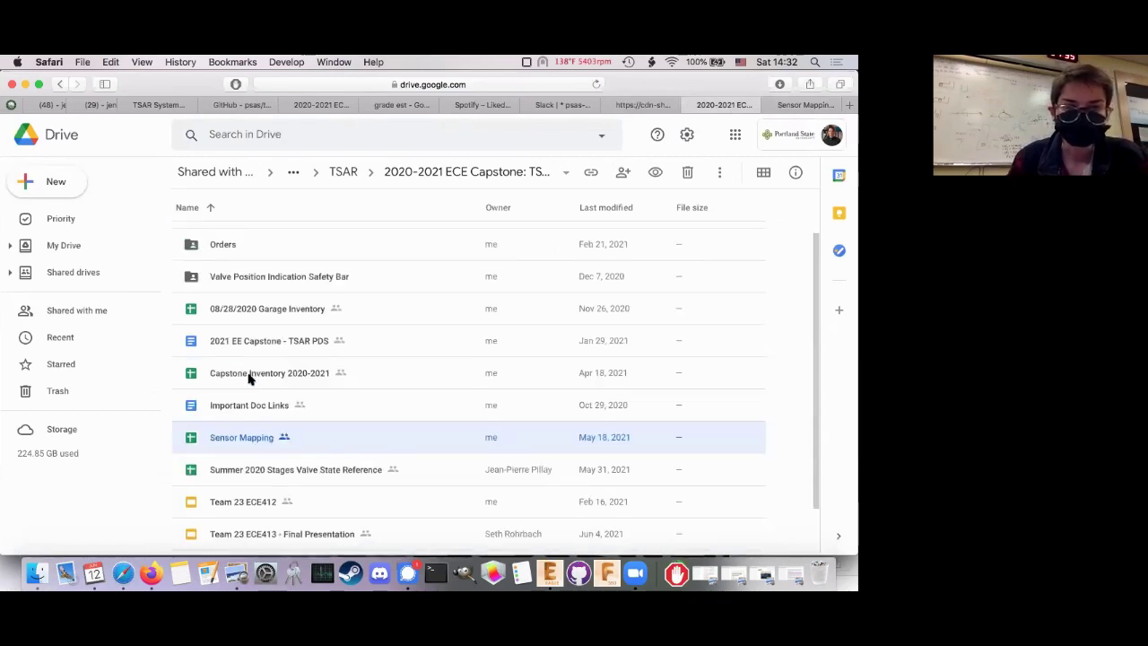
click(250, 376)
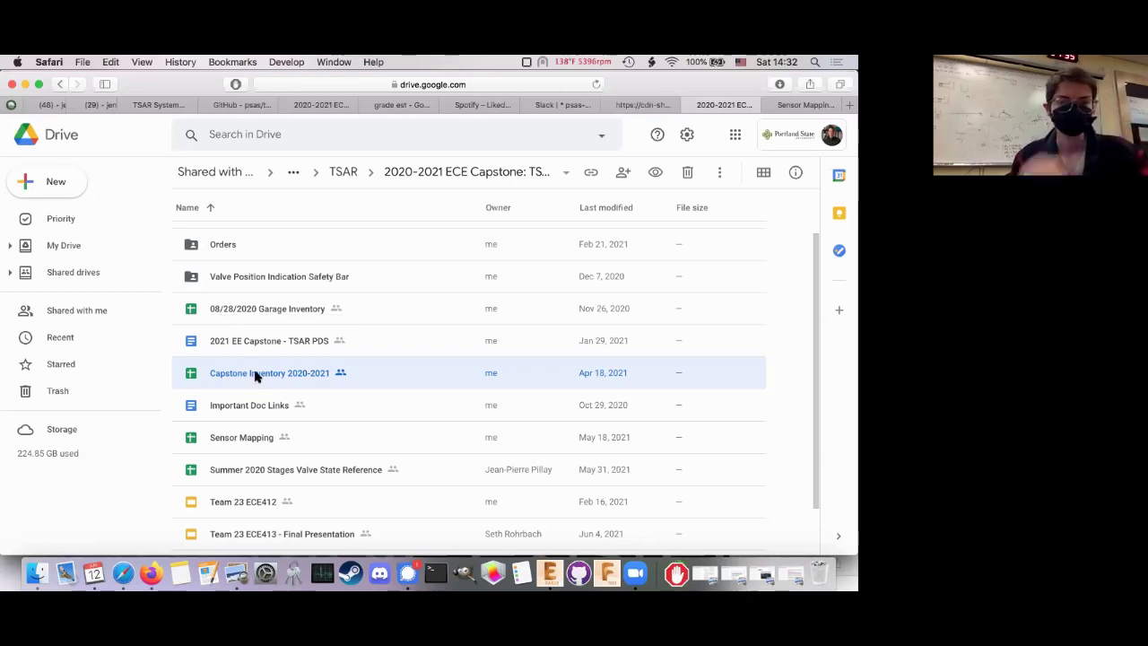
scroll(257, 345, up, 2)
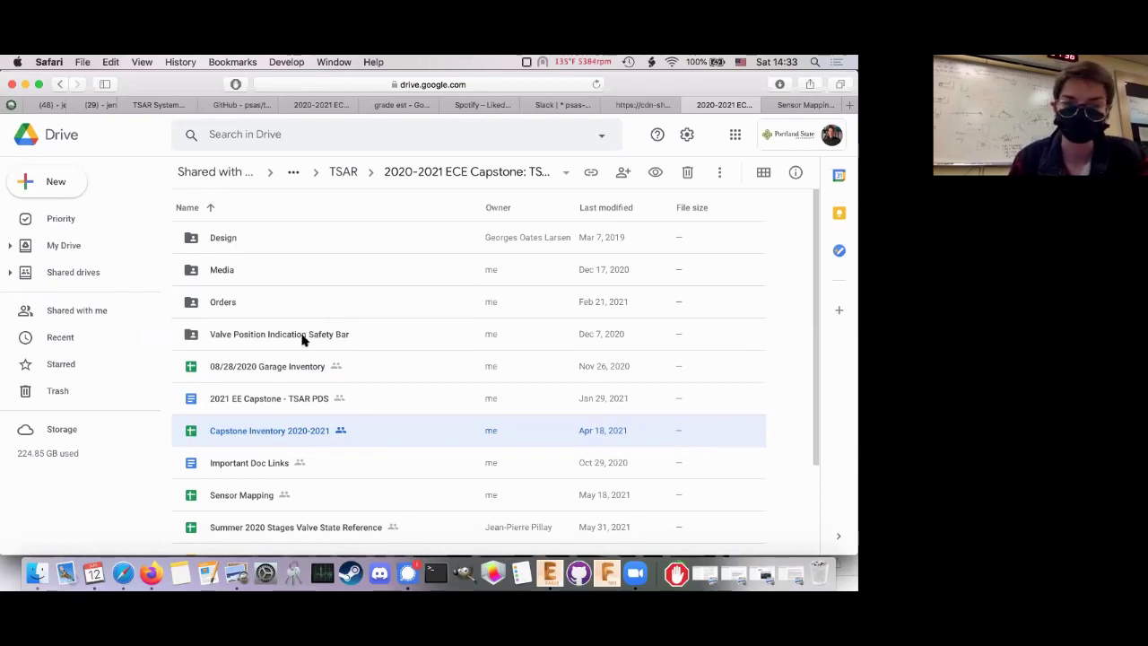
double_click(296, 333)
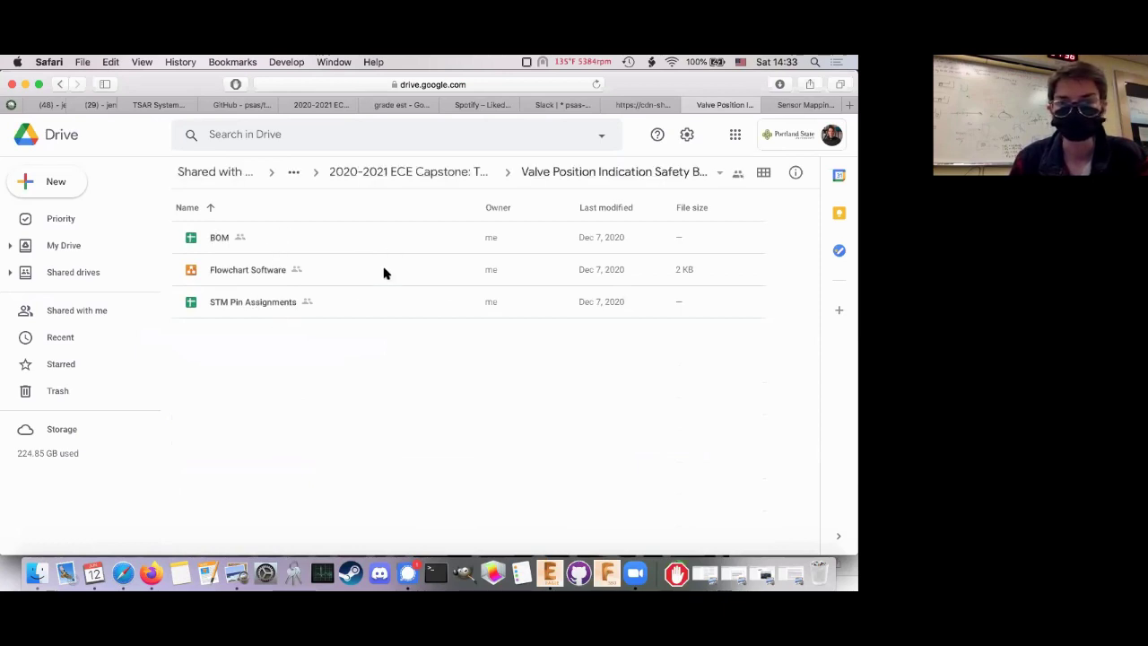
Open the Flowchart Software file from the Valve Position Indication Safety Bar folder with diagrams.net
click(434, 179)
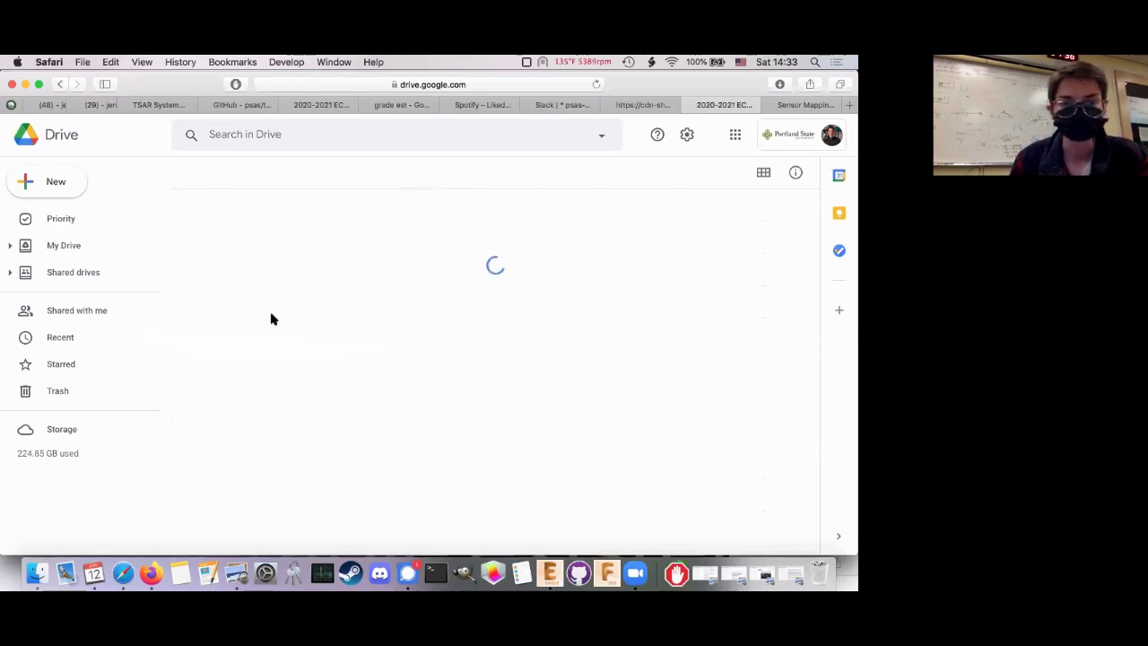
click(225, 302)
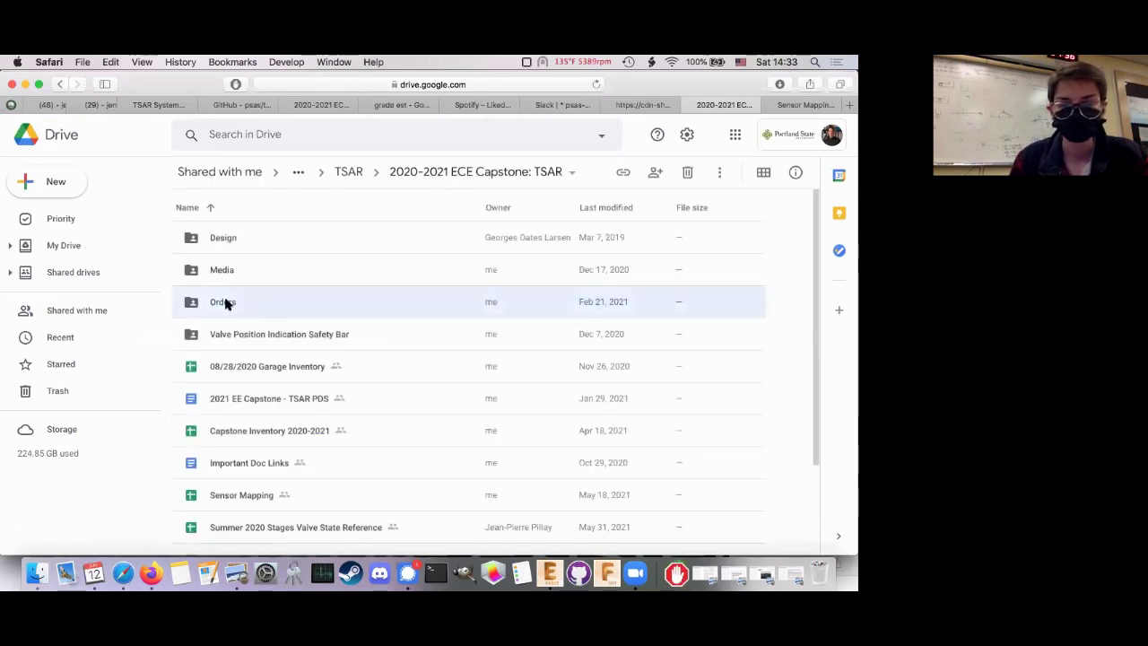
double_click(231, 332)
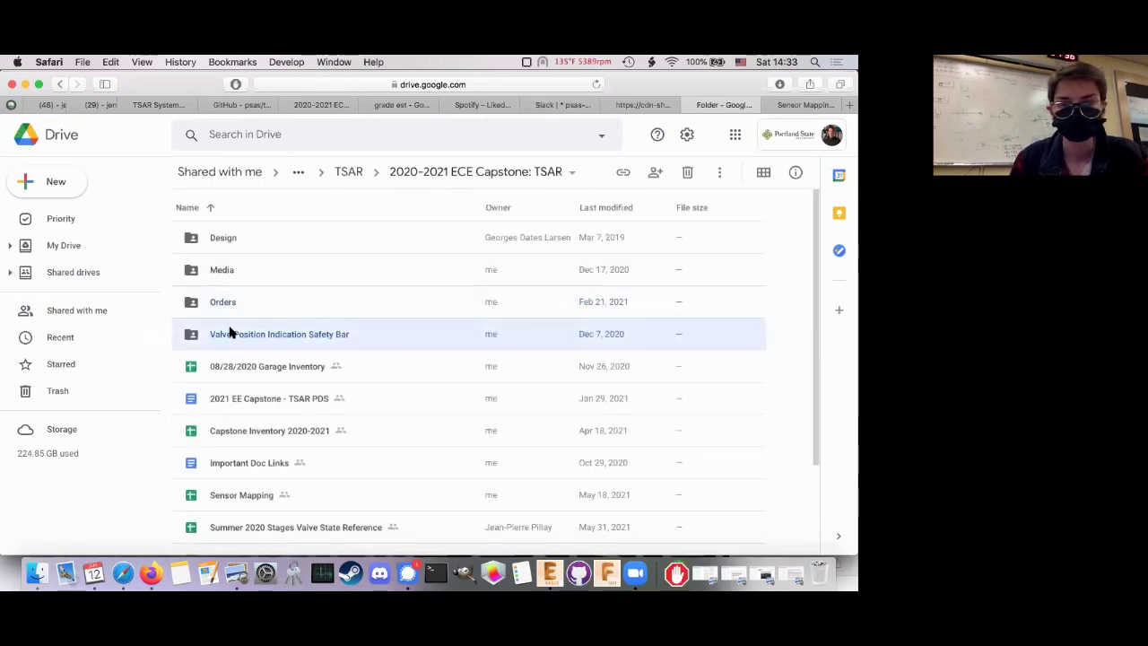
click(234, 279)
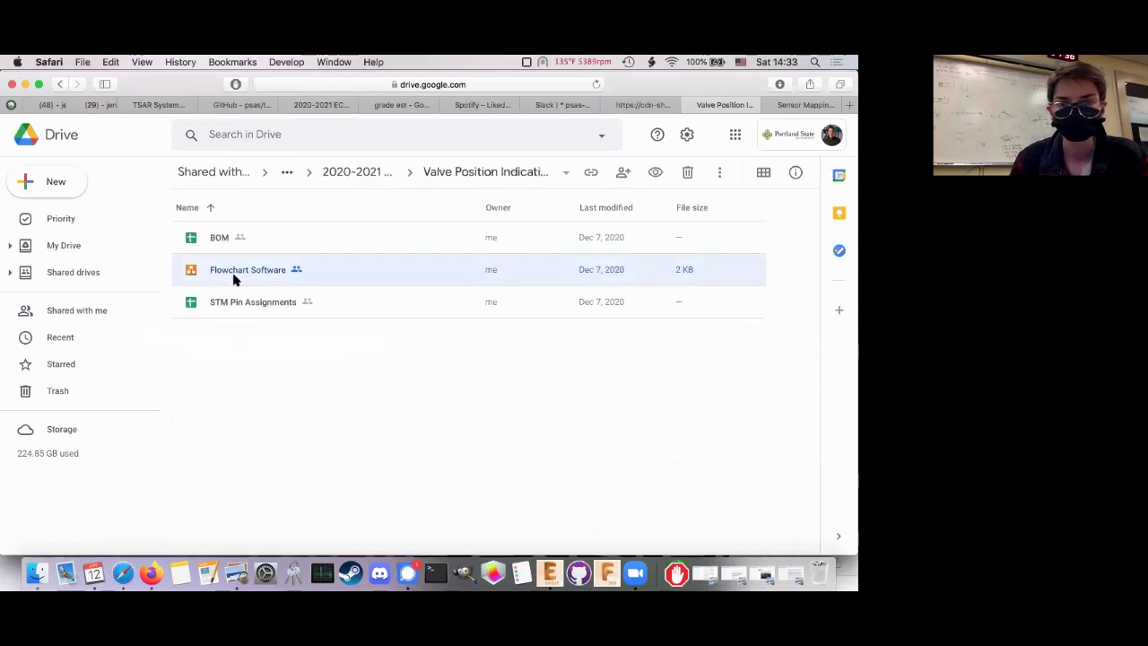
double_click(234, 279)
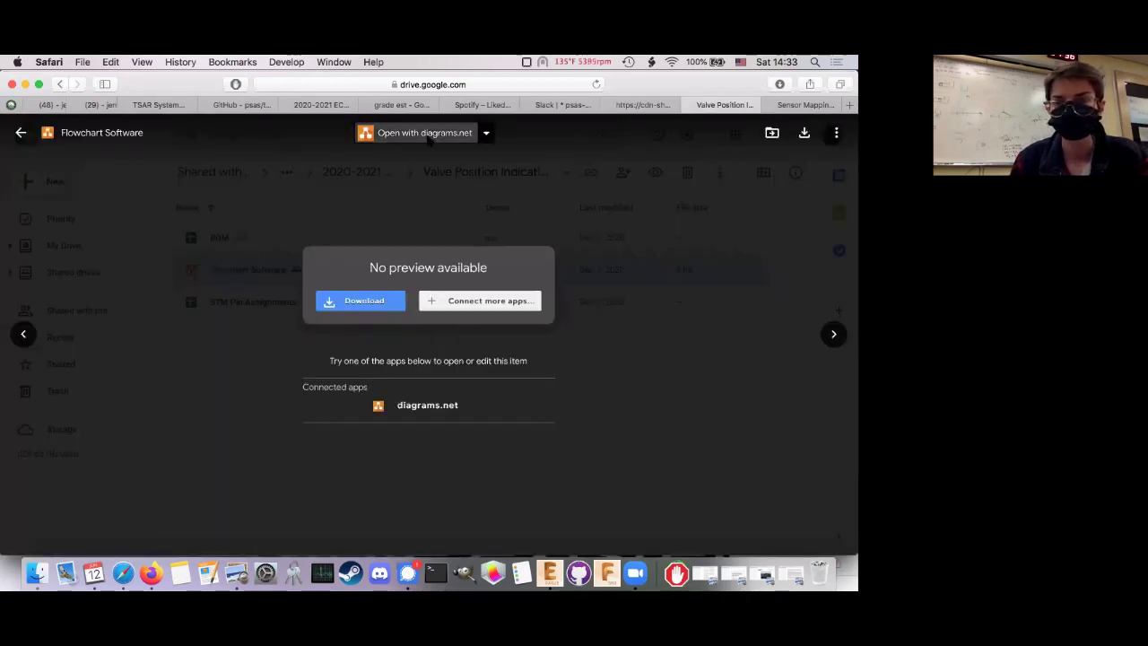
click(428, 135)
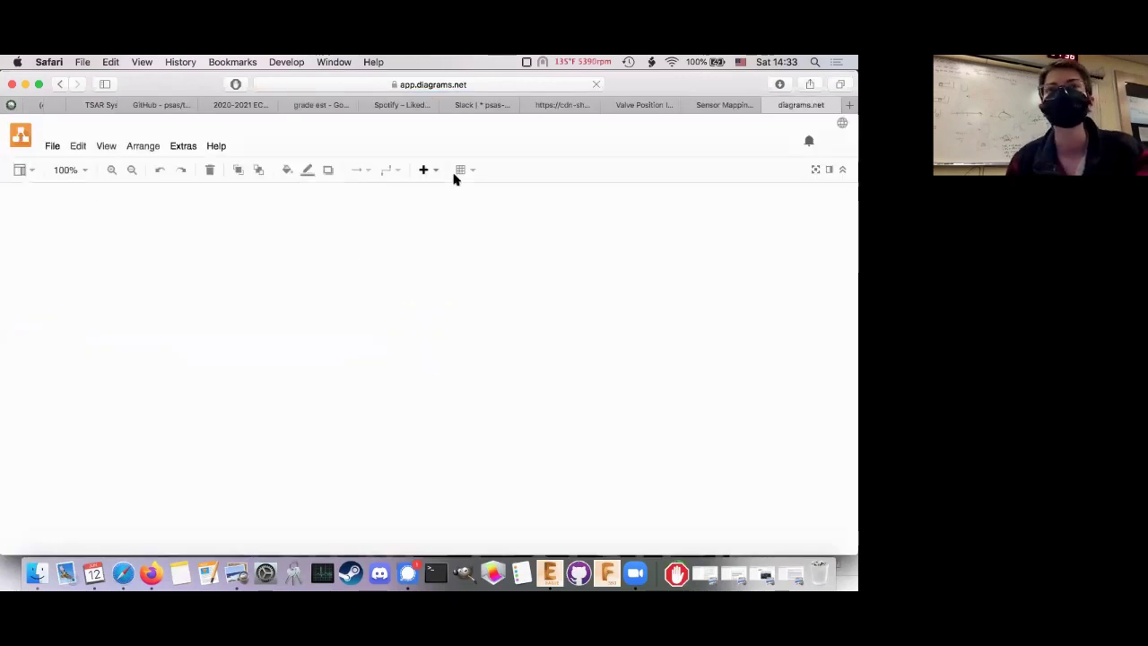
Close the Sensor Mapping spreadsheet and go back to the 2020-2021 ECE Capstone: TSAR folder
click(730, 106)
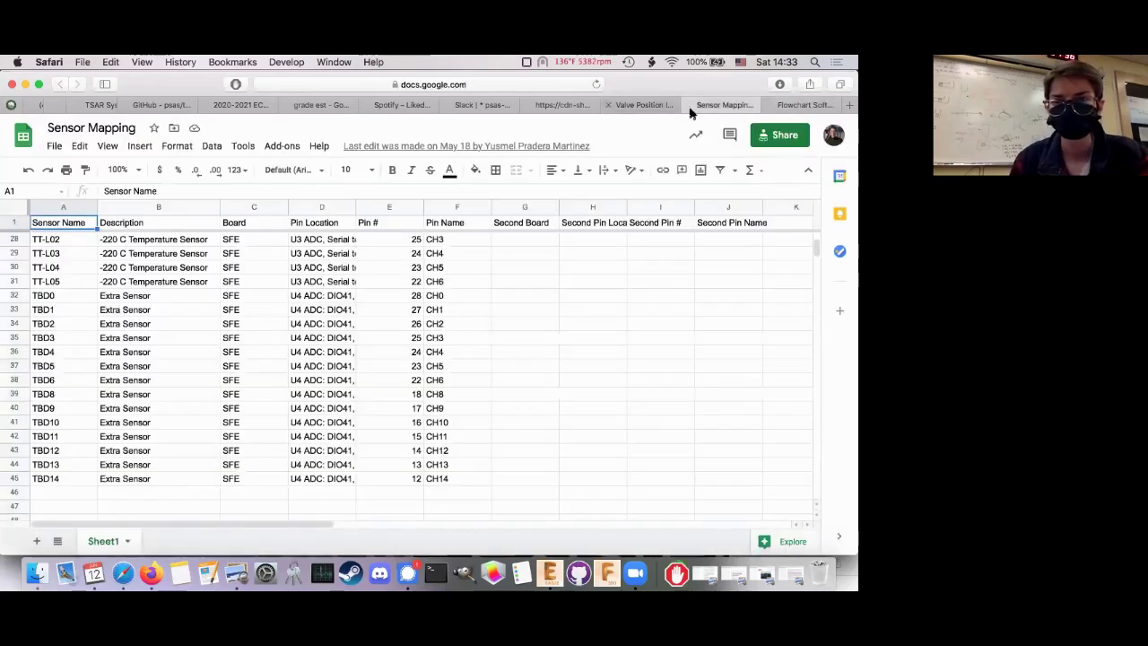
click(689, 105)
click(175, 205)
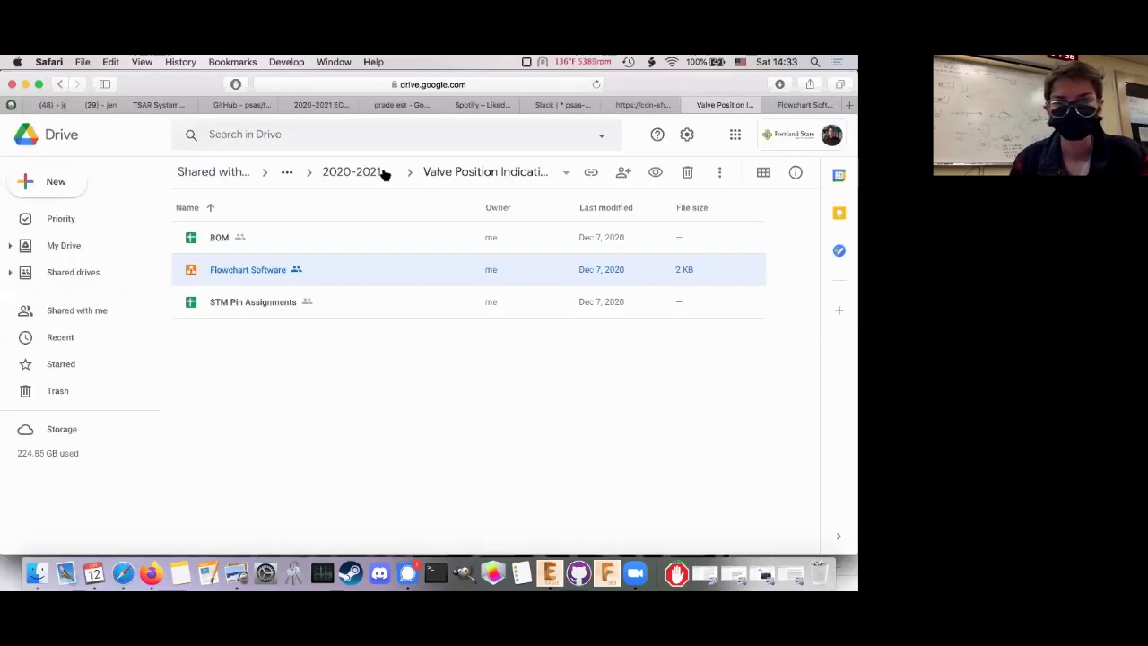
click(353, 171)
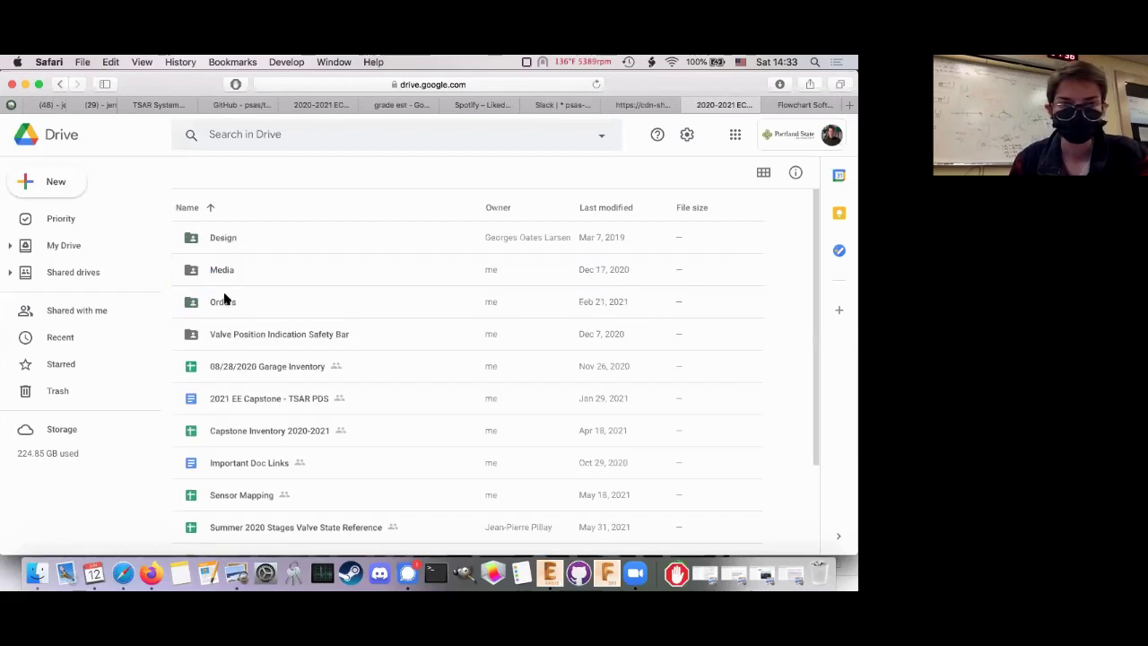
Browse the Orders, Media and Design subfolders of the capstone folder, ending in Design
double_click(230, 303)
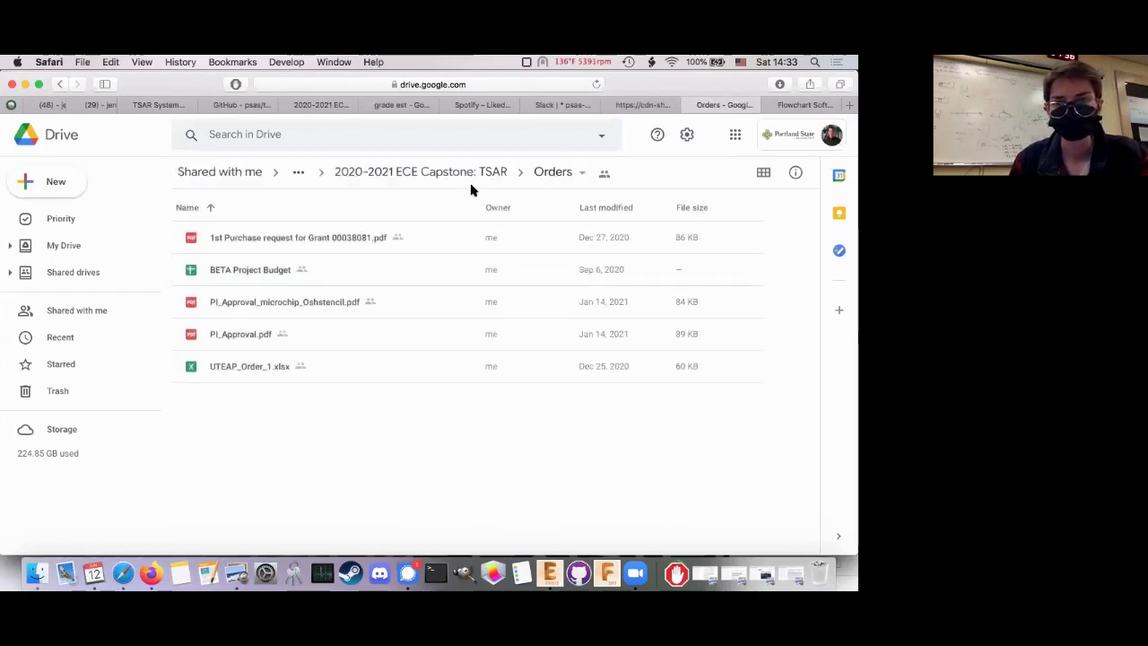
click(472, 172)
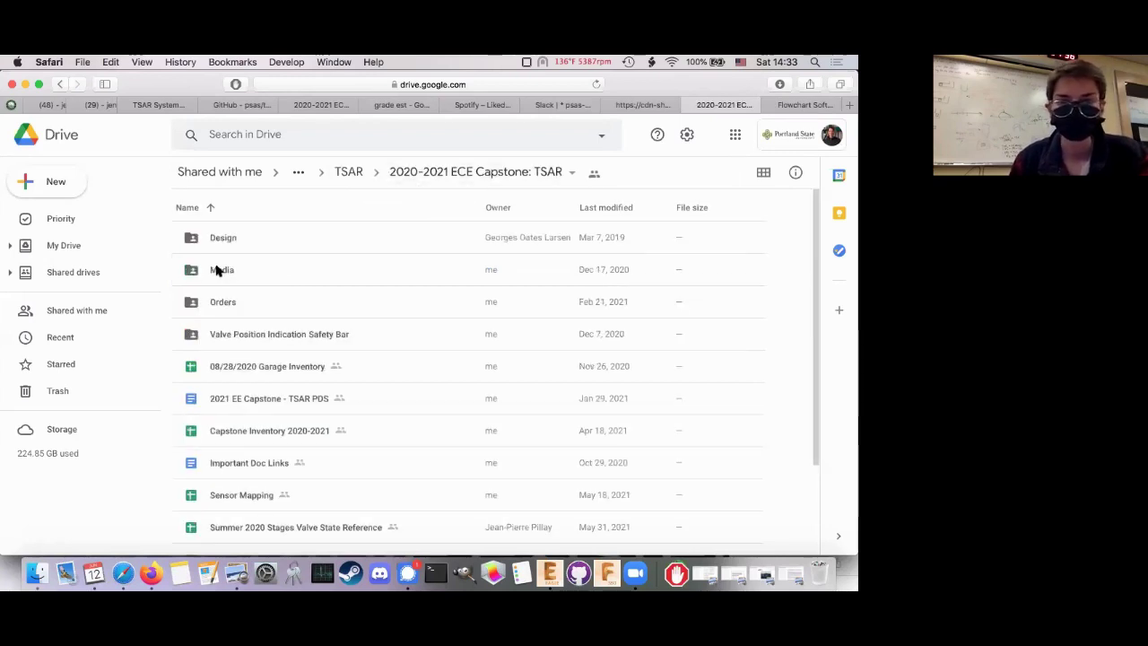
click(217, 270)
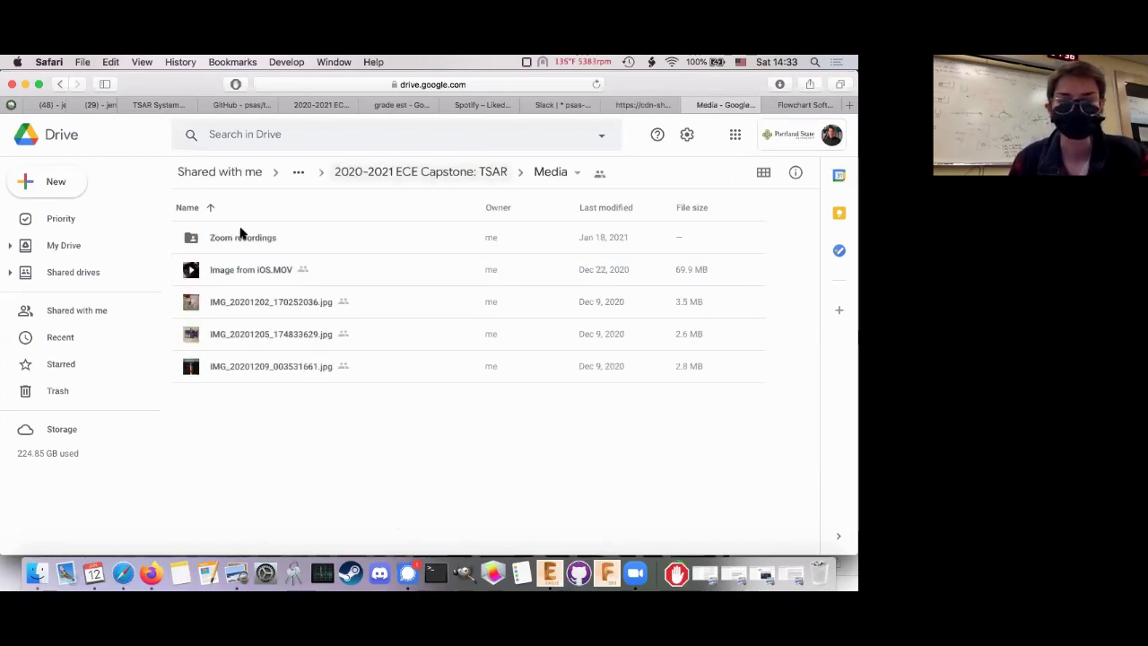
key(super+bracketleft)
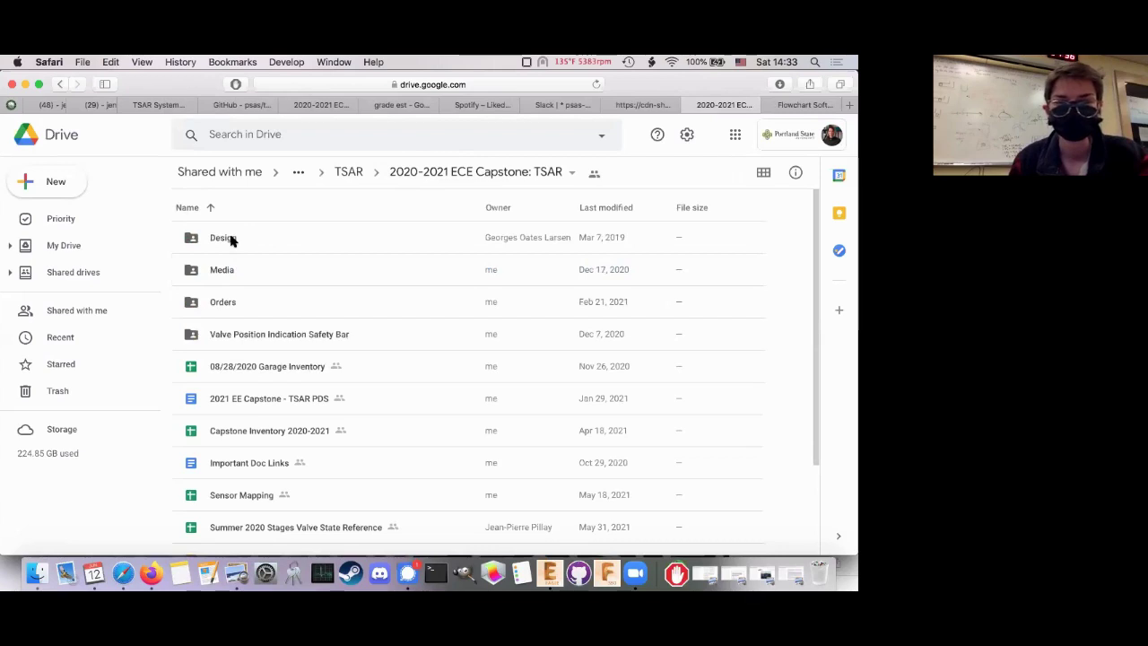
double_click(230, 240)
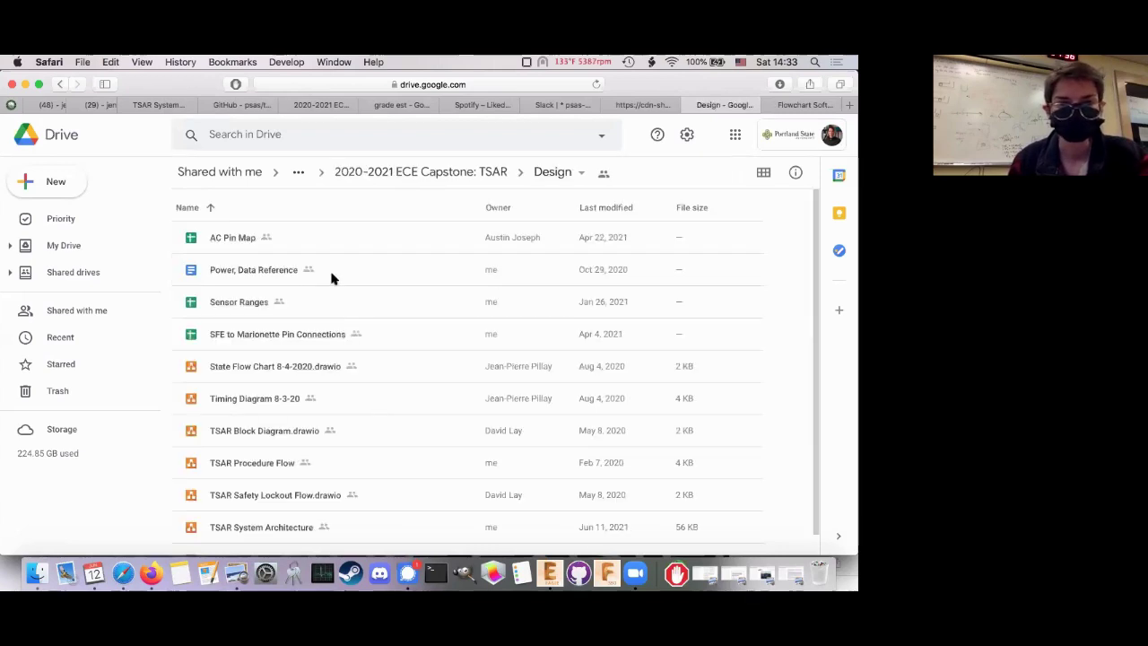
Point out the AC Pin Map, Sensor Ranges, SFE to Marionette Pin Connections and Power, Data Reference files in the Design folder
click(229, 240)
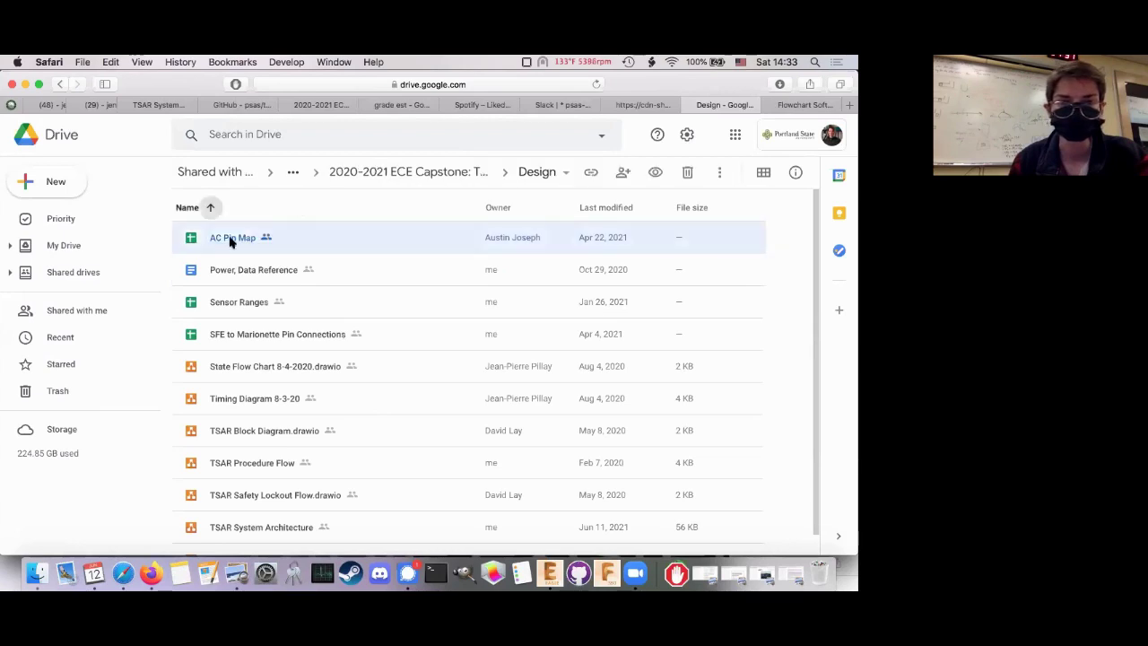
click(247, 310)
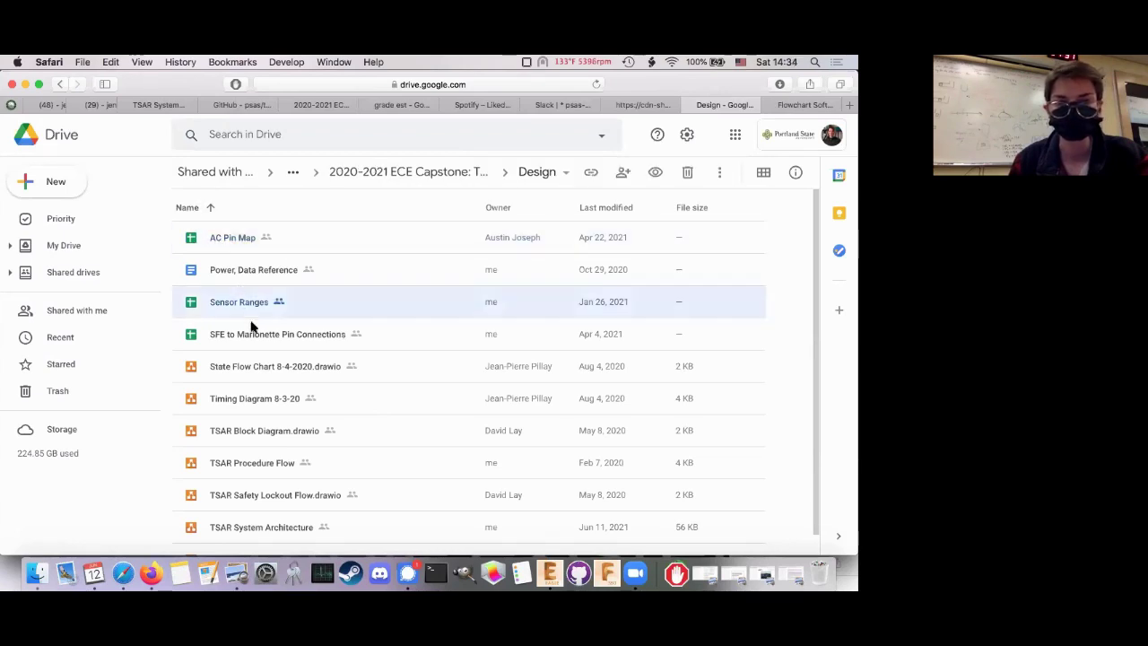
click(269, 342)
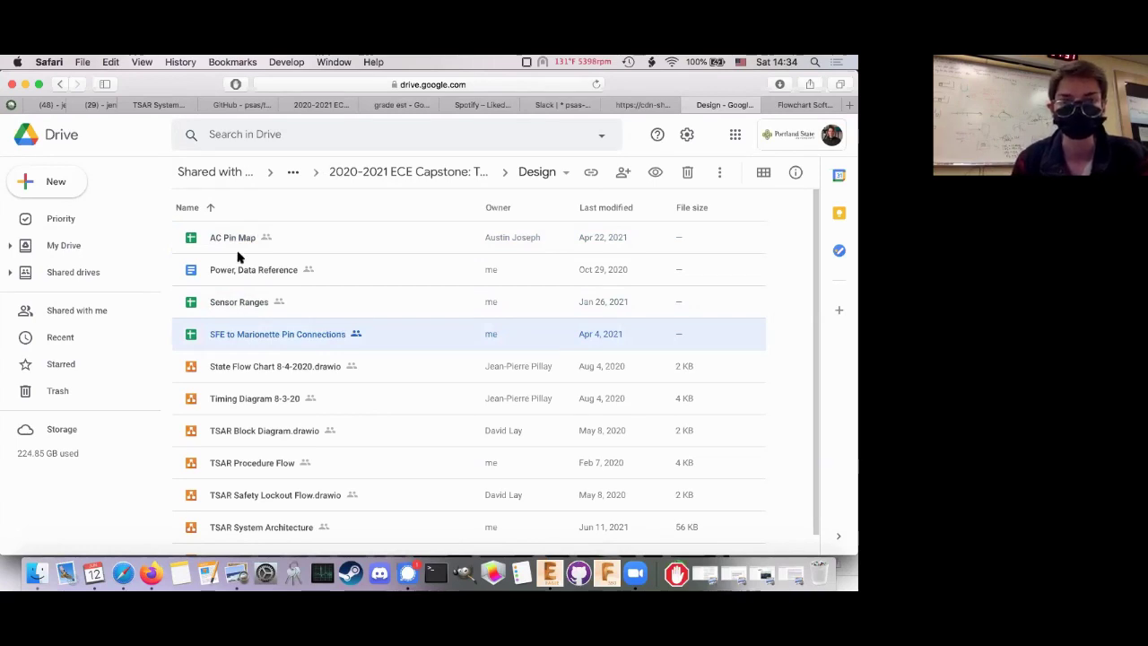
click(242, 280)
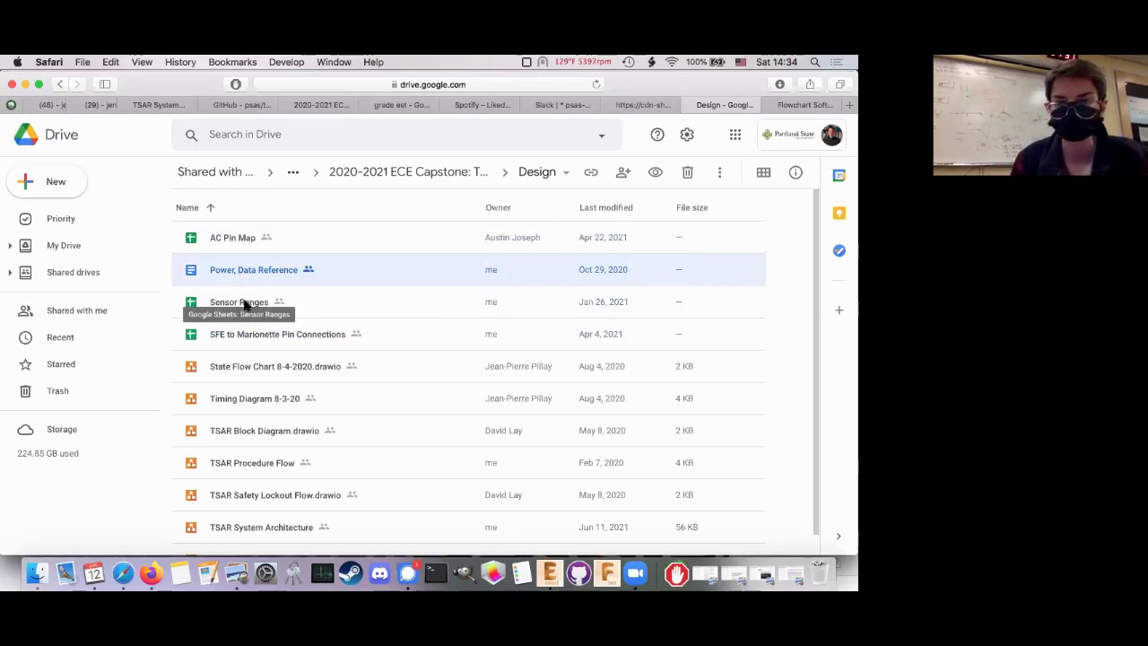
Open the Sensor Ranges spreadsheet and review its pressure, temperature, thrust plate and valve tables
double_click(243, 305)
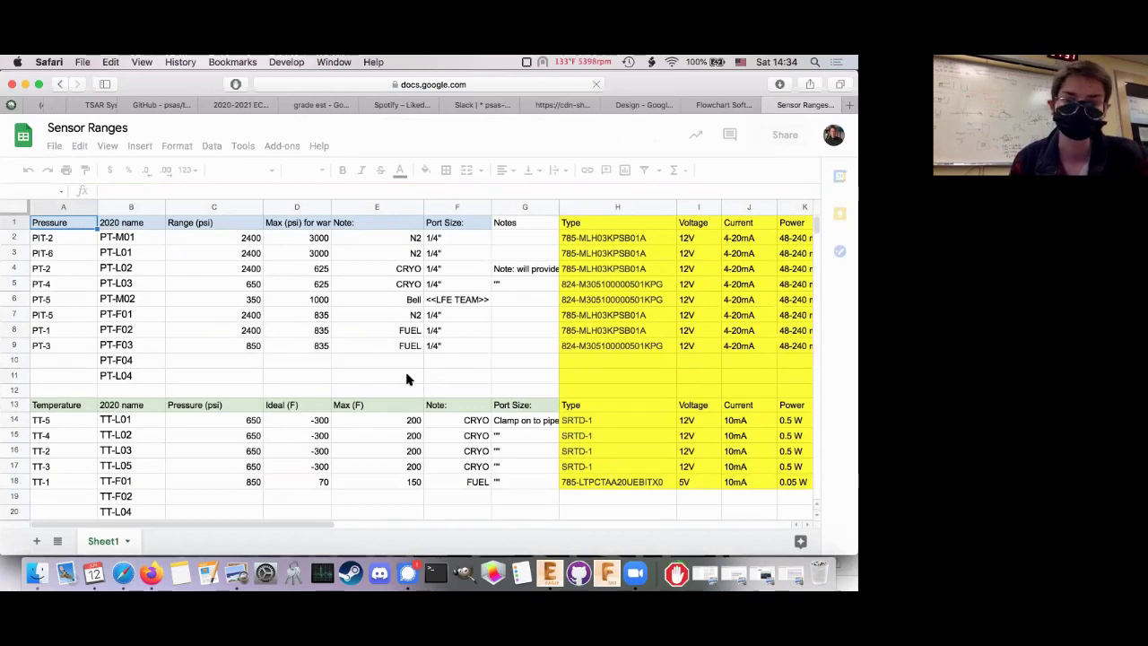
scroll(406, 379, down, 5)
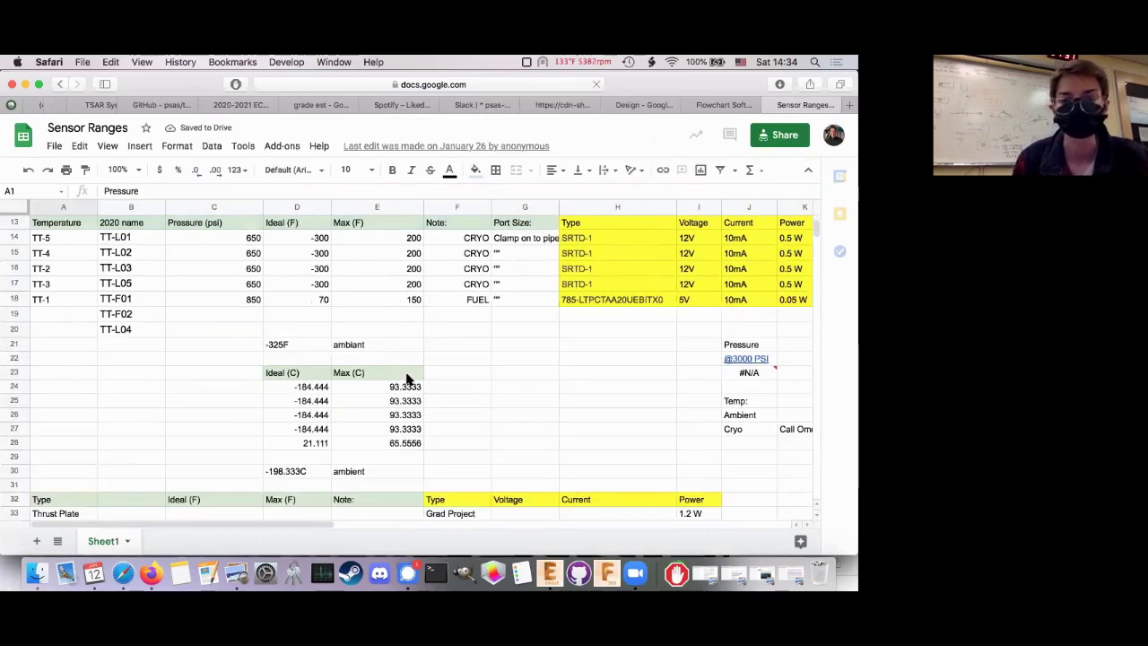
scroll(406, 380, down, 8)
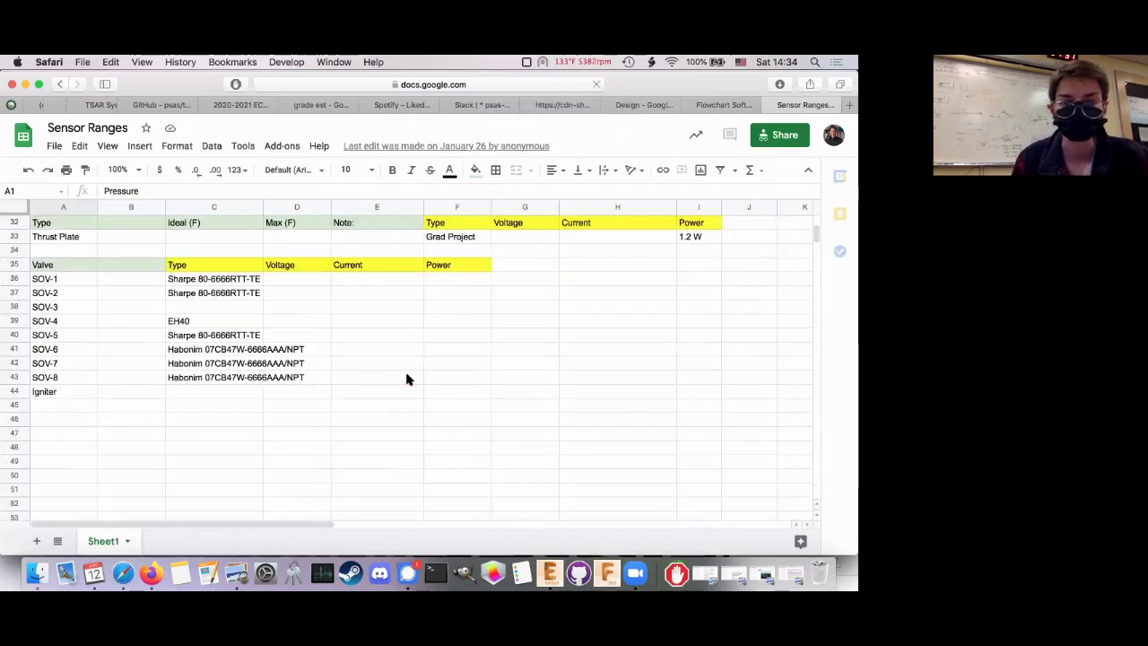
Close the Sensor Ranges spreadsheet and the Flowchart Software diagram, returning to the Design folder
click(769, 105)
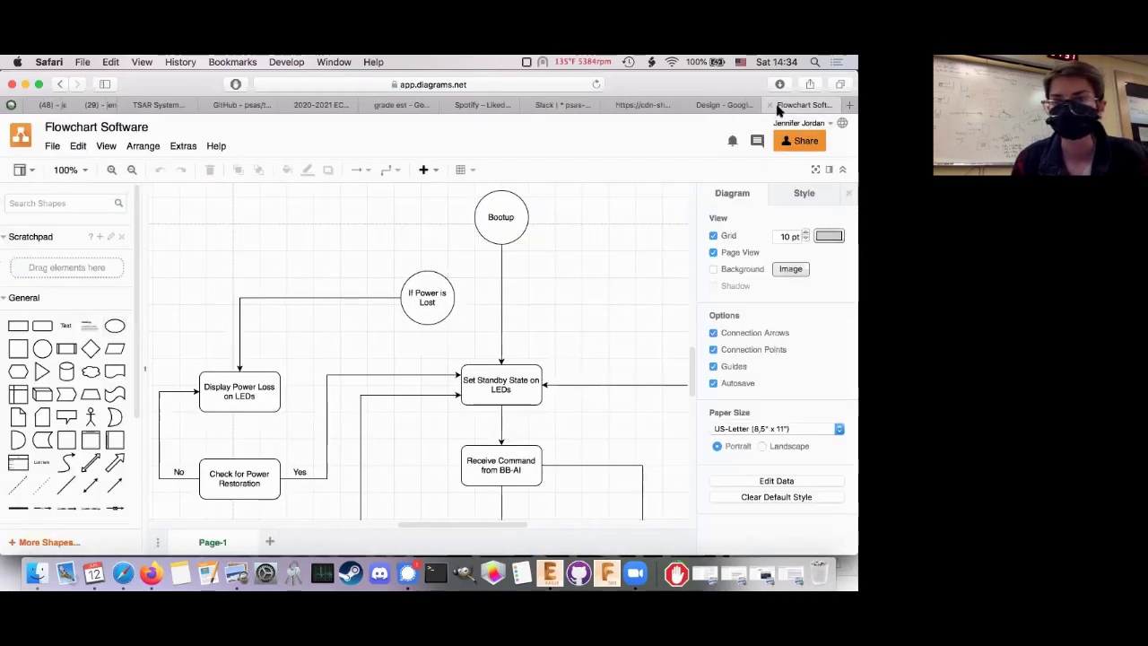
scroll(584, 281, down, 3)
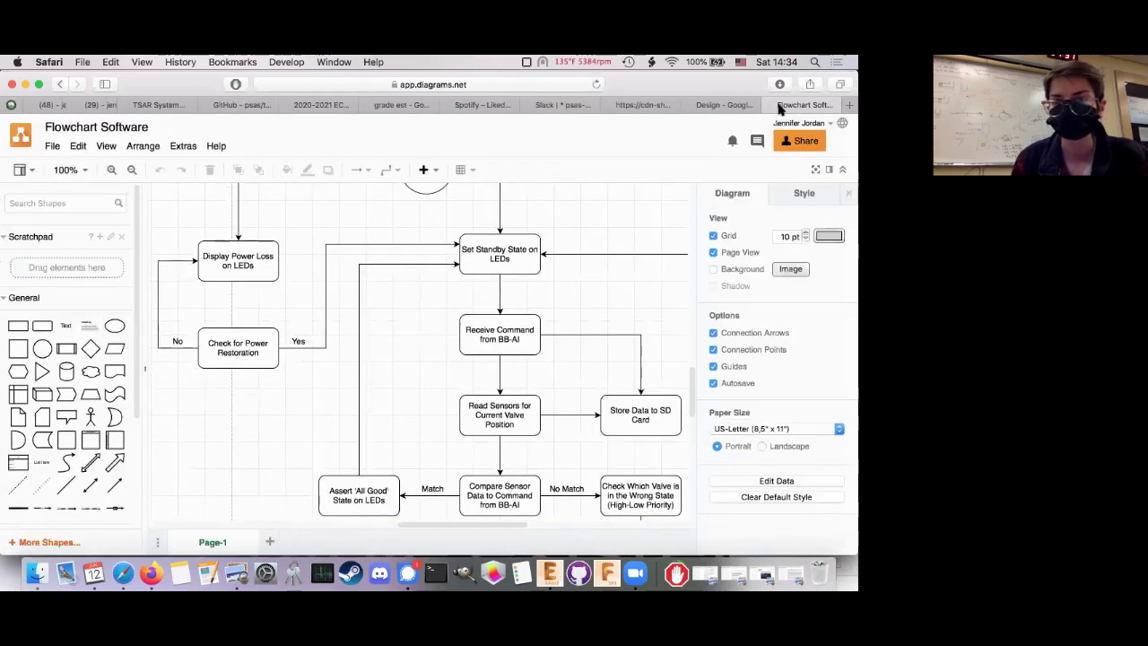
key(super+w)
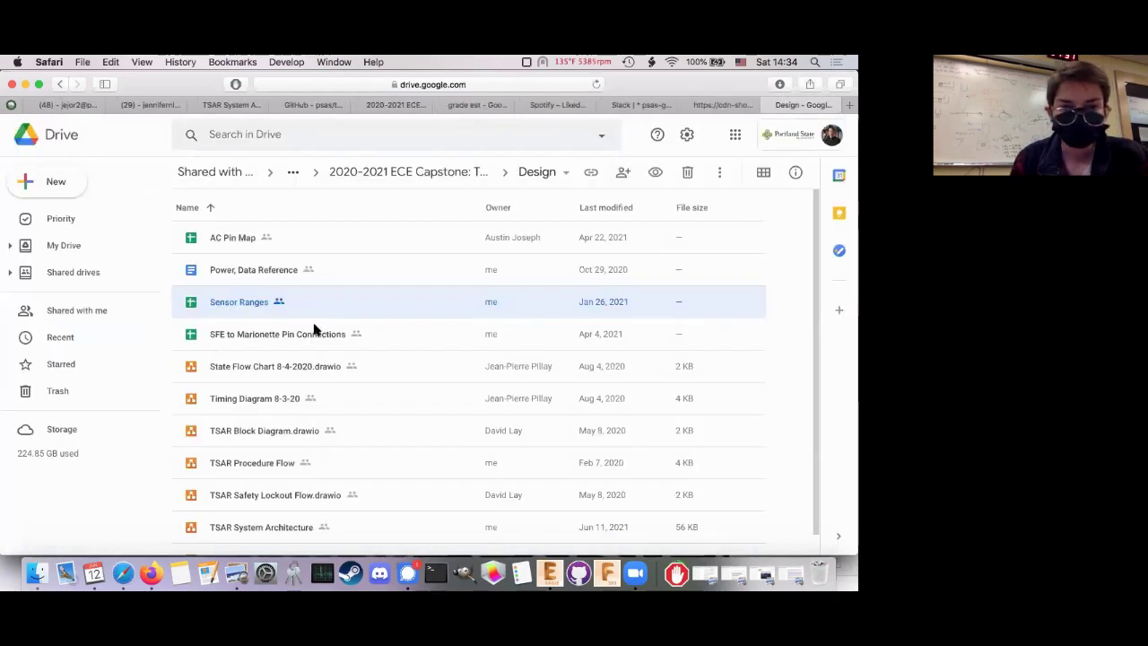
Point out the tsar-child-thread-design and TSAR System Architecture files, and return to the 2020-2021 ECE Capstone: TSAR folder
scroll(330, 332, down, 1)
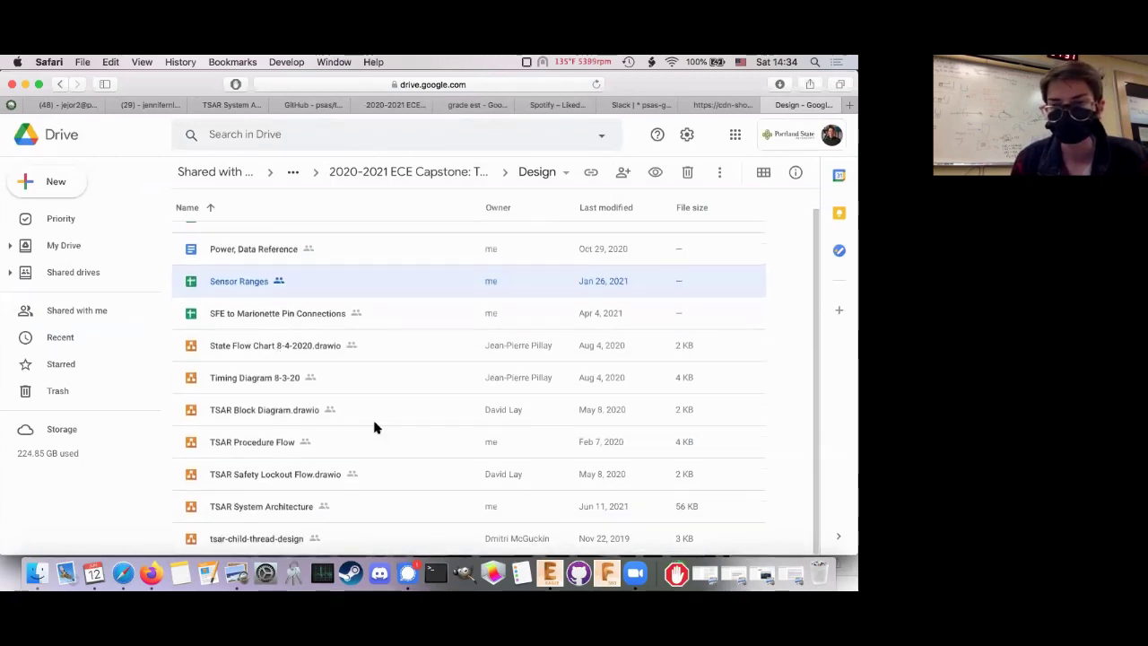
click(253, 541)
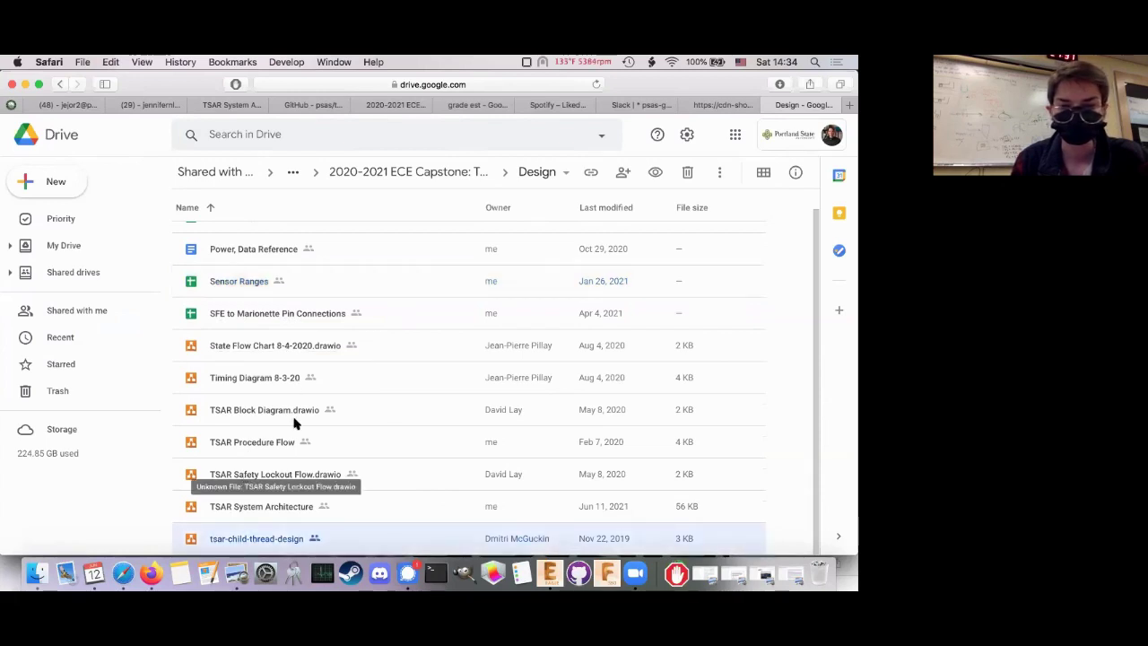
click(267, 512)
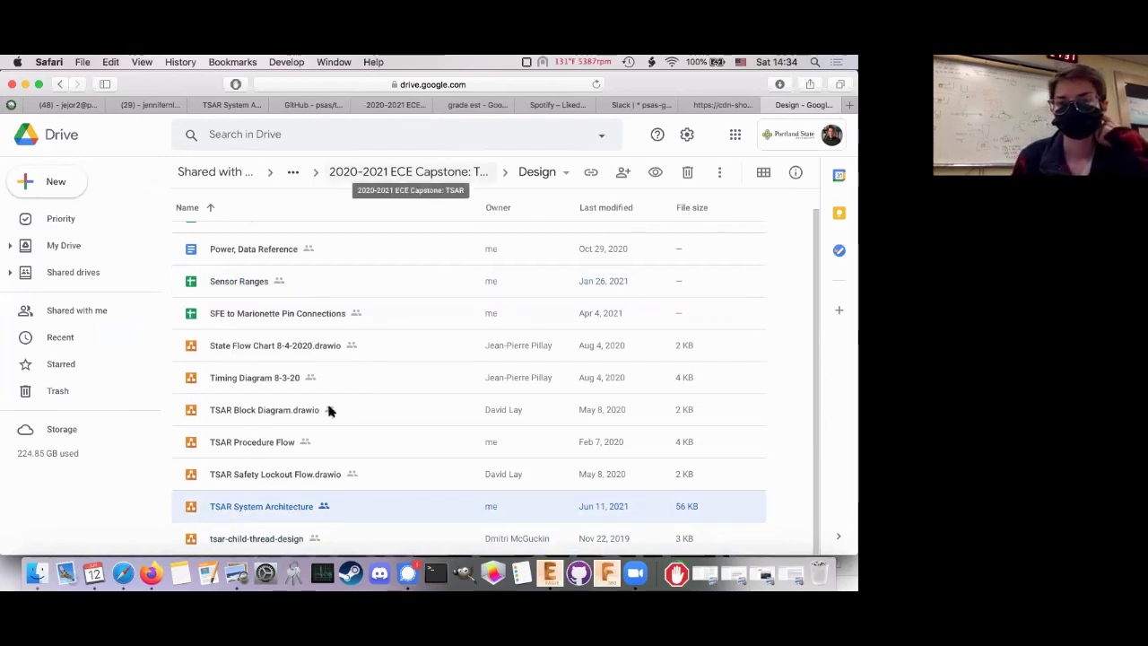
scroll(330, 410, up, 1)
click(434, 174)
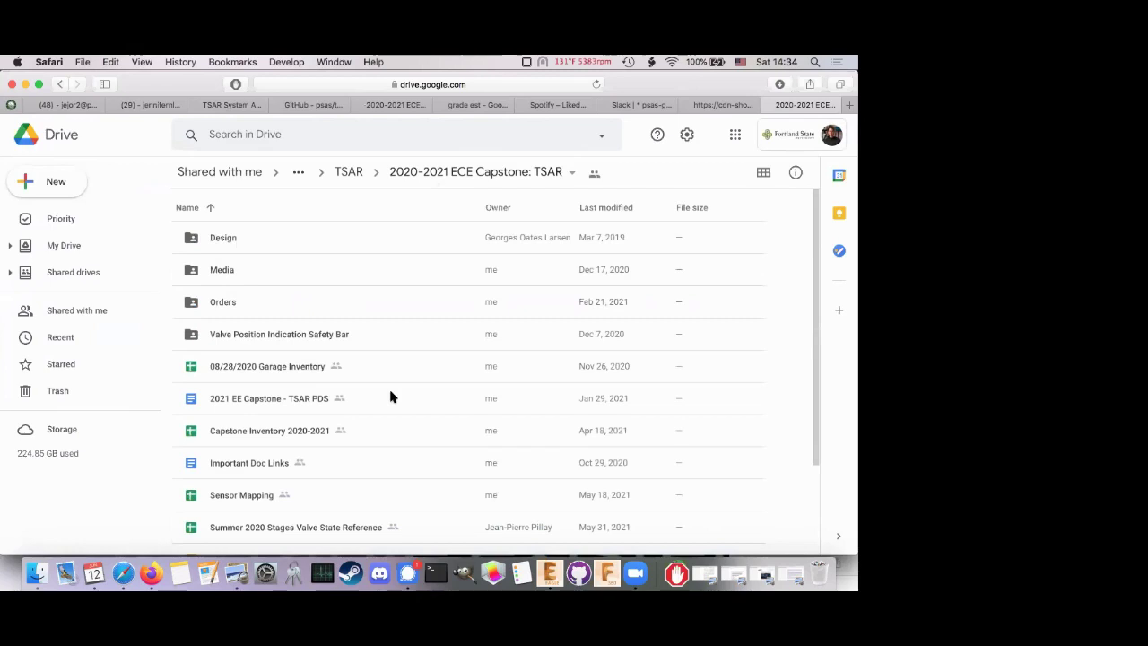
Open the UTEAP TSAR BOM spreadsheet from the capstone folder and look through its parts list
scroll(390, 396, down, 3)
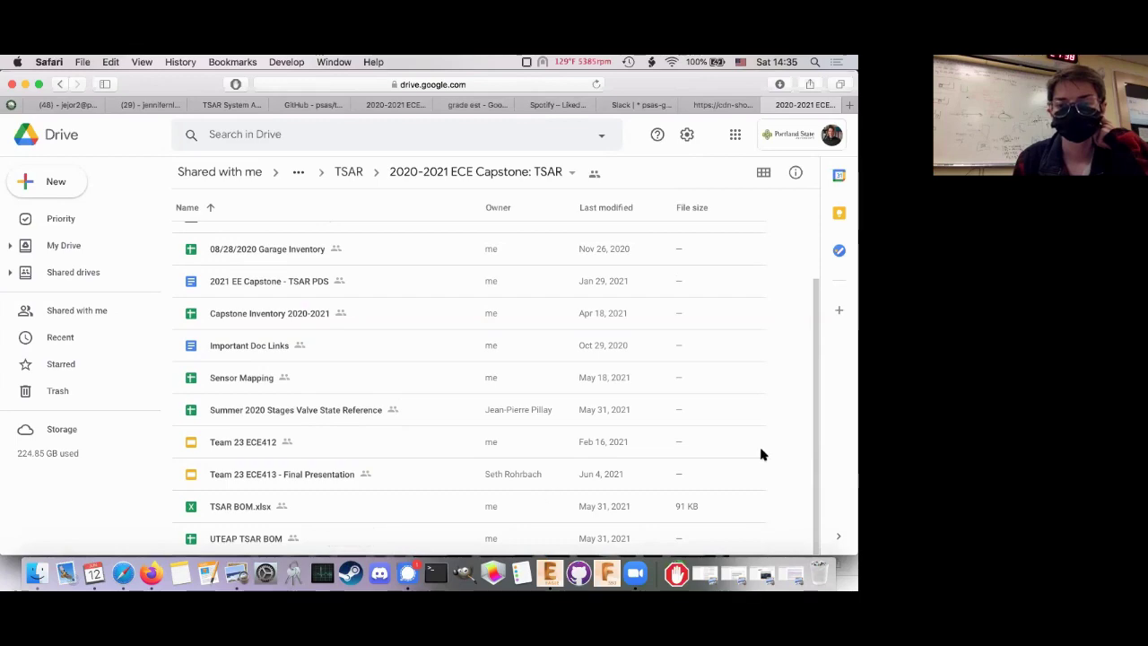
double_click(227, 541)
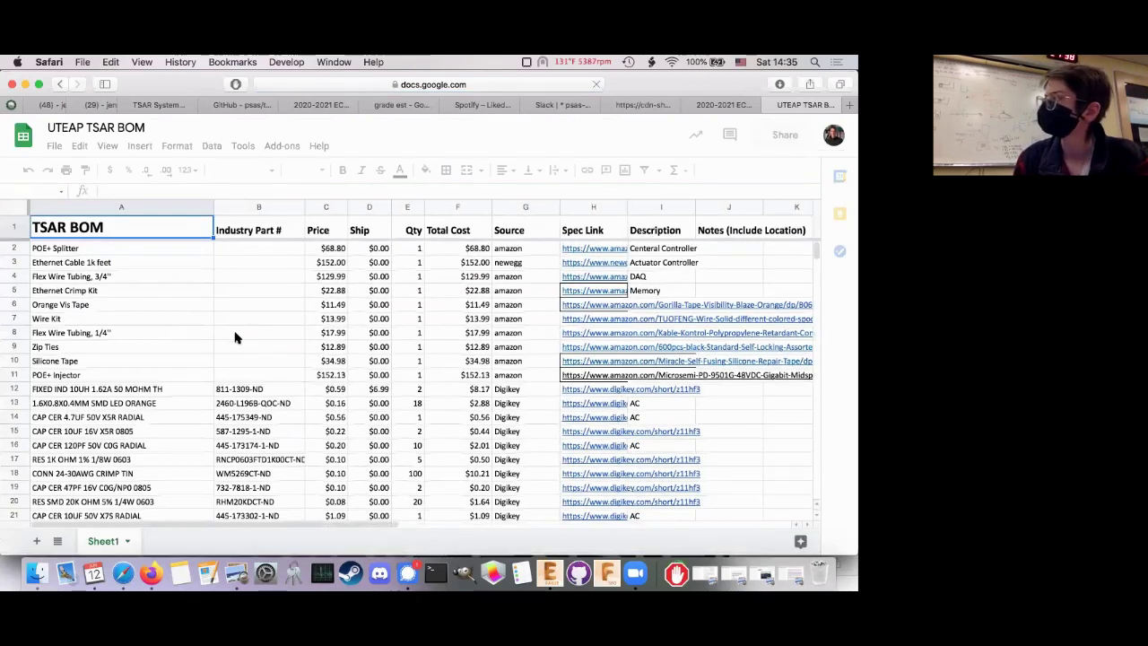
scroll(235, 337, down, 5)
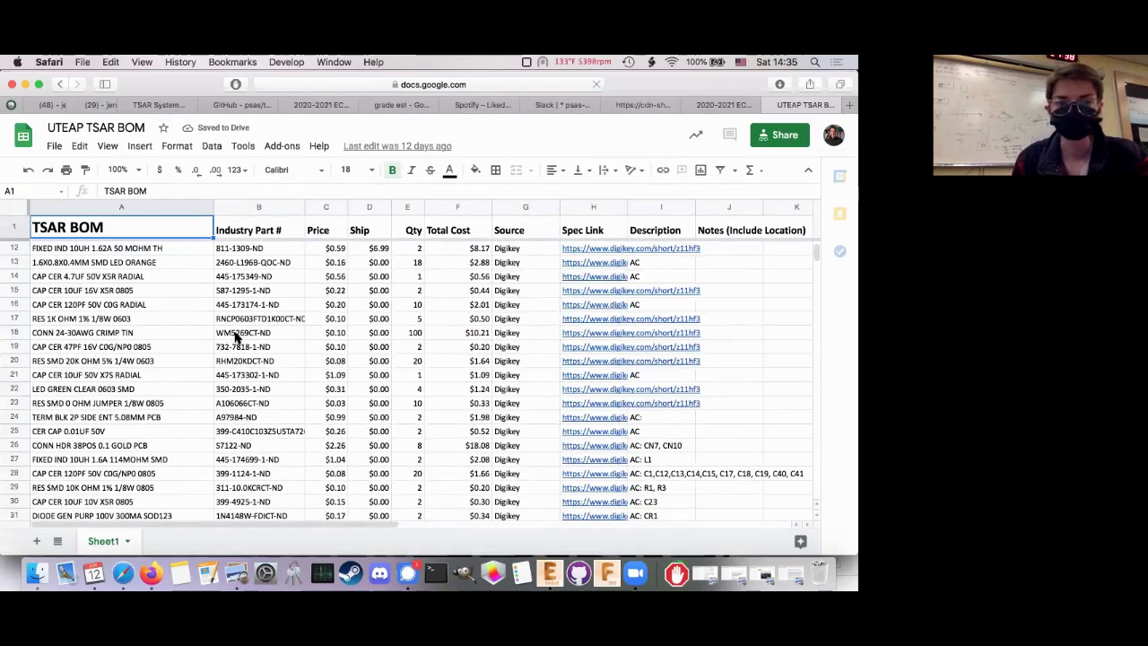
scroll(235, 338, down, 20)
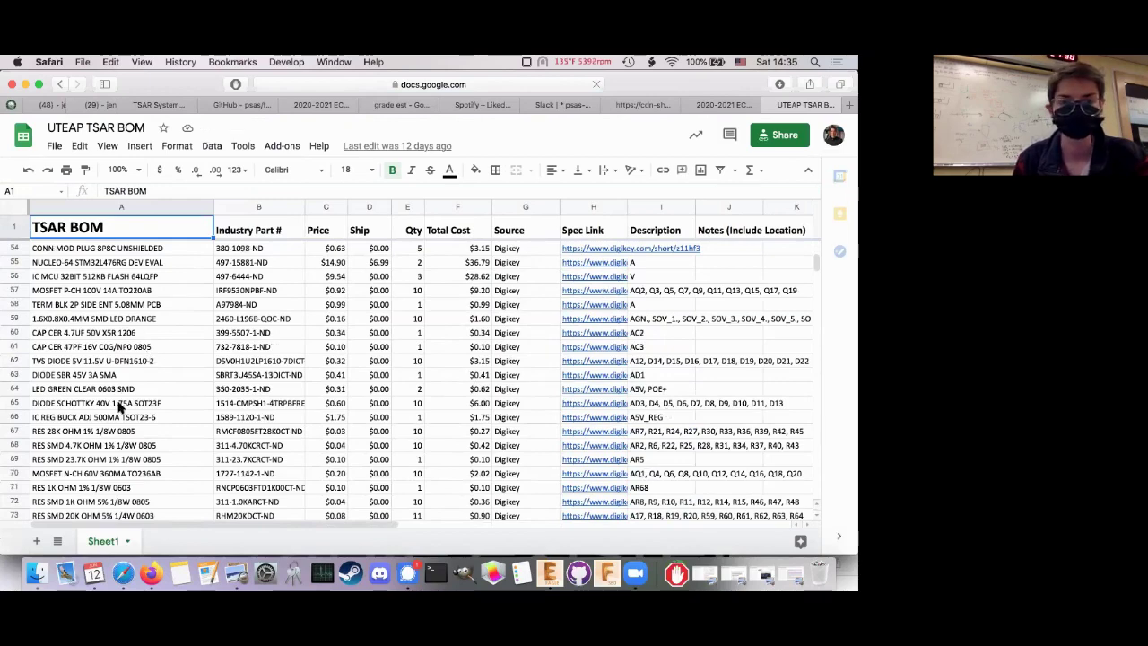
scroll(120, 405, down, 5)
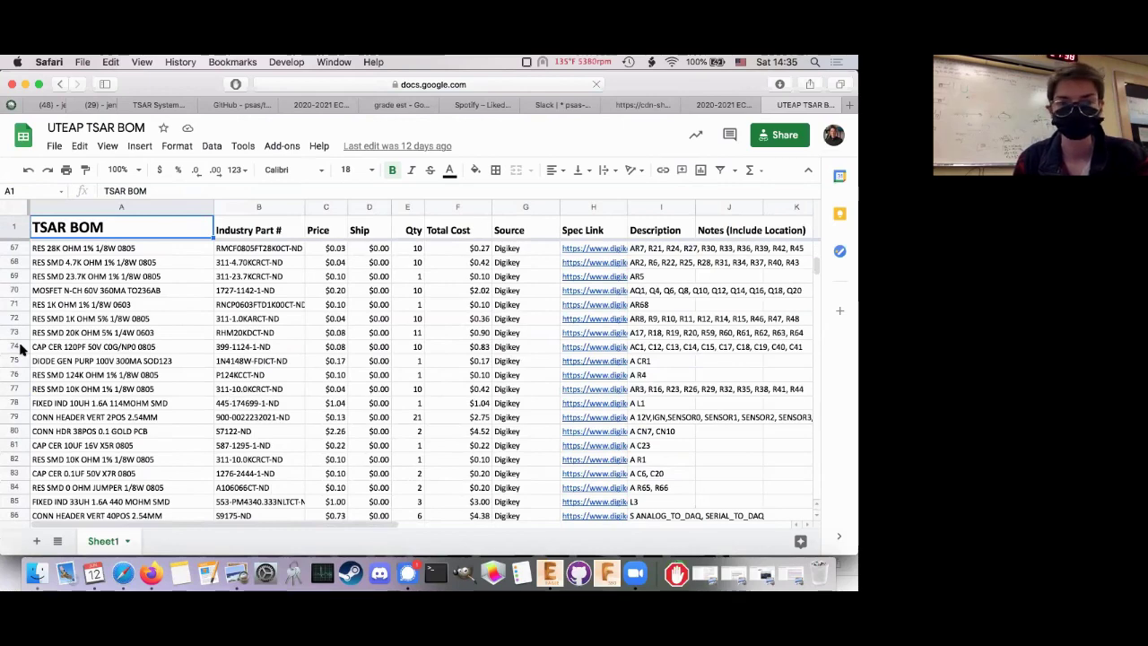
scroll(21, 348, down, 20)
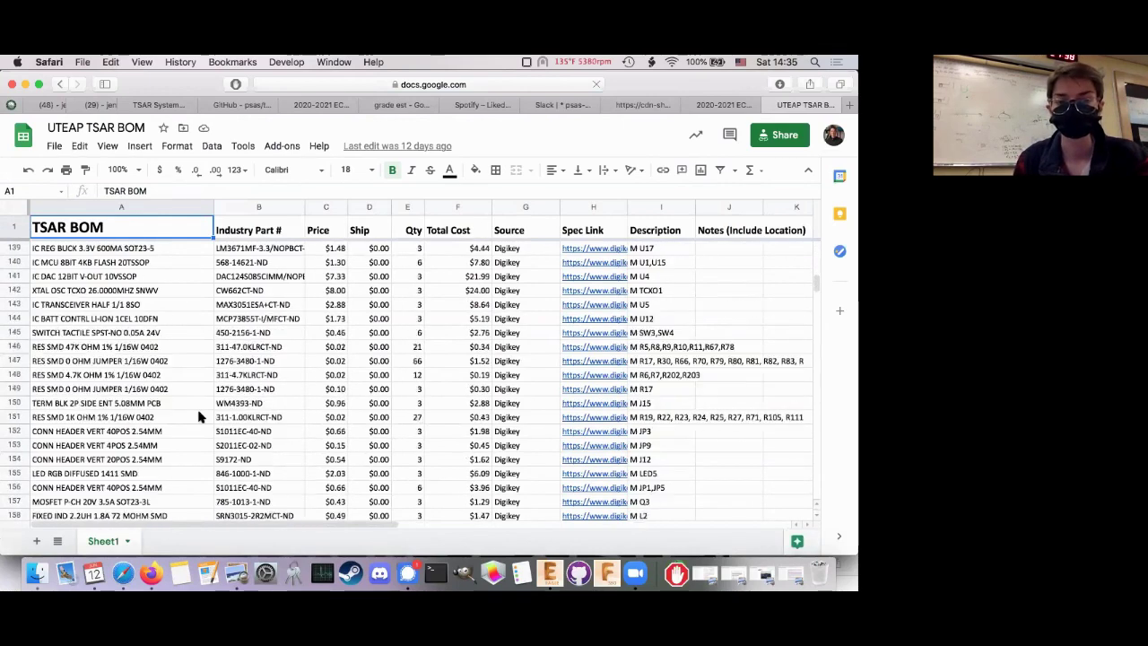
scroll(200, 417, down, 4)
scroll(199, 417, down, 20)
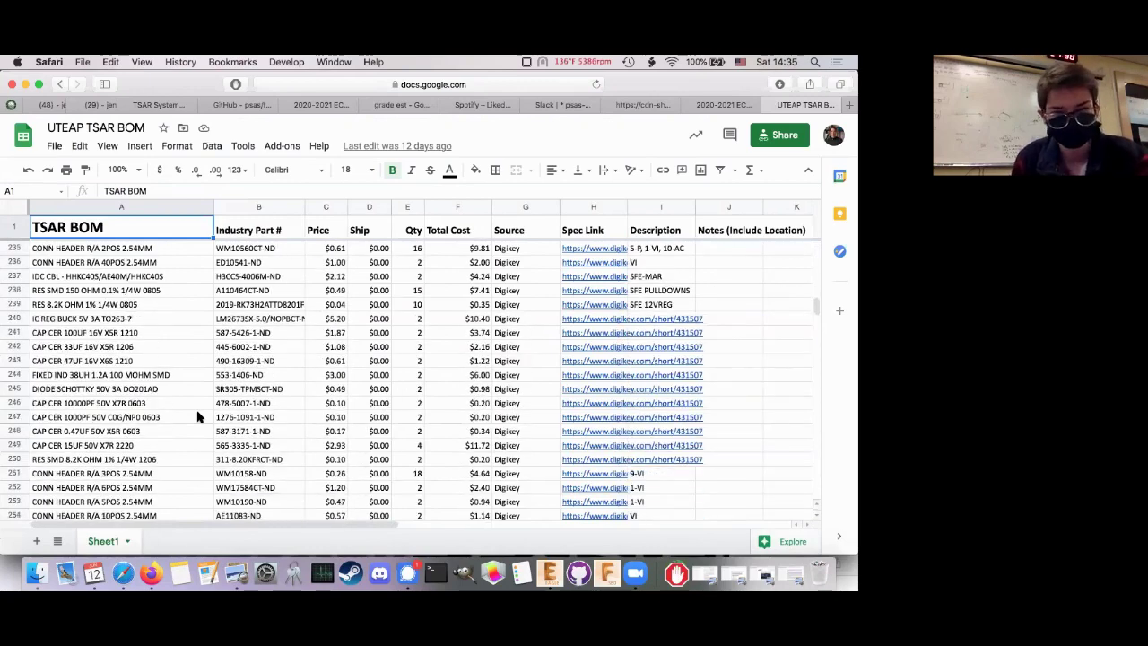
scroll(199, 417, down, 10)
scroll(199, 417, down, 12)
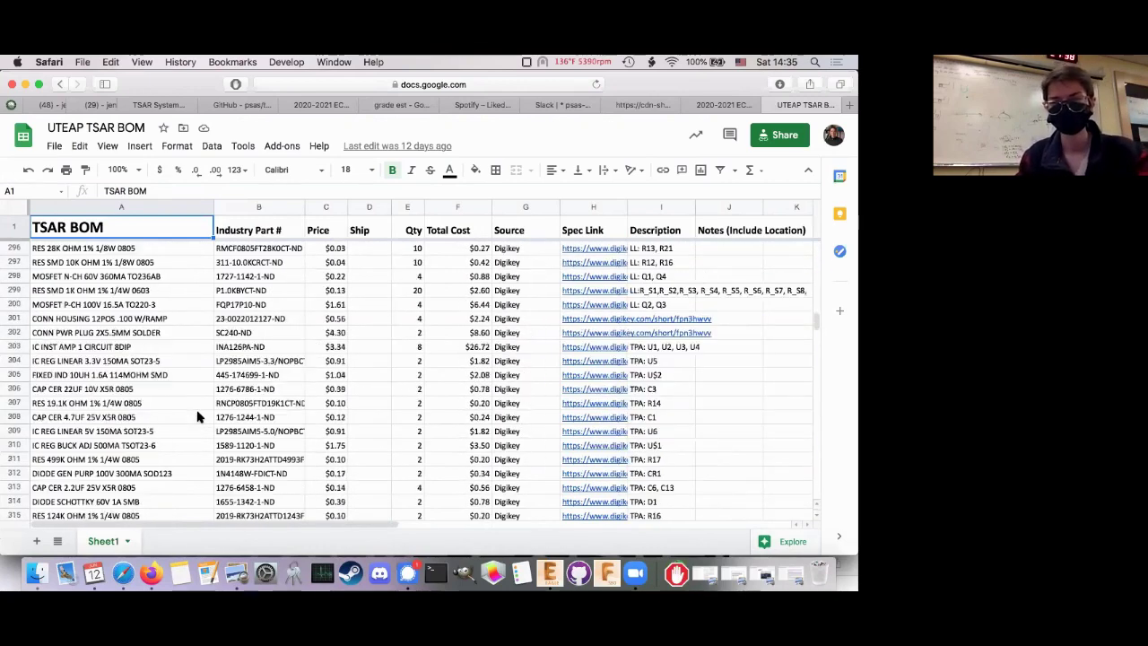
Inspect the spec link in H303 and the total cost formula in F319, and review the further BOM rows down to the AC parts
click(607, 347)
scroll(451, 376, down, 5)
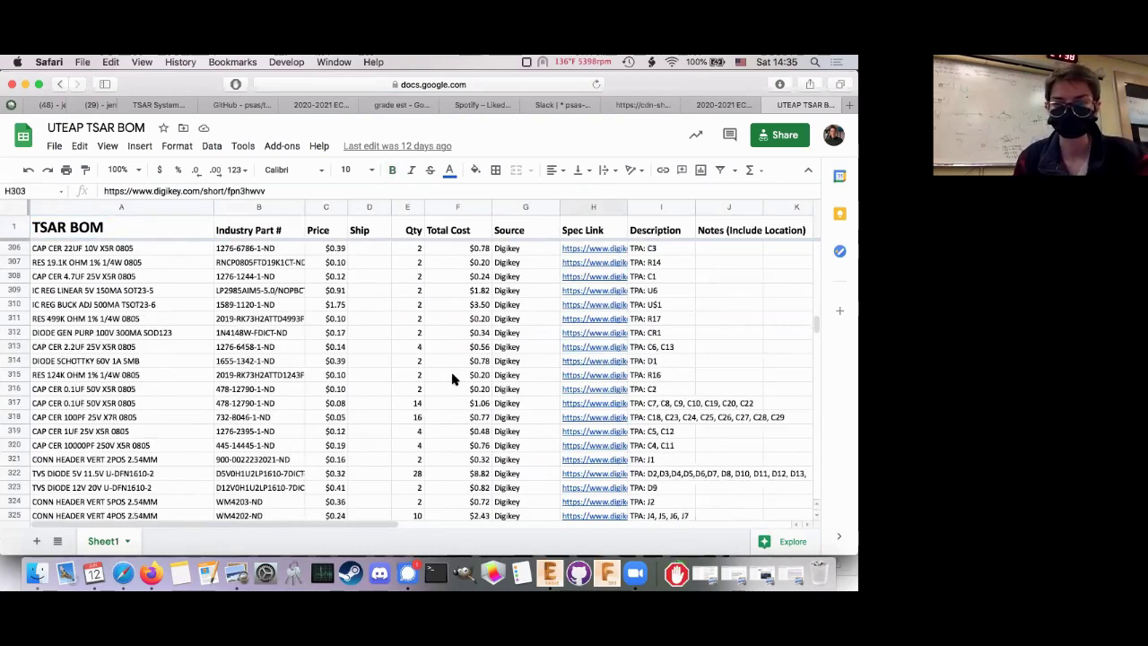
click(453, 377)
scroll(453, 377, down, 8)
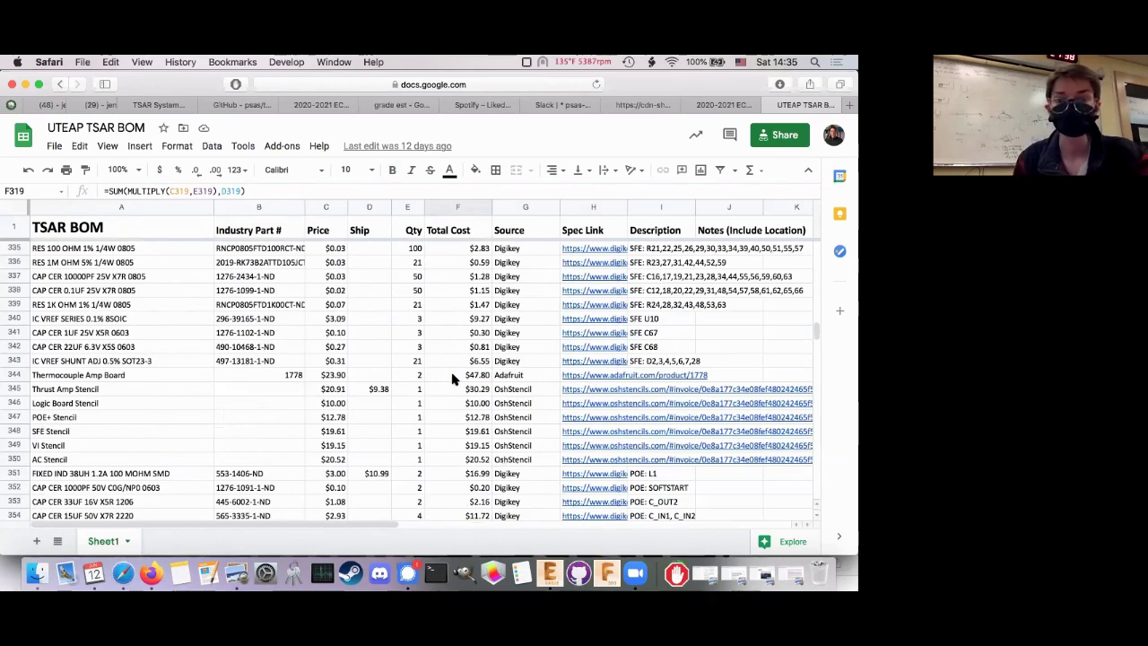
scroll(453, 377, down, 5)
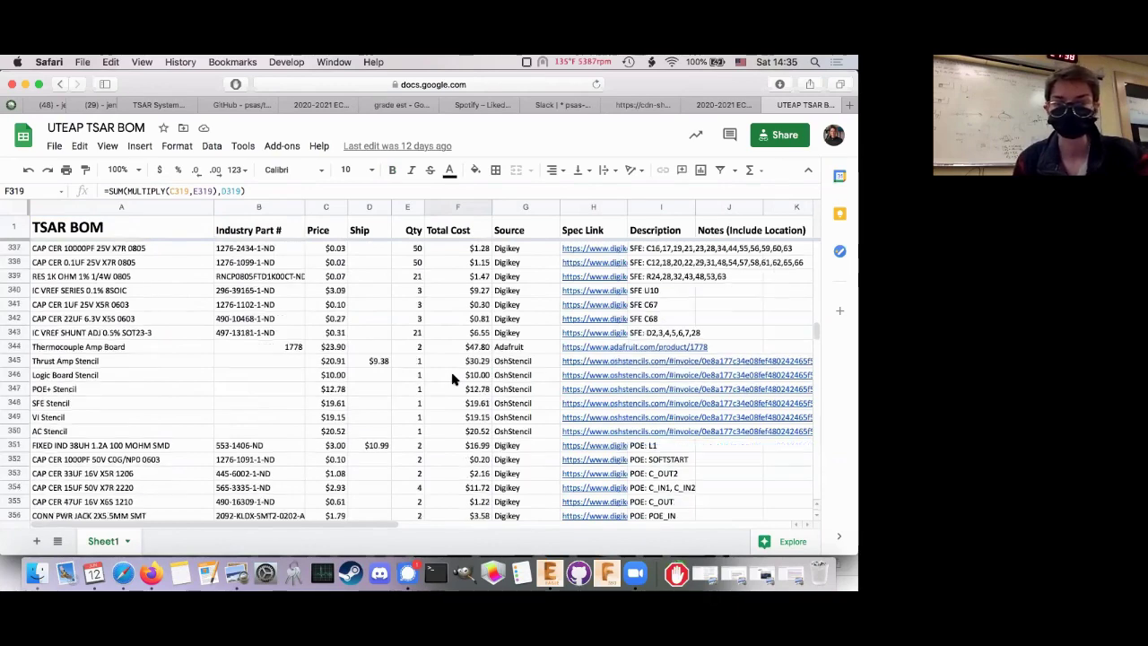
scroll(453, 378, down, 10)
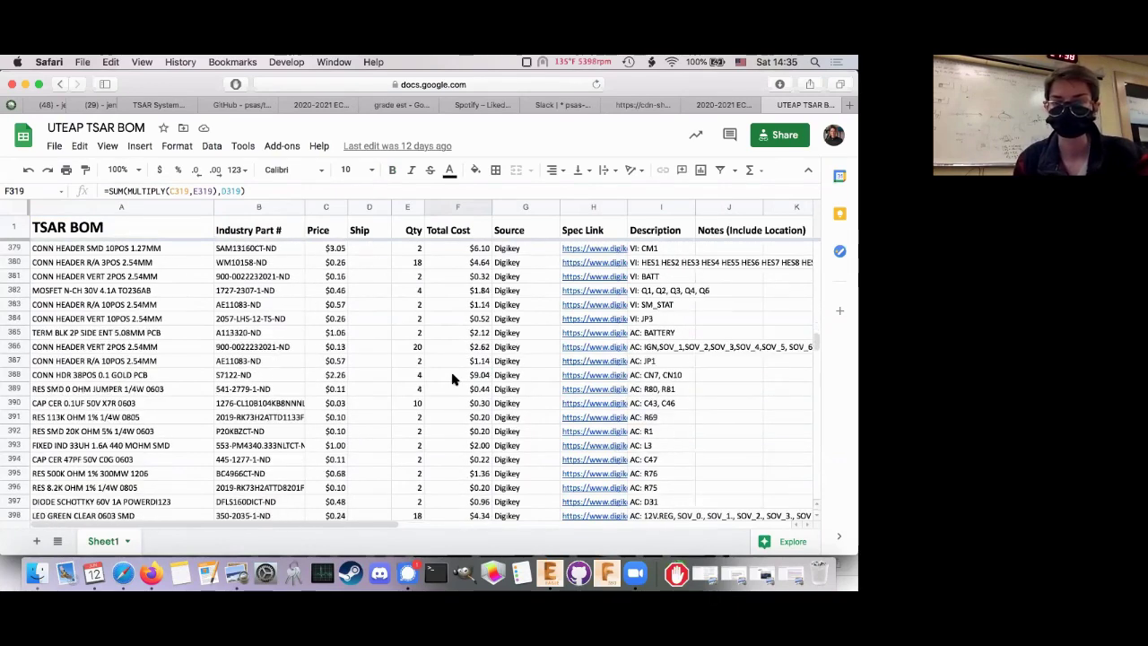
Close the UTEAP TSAR BOM spreadsheet and look over the capstone folder's subfolders and files
click(726, 105)
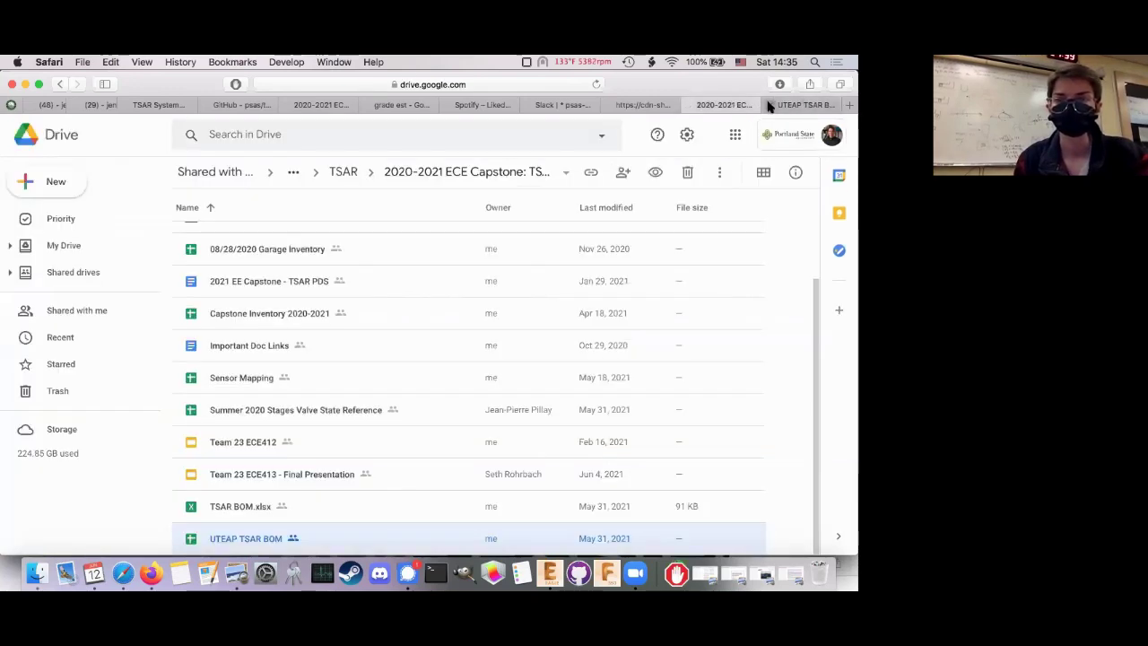
click(768, 105)
scroll(371, 365, up, 3)
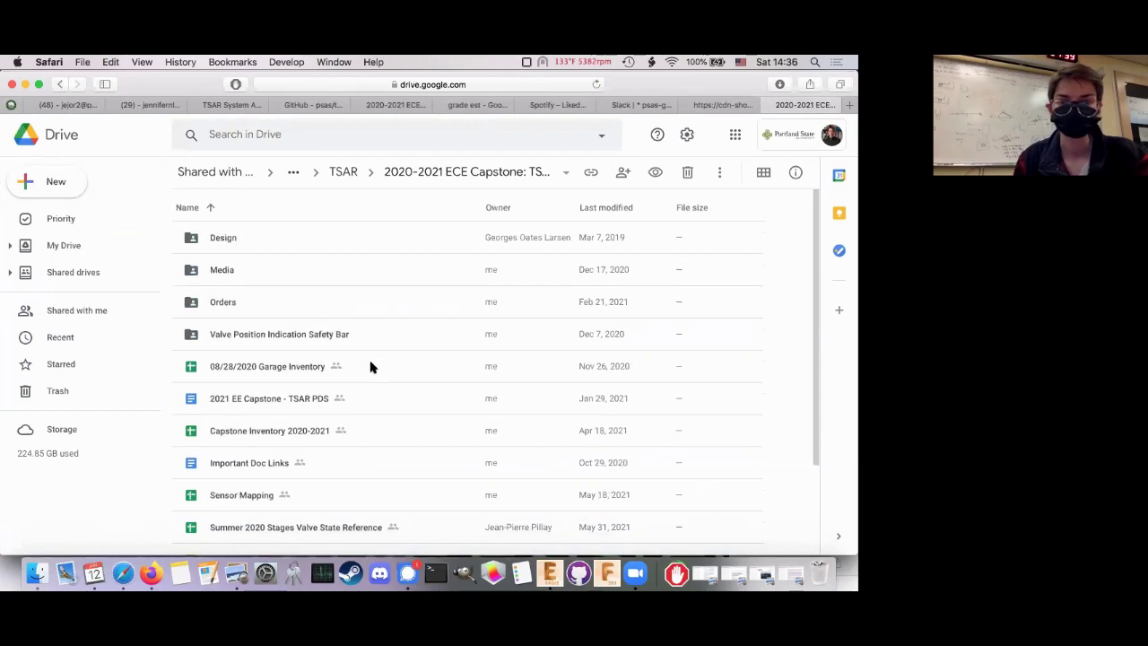
scroll(645, 422, down, 3)
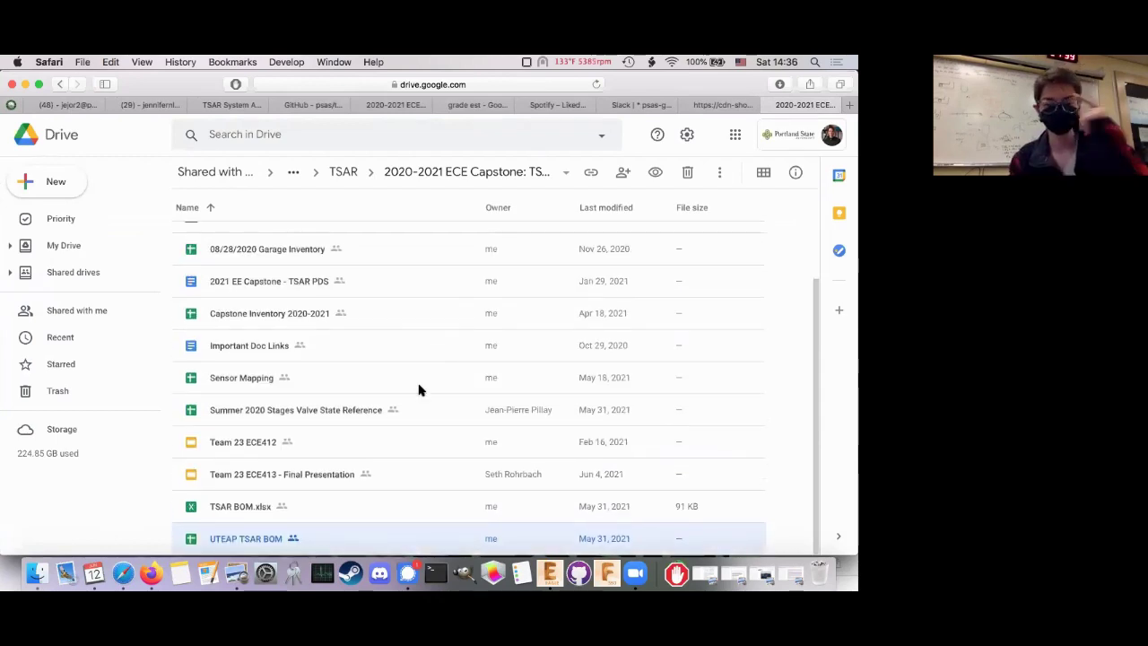